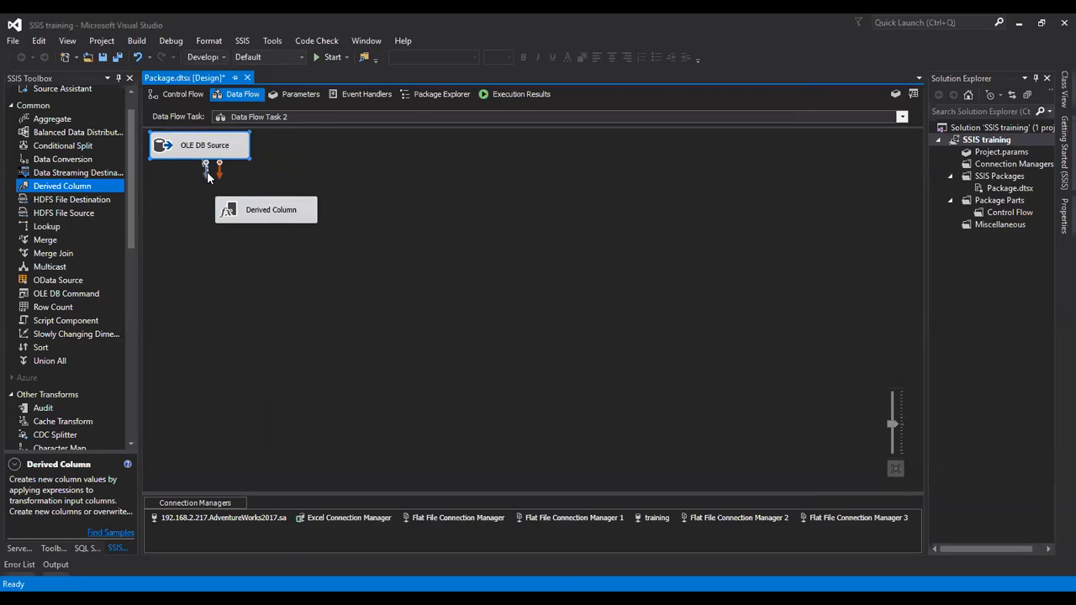
Step: Connect the OLE DB Source to the Derived Column and add a new derived column
left_click(260, 214)
left_click(231, 214)
double_click(231, 215)
left_click(270, 145)
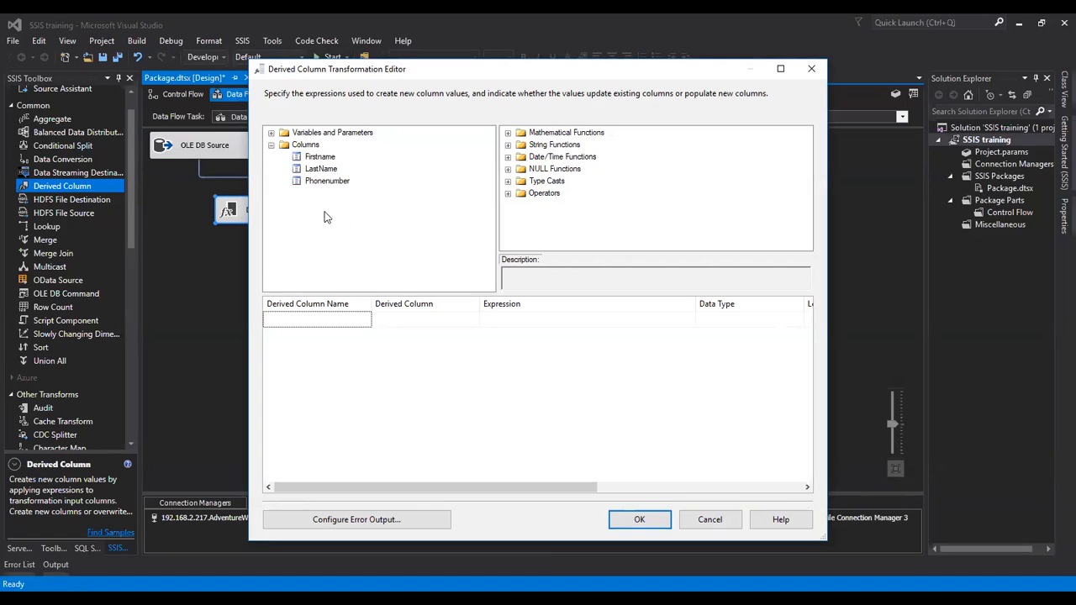
left_click(445, 321)
left_click(476, 321)
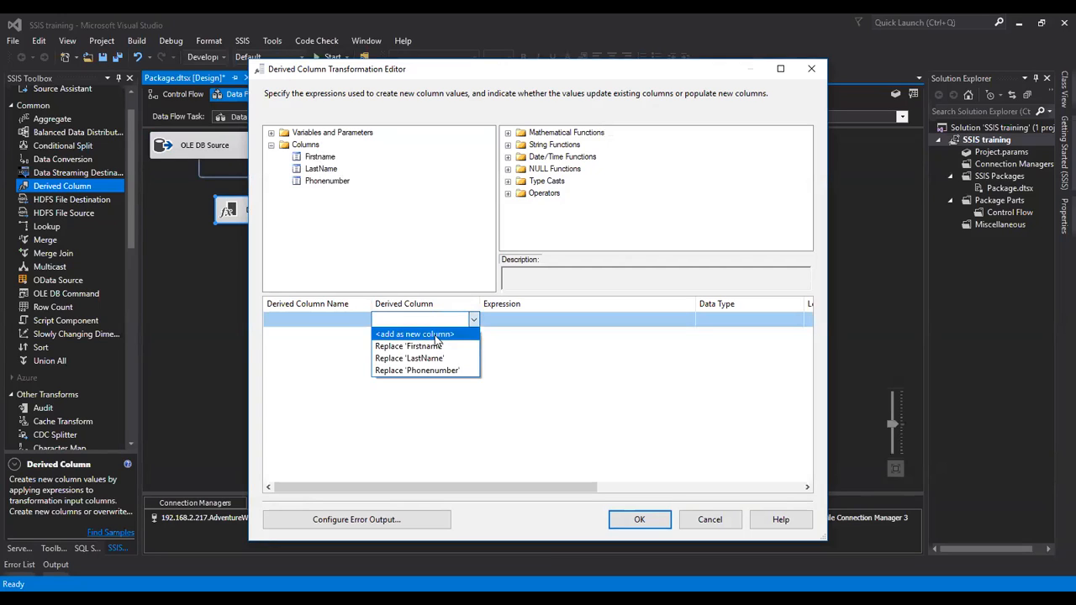
left_click(412, 334)
Step: Name the new derived column phonetype and close the Derived Column editor with OK
left_click(327, 320)
left_click(328, 320)
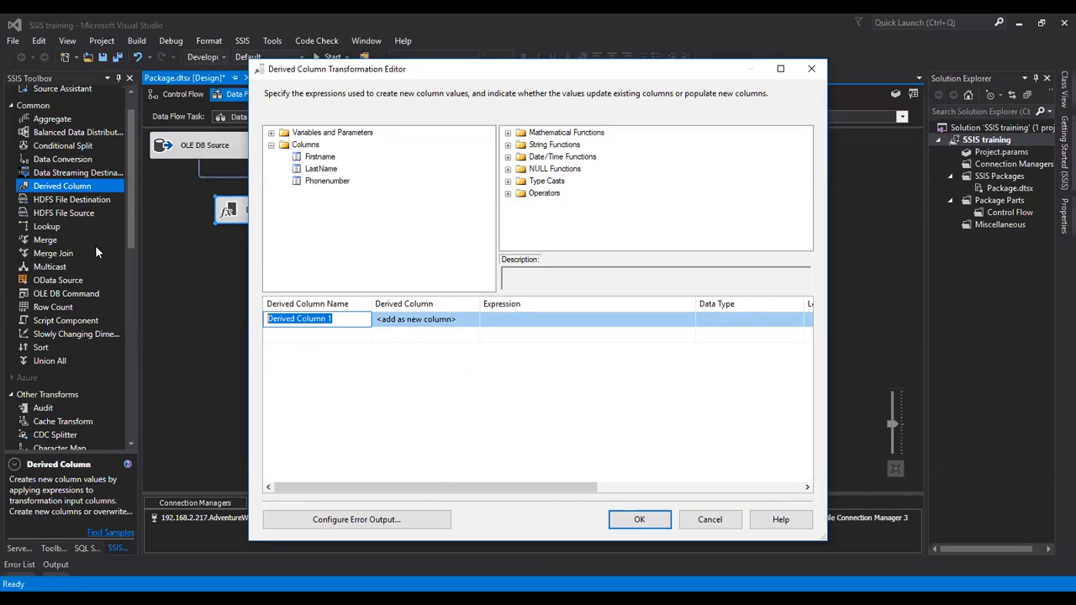
type("phonetype")
left_click(761, 329)
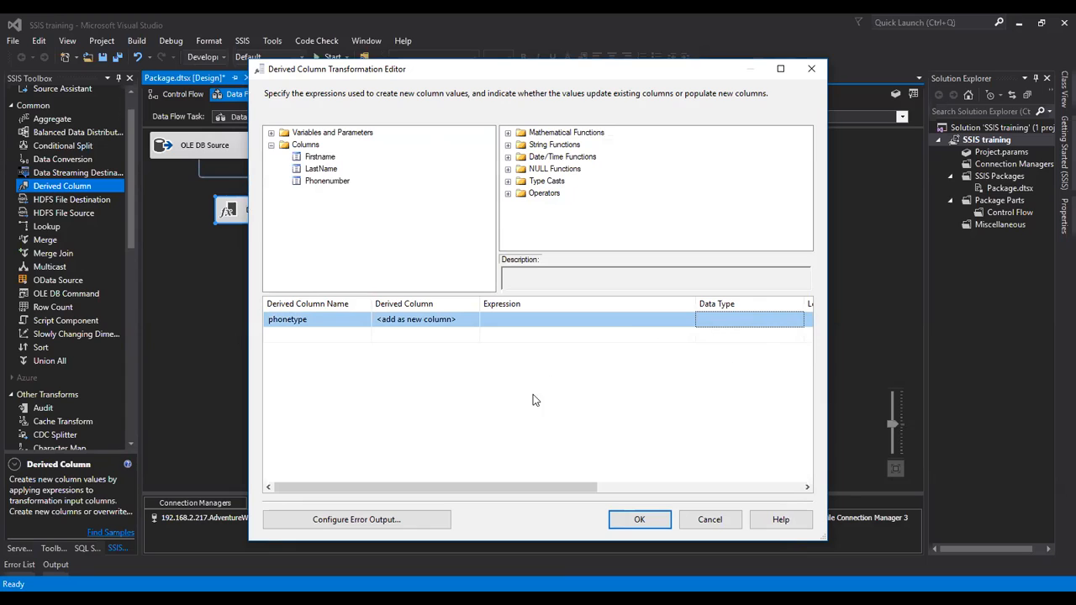
left_click_drag(545, 491, 649, 492)
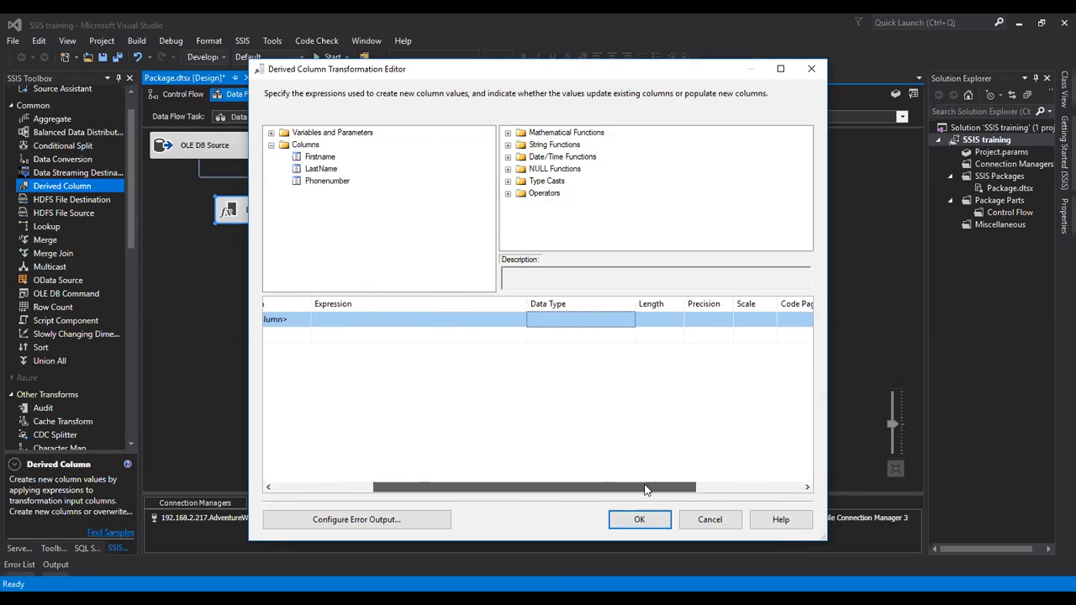
left_click(705, 335)
left_click(607, 321)
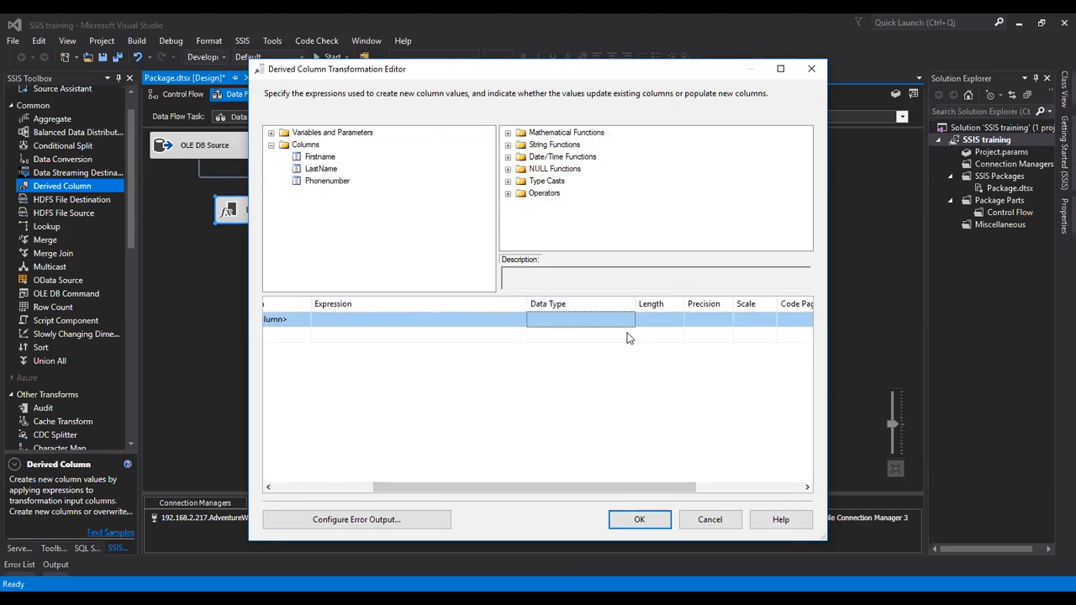
left_click(626, 523)
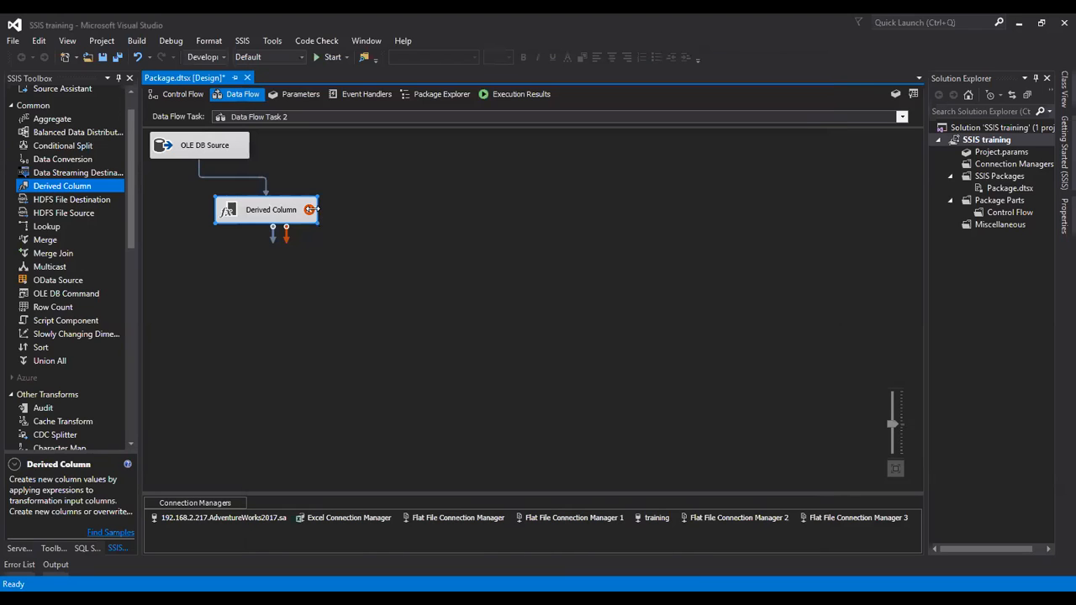
Step: Open the Derived Column's Advanced Editor and select phonetype under Derived Column Output
right_click(309, 211)
left_click(327, 220)
mouse_move(295, 217)
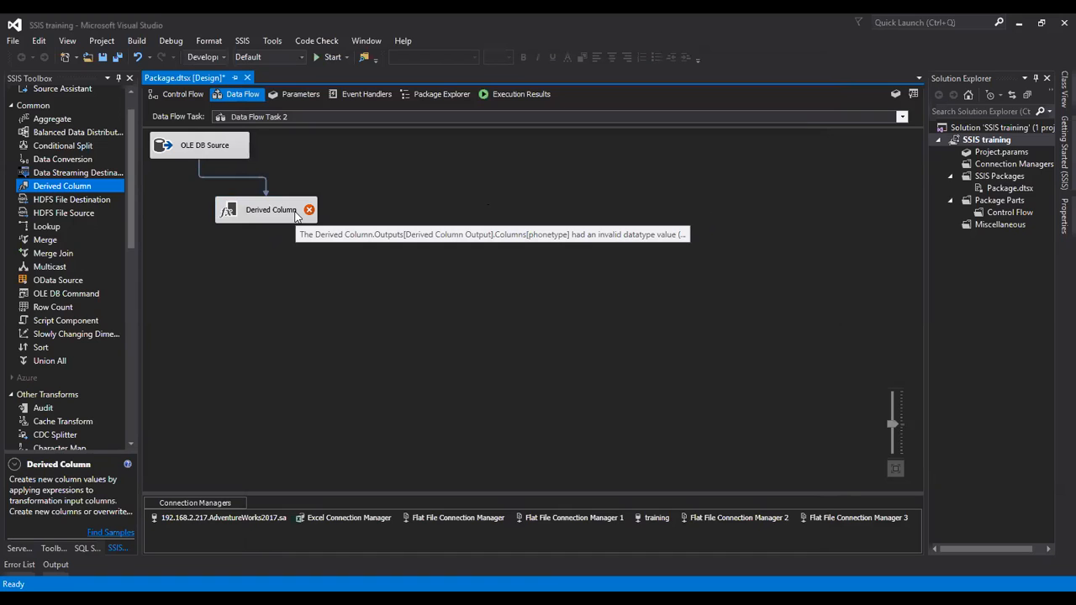
right_click(296, 216)
left_click(364, 232)
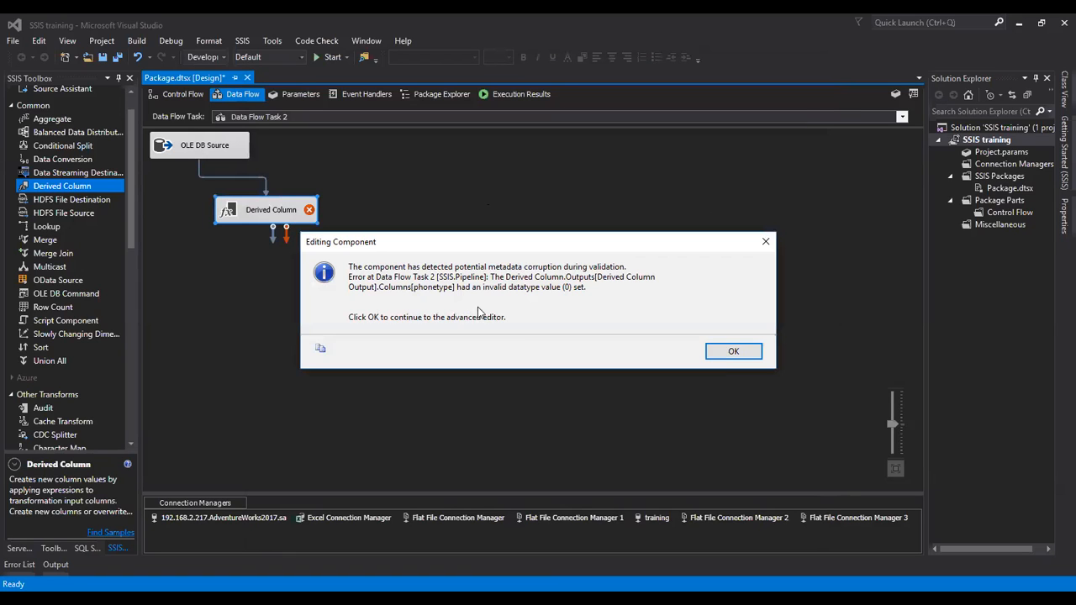
left_click(733, 351)
left_click(464, 131)
left_click(306, 215)
left_click(319, 227)
left_click(371, 239)
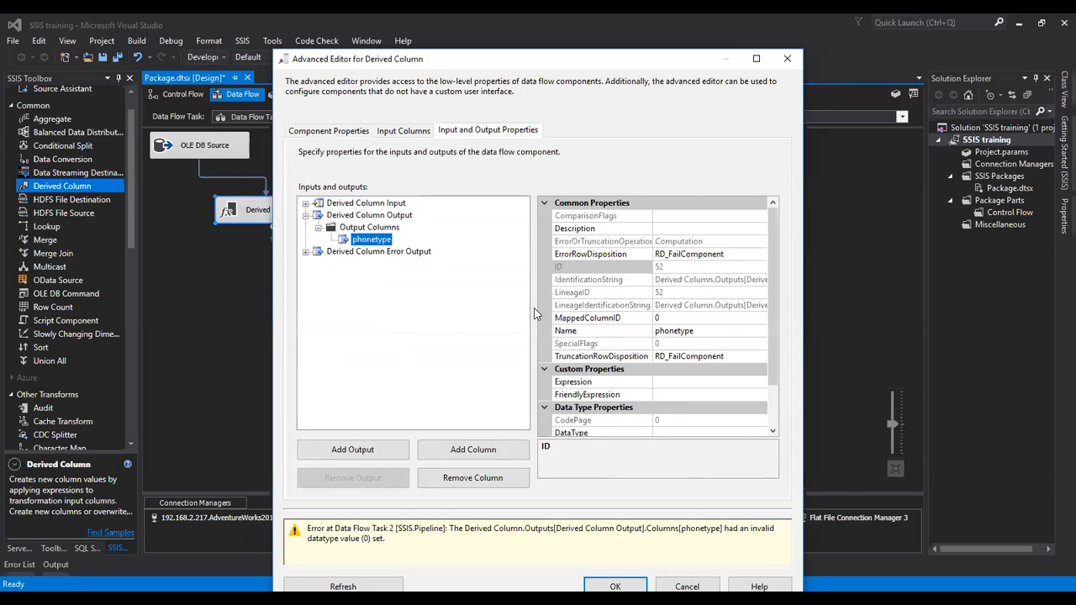
Step: Set phonetype's DataType to string [DT_STR] (length 50, code page 1252) and close the editor
scroll(663, 370, "down", 1)
left_click(682, 399)
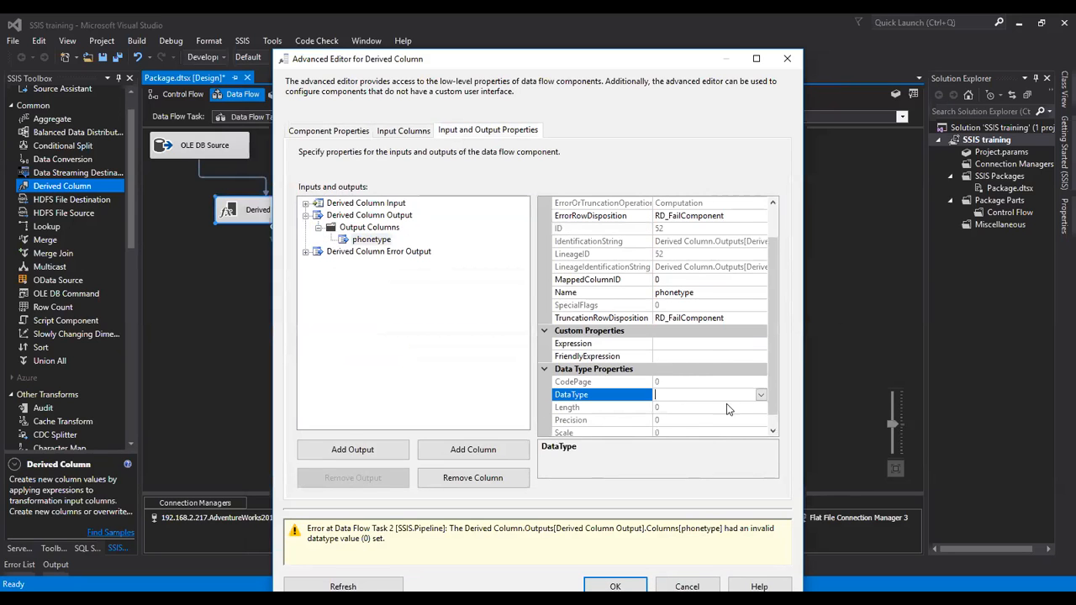
left_click(761, 395)
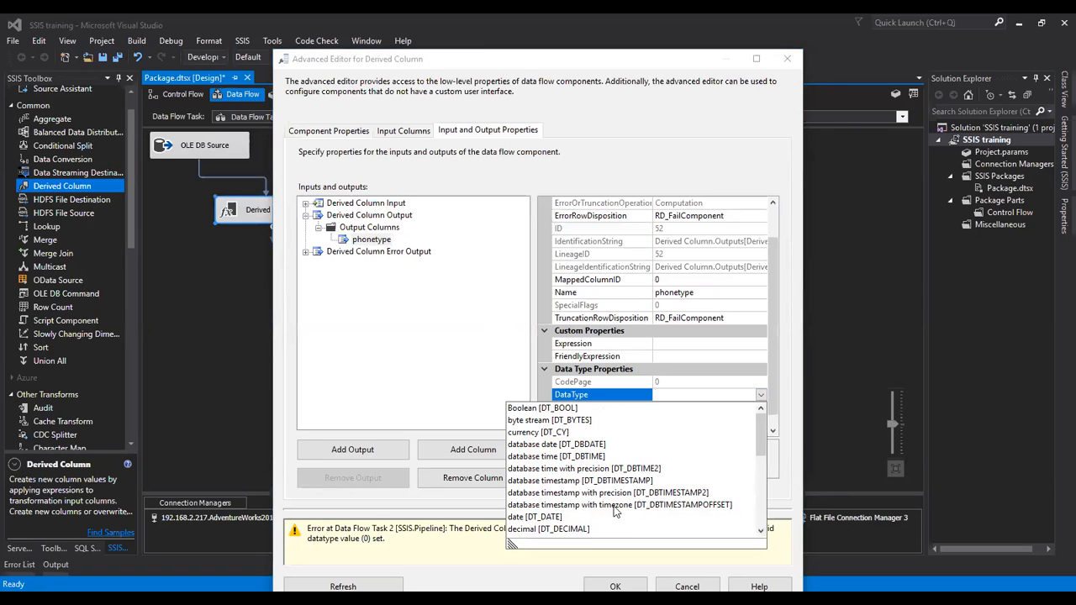
scroll(615, 509, "down", 2)
scroll(607, 517, "down", 1)
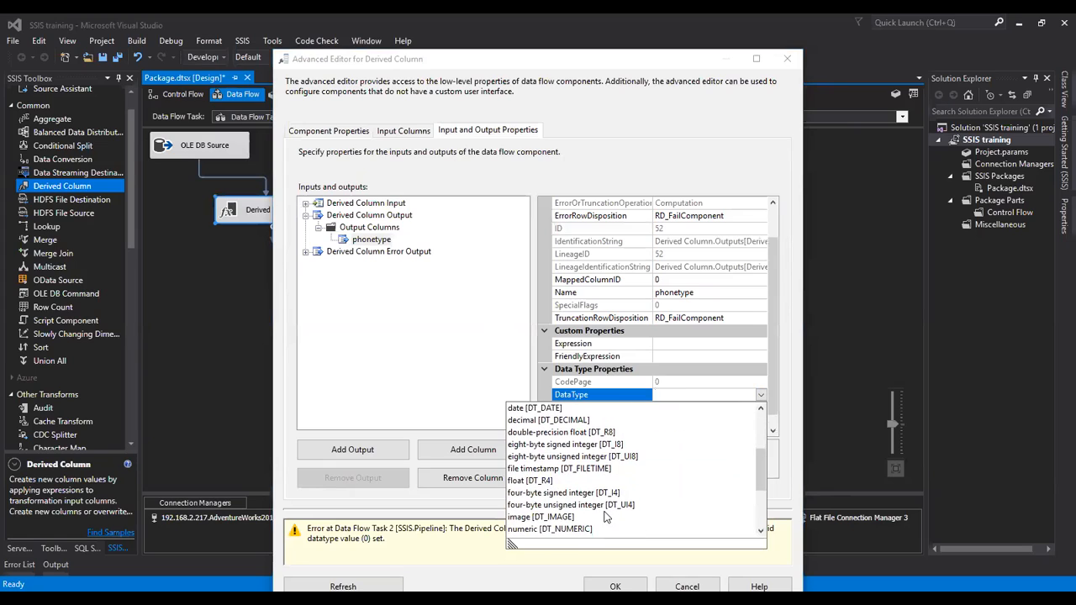
scroll(607, 517, "down", 1)
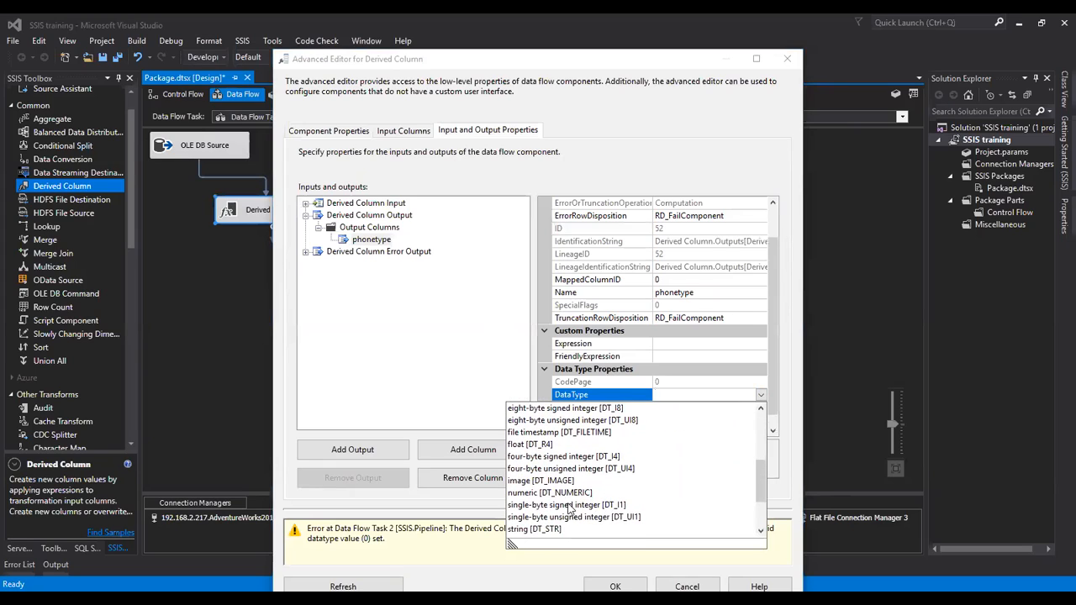
scroll(624, 491, "down", 1)
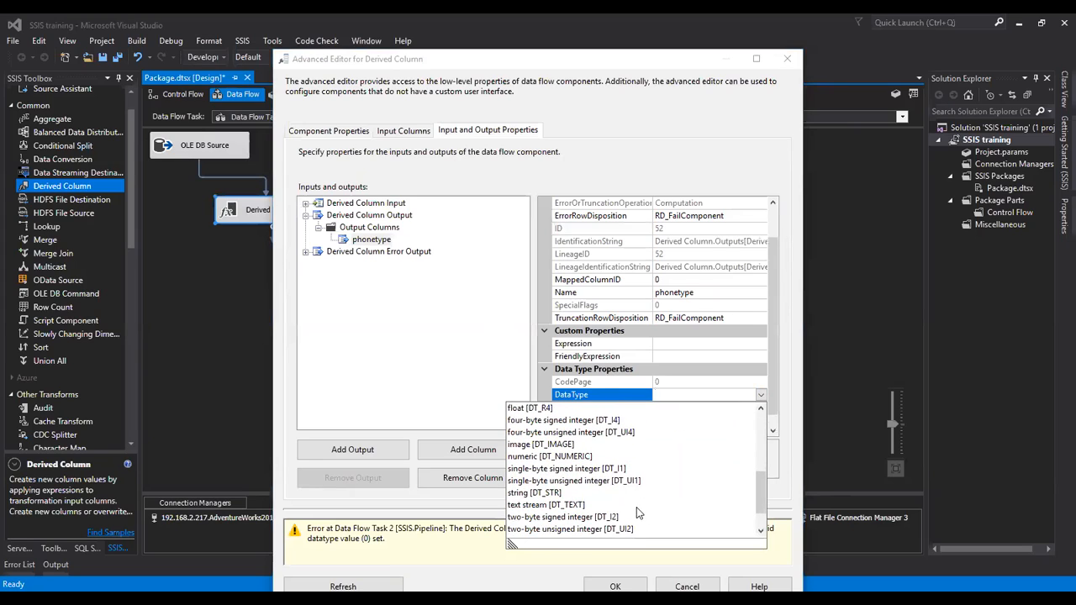
left_click(540, 494)
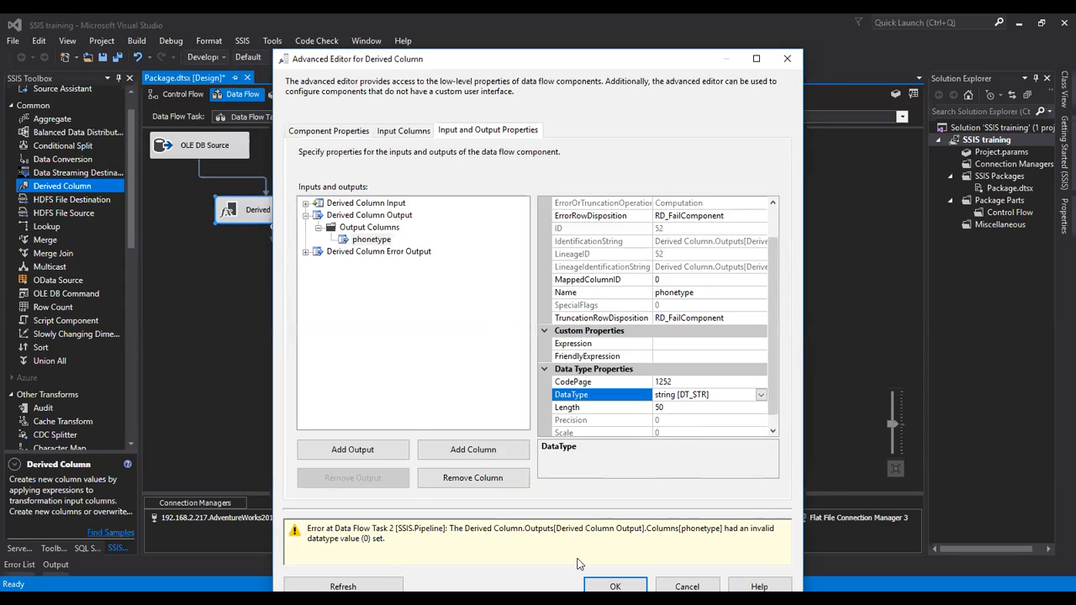
left_click(614, 586)
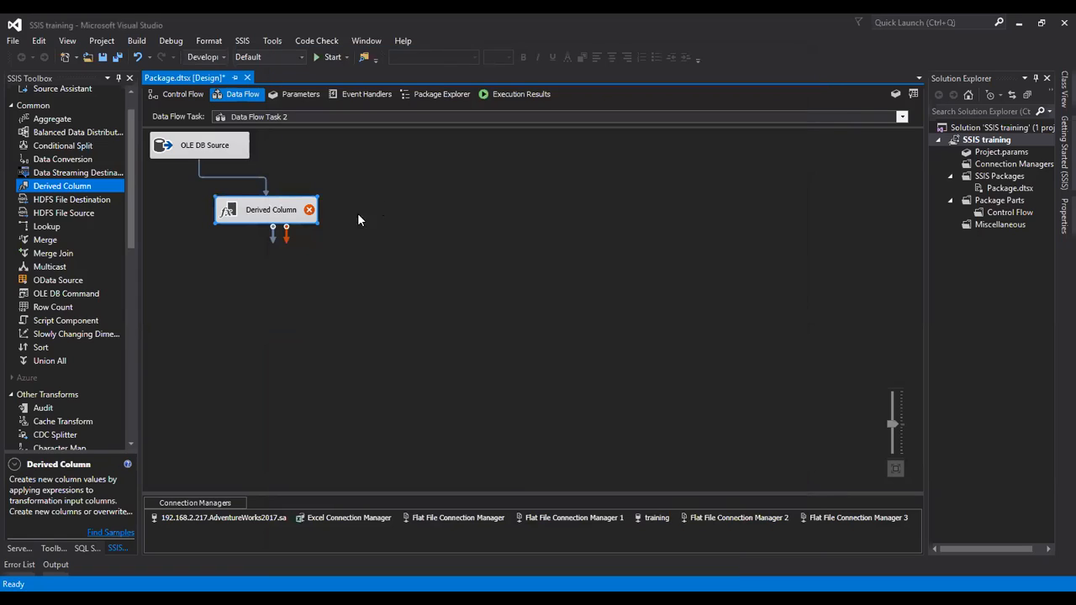
Step: Reopen the Derived Column editor and insert NULL(DT_STR, «length», «code_page») as phonetype's expression
mouse_move(312, 211)
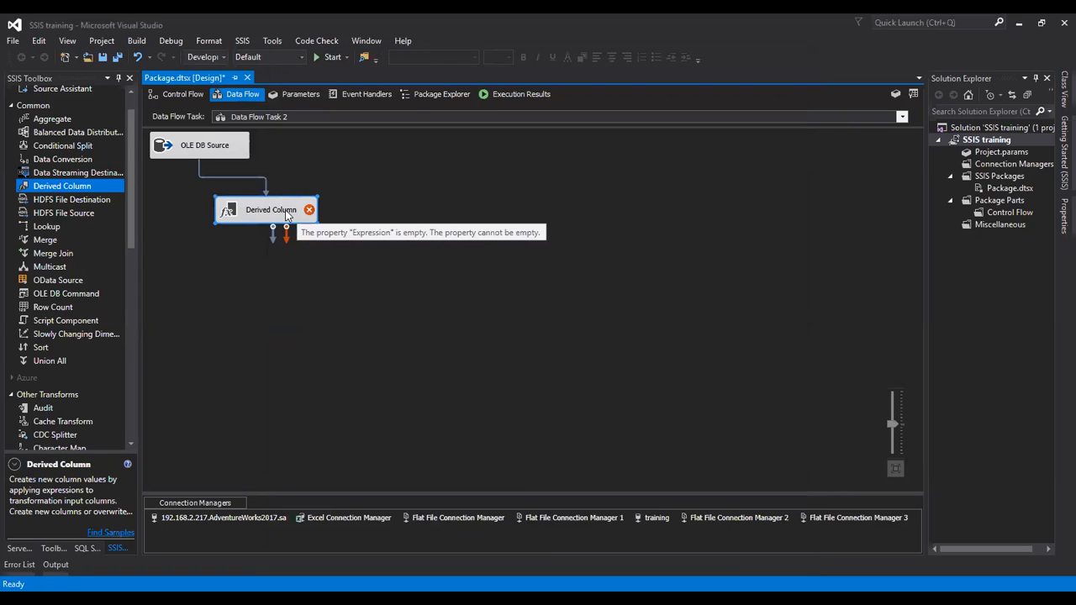
double_click(286, 211)
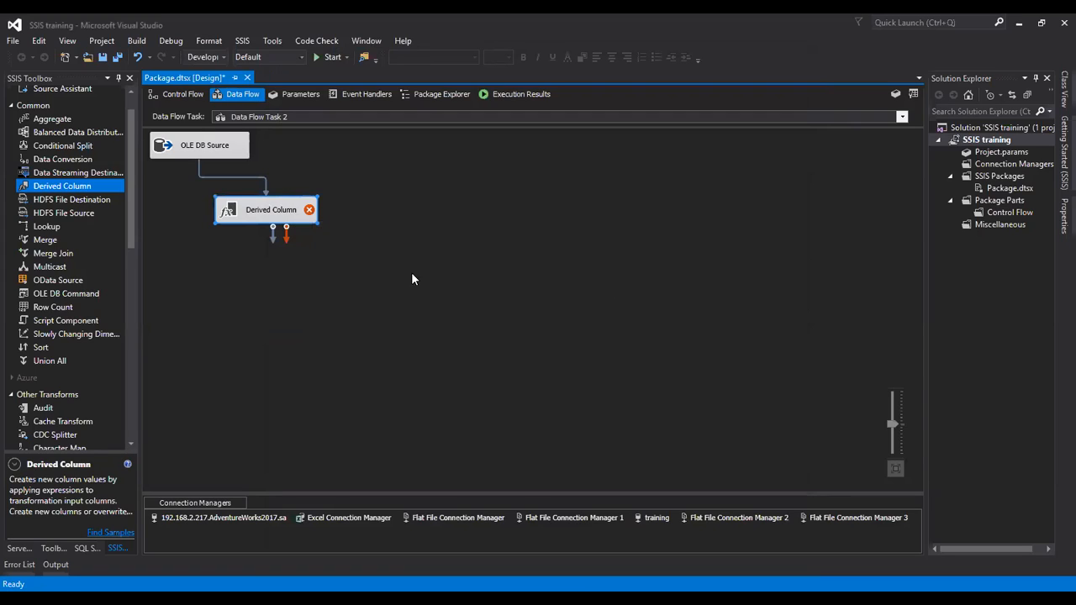
right_click(250, 208)
left_click(321, 218)
left_click(529, 316)
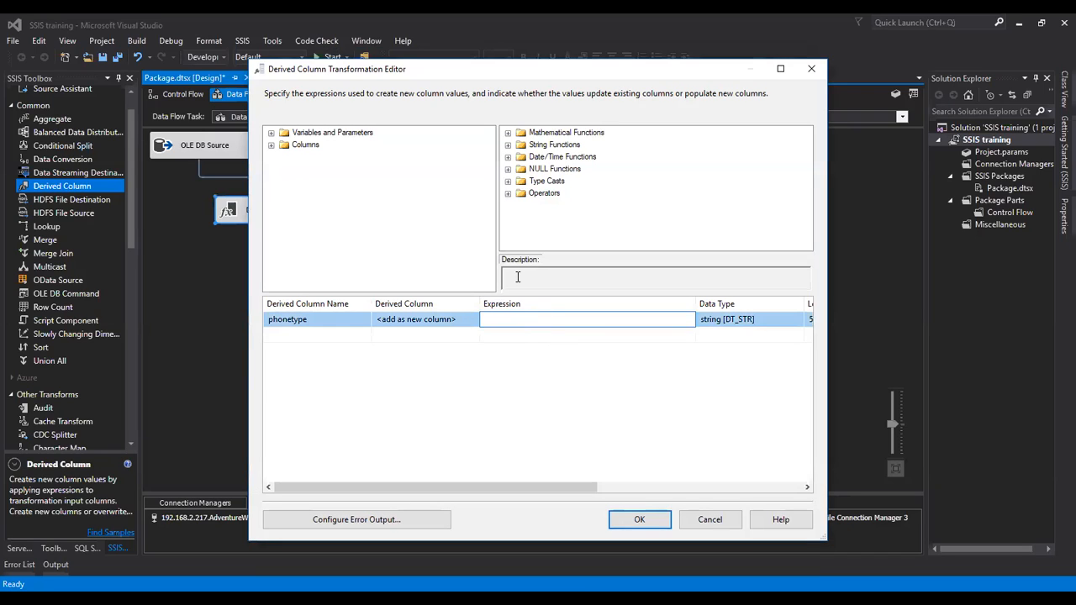
left_click(508, 169)
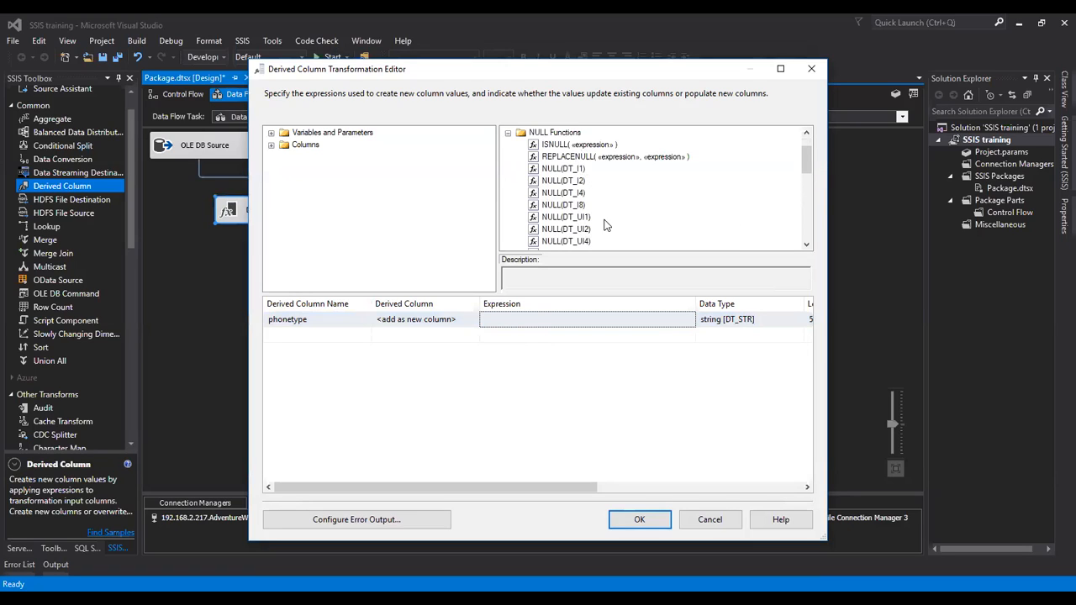
scroll(600, 195, "down", 2)
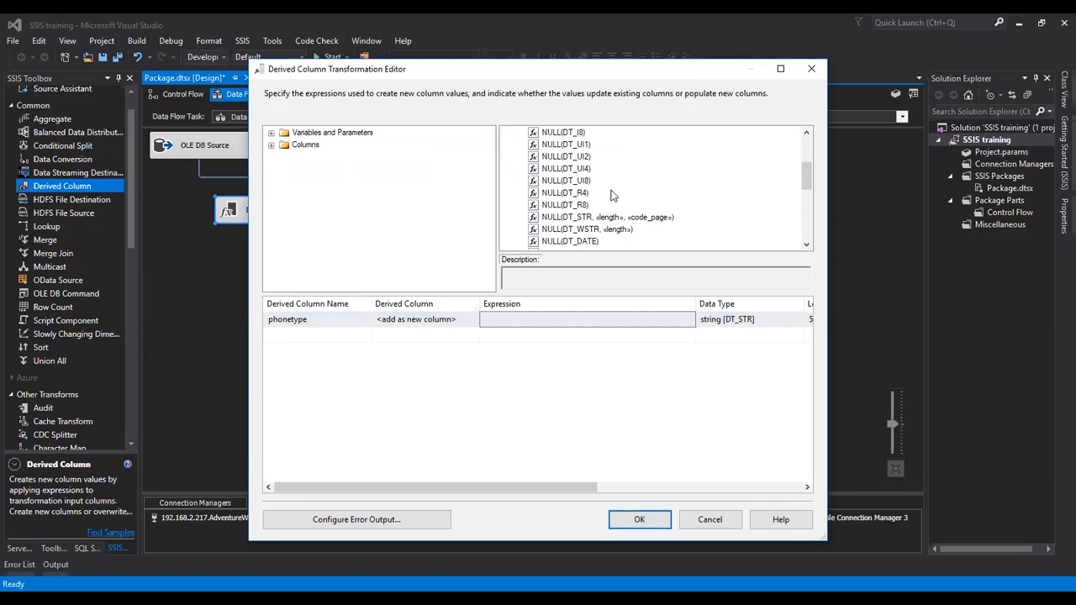
left_click_drag(600, 218, 549, 320)
Step: Replace the «length» placeholder with 50 in phonetype's expression
left_click(647, 324)
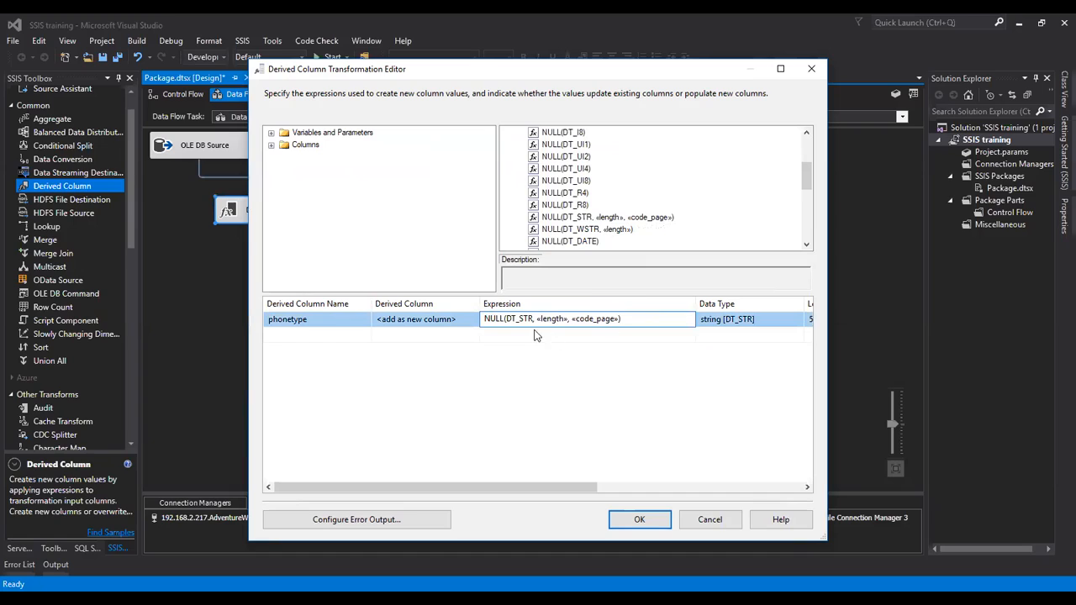
double_click(553, 320)
type("50,")
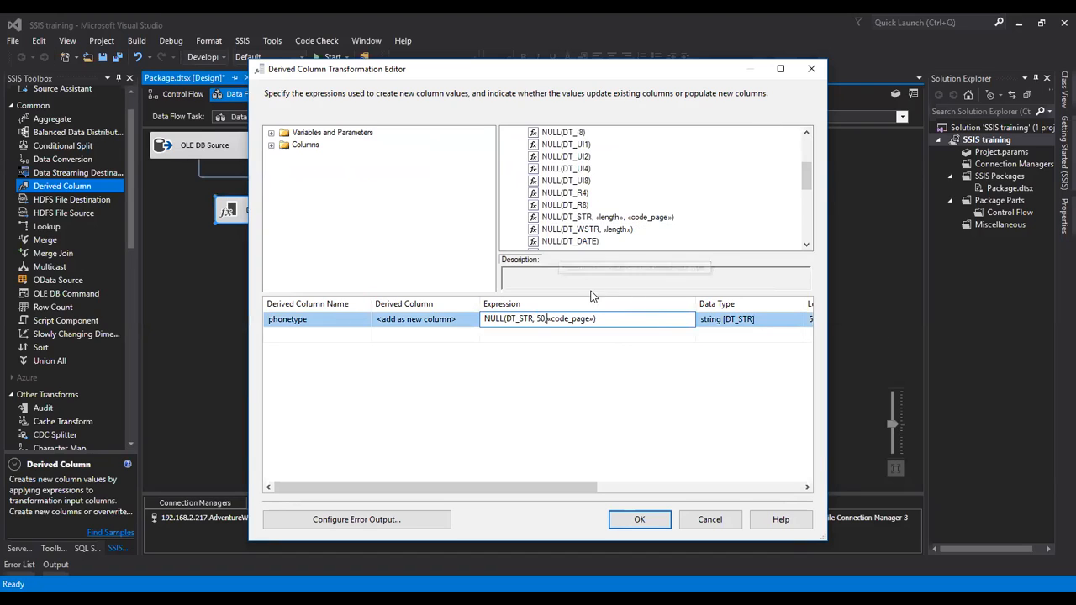
left_click(636, 217)
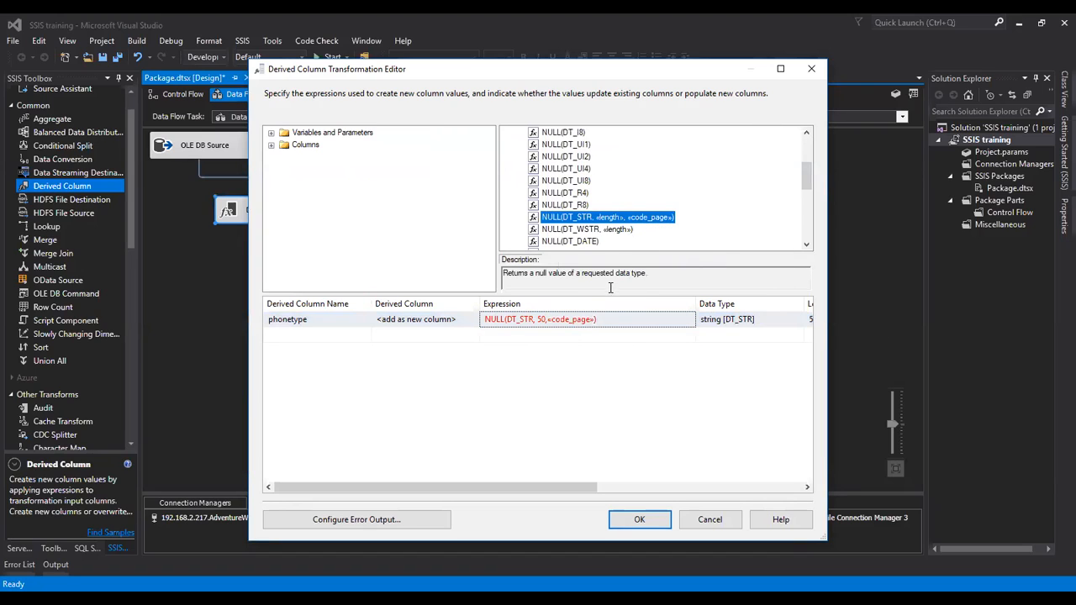
left_click(790, 285)
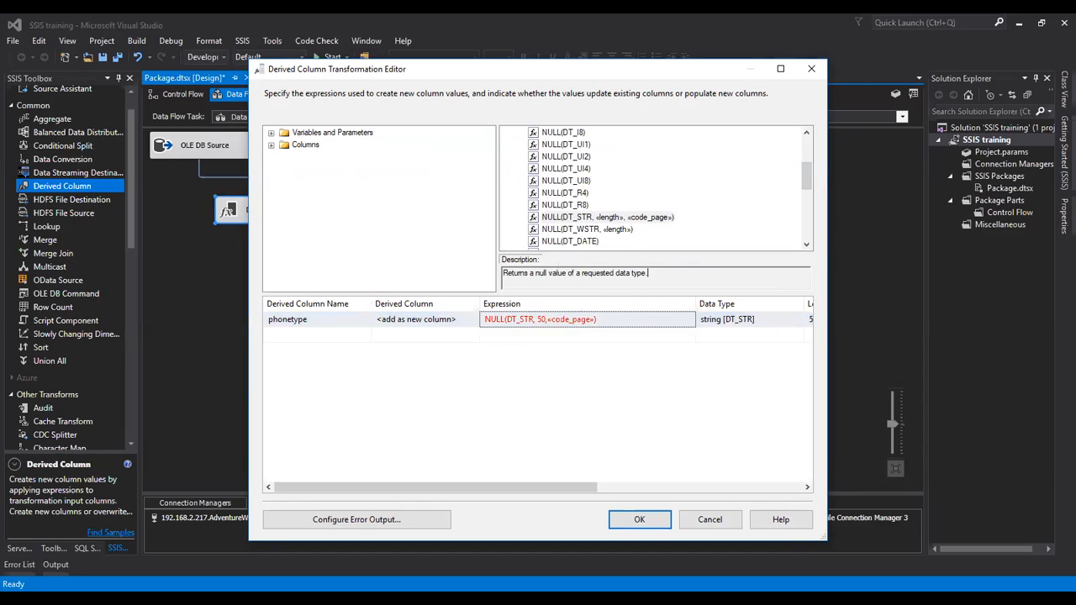
left_click(568, 319)
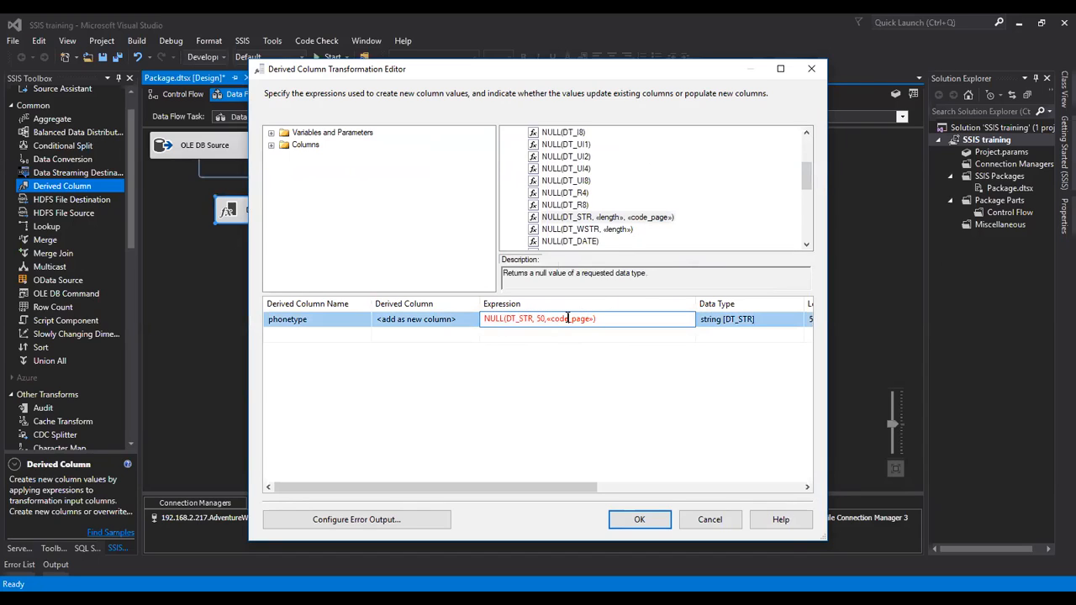
Step: Fill «code_page» with 1252 so phonetype reads NULL(DT_STR, 50,1252), and confirm with OK
double_click(568, 318)
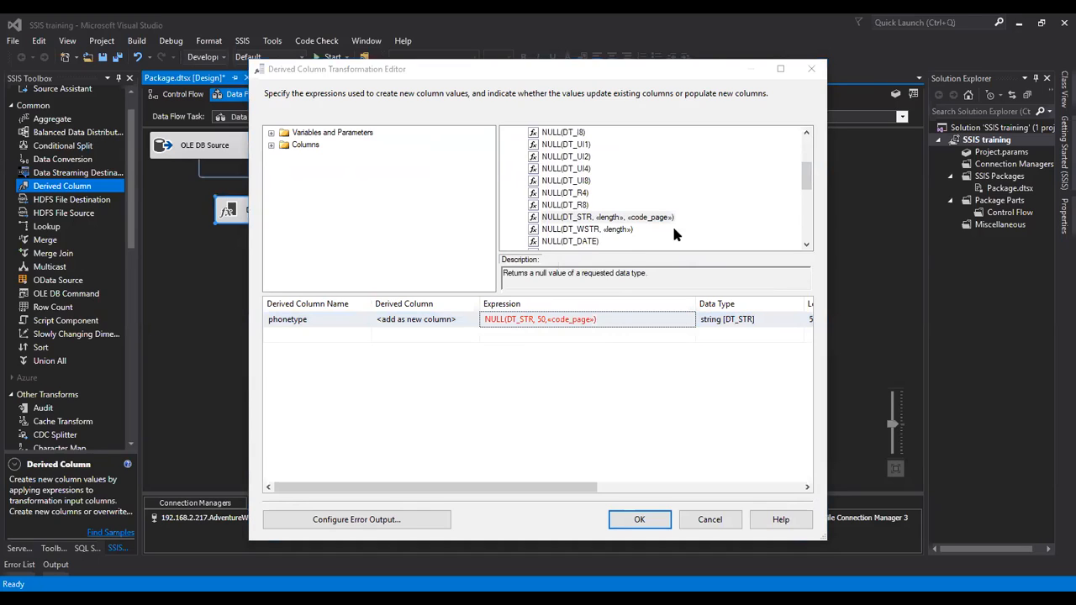
left_click(557, 326)
left_click(560, 322)
left_click_drag(589, 324, 548, 320)
type("1252")
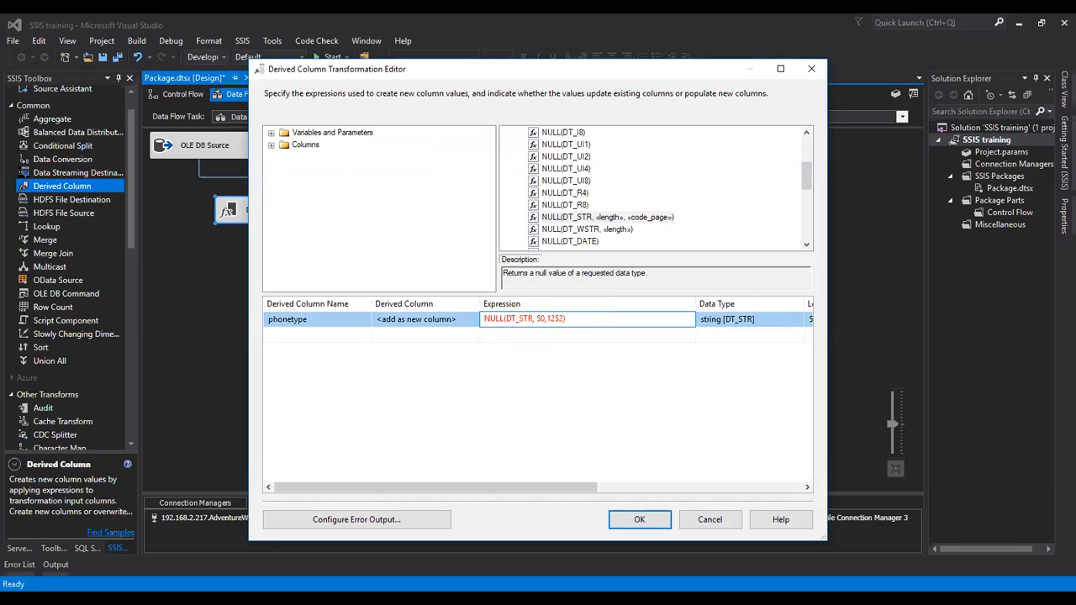
left_click(610, 335)
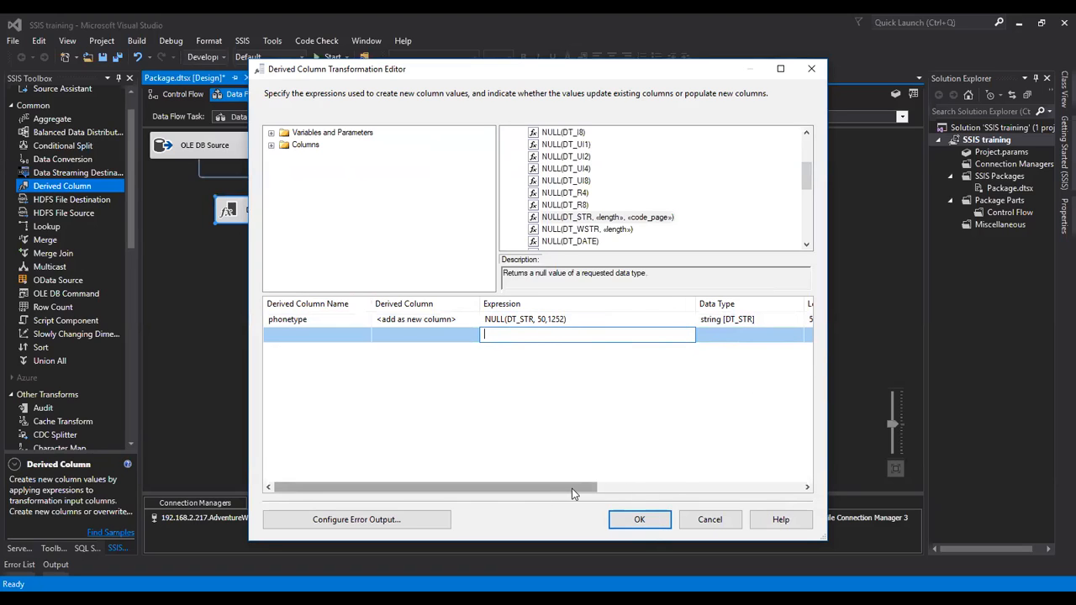
left_click_drag(572, 488, 683, 491)
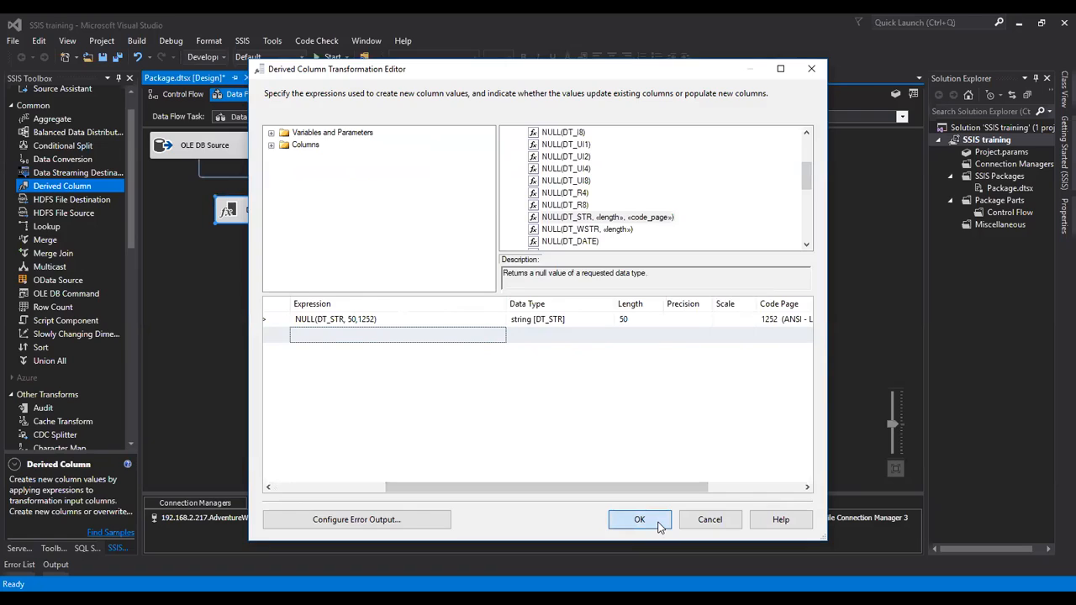
left_click(639, 520)
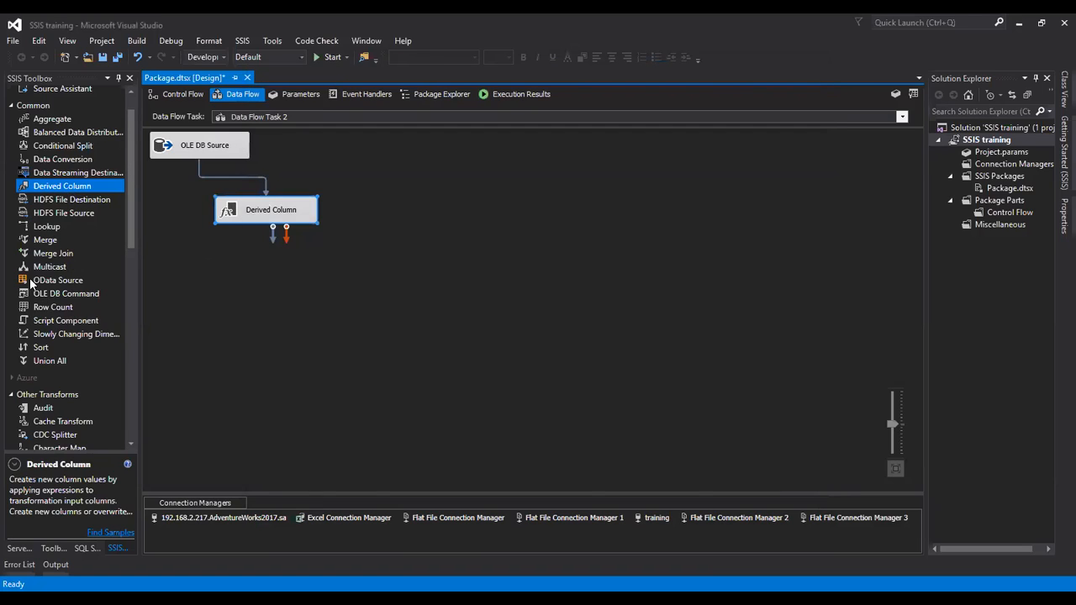
Step: Add an OLE DB Command fed by the Derived Column and set its connection to training
left_click_drag(64, 293, 404, 202)
left_click_drag(273, 237, 413, 206)
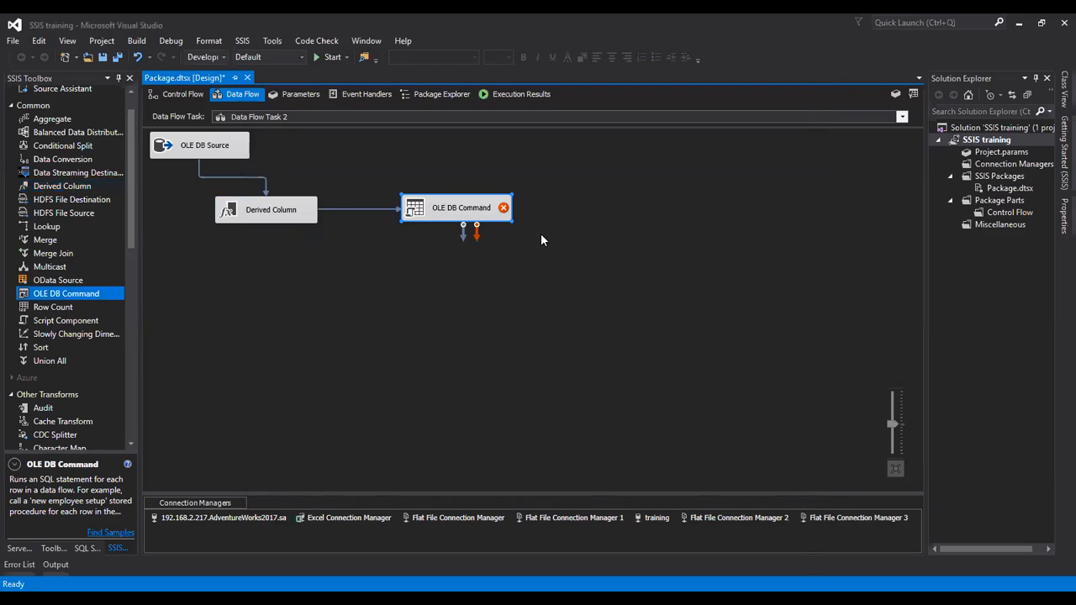
double_click(430, 207)
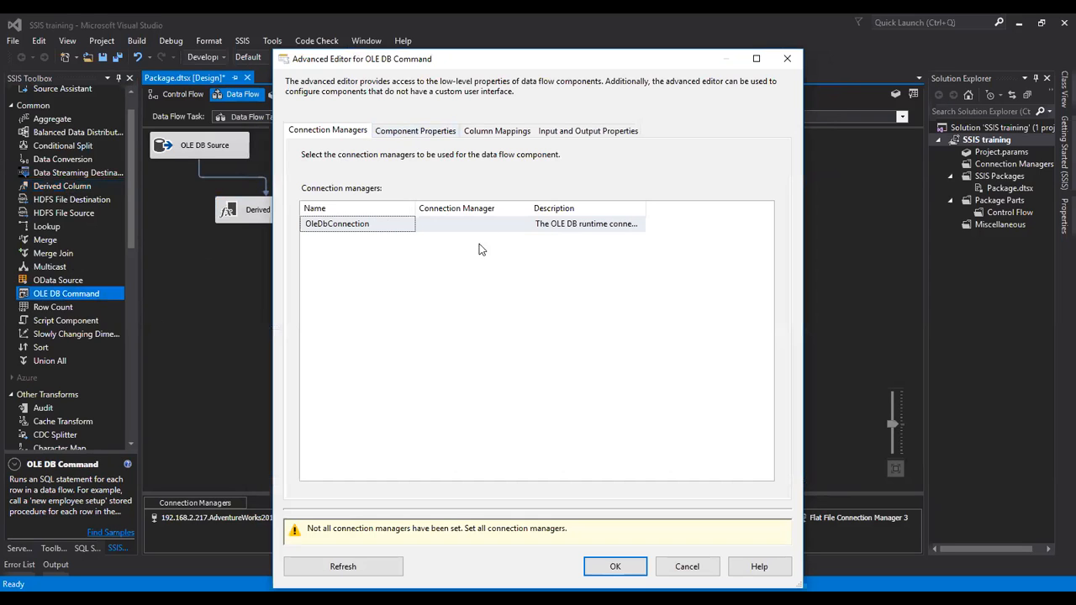
left_click(471, 224)
left_click(471, 223)
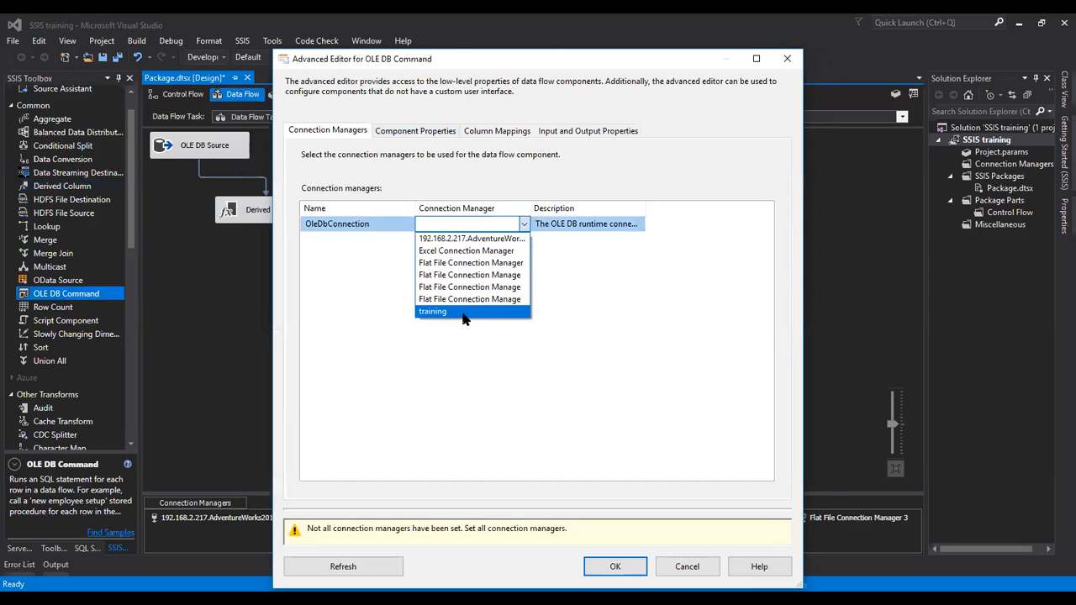
left_click(465, 316)
Step: Begin the OLE DB Command's SqlCommand property with exec
left_click(431, 133)
left_click(579, 379)
left_click(578, 417)
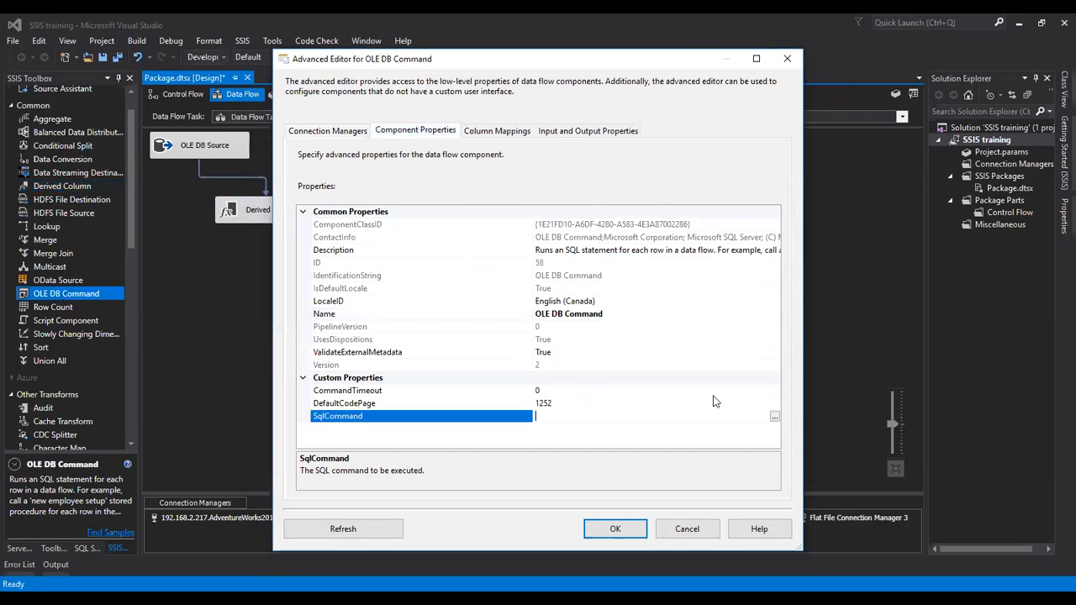
type("exec")
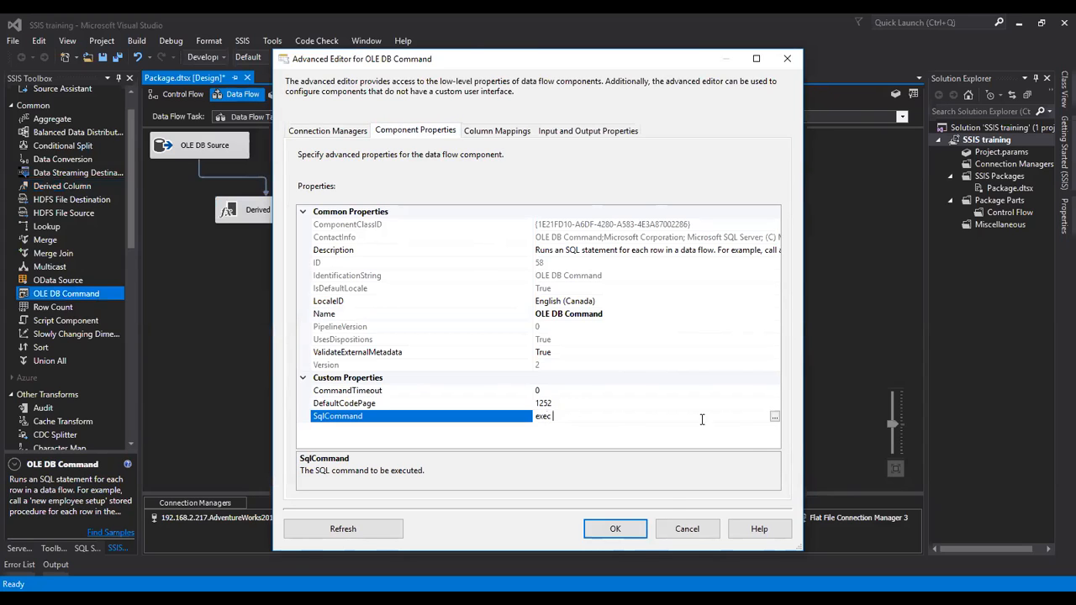
key("alt+Tab")
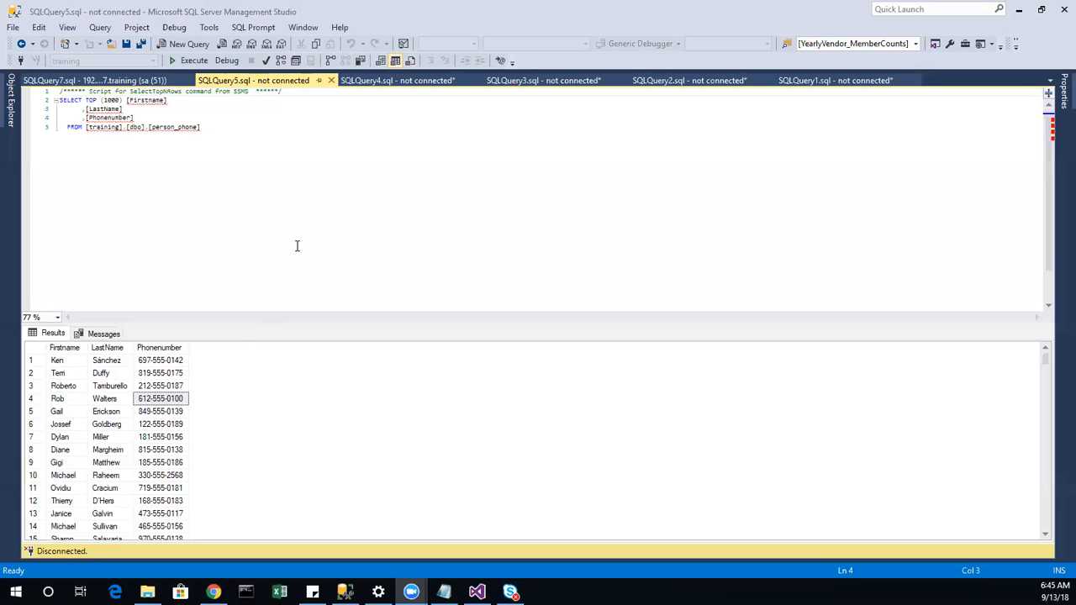
Step: Copy dbo.sp_returnphonetype from the SQLQuery4 procedure script and return to Visual Studio
left_click(395, 80)
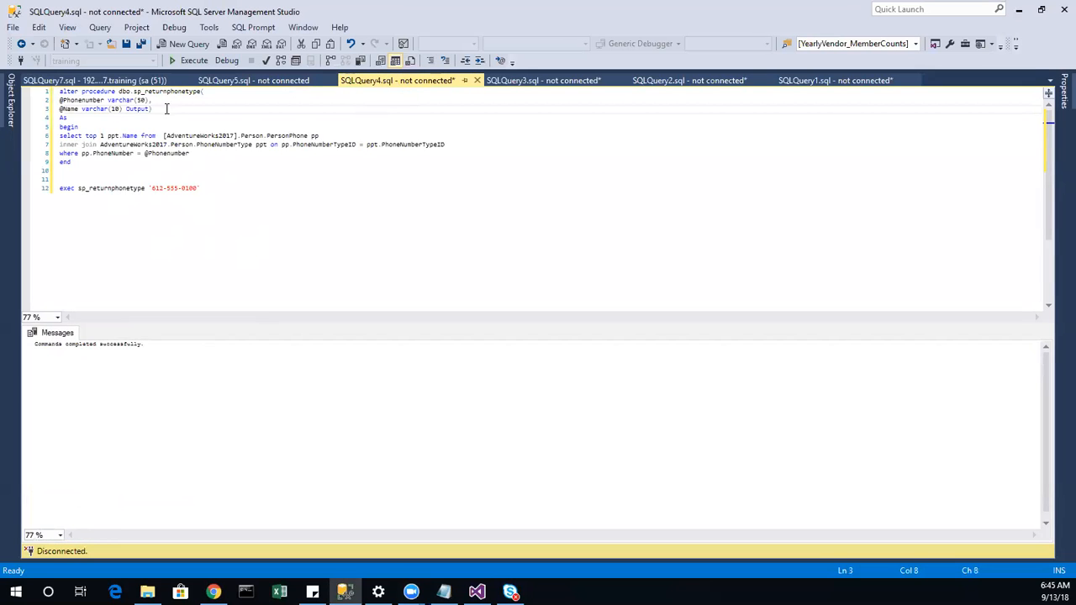
left_click_drag(201, 91, 118, 92)
key("ctrl+c")
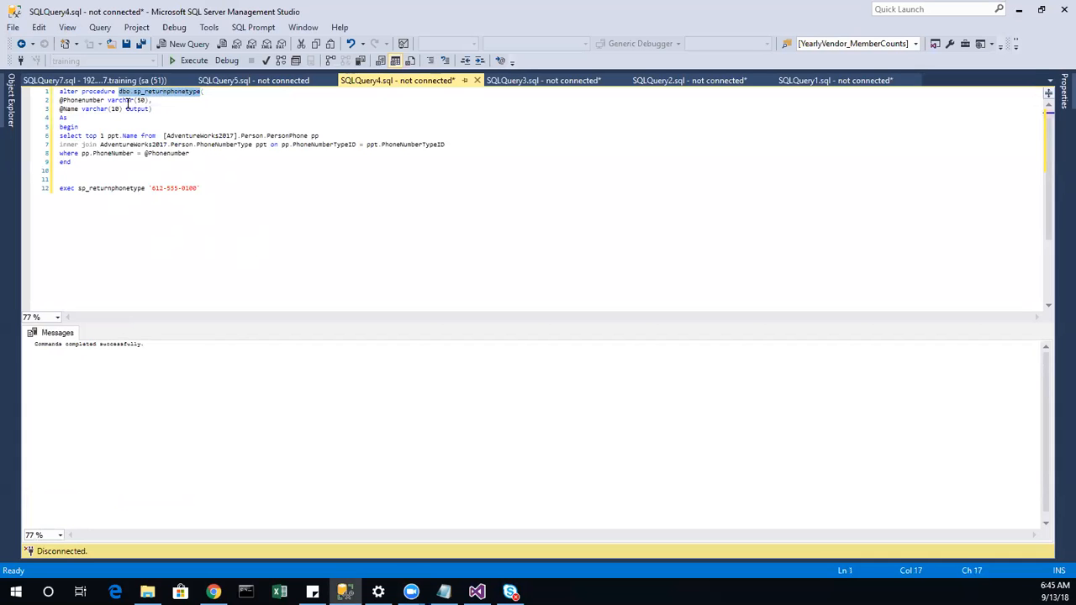
left_click(477, 592)
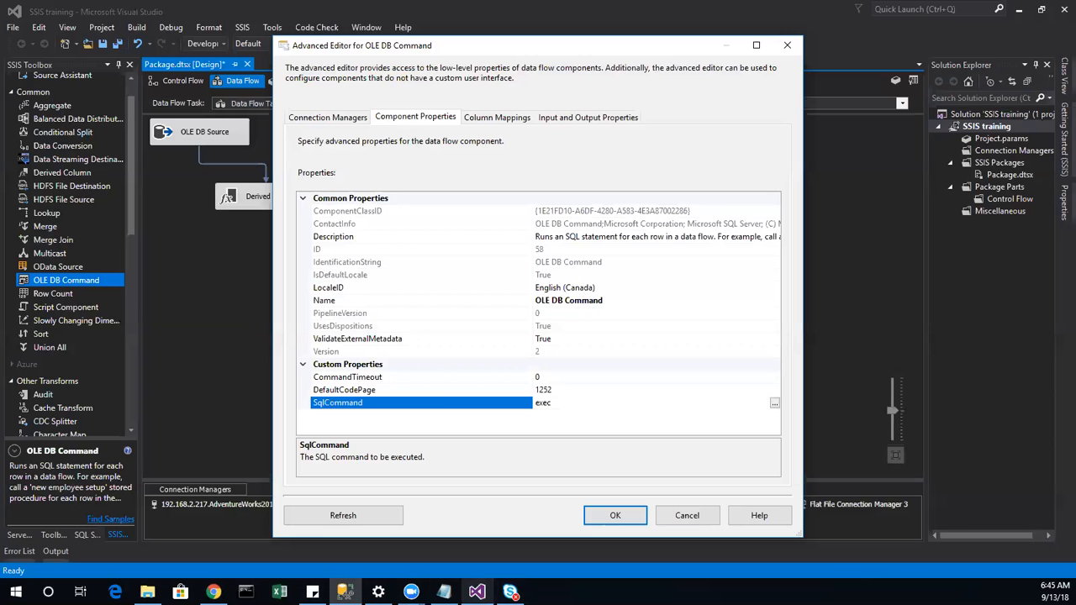
Step: Set SqlCommand to exec dbo.sp_returnphonetype ?, ? output and view the Column Mappings
key("ctrl+v")
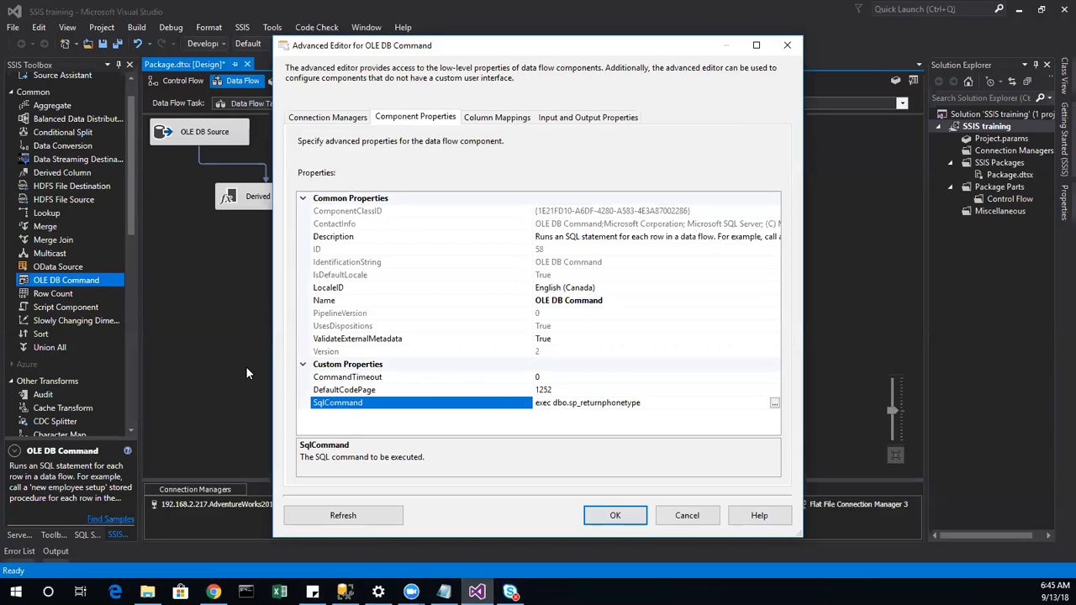
key("alt+Tab")
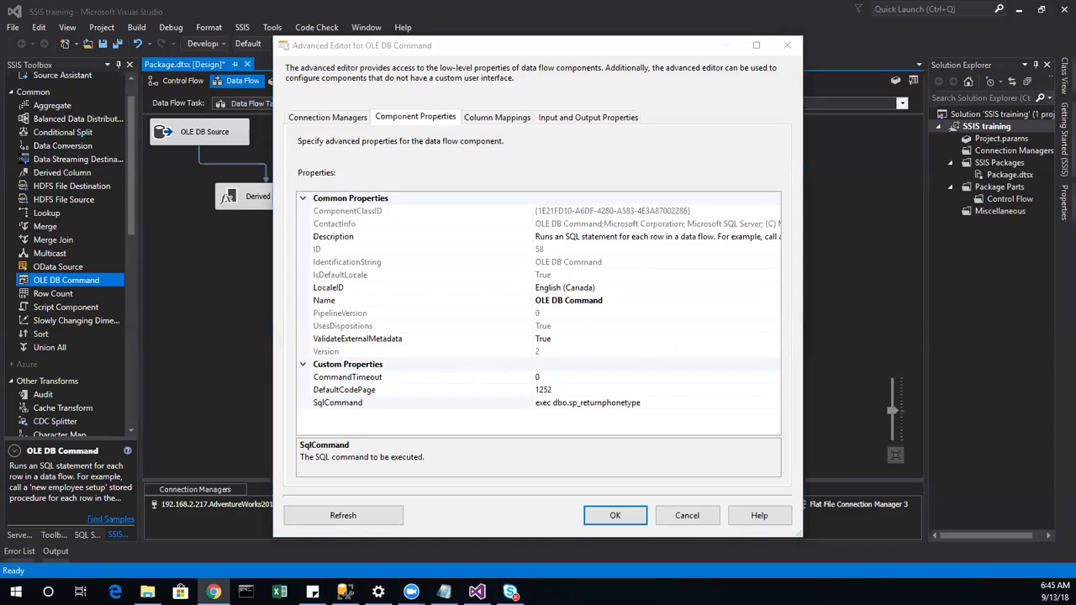
left_click(665, 395)
left_click(662, 402)
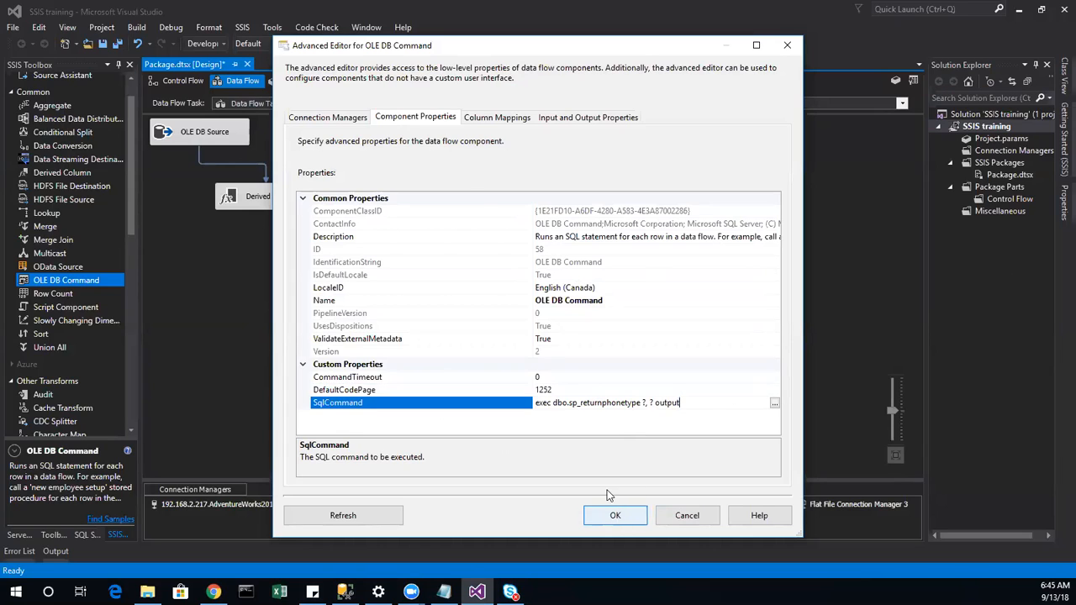
left_click(498, 118)
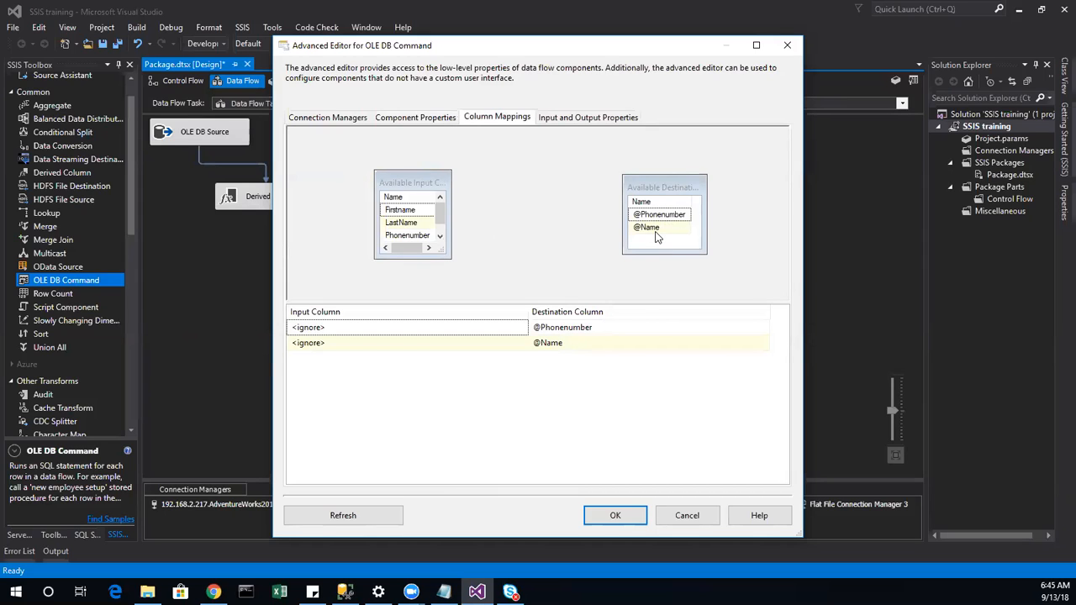
right_click(657, 236)
left_click(653, 227)
left_click(659, 215)
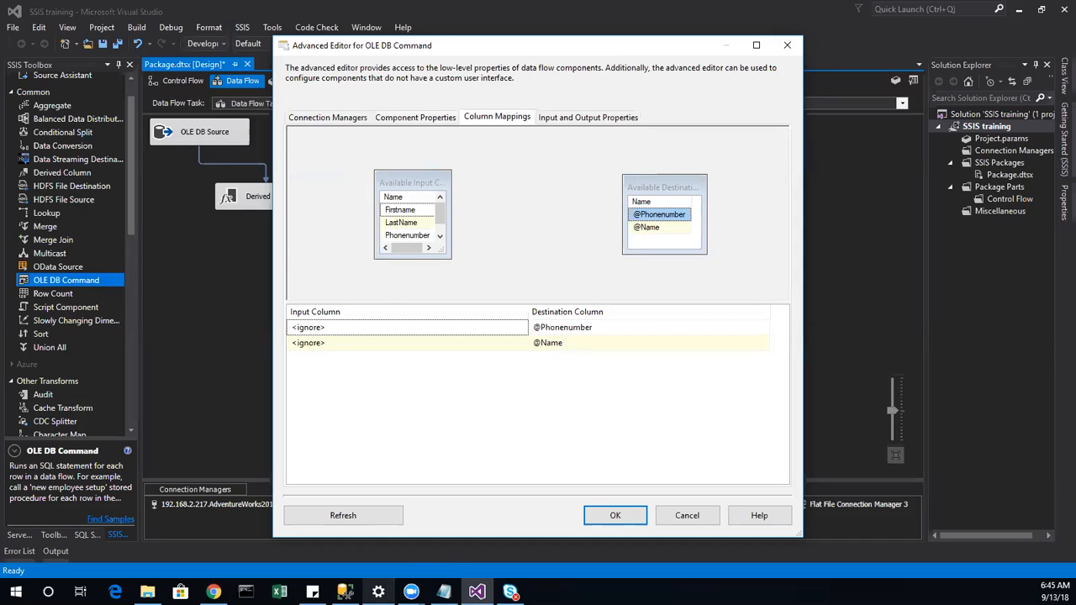
left_click(345, 592)
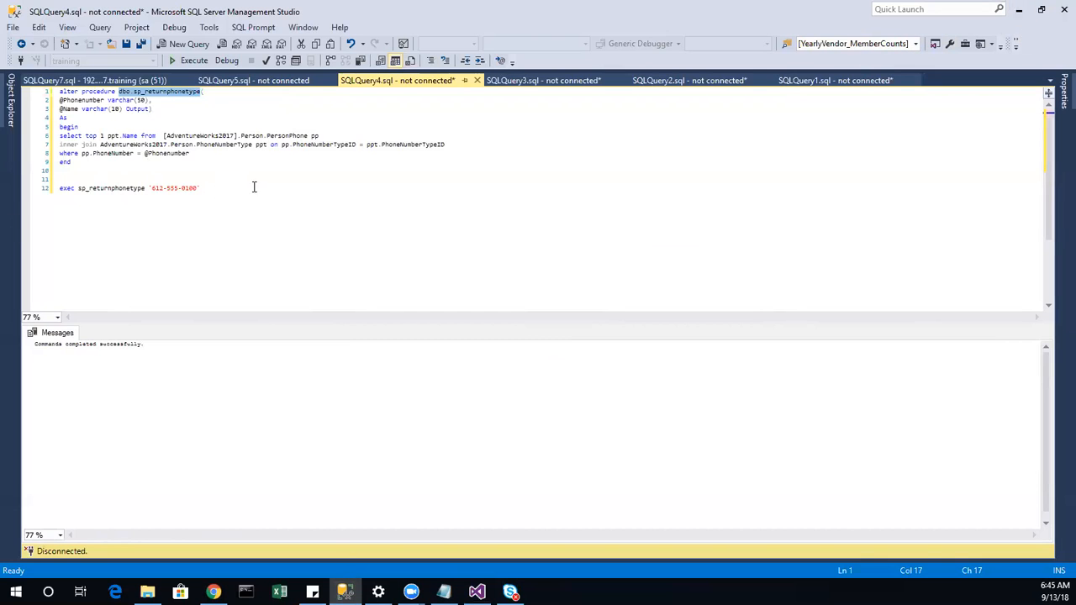
Step: Log in to the server and run the line-12 exec test statement against master
left_click_drag(254, 186, 55, 189)
key("F5")
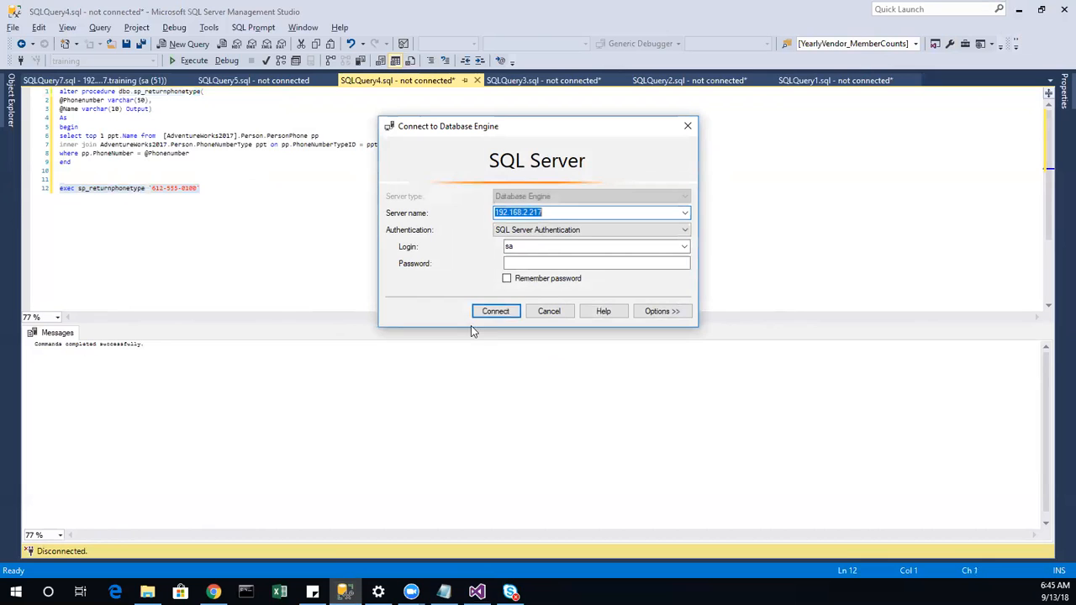
left_click(530, 264)
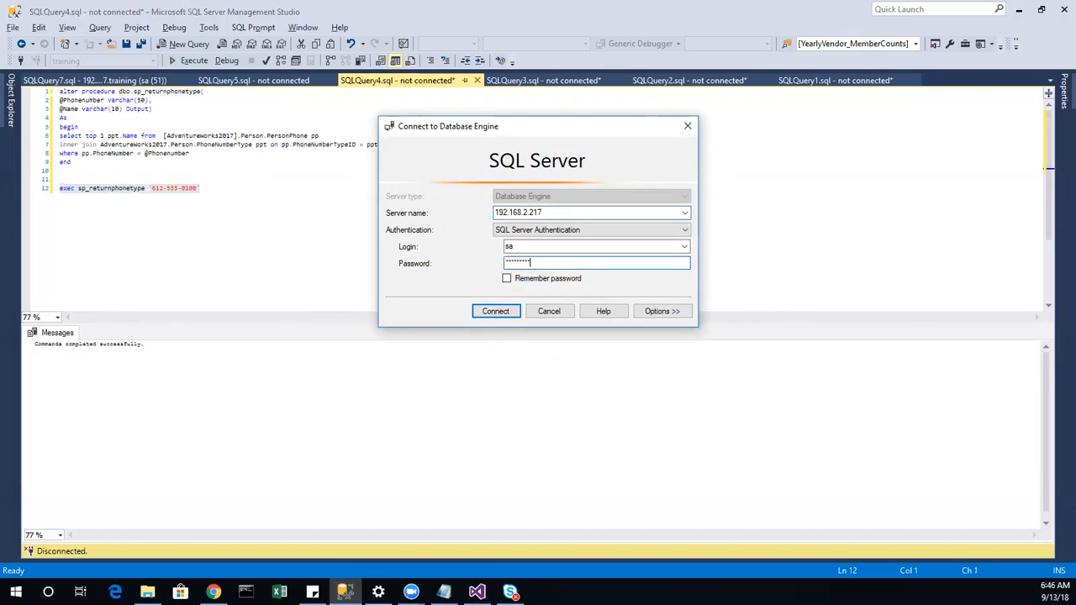
key("Return")
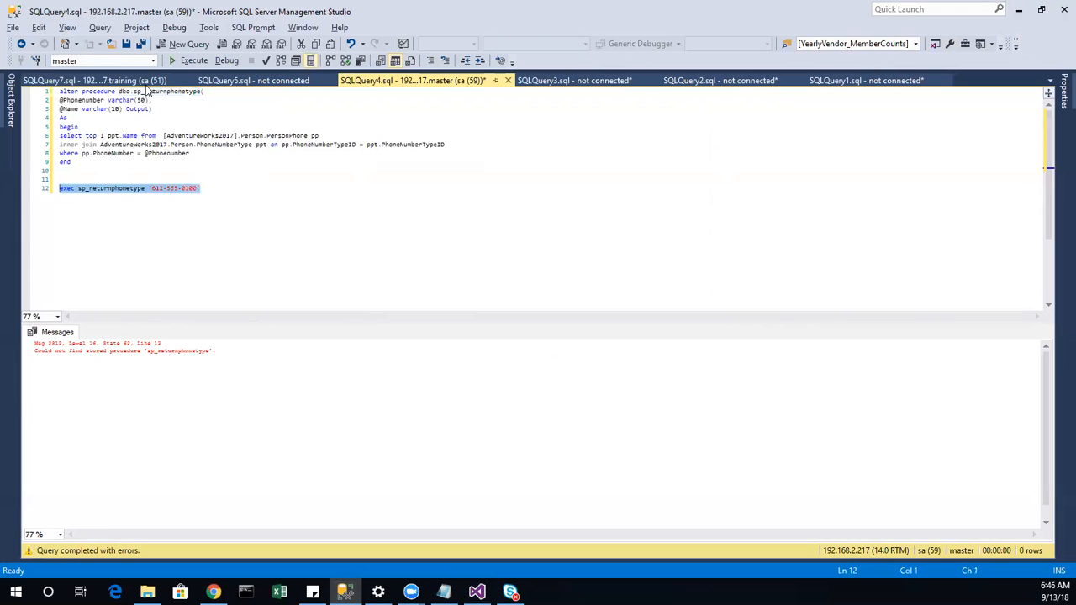
left_click(154, 60)
left_click(125, 88)
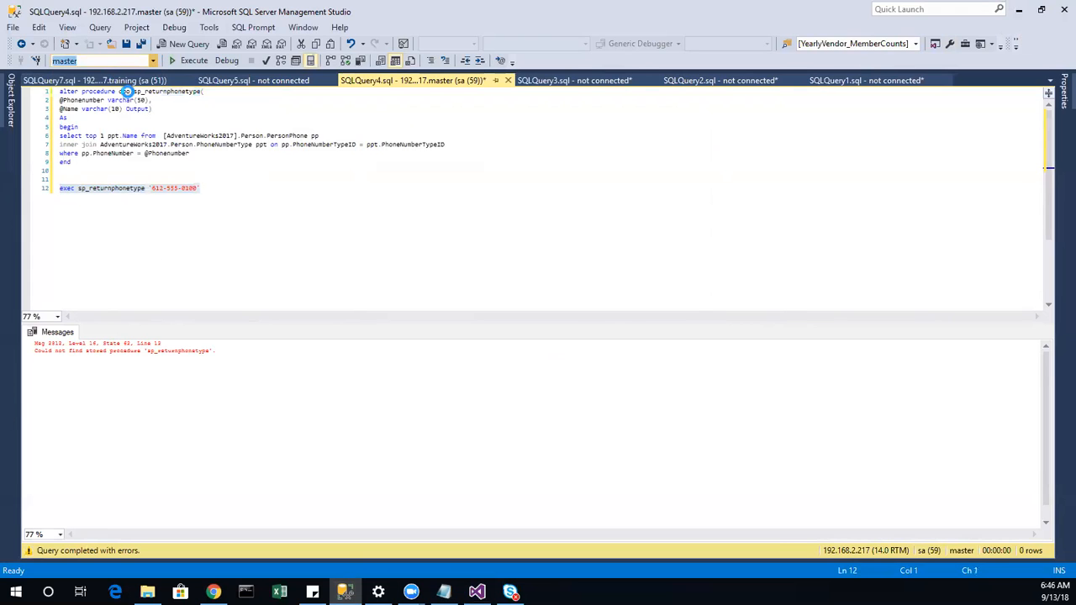
key("F5")
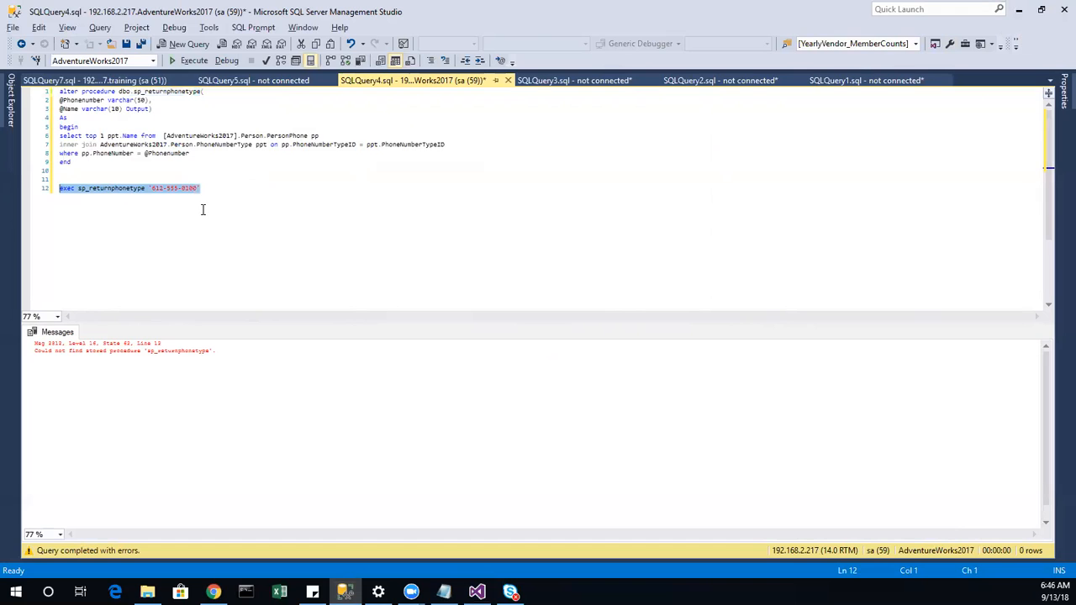
left_click(153, 61)
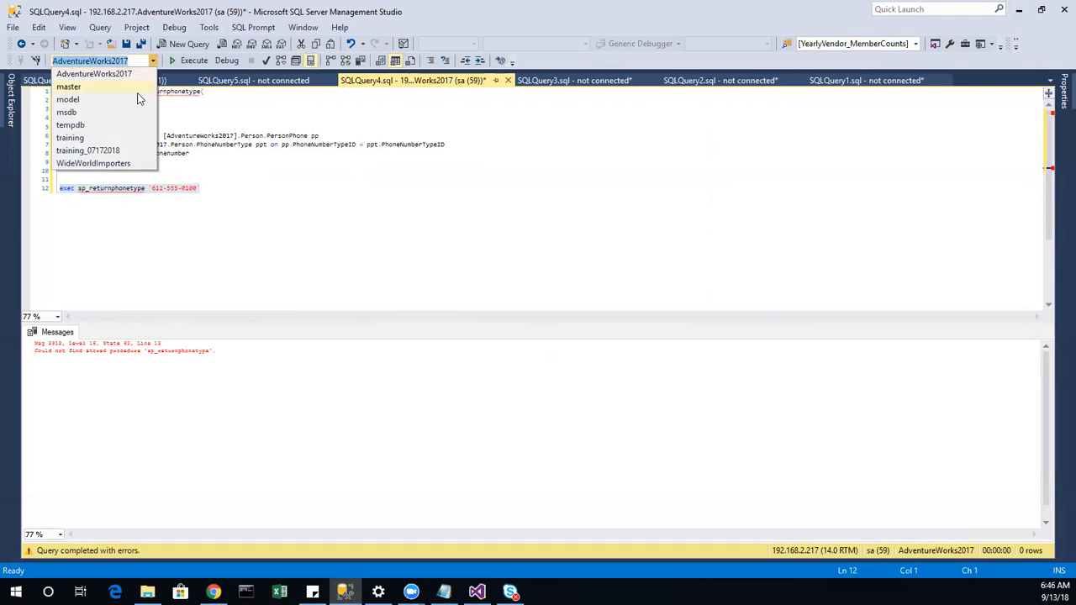
left_click(70, 137)
key("F5")
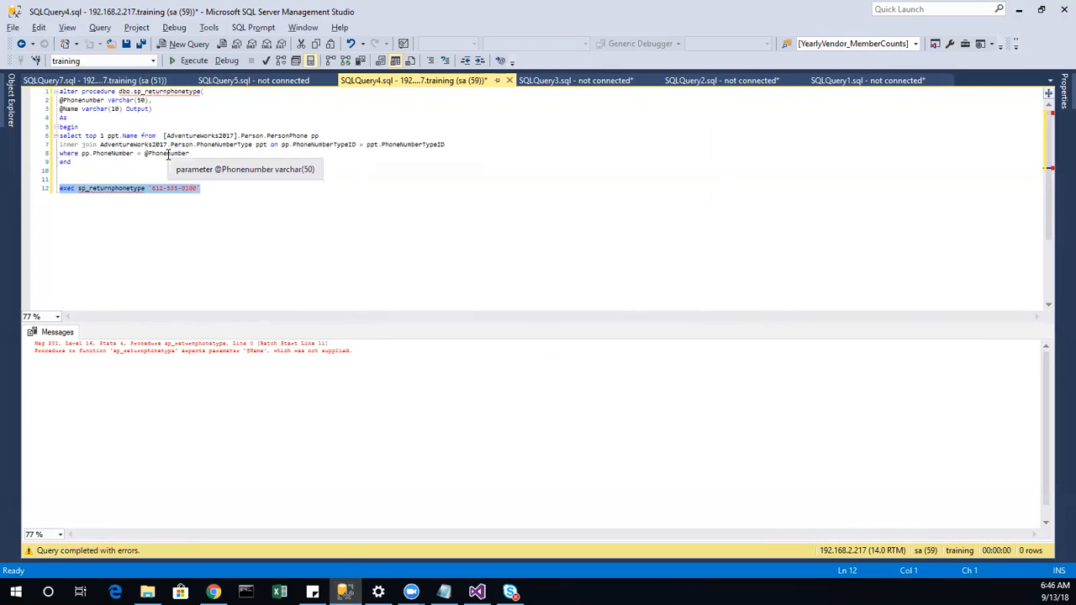
left_click(152, 62)
left_click(100, 75)
key("F5")
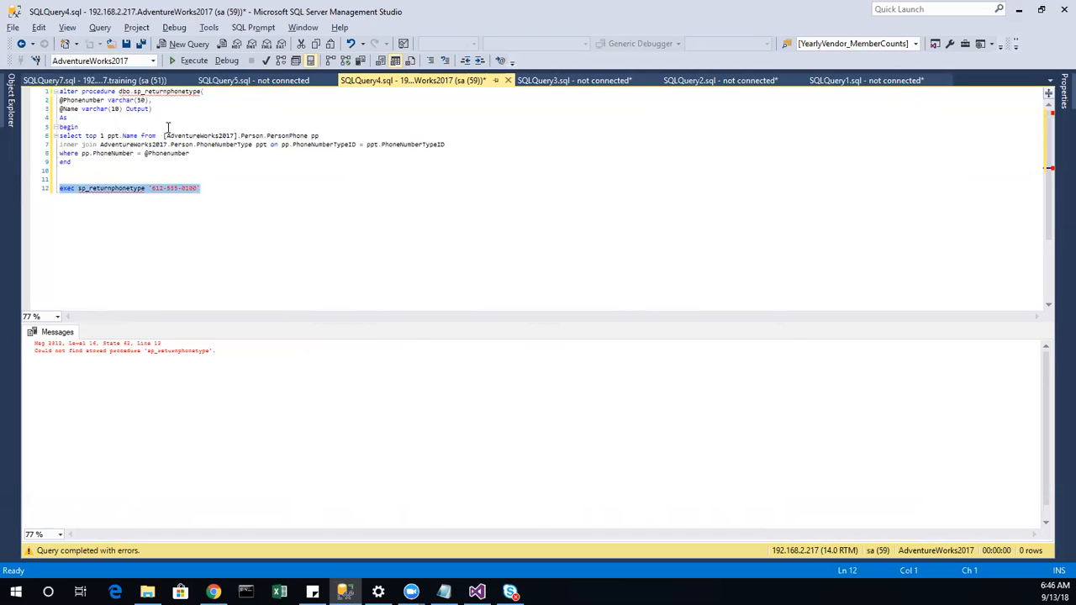
left_click(153, 62)
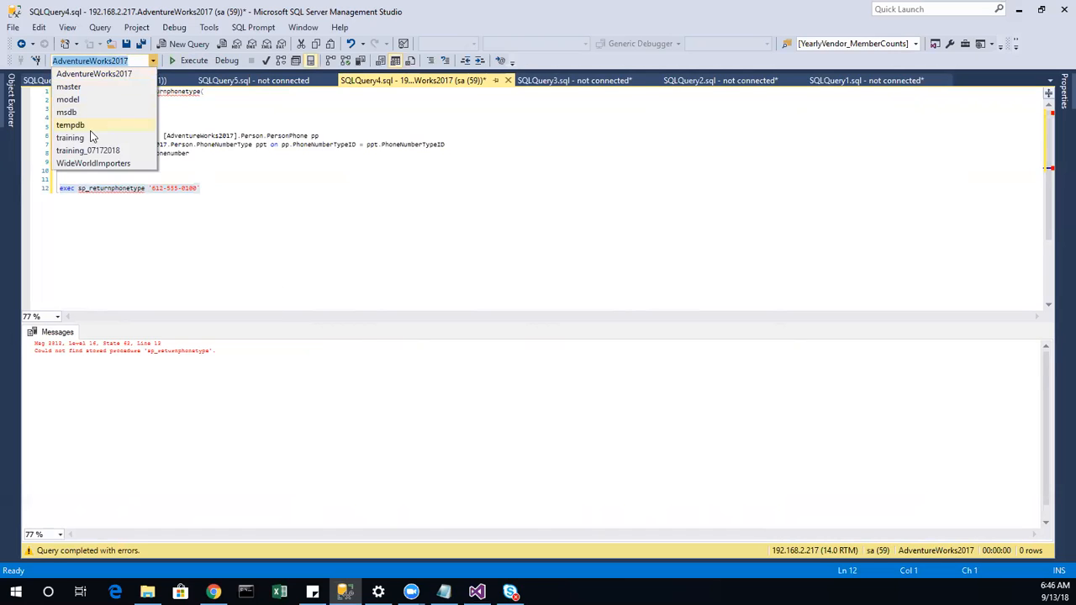
left_click(70, 138)
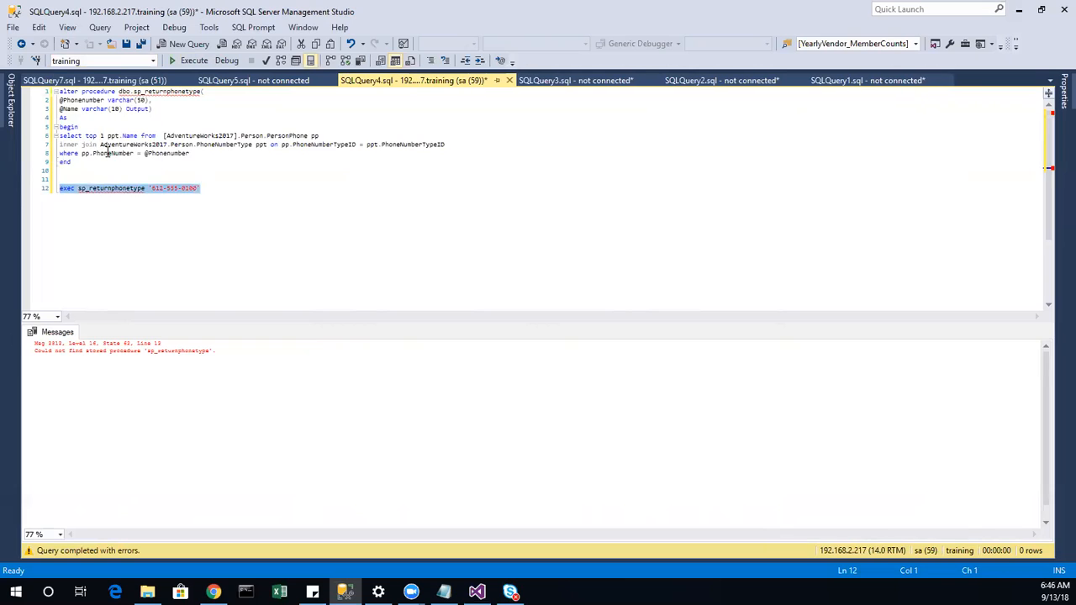
key("F5")
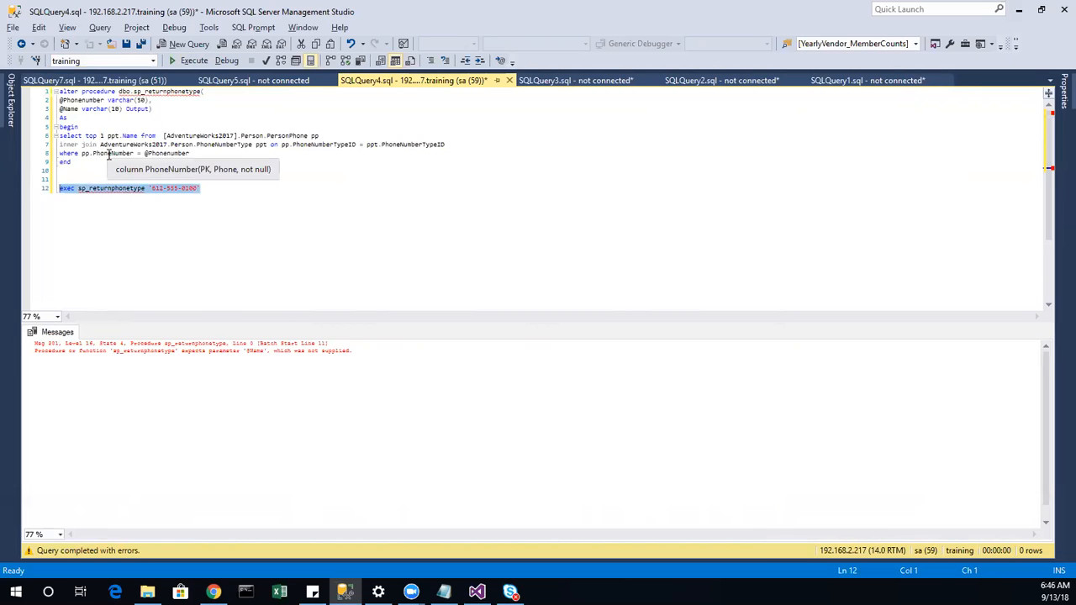
left_click(213, 191)
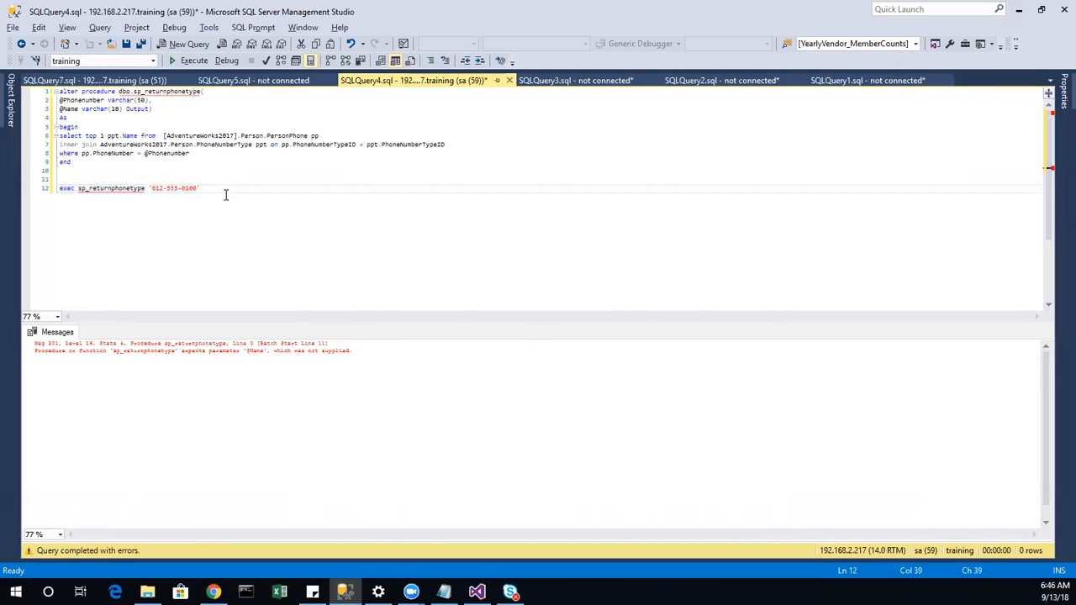
left_click(9, 117)
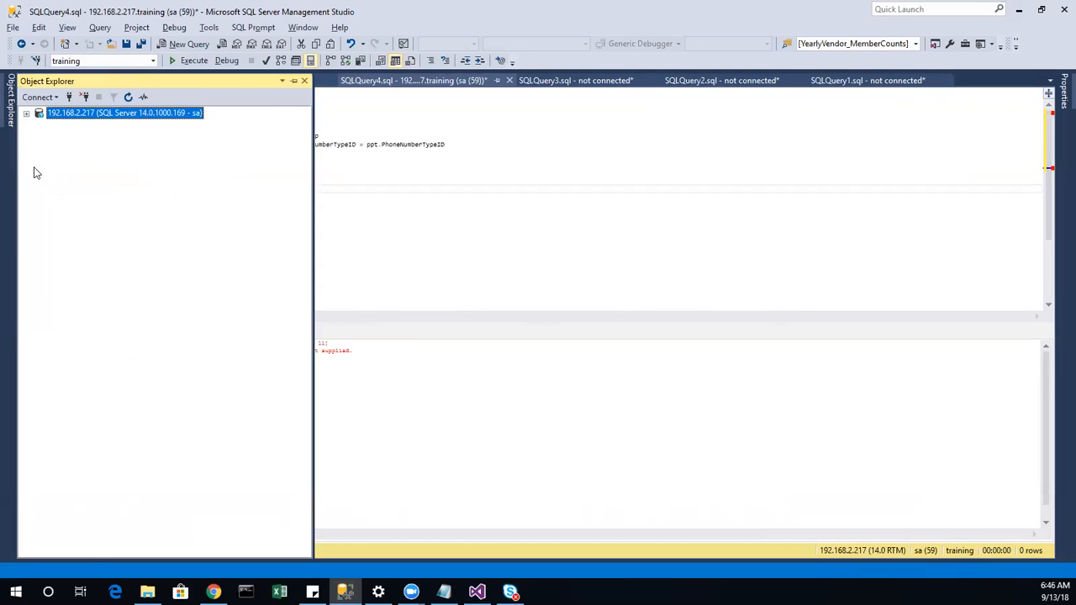
Step: Expand training > Programmability > Stored Procedures to list dbo.sp_returnphonetype, dbo.test_input and dbo.test_multiinput
left_click(26, 114)
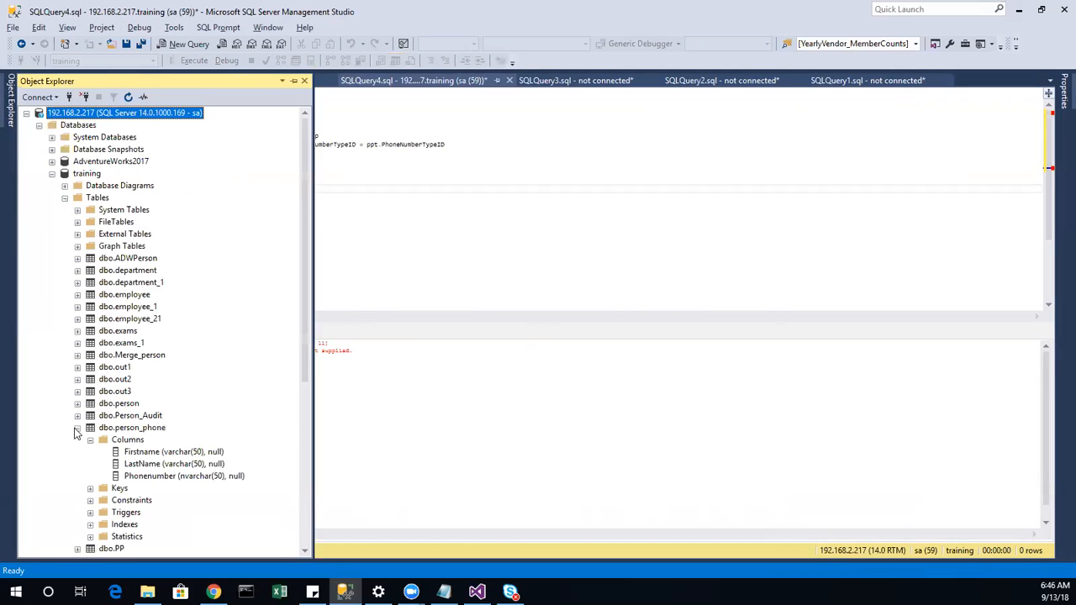
left_click(78, 428)
left_click(65, 198)
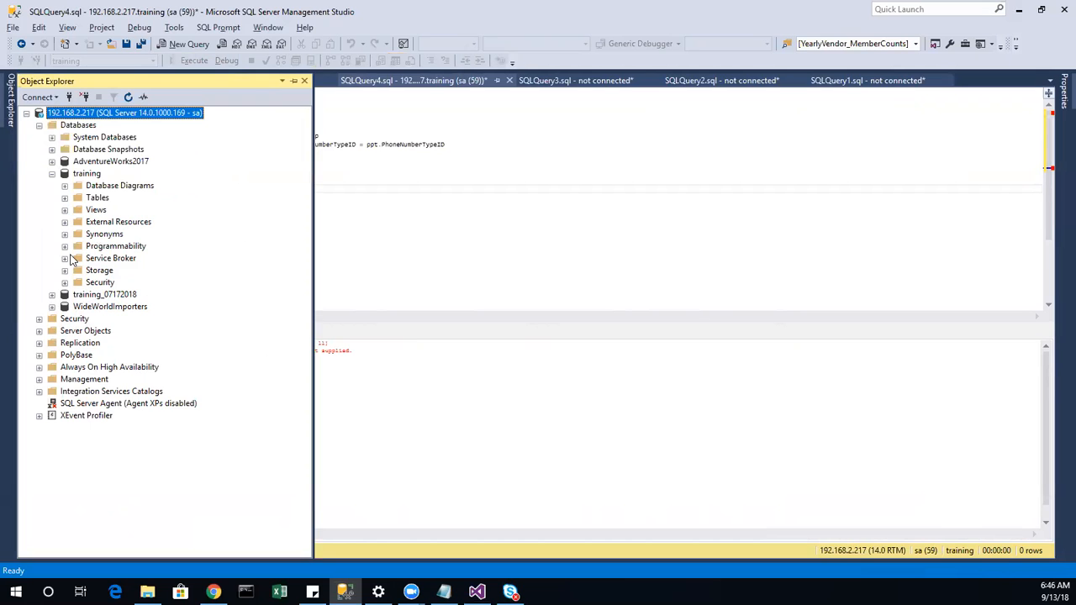
left_click(65, 246)
left_click(76, 259)
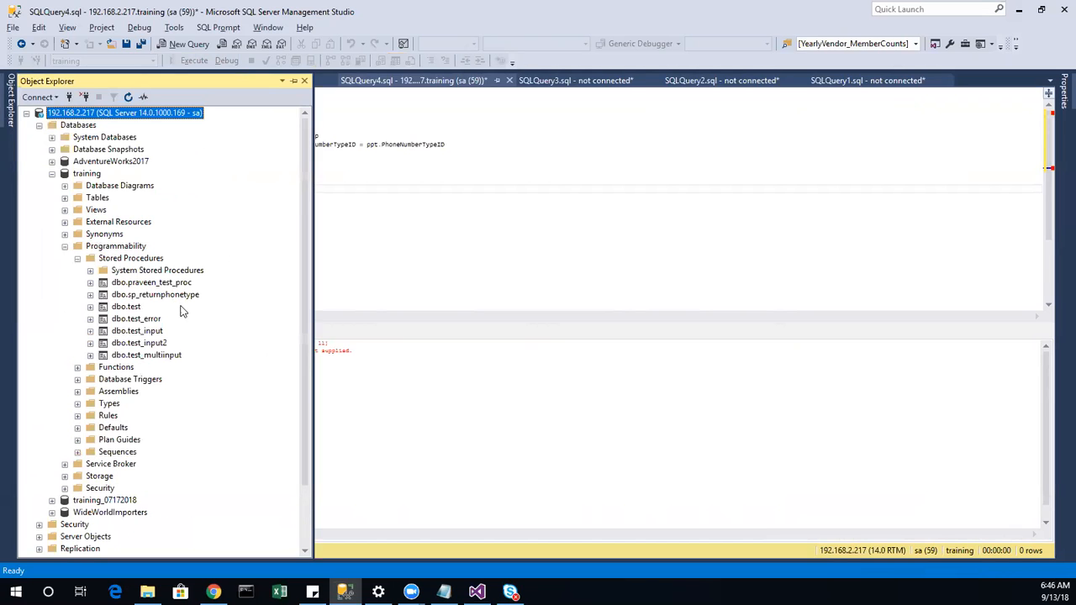
right_click(171, 295)
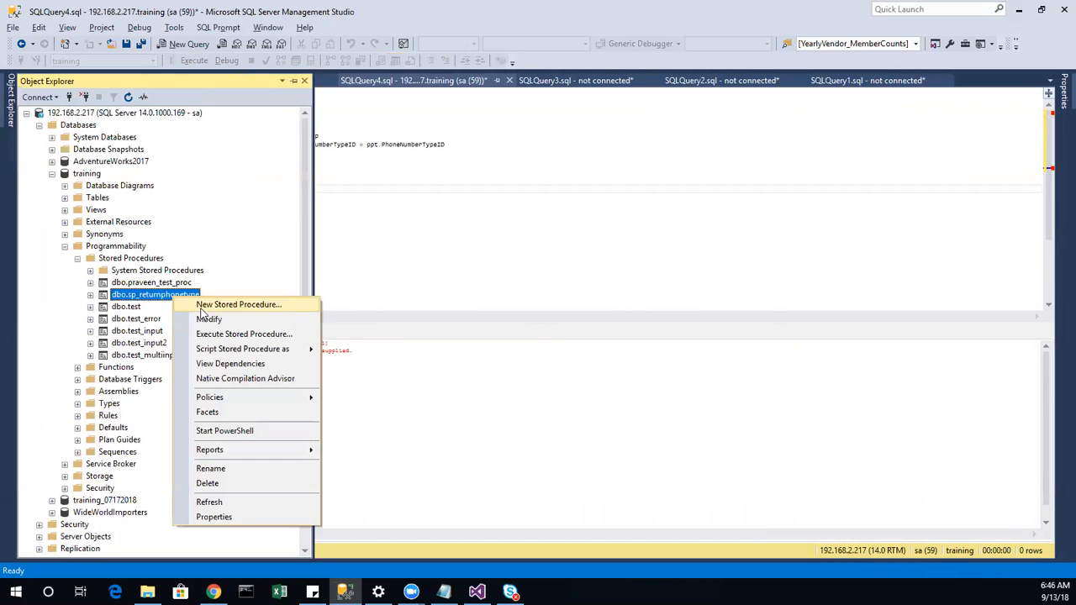
left_click(276, 334)
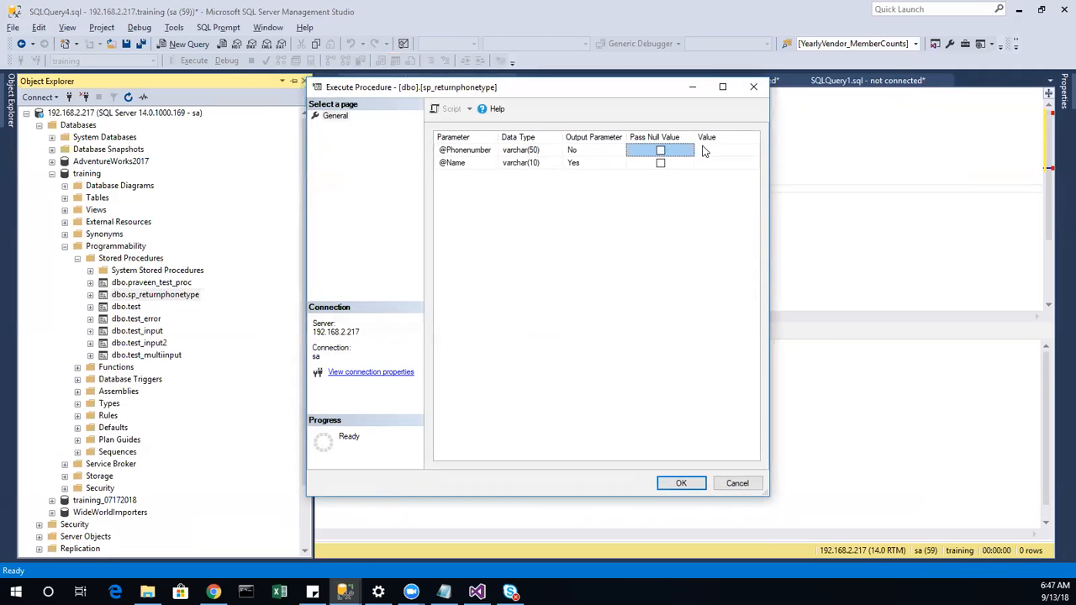
left_click(704, 151)
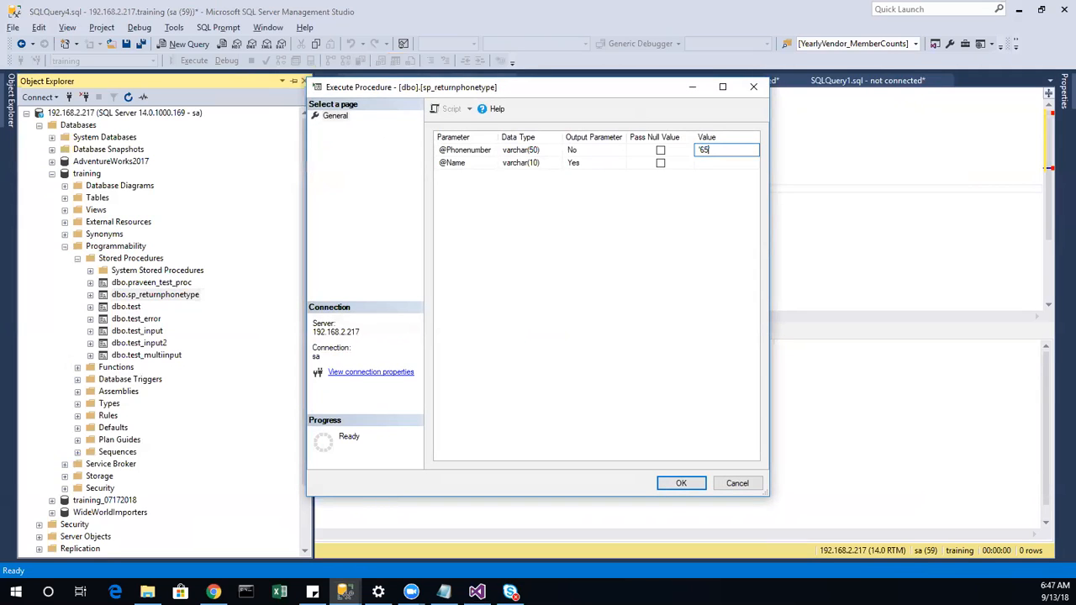
left_click(694, 489)
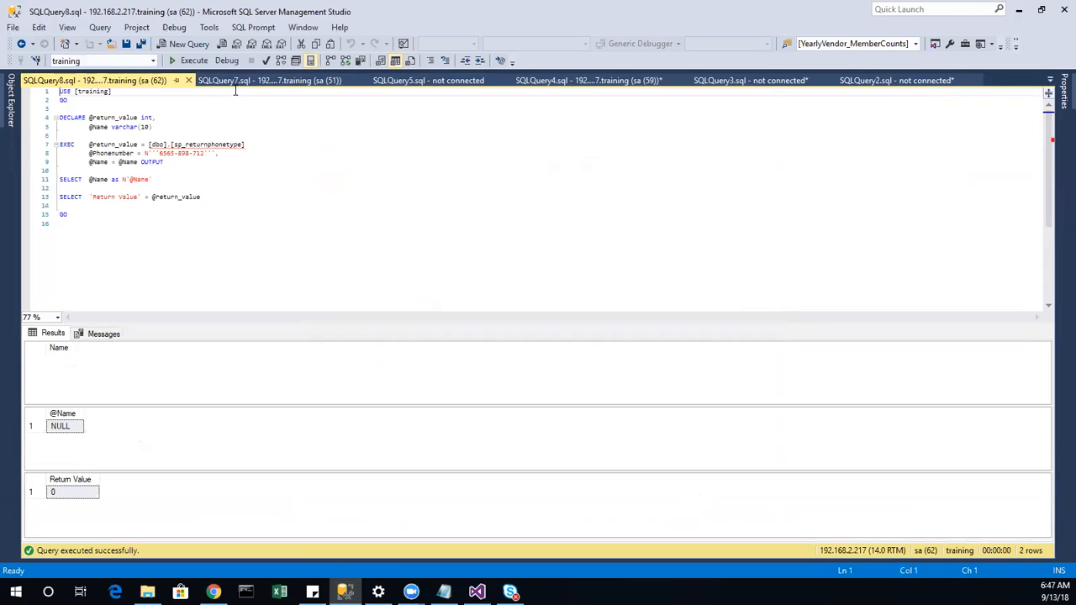
Step: Delete the stray quotes around the phone number on line 8 of the EXEC script
left_click(156, 153)
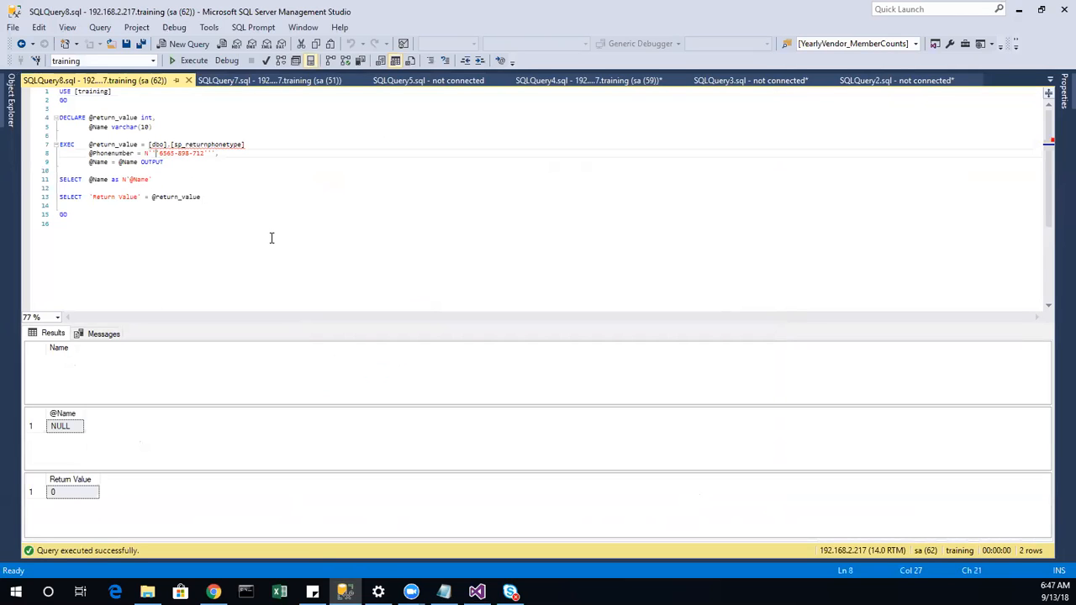
key("BackSpace")
key("BackSpace")
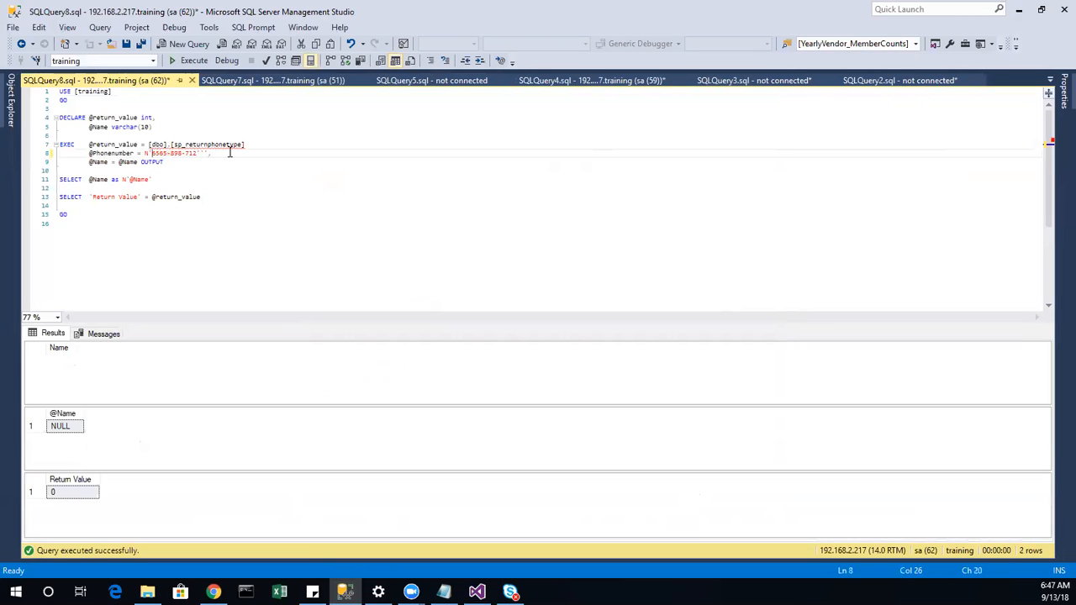
left_click(204, 154)
key("BackSpace")
key("BackSpace")
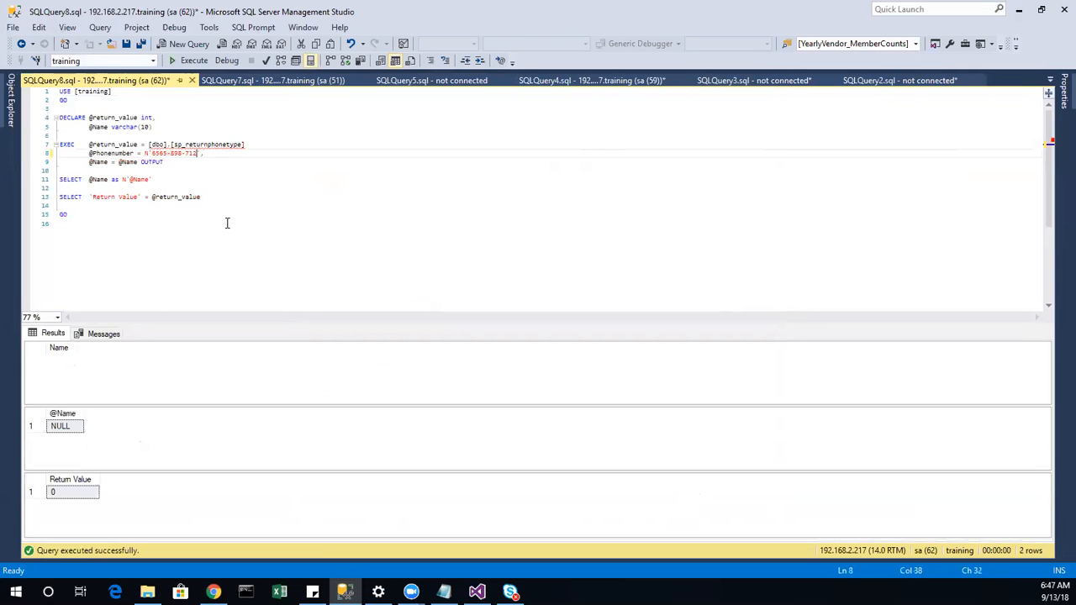
Step: Close SQLQuery7 and paste SQLQuery4's line 12 phone number over line 8's value
left_click(257, 81)
left_click(464, 83)
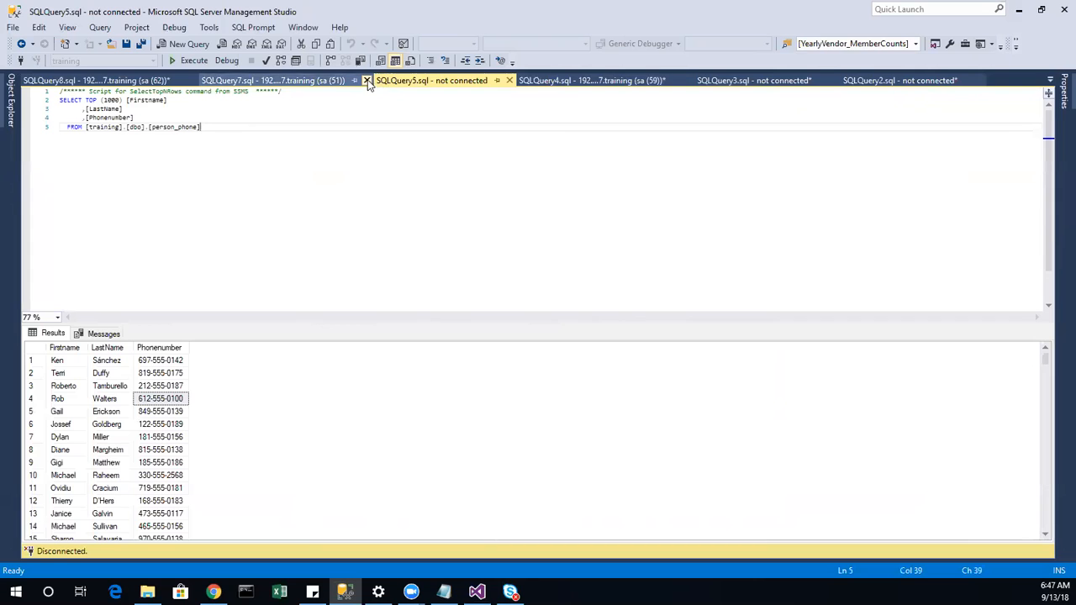
left_click(367, 80)
left_click(387, 83)
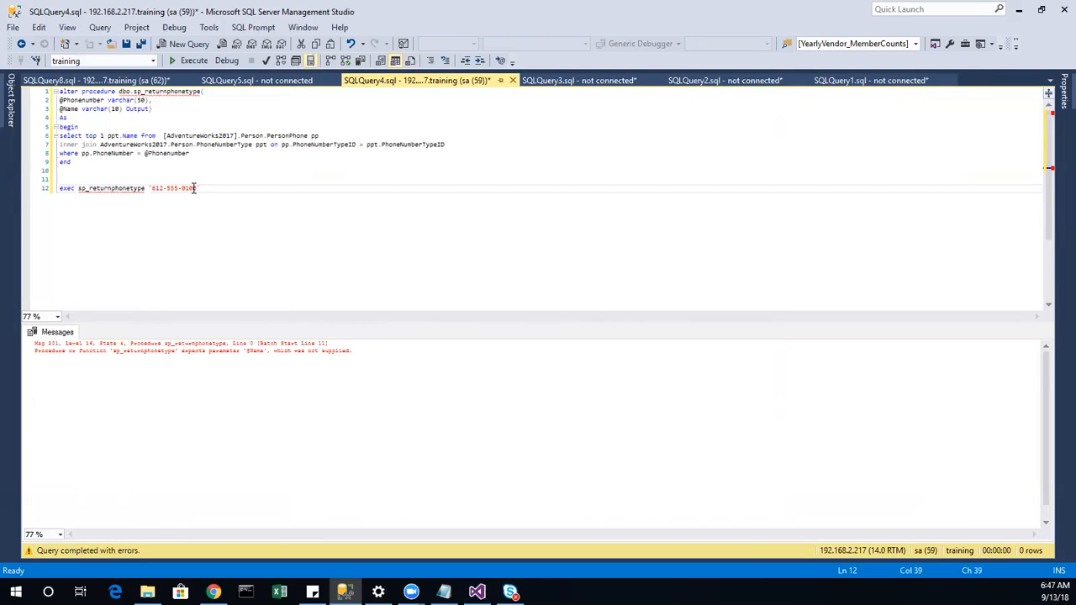
left_click_drag(197, 188, 150, 191)
key("ctrl+c")
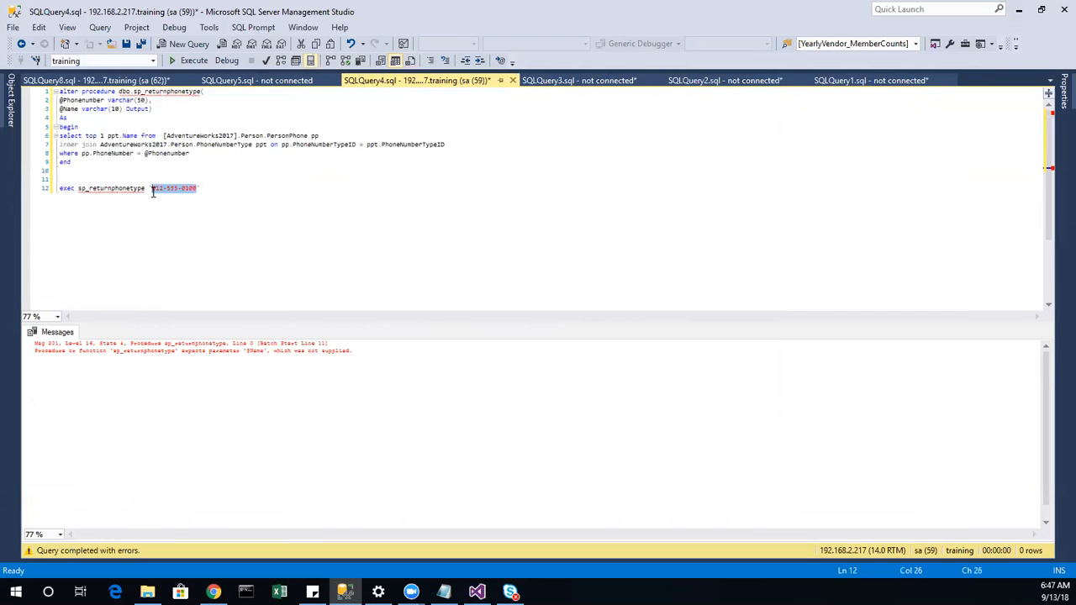
left_click(93, 81)
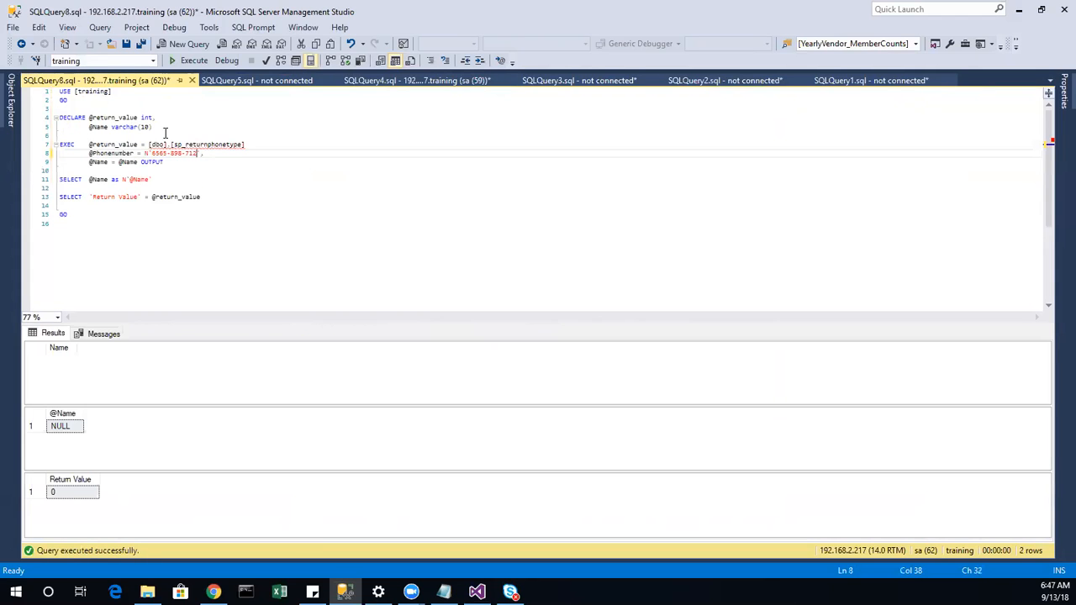
left_click_drag(151, 154, 199, 154)
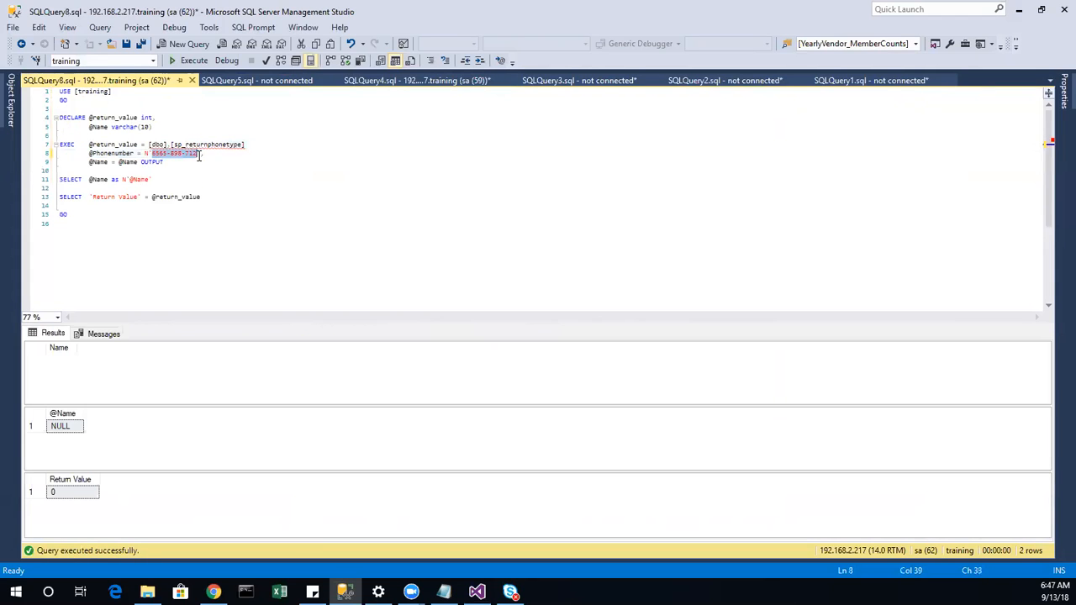
key("ctrl+v")
Step: Rerun the SQLQuery8 EXEC script and review the exec statement in SQLQuery4
key("F5")
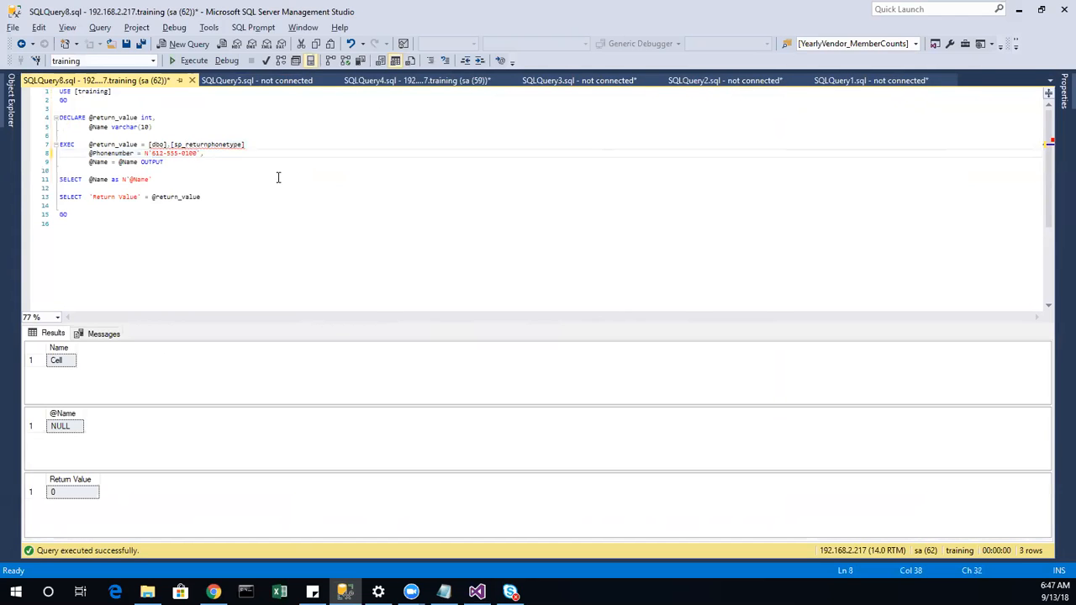
left_click(404, 81)
left_click_drag(206, 190, 59, 179)
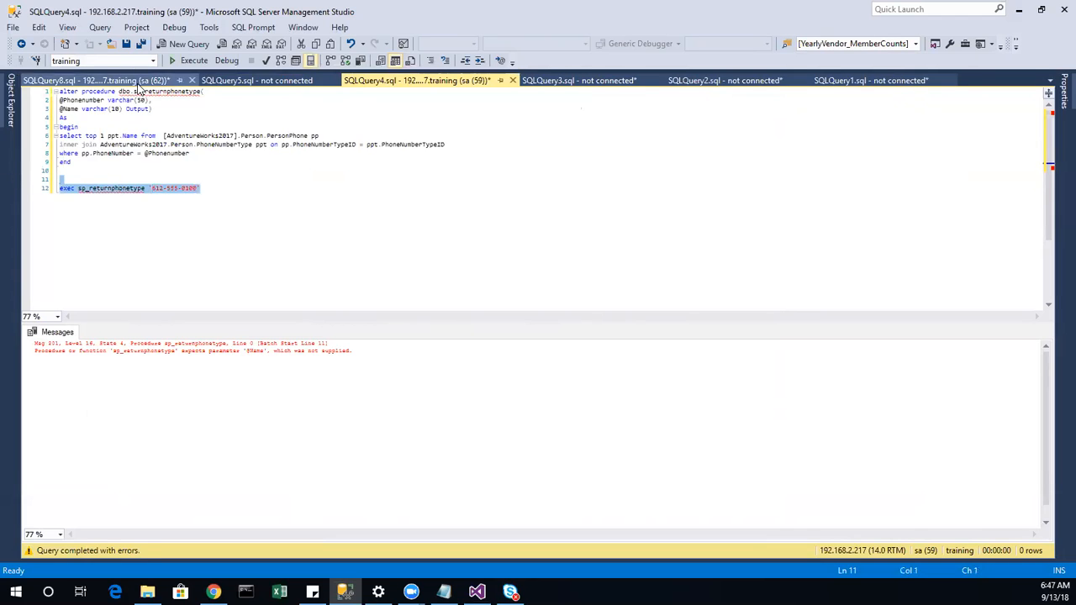
left_click(126, 80)
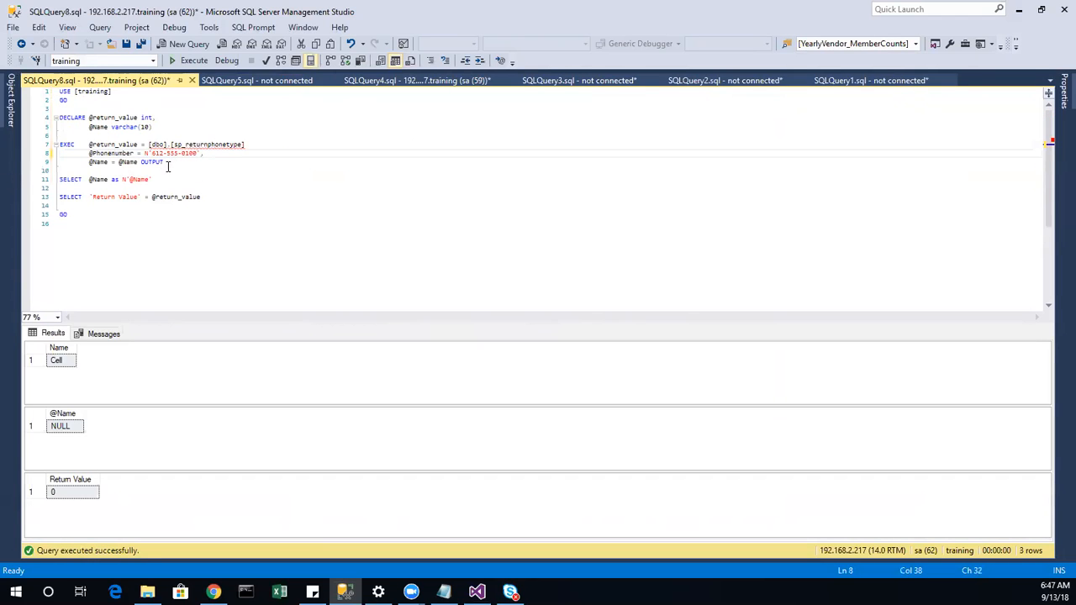
left_click_drag(137, 162, 84, 169)
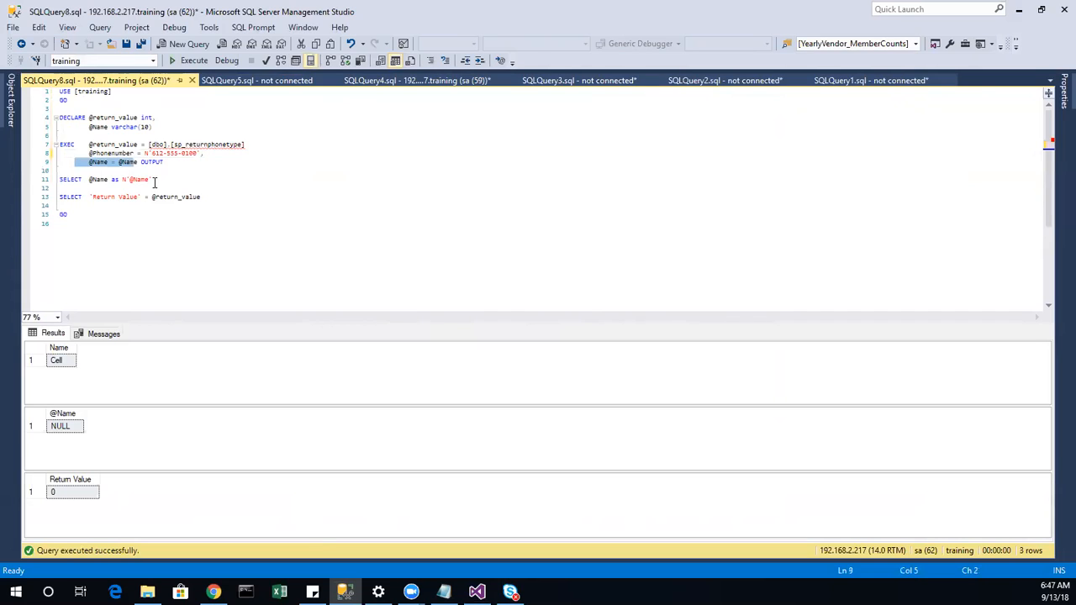
left_click_drag(155, 182, 6, 177)
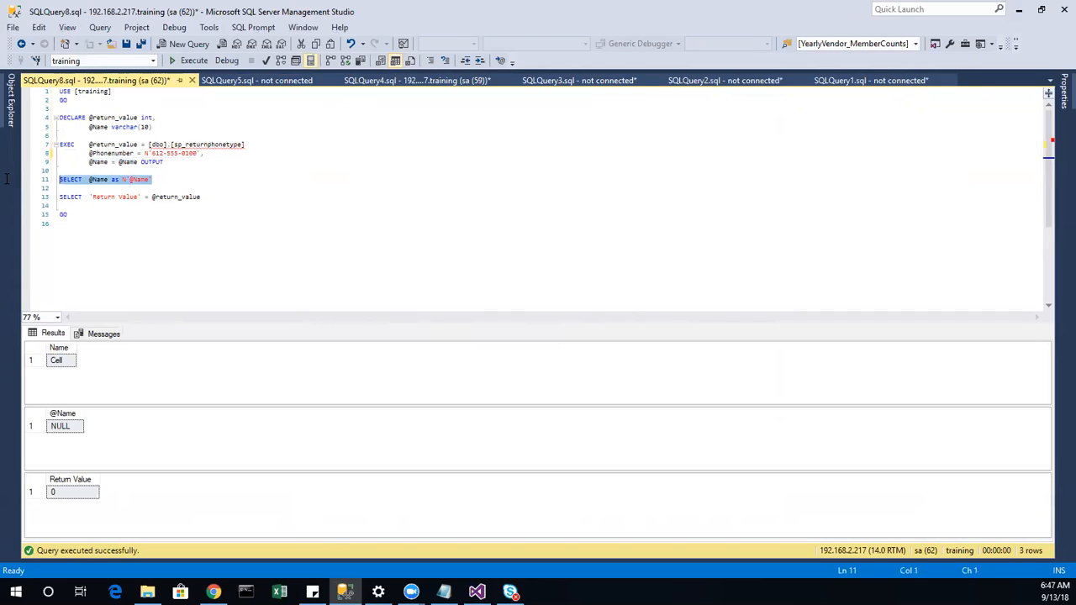
left_click(32, 165, "shift")
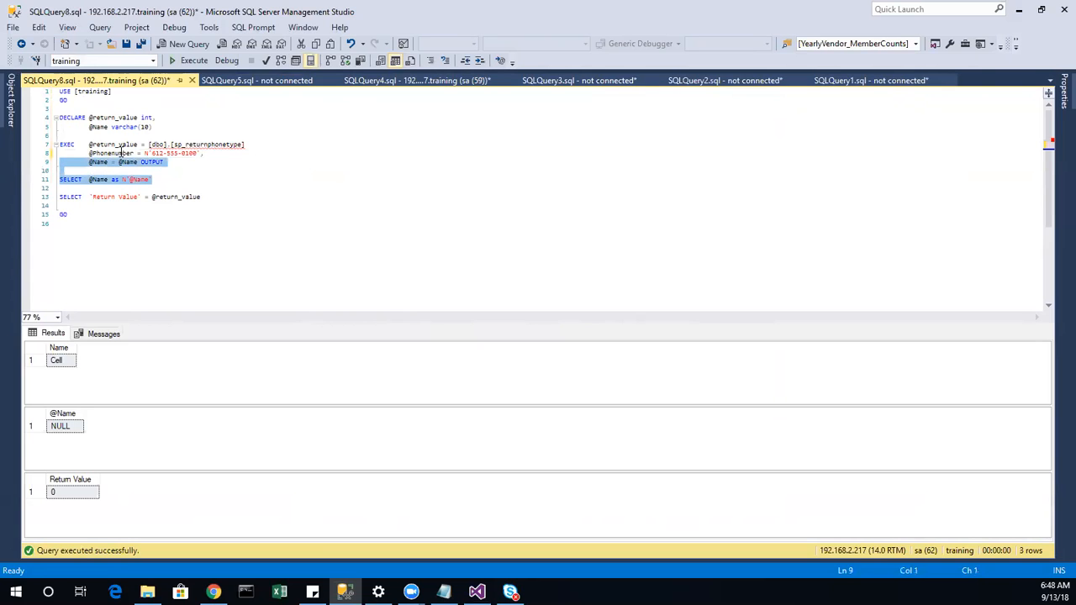
left_click_drag(153, 127, 45, 126)
left_click_drag(187, 163, 57, 159)
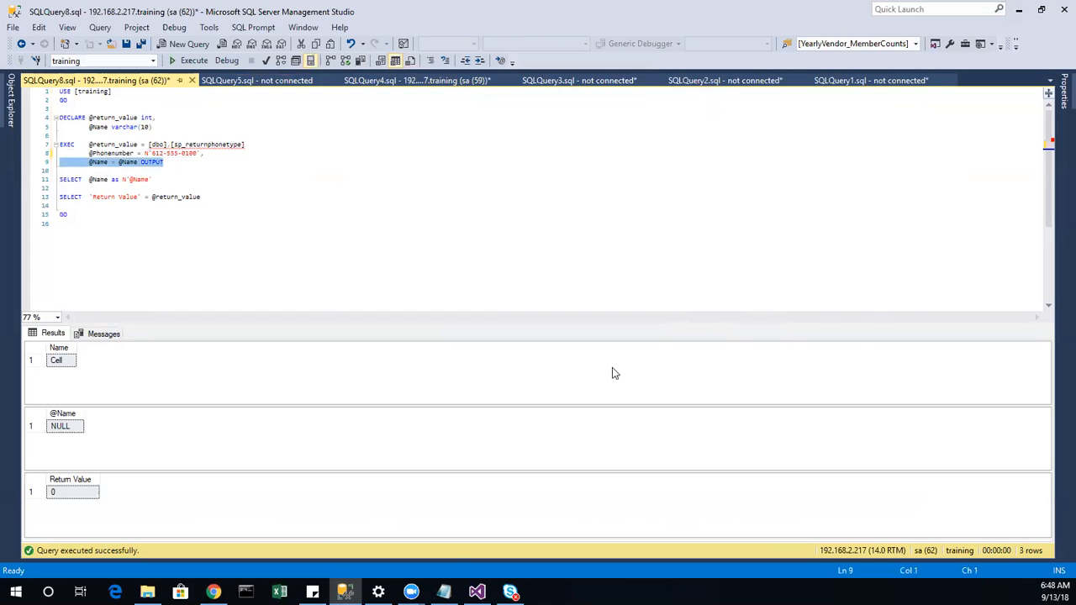
left_click(477, 592)
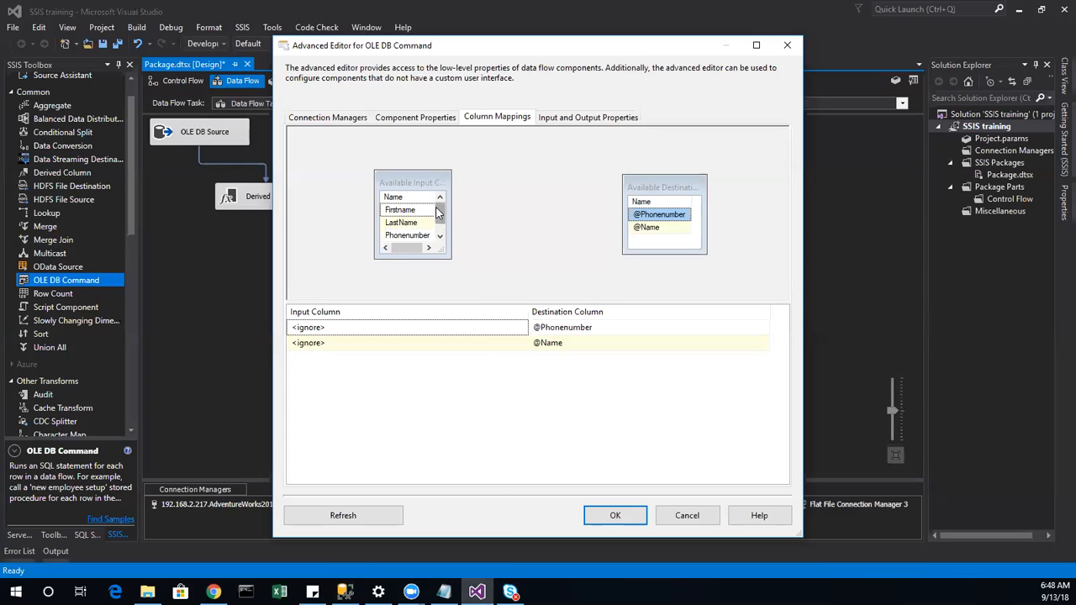
left_click_drag(442, 210, 662, 220)
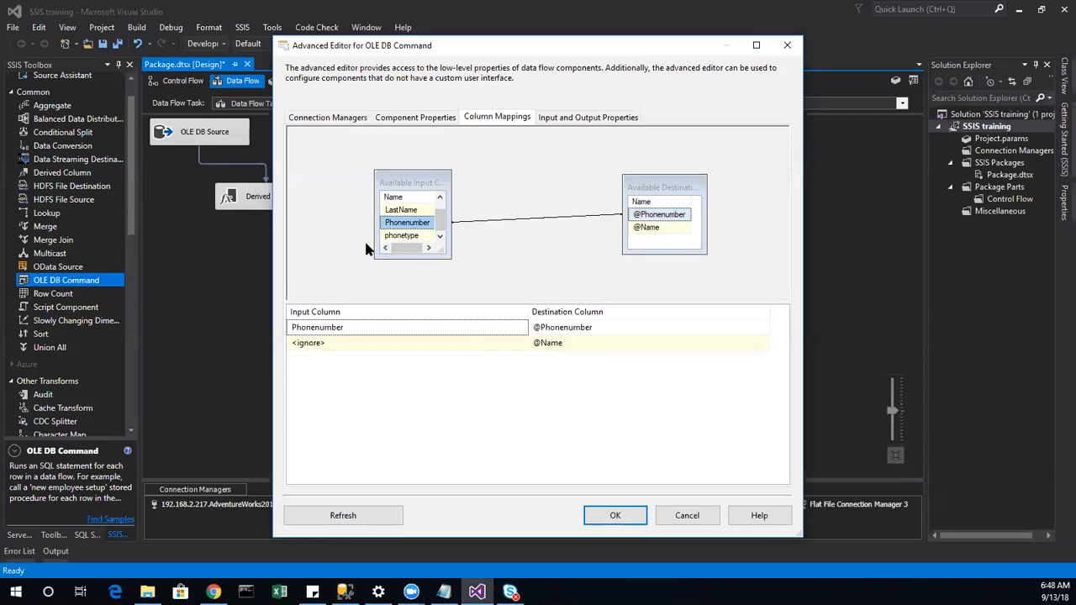
left_click_drag(430, 241, 648, 231)
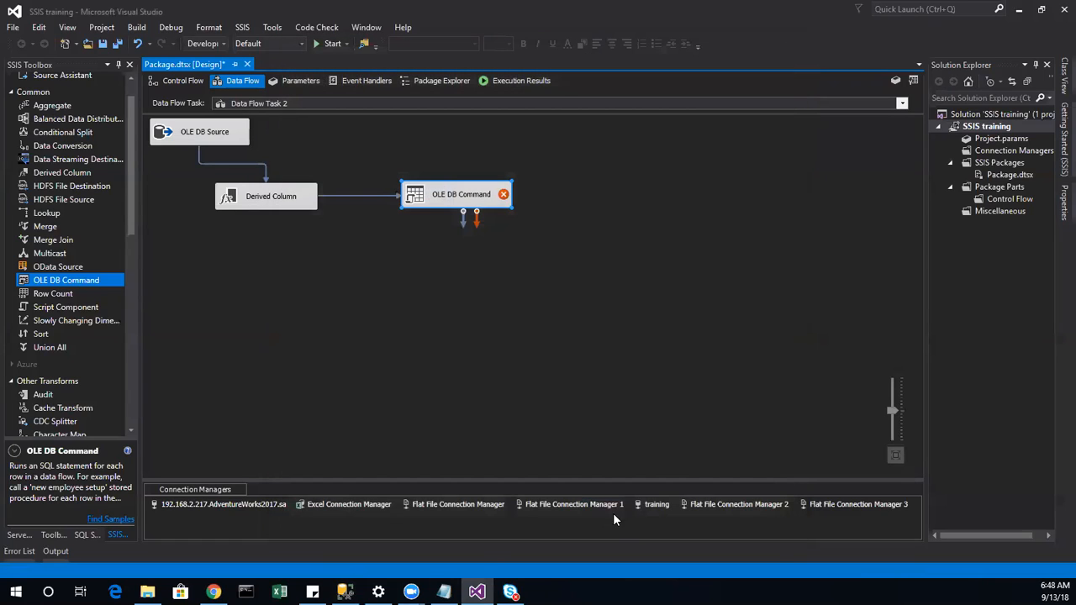
left_click(614, 514)
mouse_move(504, 196)
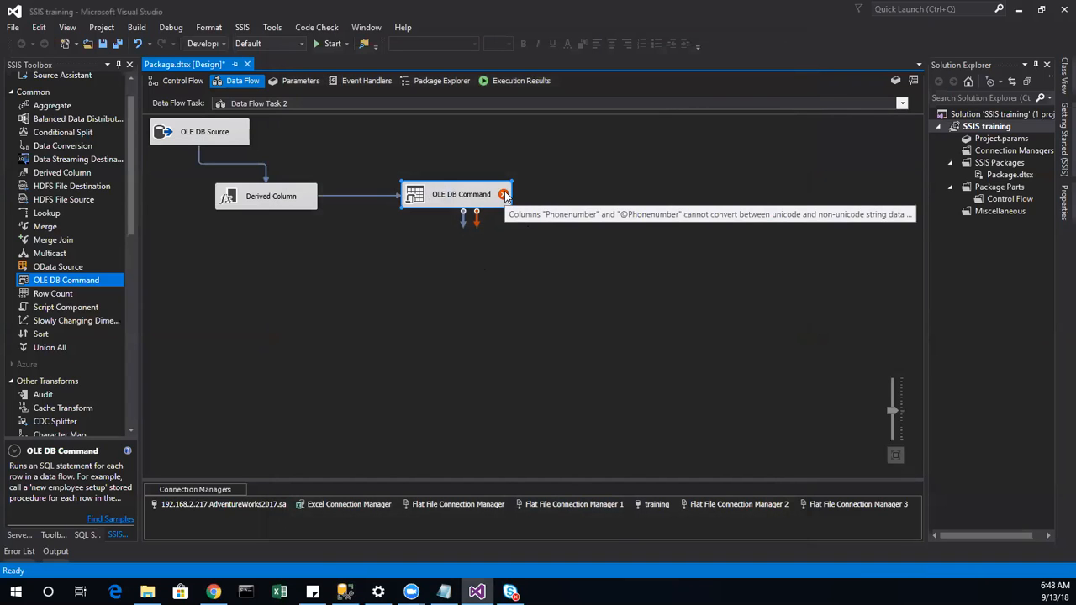
double_click(274, 195)
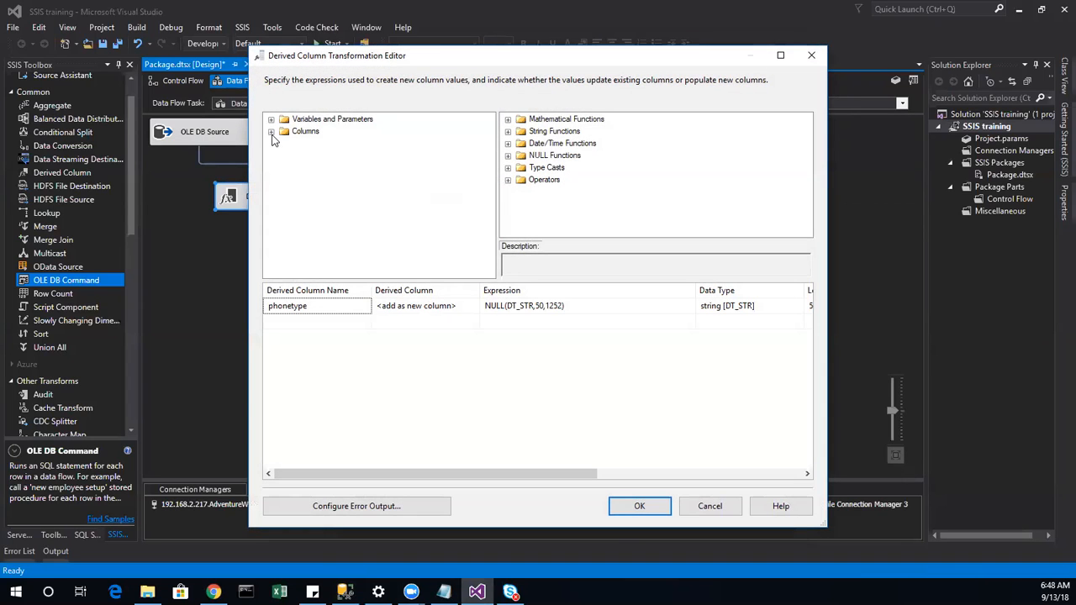
Step: Draft a Derived Column row replacing Phonenumber with [Phonenumber], then cancel to discard it
left_click(271, 131)
left_click_drag(327, 172, 316, 326)
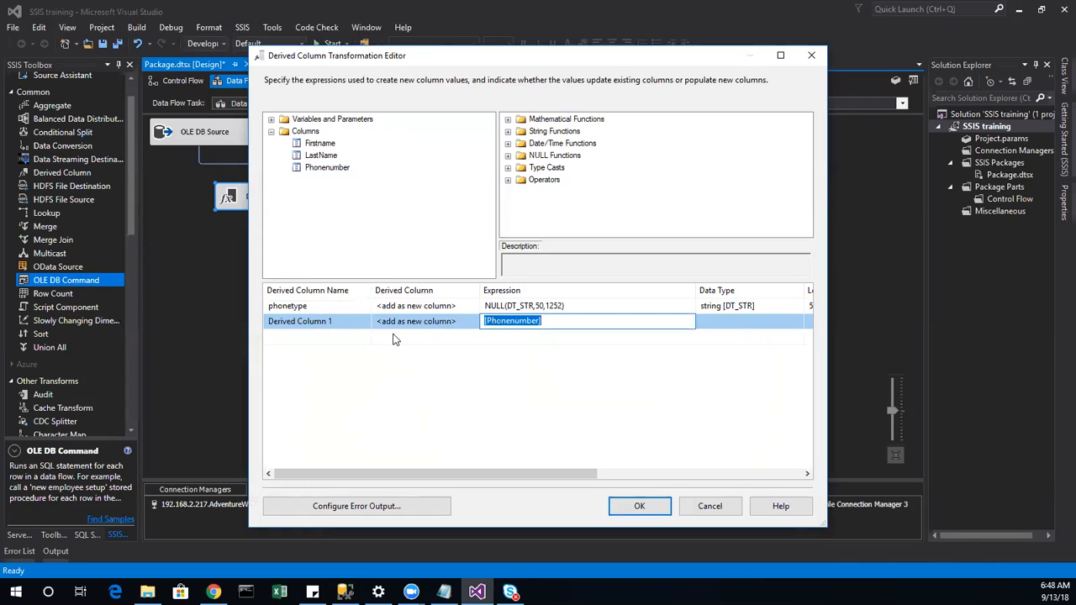
left_click(350, 322)
left_click(439, 323)
left_click(474, 323)
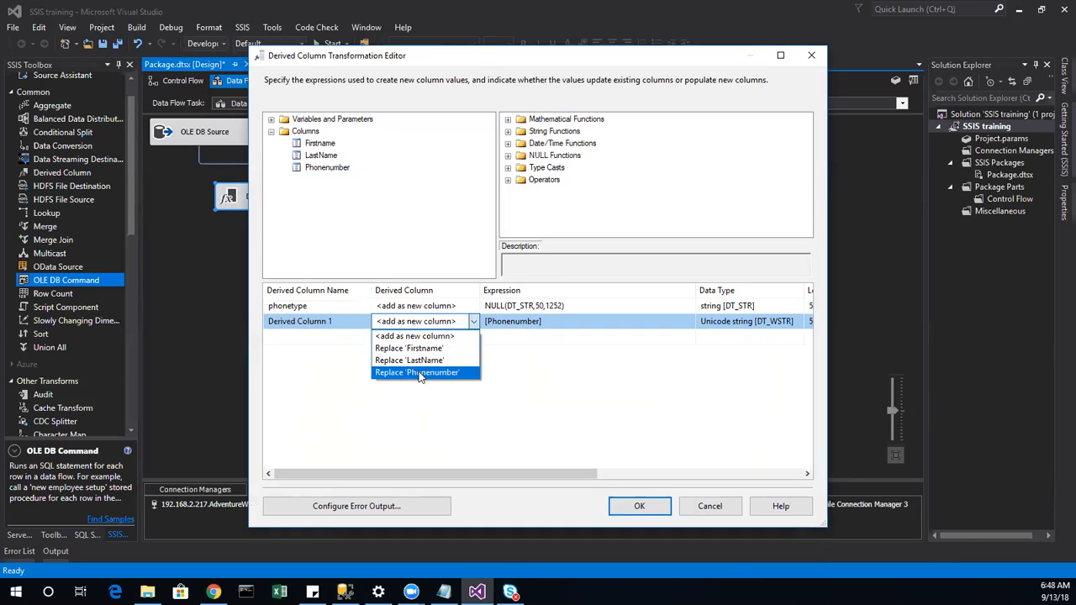
left_click(421, 373)
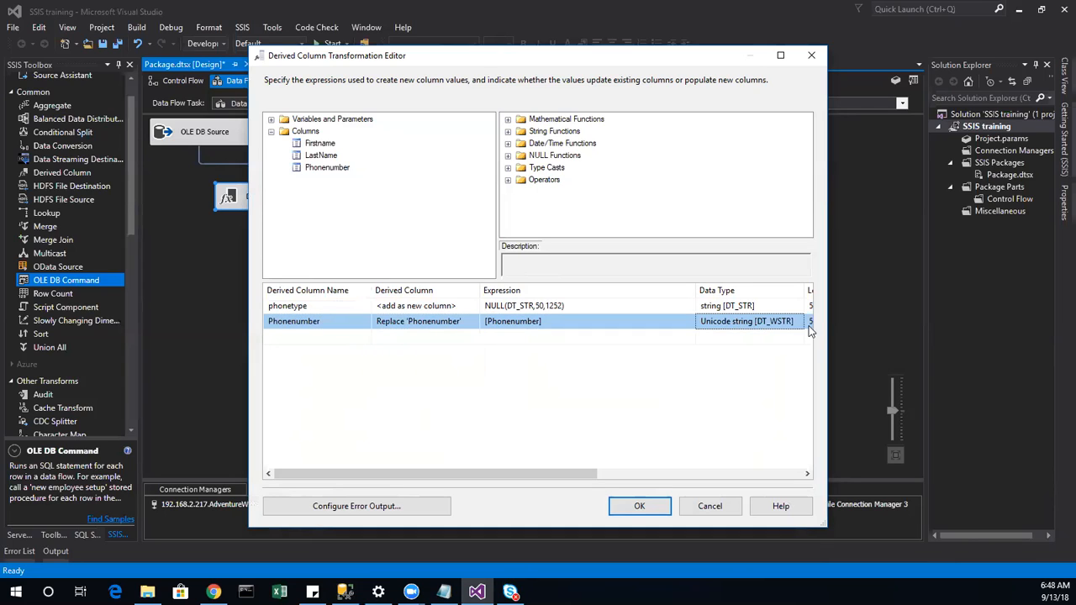
mouse_move(565, 476)
left_mouse_down()
mouse_move(606, 476)
mouse_move(496, 486)
mouse_move(573, 480)
left_mouse_up()
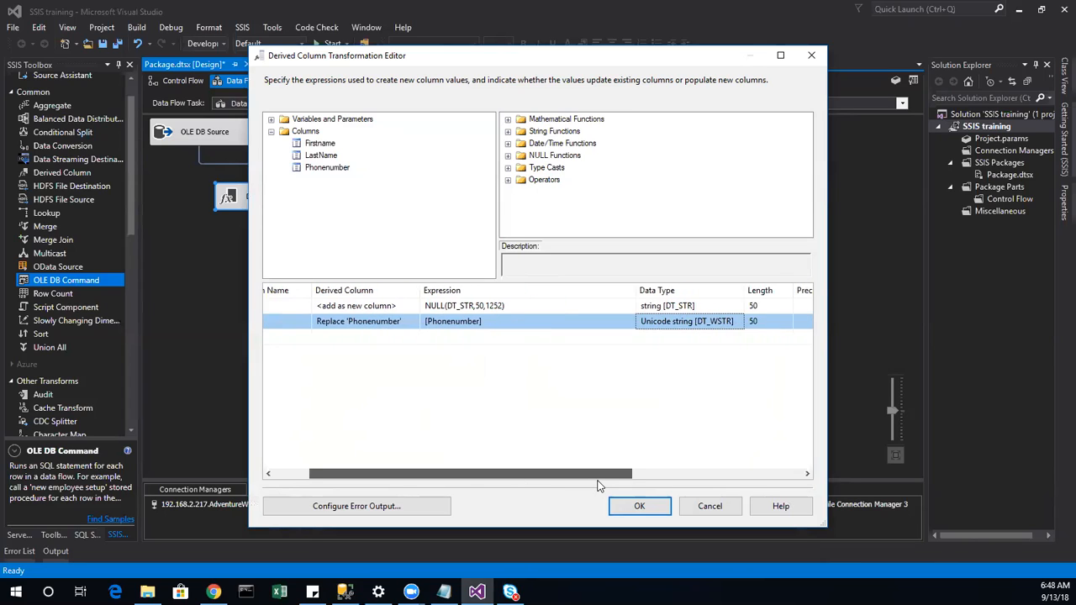
left_click(701, 509)
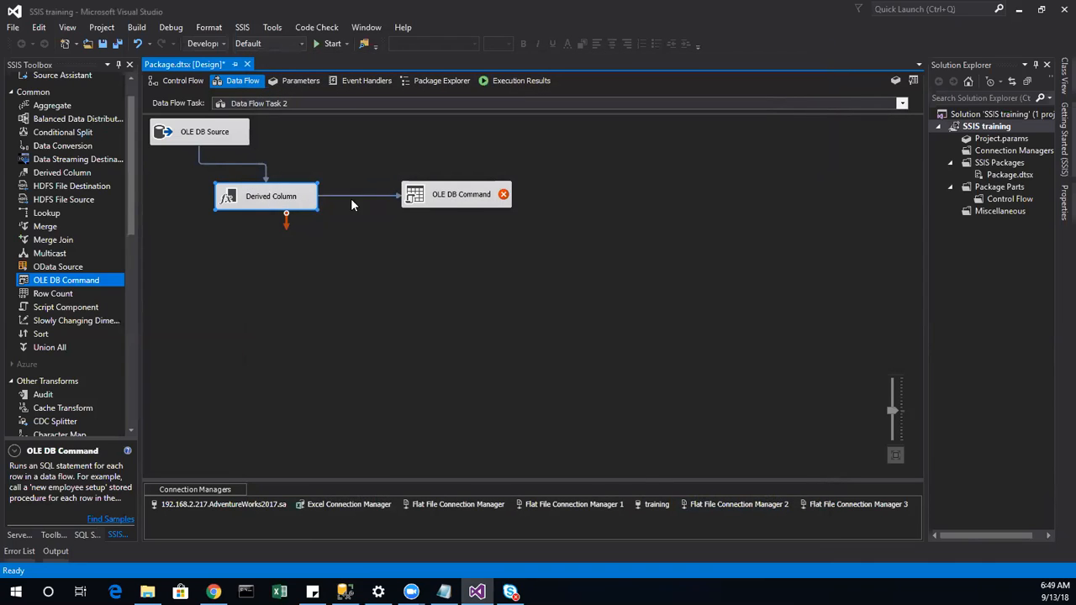
right_click(378, 199)
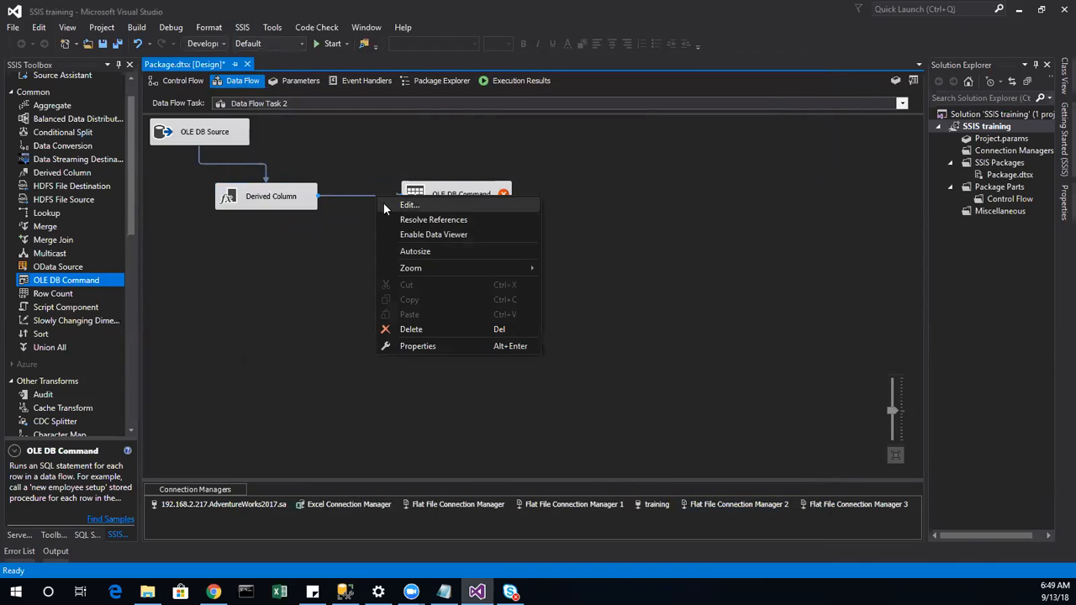
left_click(415, 204)
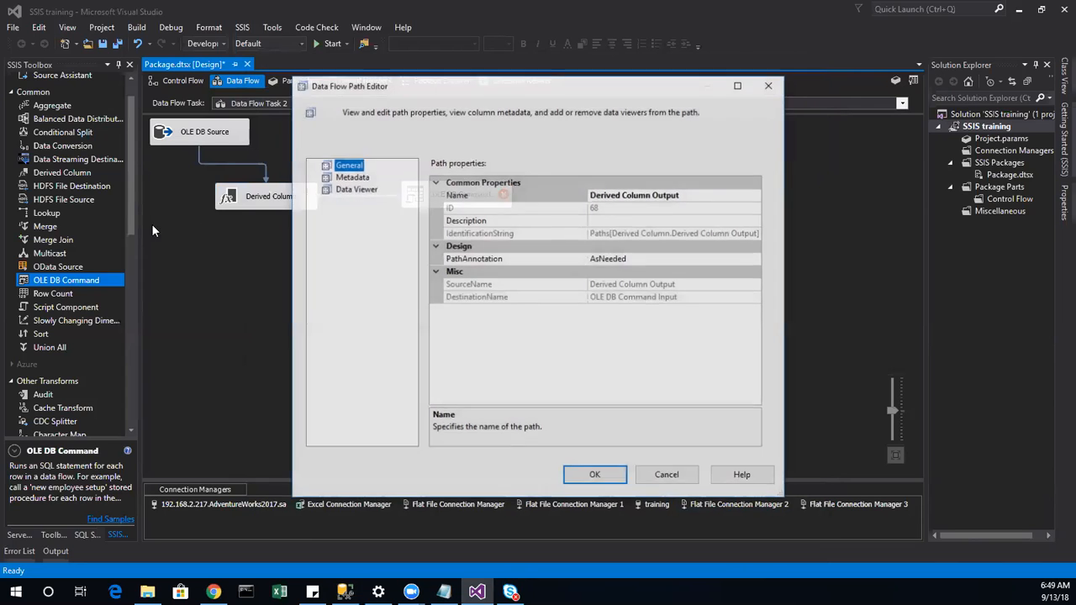
left_click(661, 475)
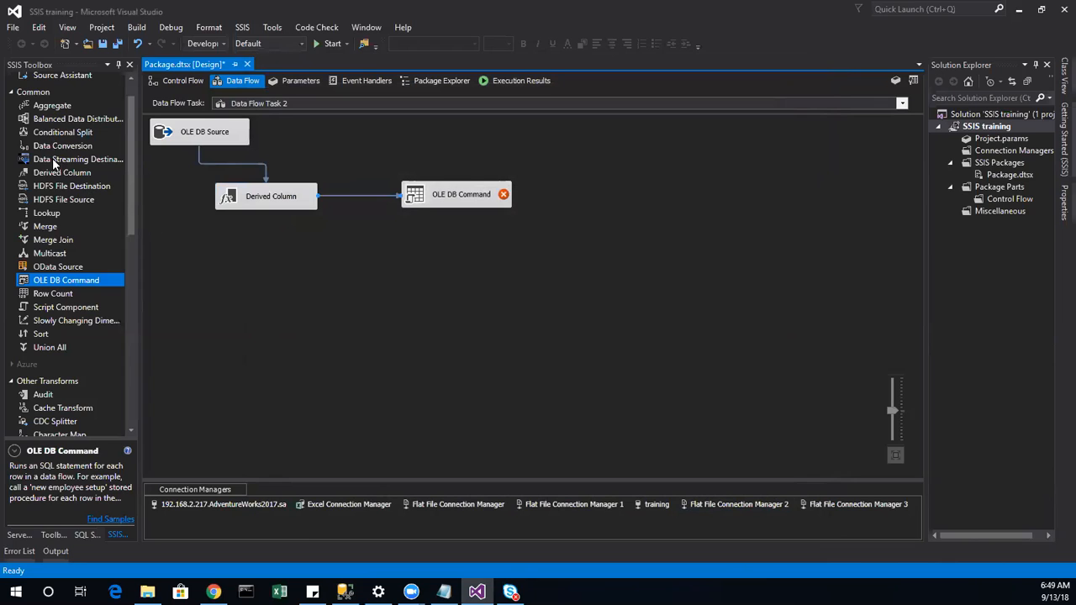
left_click(81, 146)
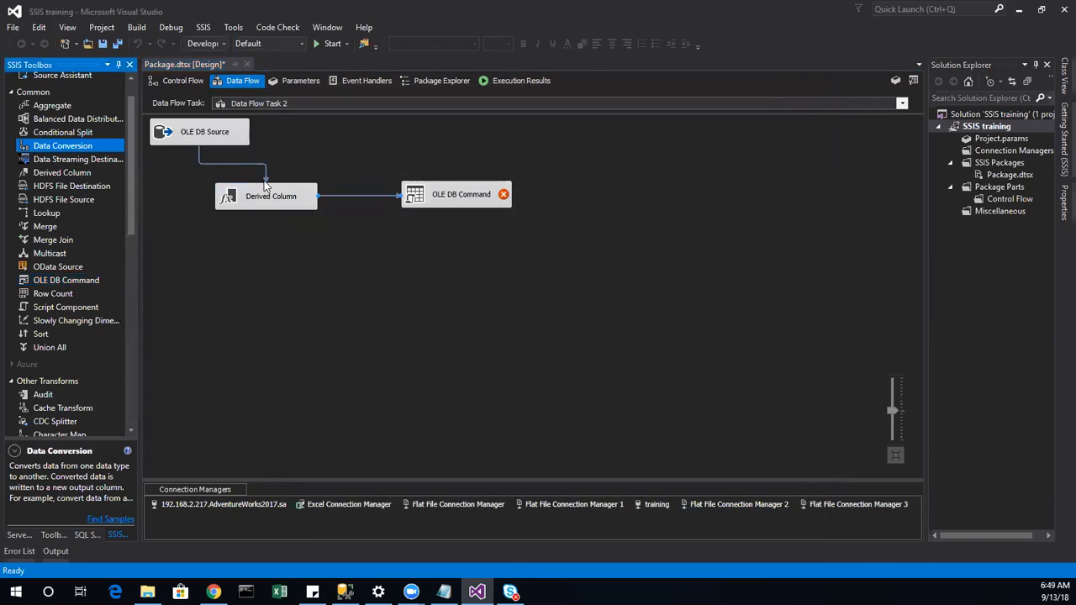
left_click(265, 200)
double_click(259, 199)
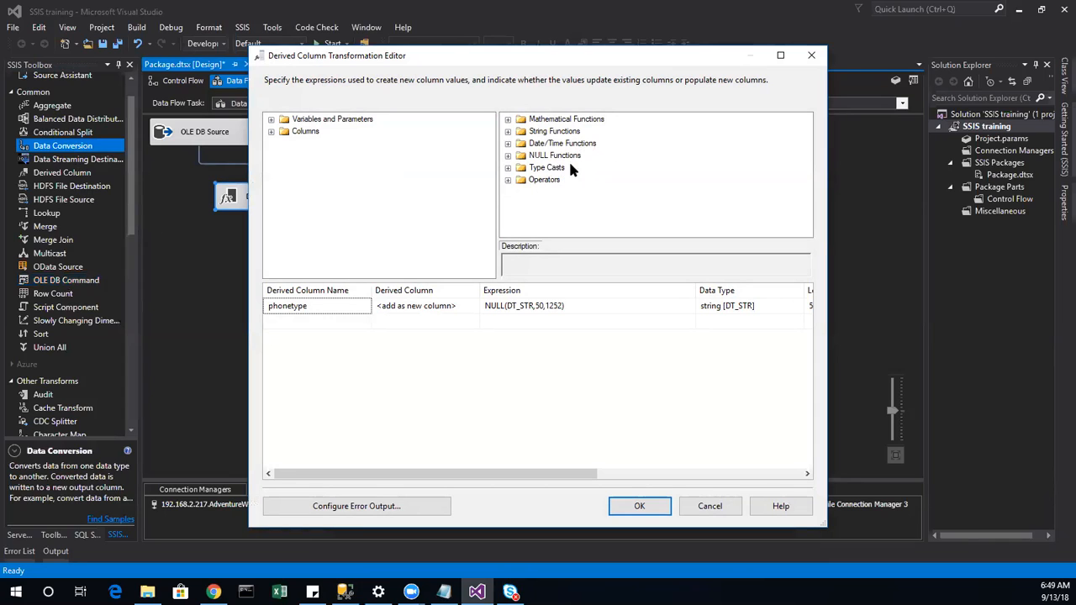
left_click(543, 181)
left_click(542, 168)
left_click(508, 168)
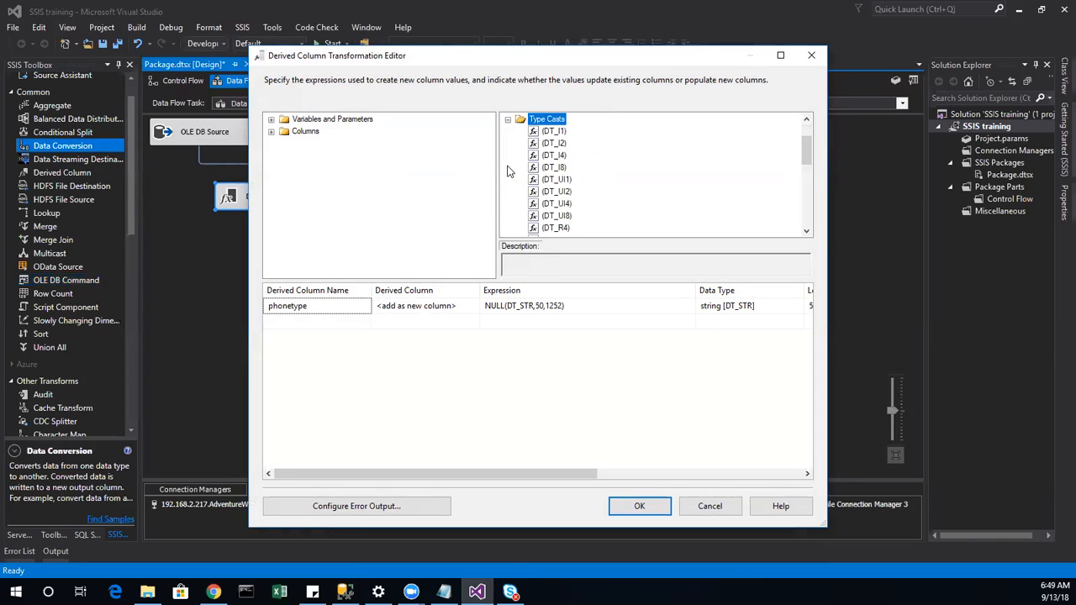
scroll(557, 217, "down", 1)
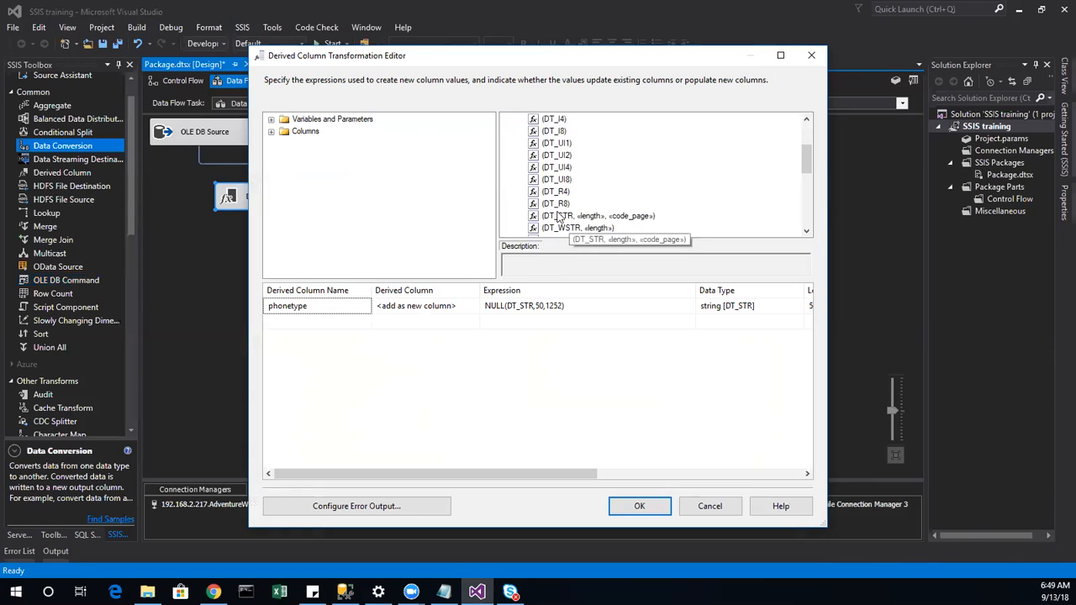
scroll(557, 220, "down", 2)
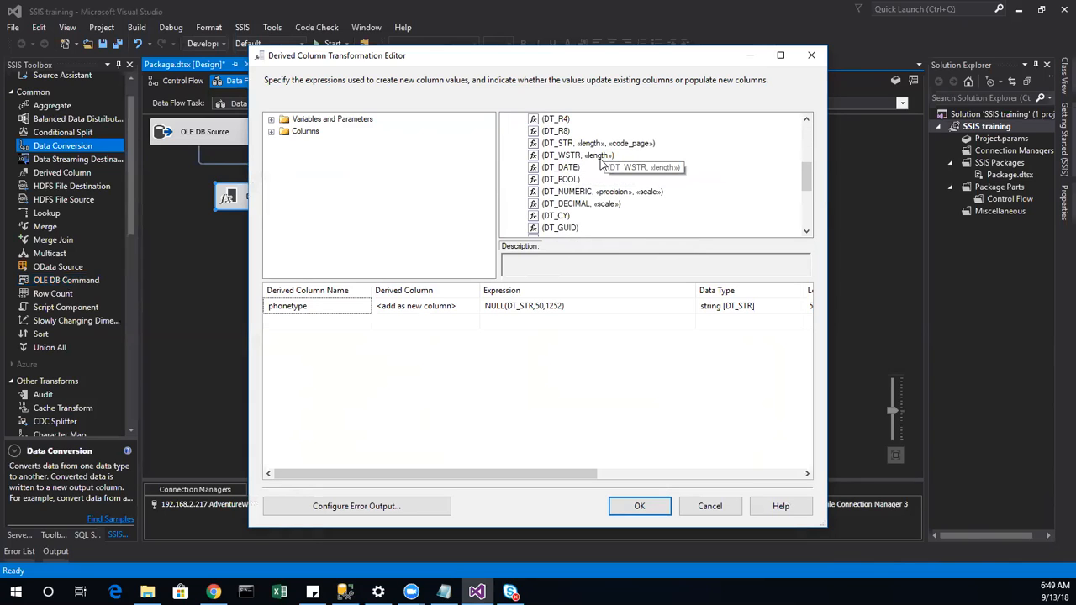
scroll(601, 162, "down", 4)
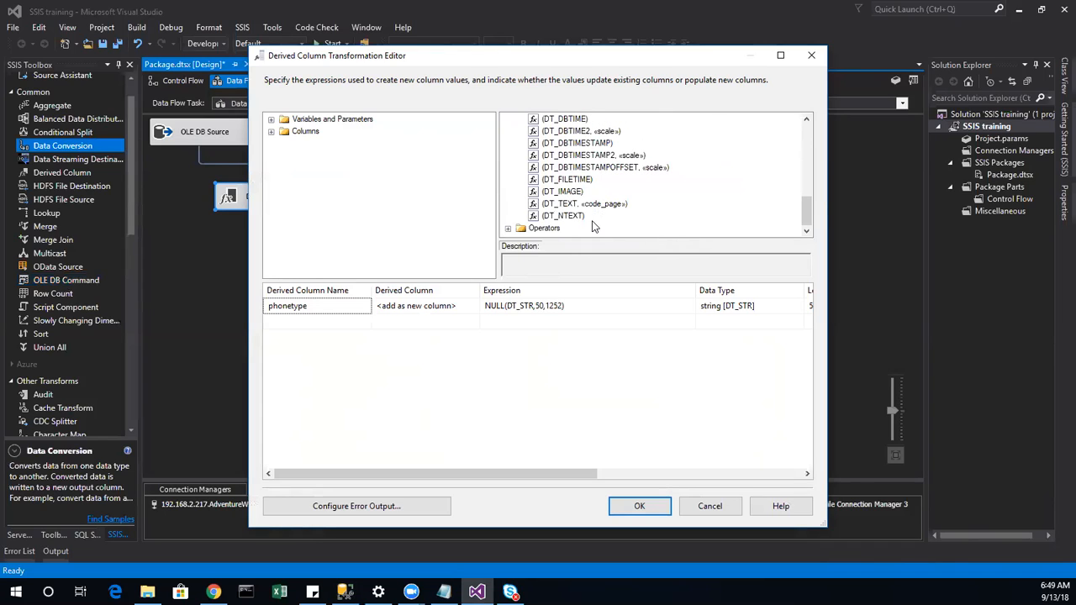
scroll(586, 218, "up", 5)
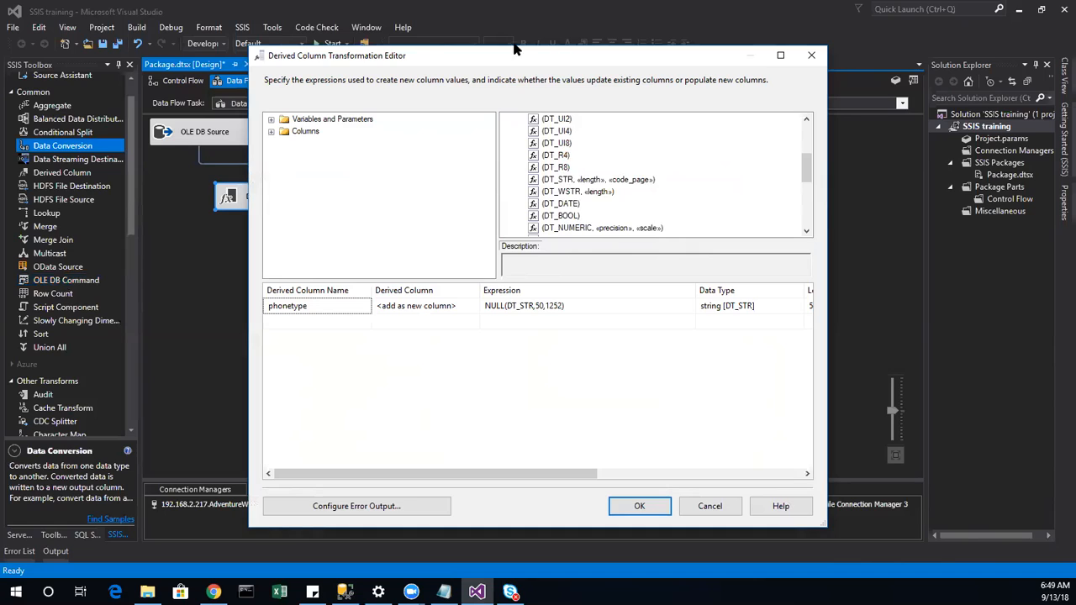
scroll(565, 185, "up", 3)
scroll(564, 184, "down", 1)
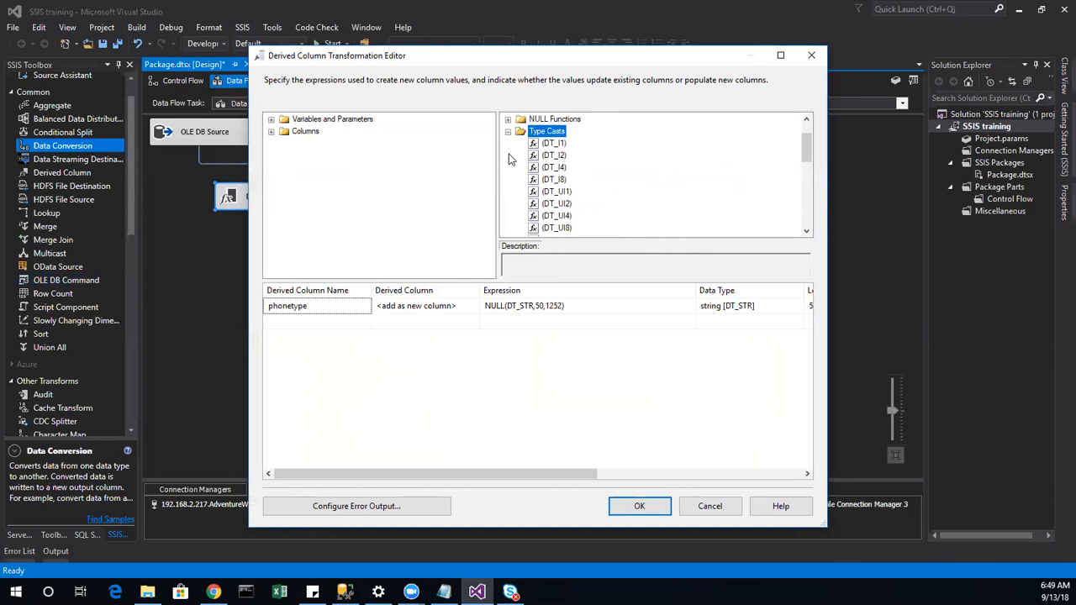
scroll(553, 170, "down", 1)
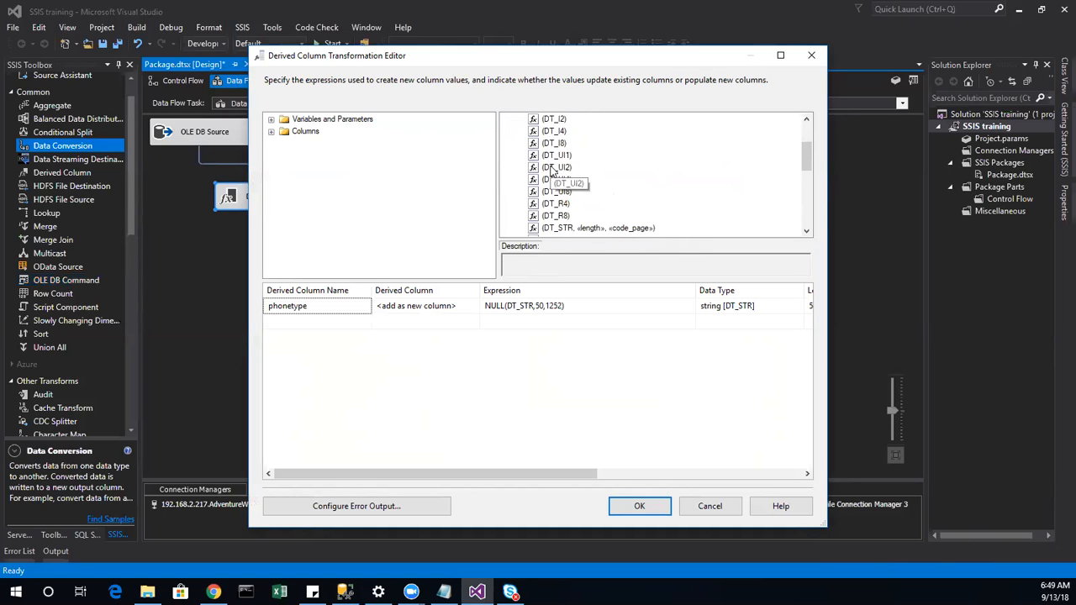
left_click(711, 504)
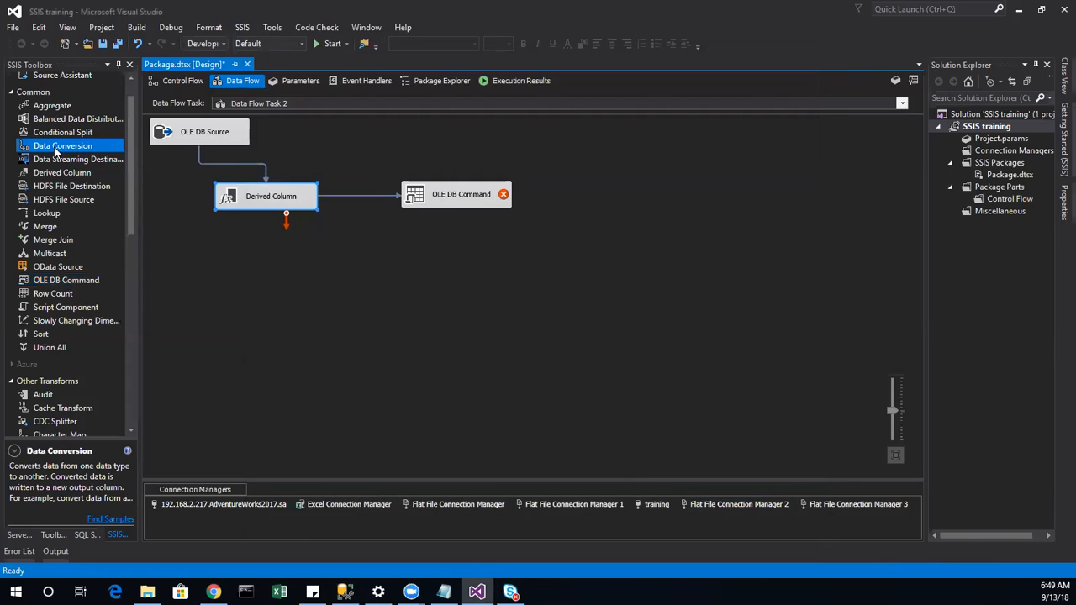
Step: Drop a Data Conversion transformation onto the canvas below Derived Column
left_click_drag(71, 147, 79, 148)
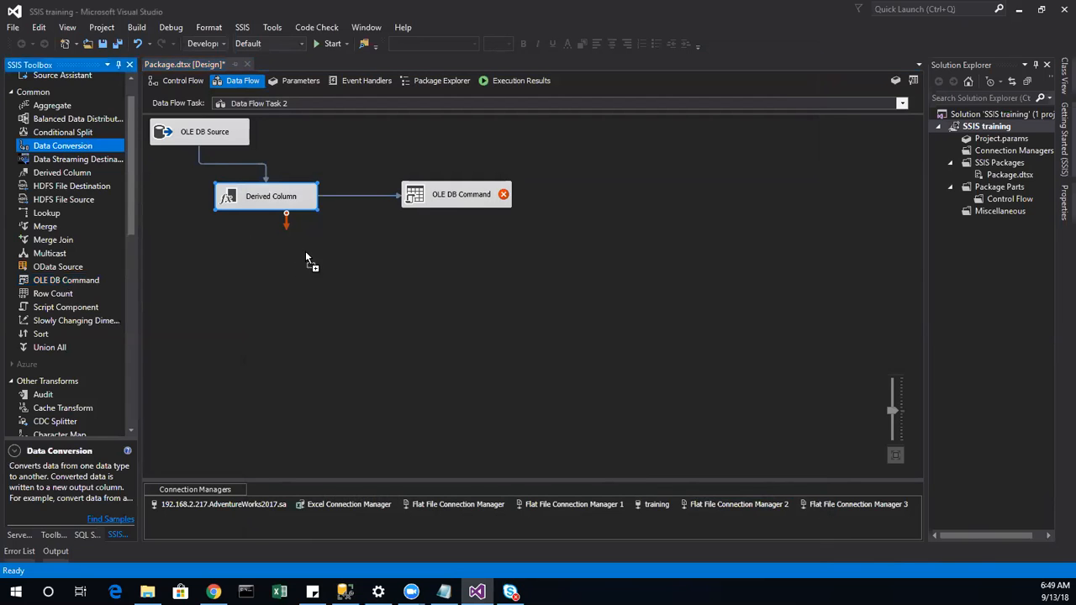
left_click_drag(305, 256, 337, 257)
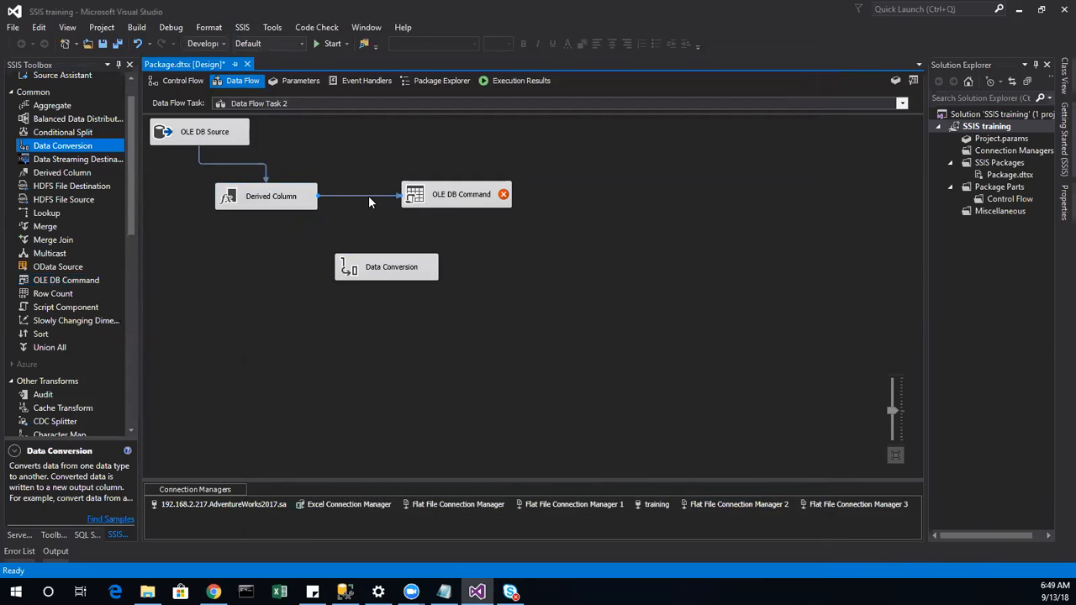
right_click(368, 198)
key("Escape")
right_click(367, 200)
left_click(361, 269)
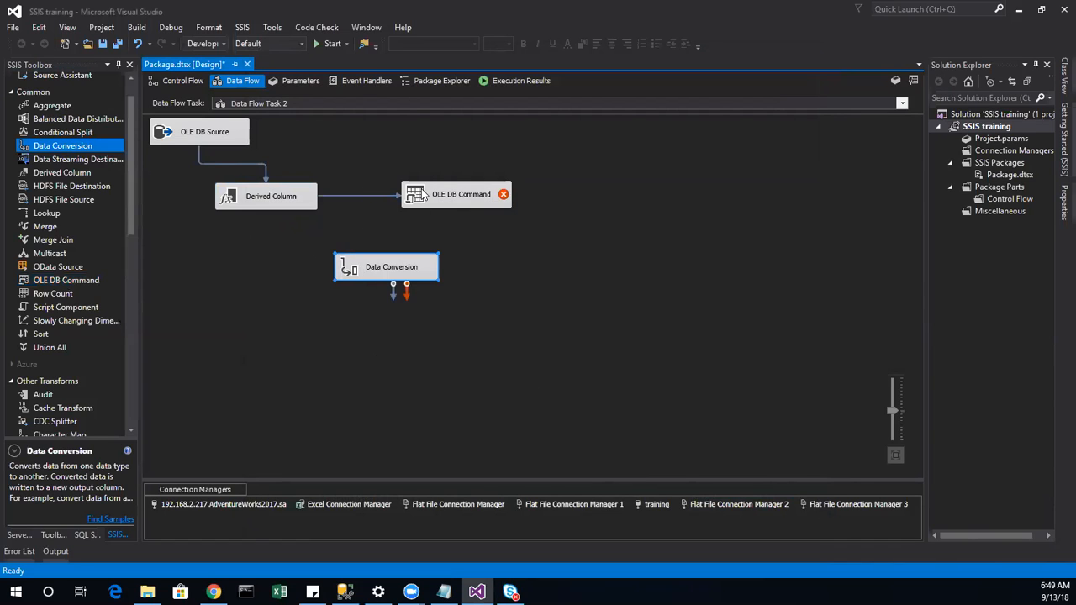
Step: In OLE DB Command's Advanced Editor, check the Phonenumber input column's DT_WSTR data type
right_click(423, 195)
left_click(479, 214)
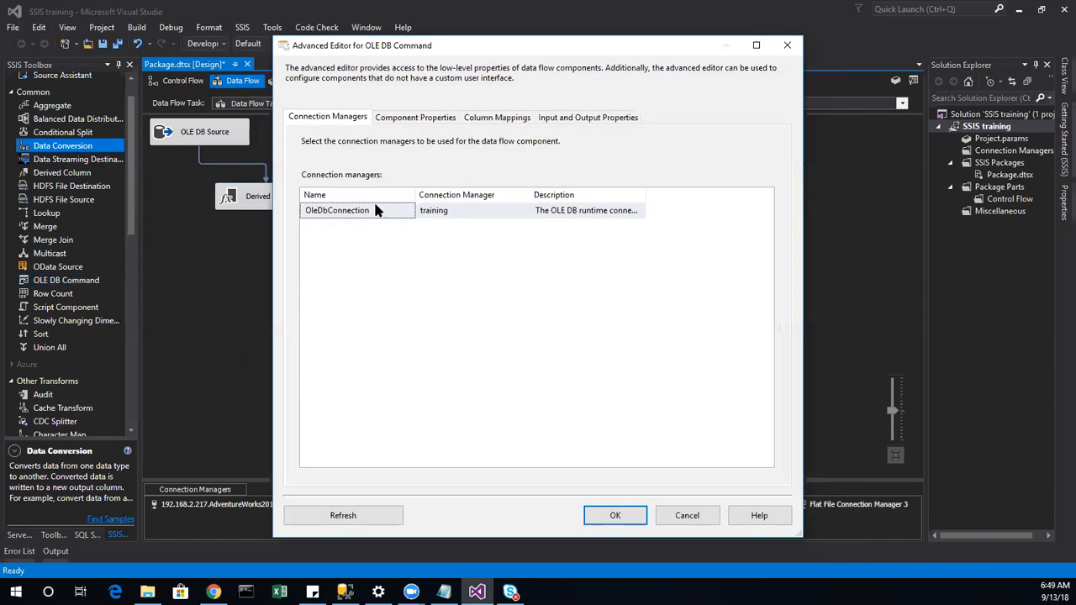
left_click(588, 118)
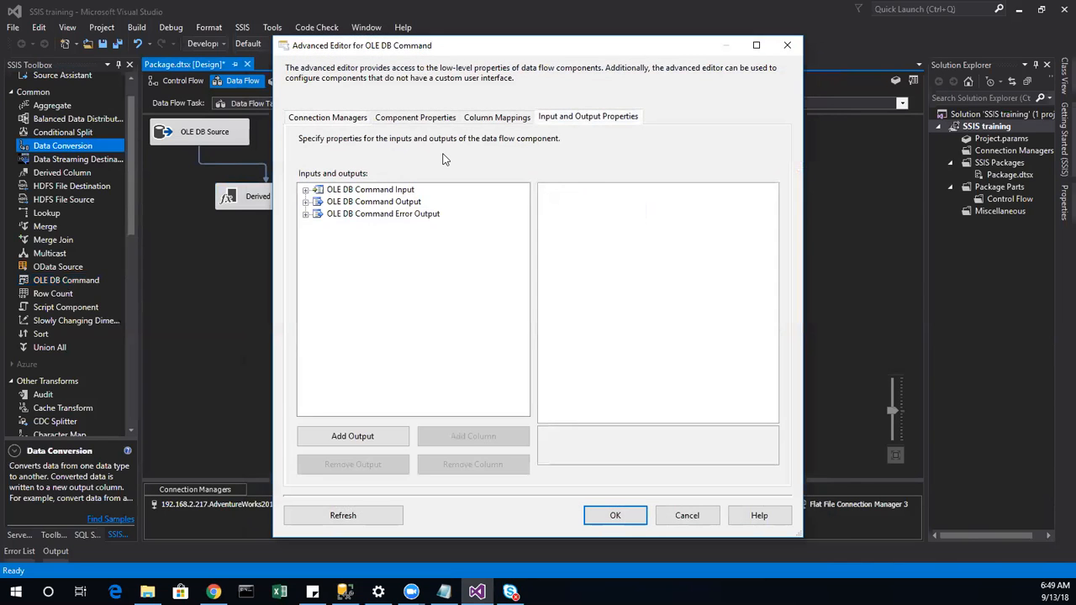
left_click(306, 190)
left_click(318, 215)
left_click(375, 227)
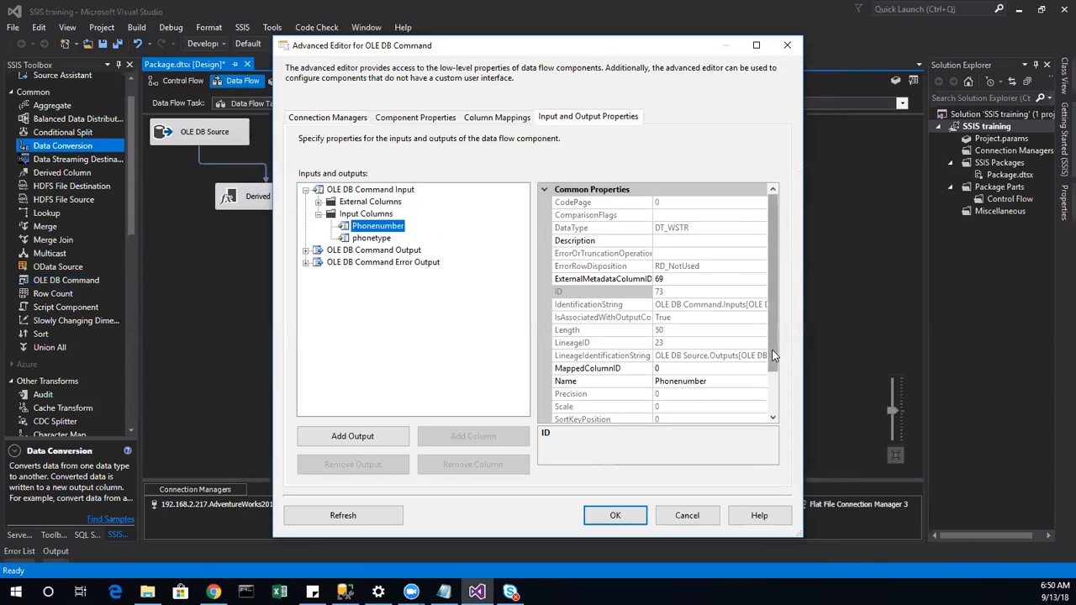
scroll(769, 395, "down", 2)
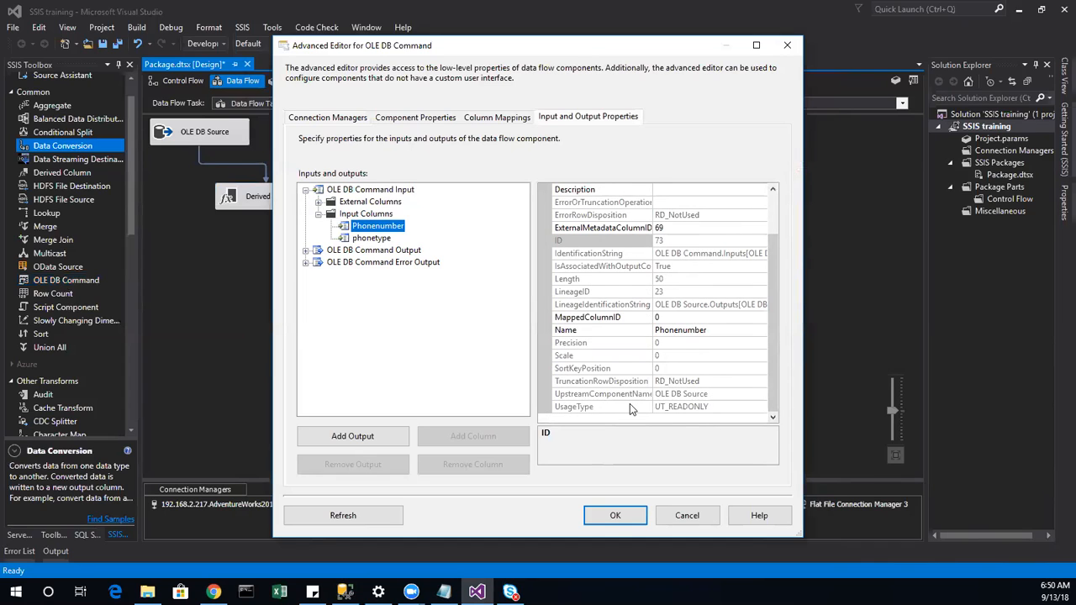
scroll(629, 407, "up", 2)
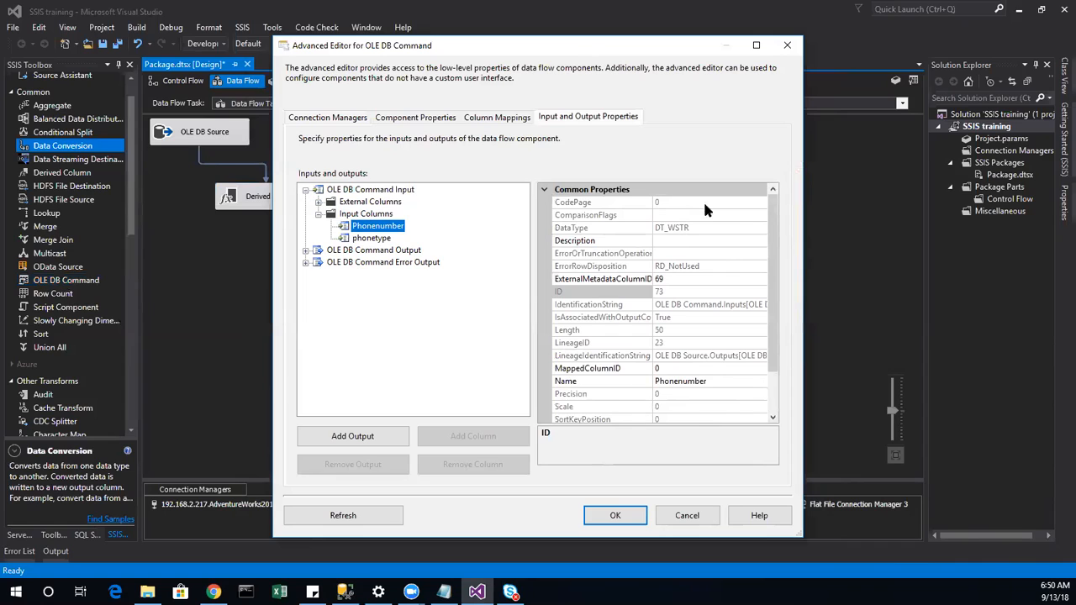
left_click(738, 228)
double_click(758, 229)
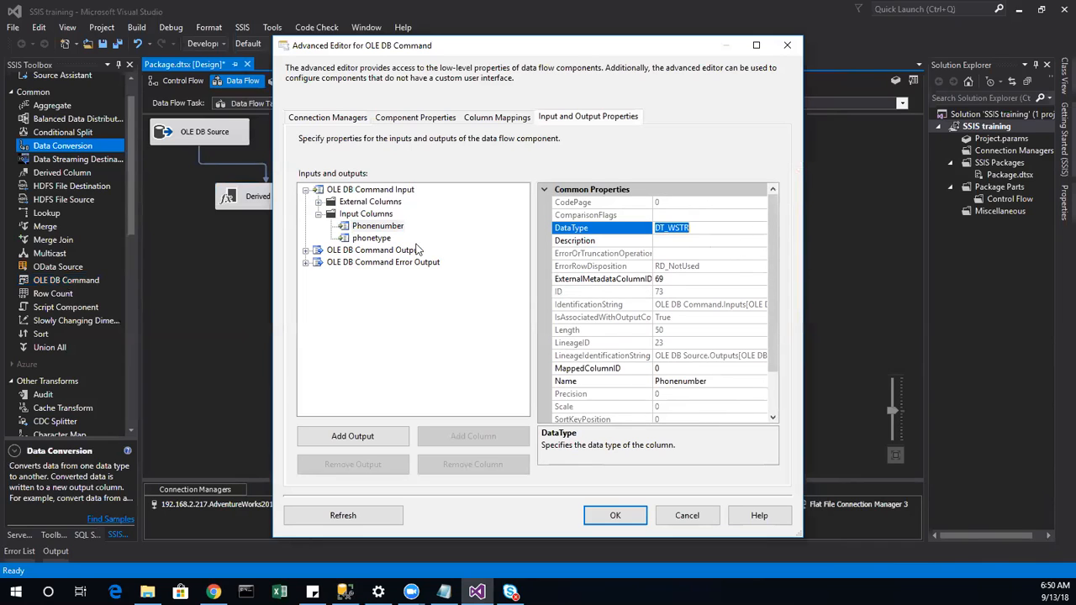
Step: Inspect the phonetype input column and the output columns, then cancel the Advanced Editor
left_click(373, 239)
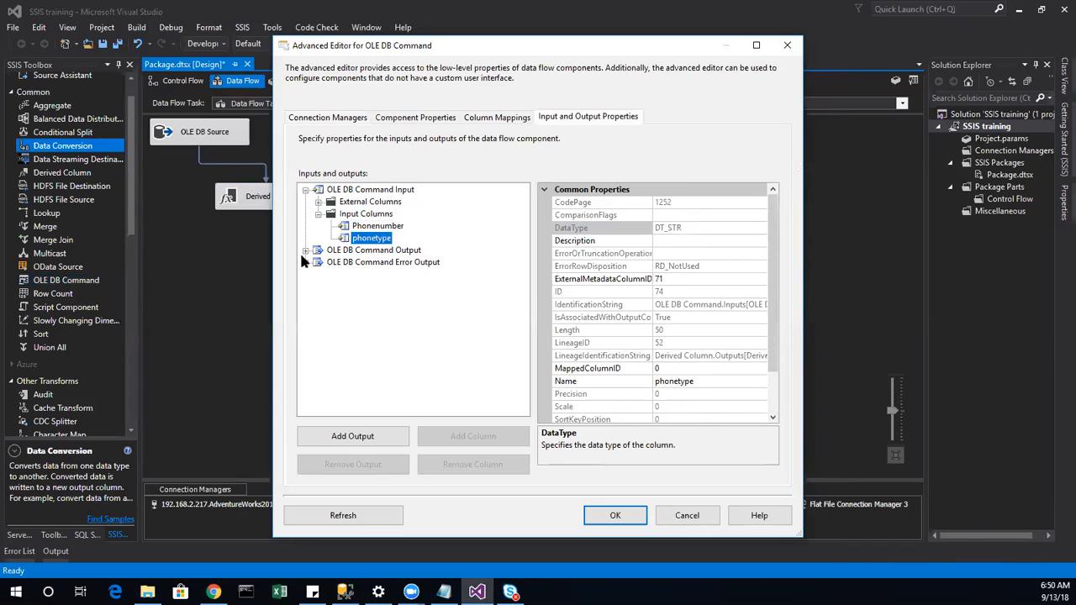
left_click(306, 250)
left_click(372, 263)
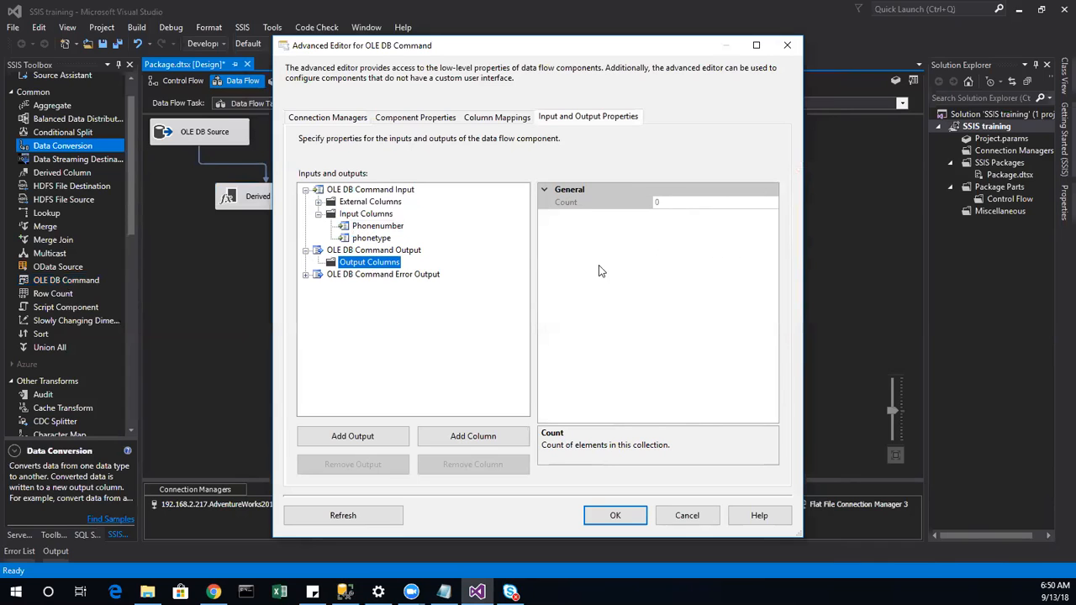
left_click(687, 515)
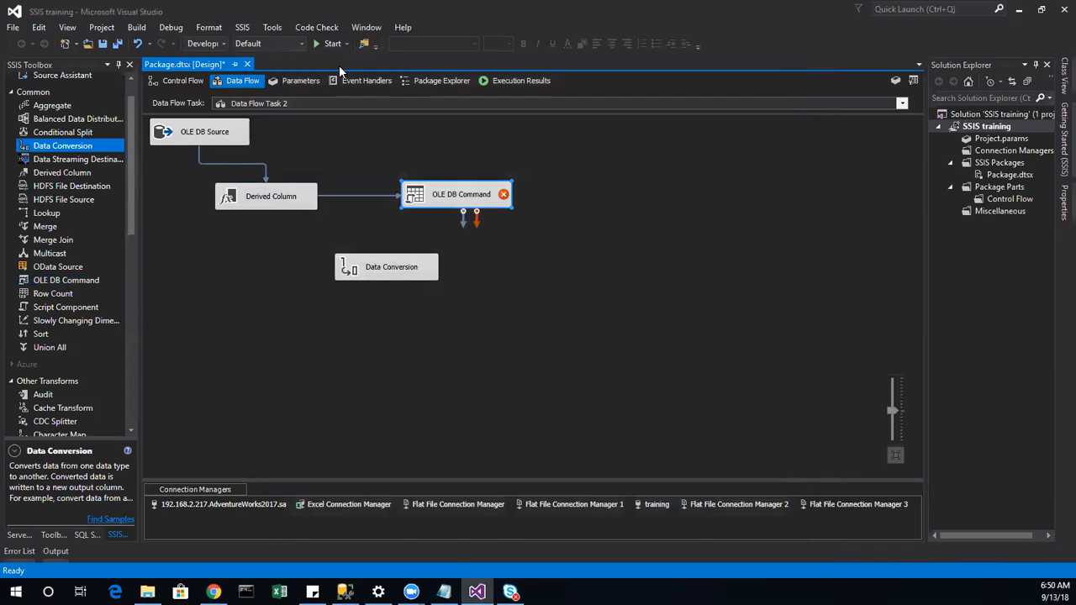
Step: Delete the path into OLE DB Command and connect Derived Column to Data Conversion
right_click(352, 196)
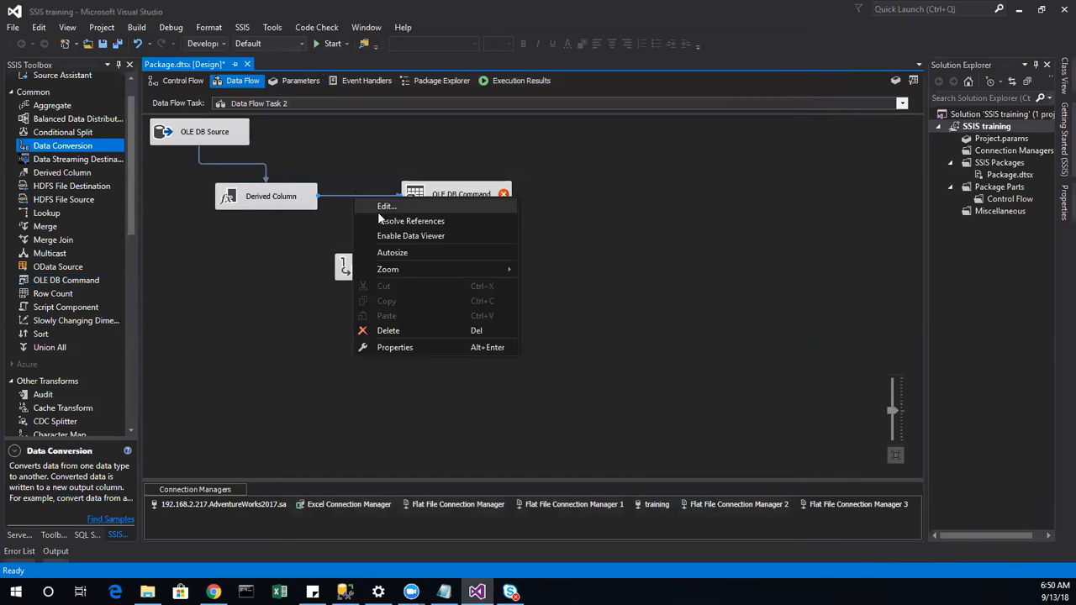
left_click(388, 331)
left_click(301, 206)
left_click_drag(276, 227, 370, 270)
Step: Set Data Conversion to convert Phonenumber to string [DT_STR]
double_click(370, 271)
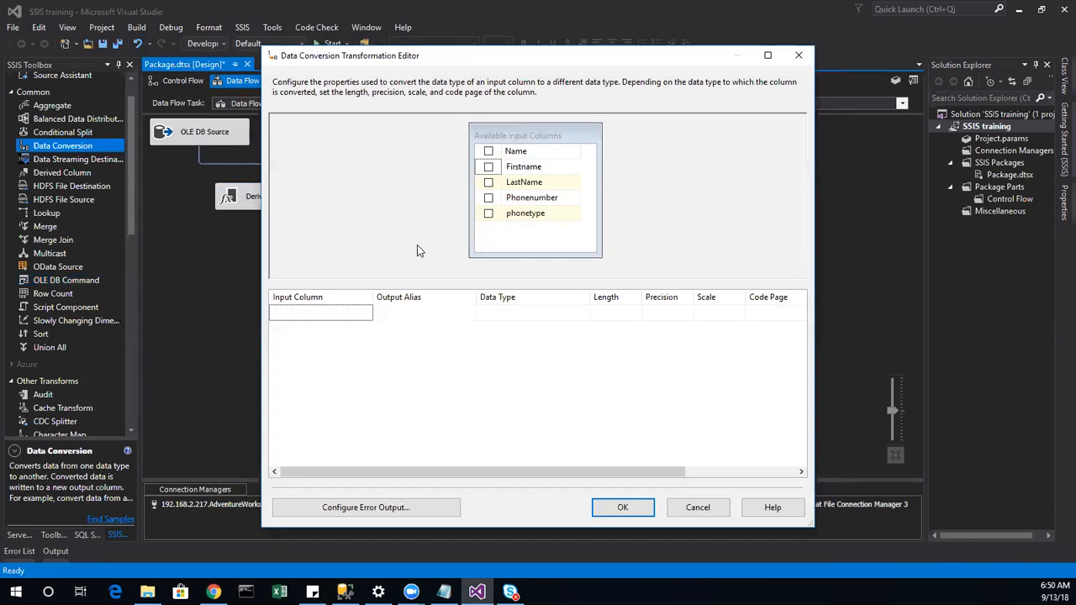
left_click(489, 198)
left_click(579, 316)
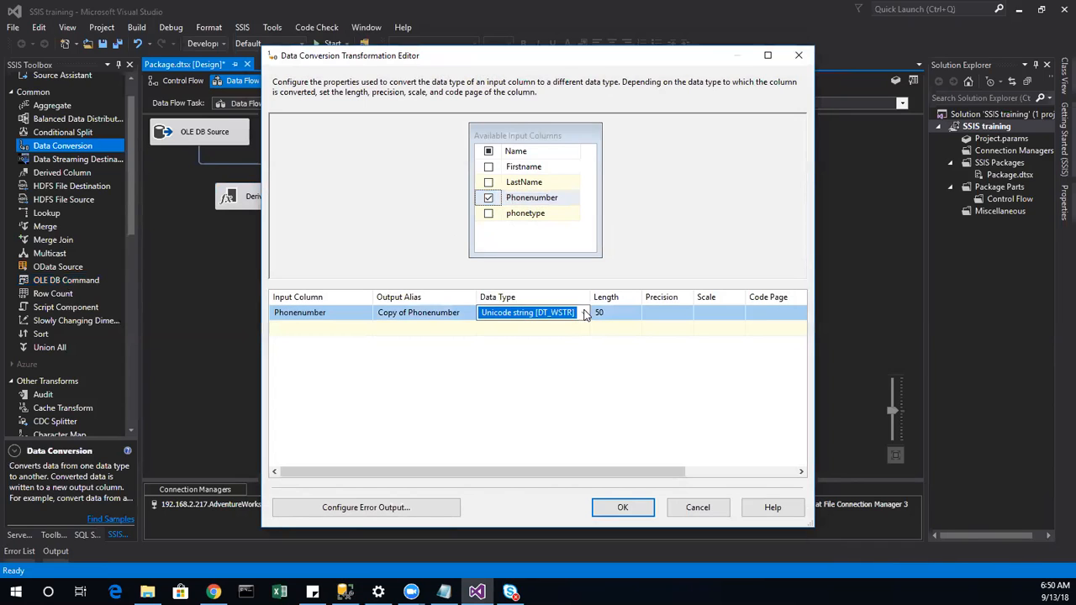
left_click(582, 313)
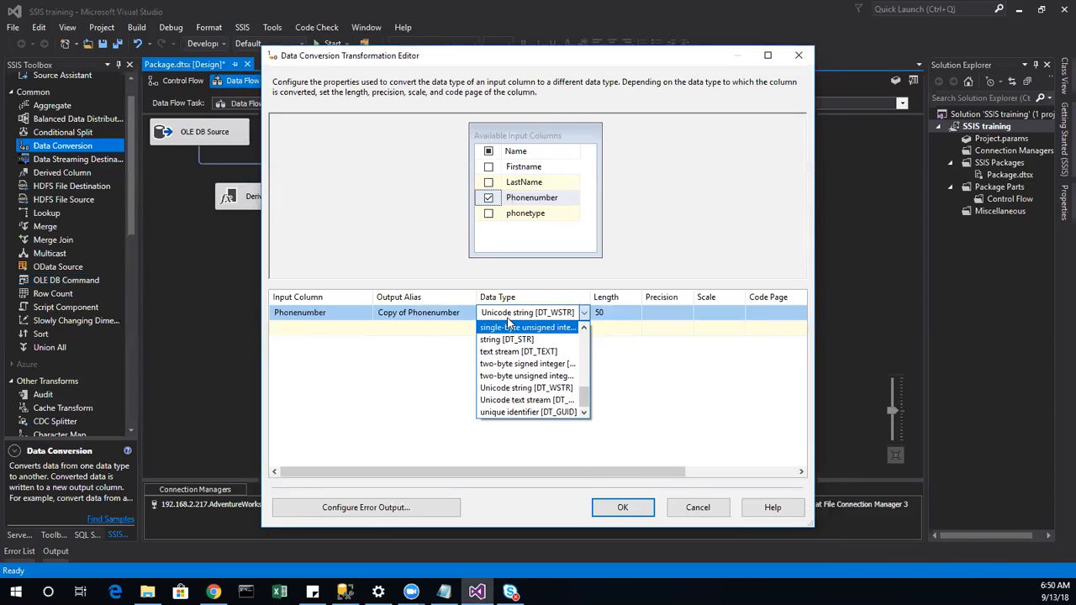
left_click(505, 340)
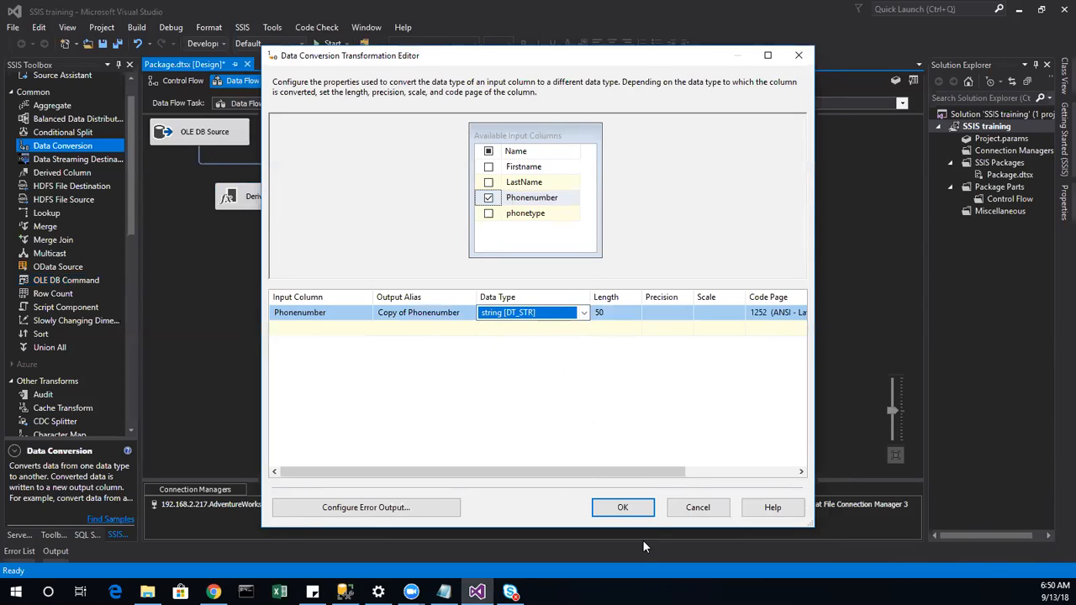
left_click(622, 508)
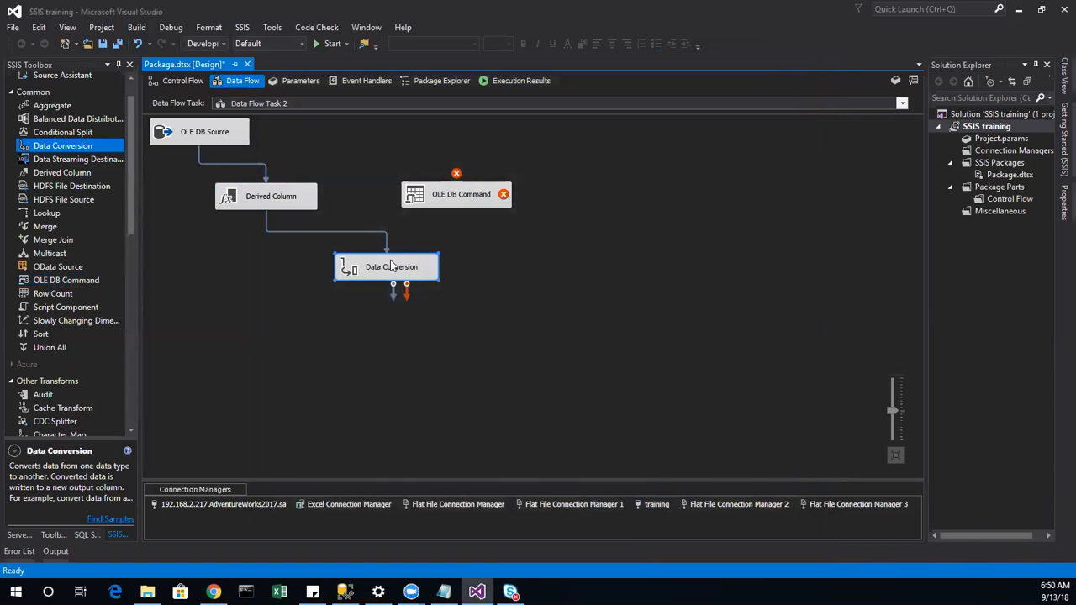
Step: Confirm the Copy of Phonenumber output alias and connect Data Conversion to OLE DB Command
left_click_drag(393, 290, 344, 269)
double_click(393, 280)
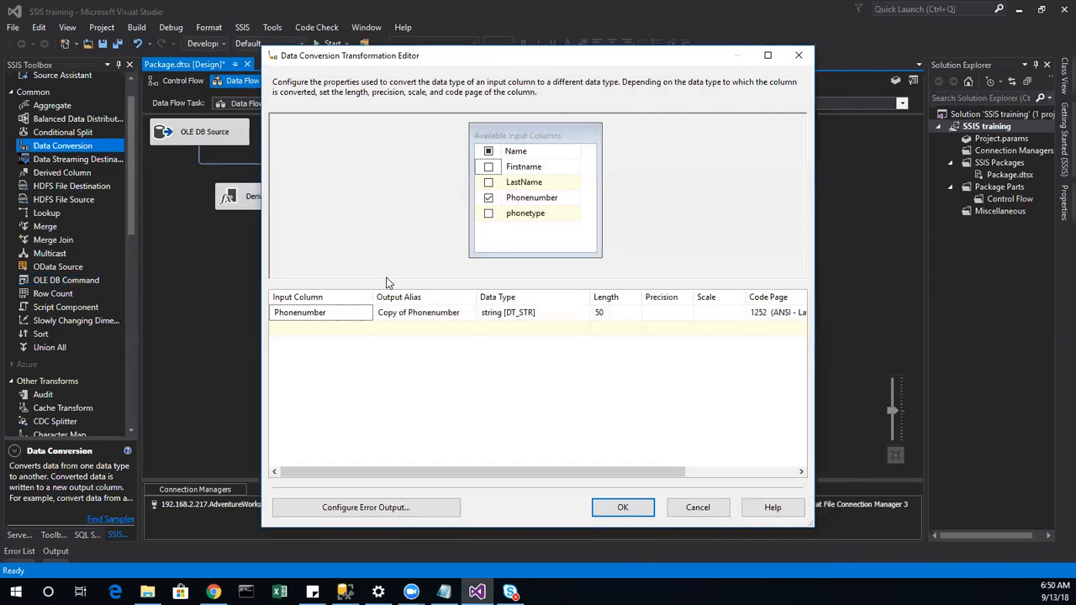
left_click(434, 312)
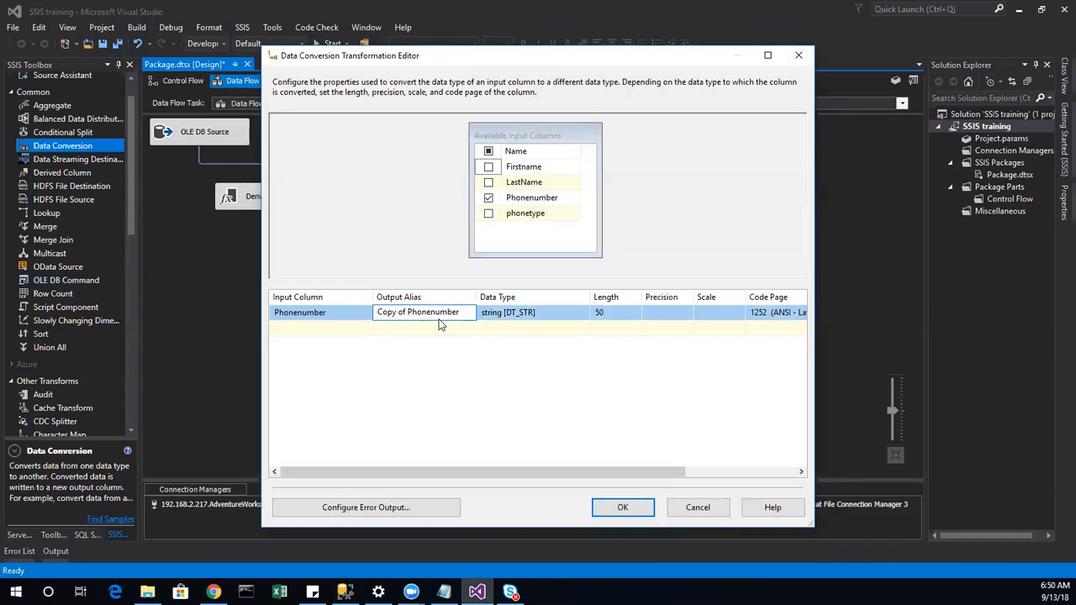
left_click(627, 507)
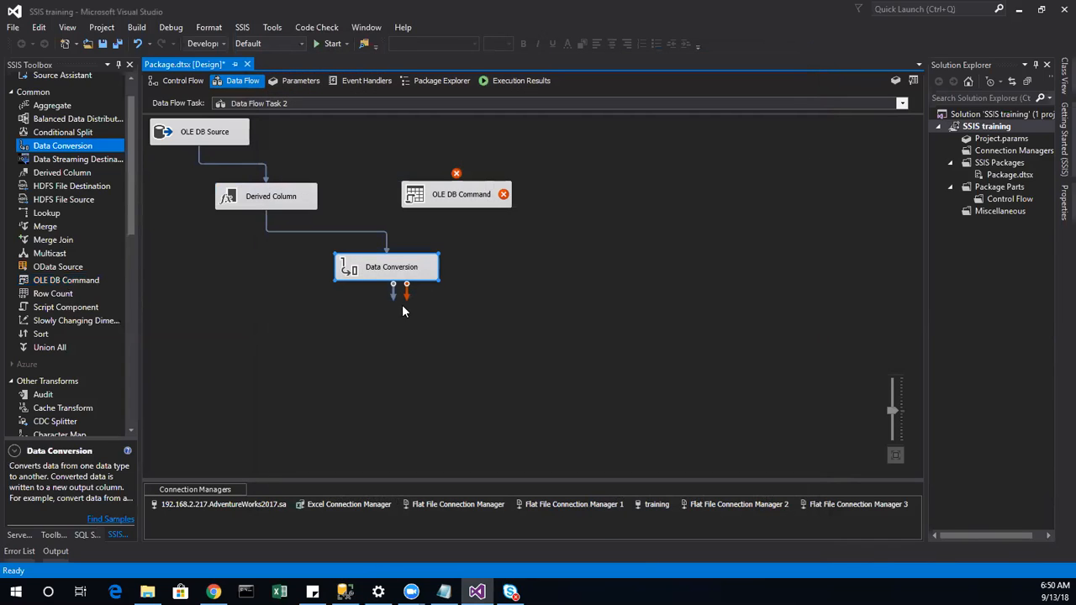
left_click_drag(395, 292, 446, 202)
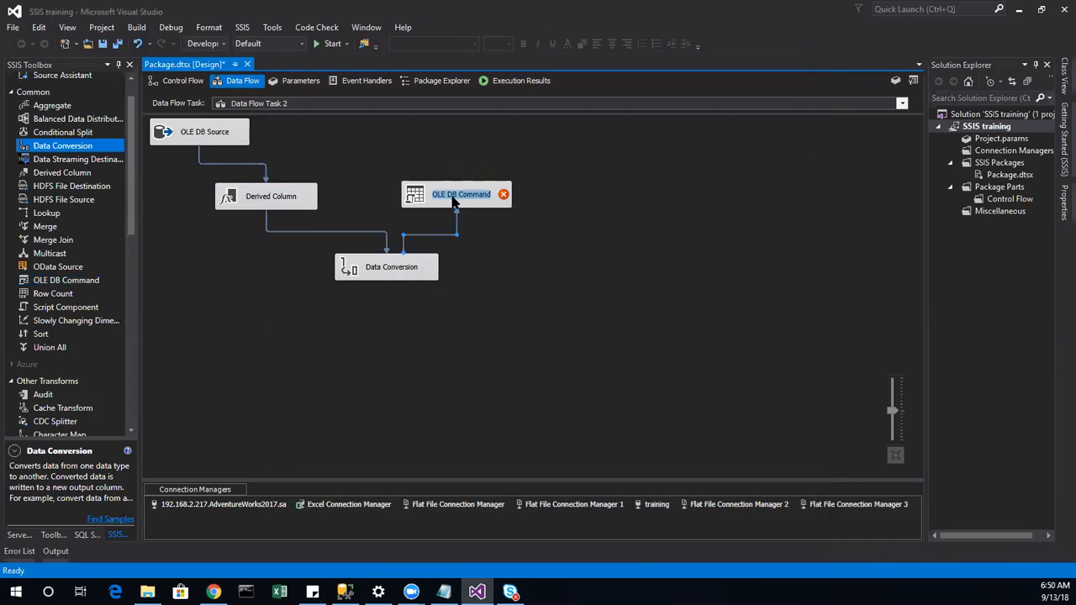
double_click(423, 199)
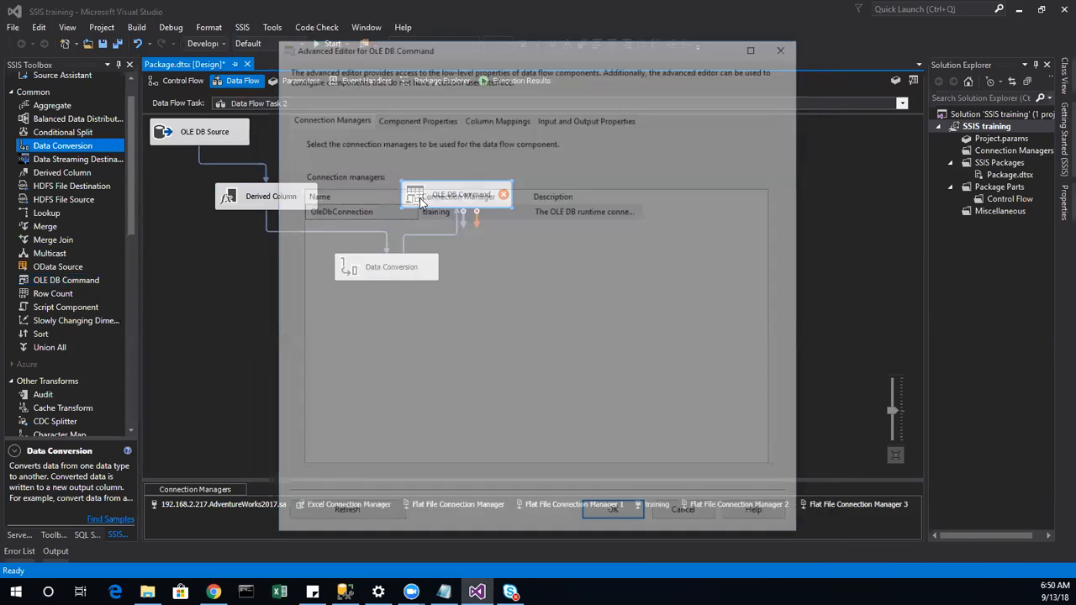
left_click(480, 120)
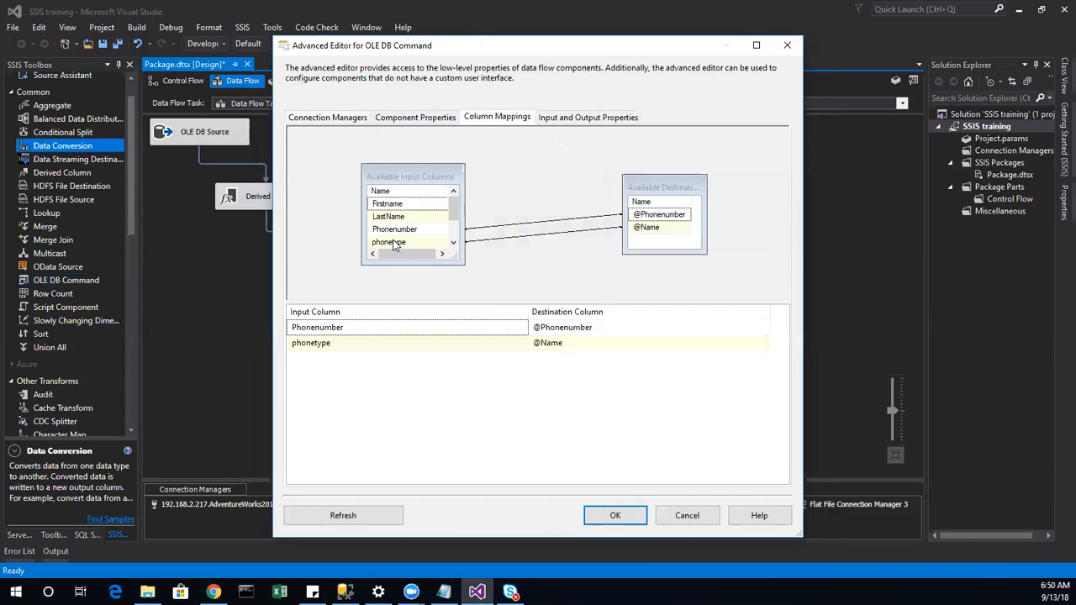
left_click(492, 327)
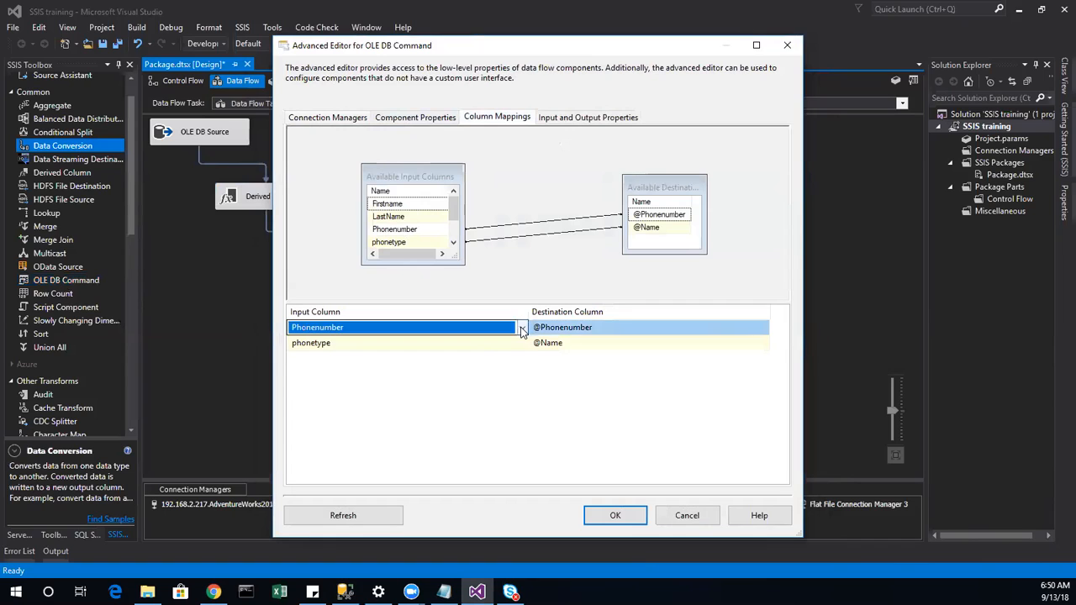
left_click(522, 327)
left_click(353, 391)
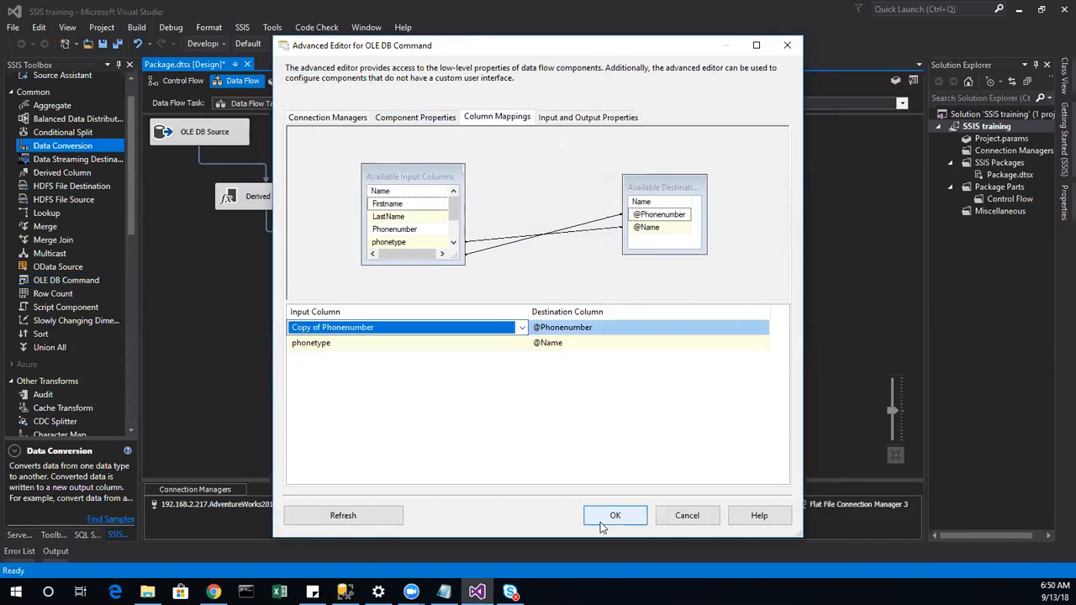
left_click(602, 518)
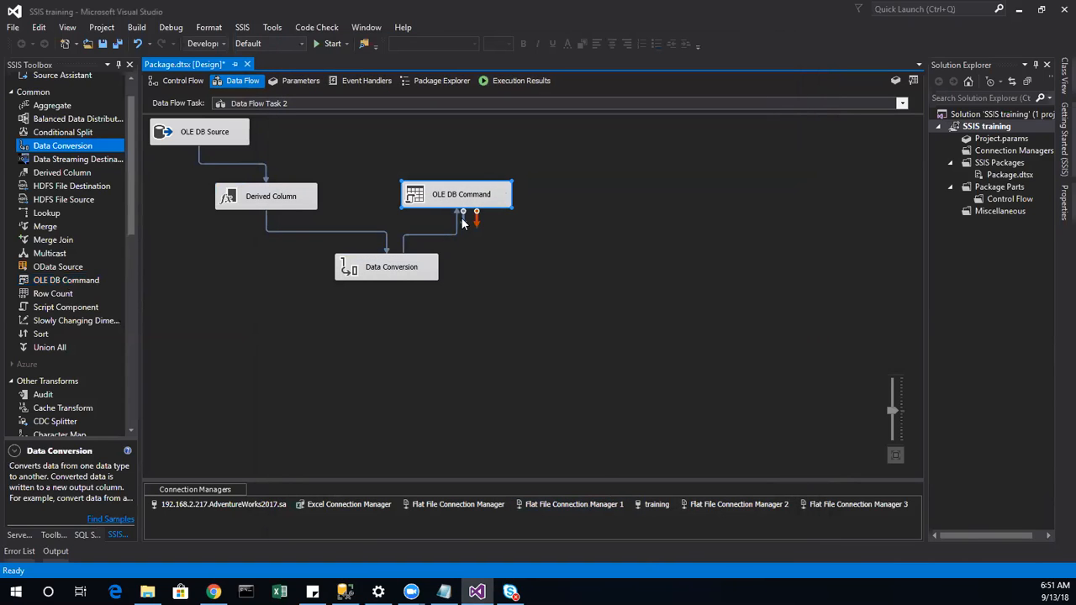
left_click(220, 129)
left_click(219, 132)
double_click(219, 134)
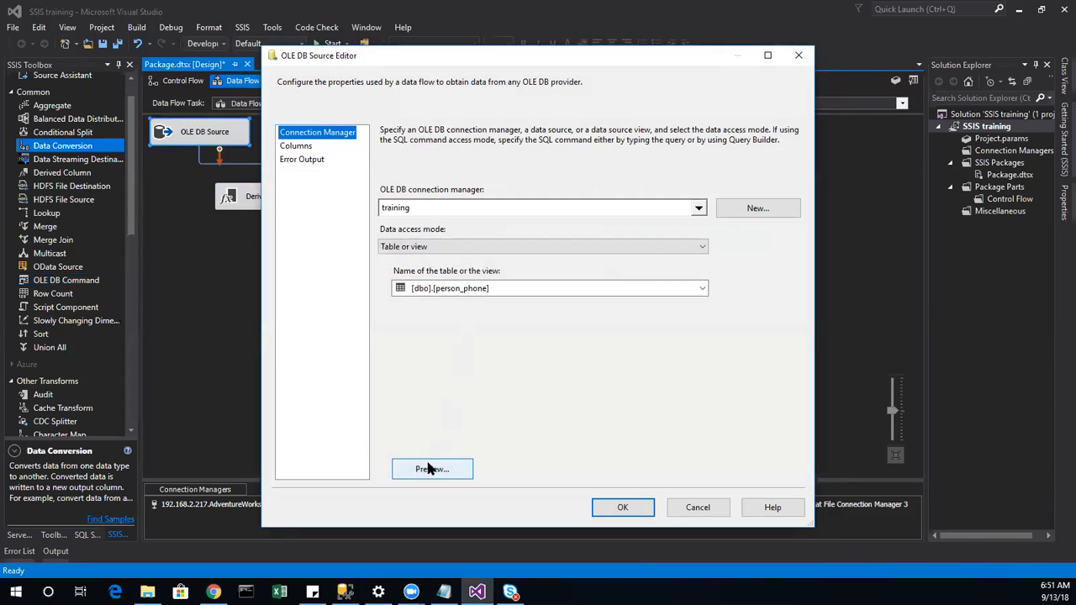
left_click(429, 468)
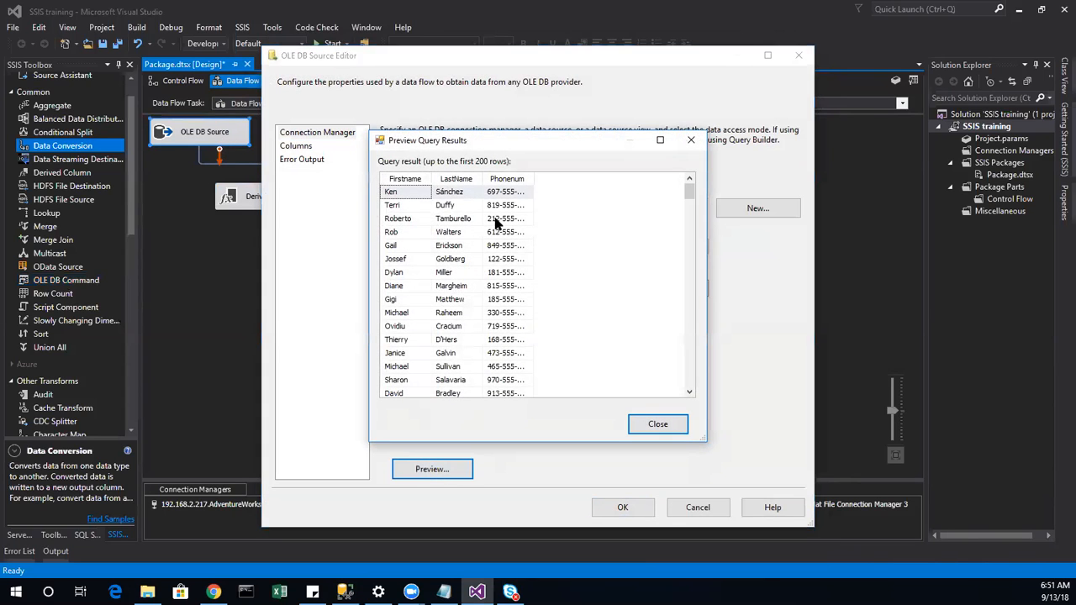
left_click(664, 429)
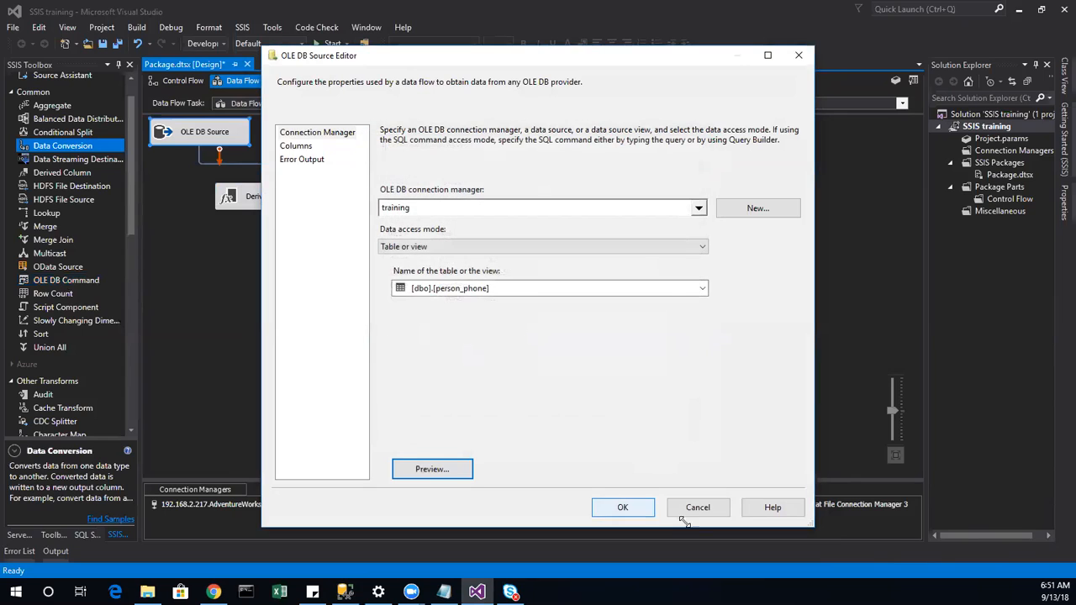
left_click(695, 507)
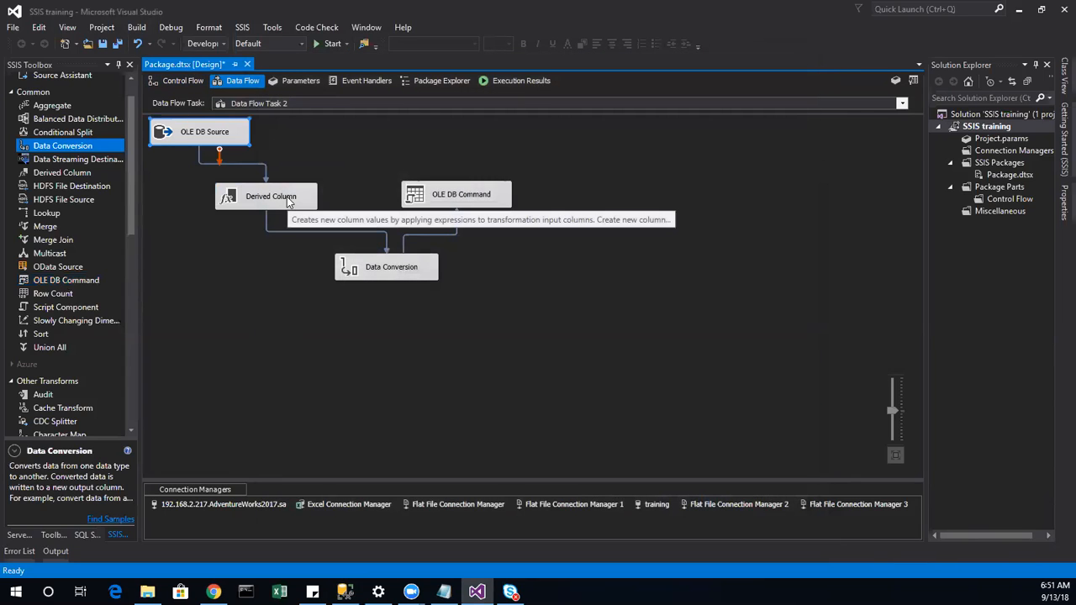
left_click(289, 207)
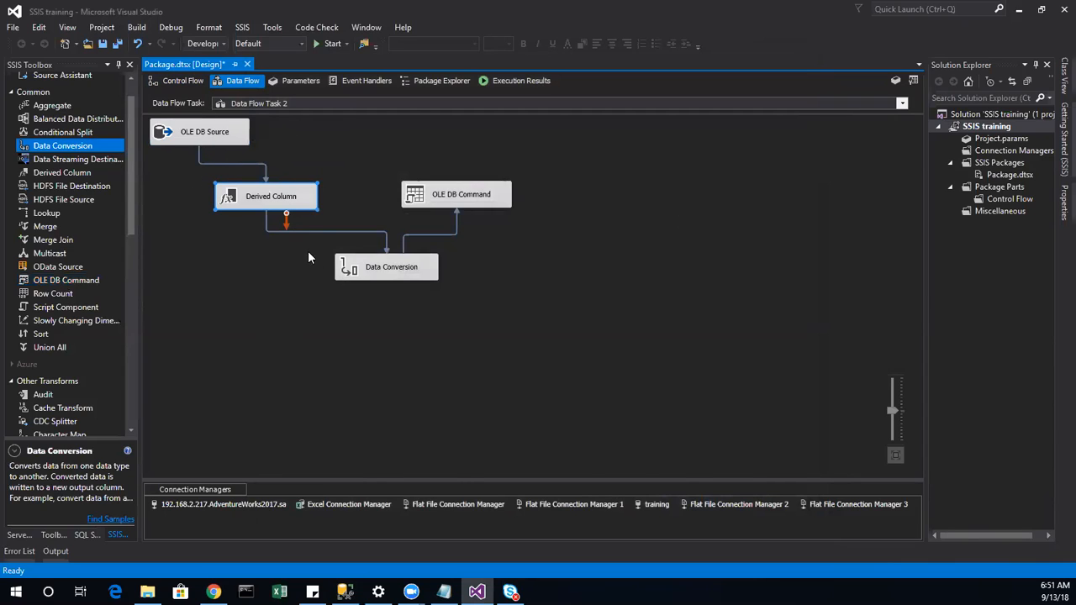
left_click(383, 277)
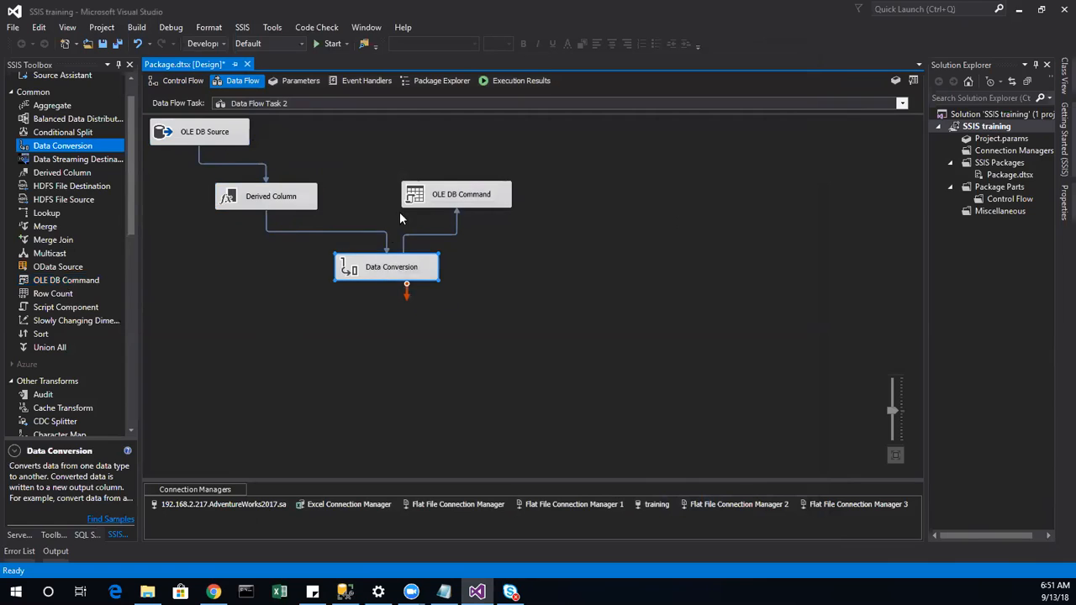
left_click(458, 200)
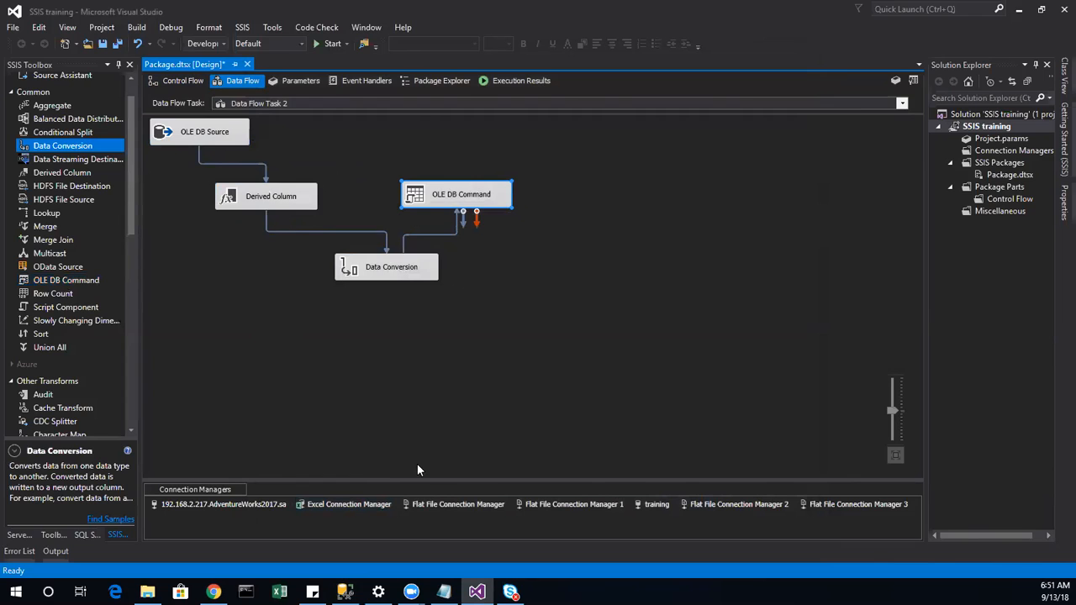
Step: Add a Flat File Destination right of OLE DB Command and connect OLE DB Command to it
left_click_drag(129, 226, 130, 404)
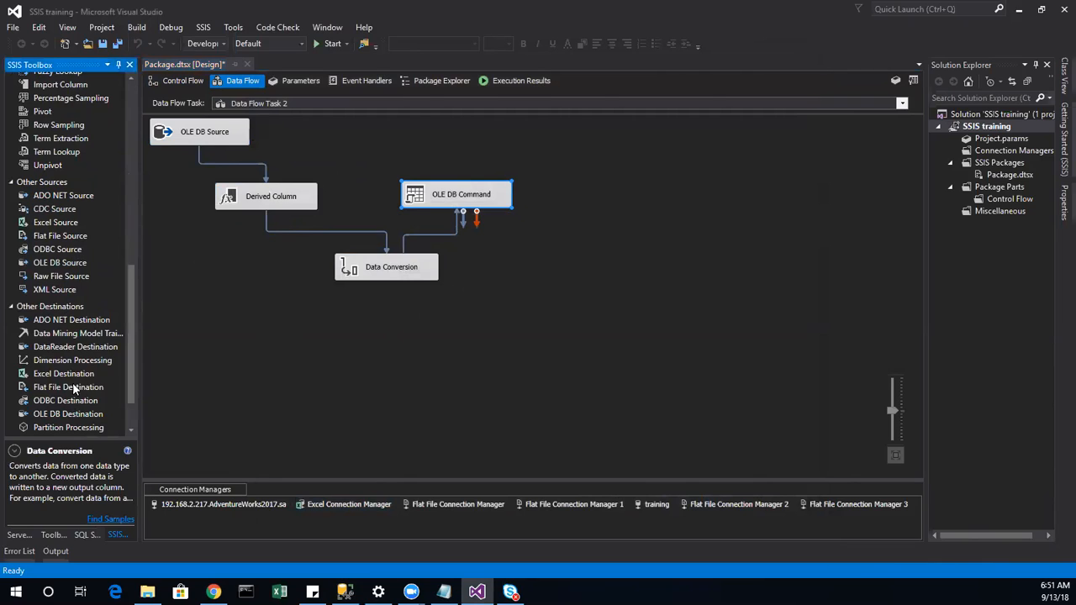
left_click_drag(88, 389, 240, 175)
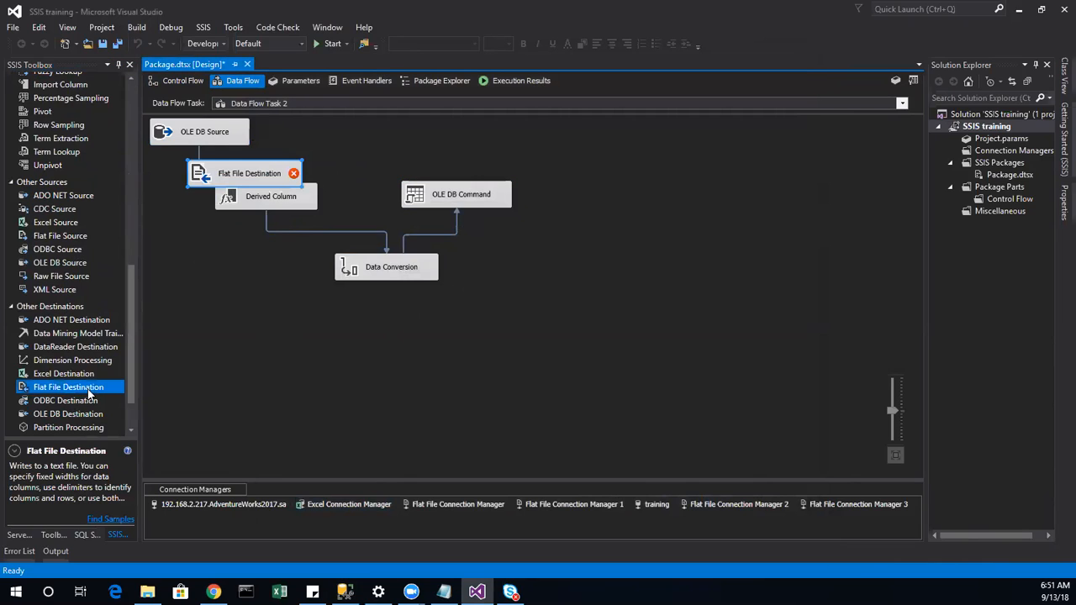
left_click_drag(636, 229, 626, 233)
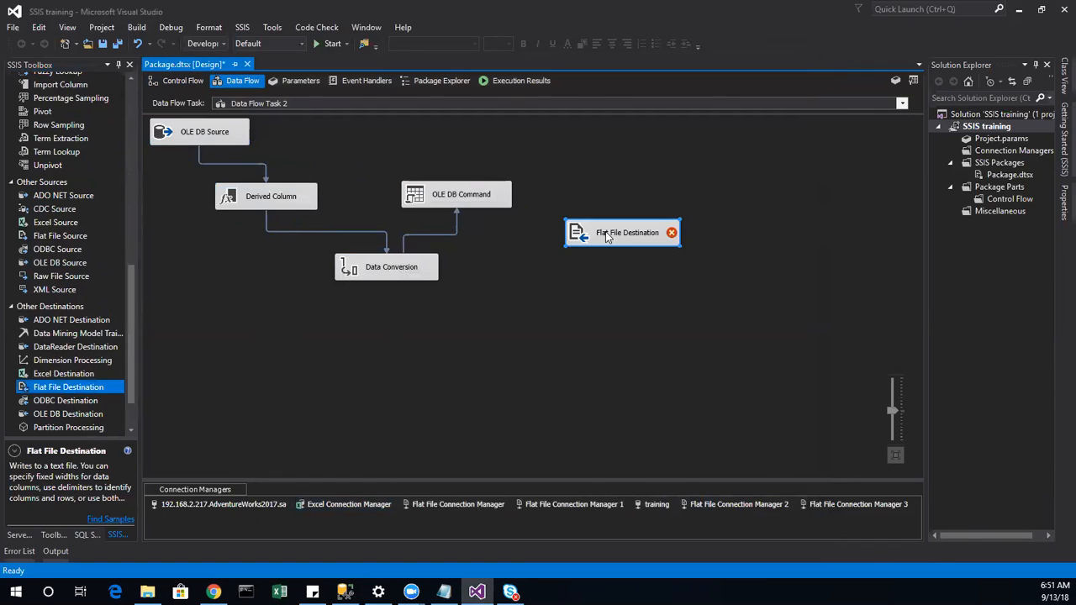
left_click(488, 196)
left_click_drag(461, 217, 592, 236)
Step: Create a new fixed-width flat file connection for the destination
double_click(592, 235)
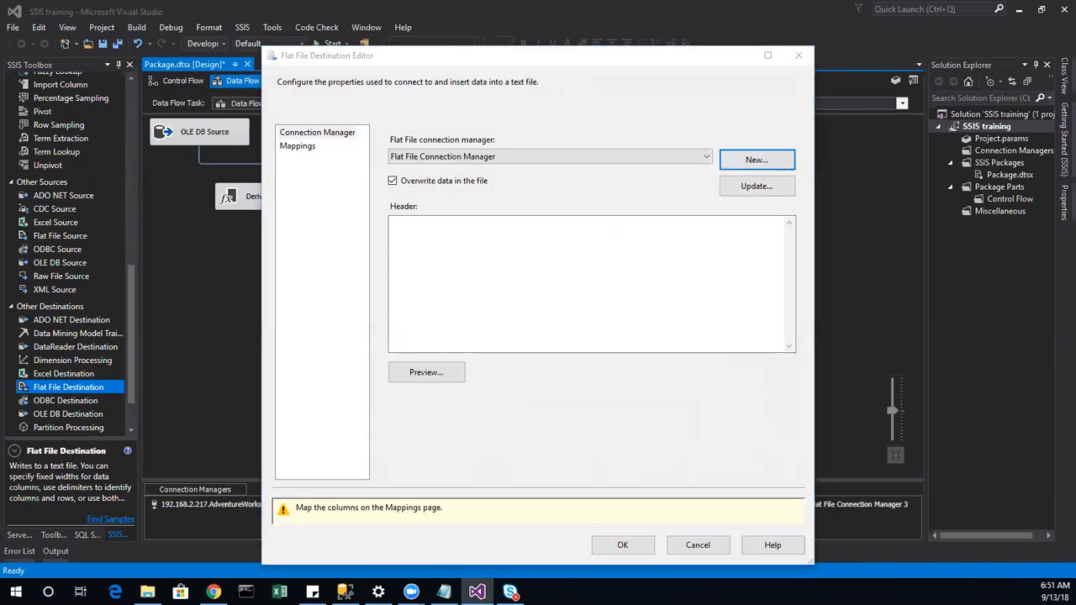
left_click(757, 159)
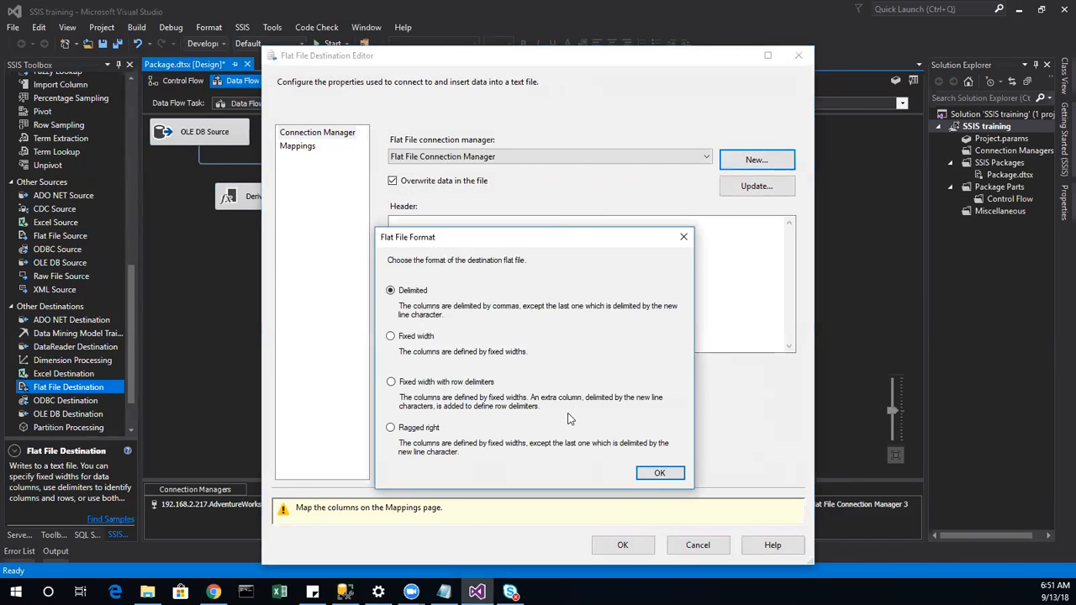
left_click(420, 338)
left_click(660, 475)
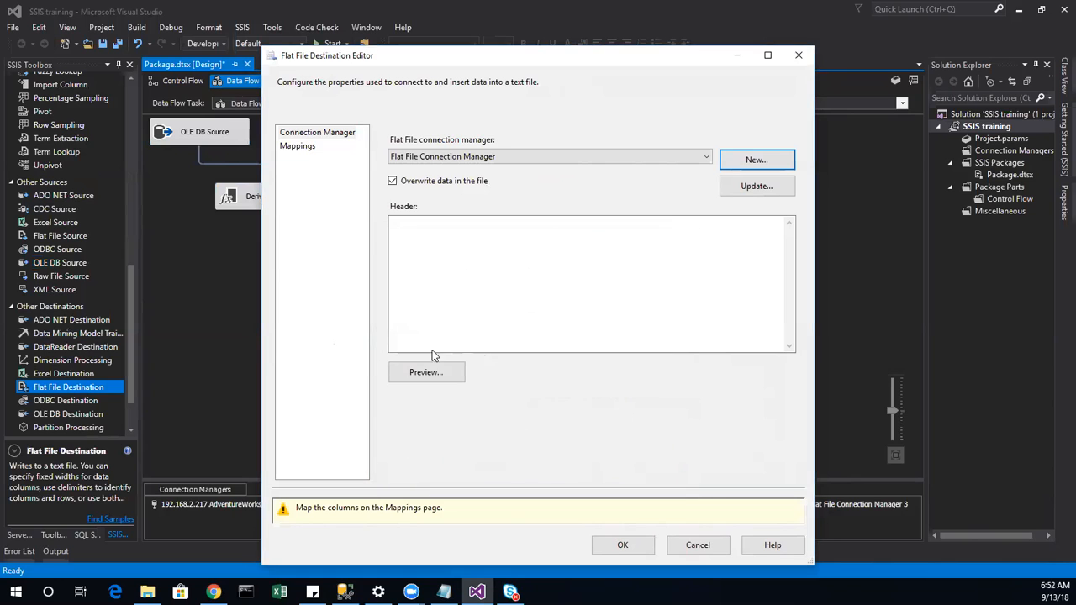
Step: Set the flat file connection's output file to OLEDBCOMMAND.txt
left_click(768, 166)
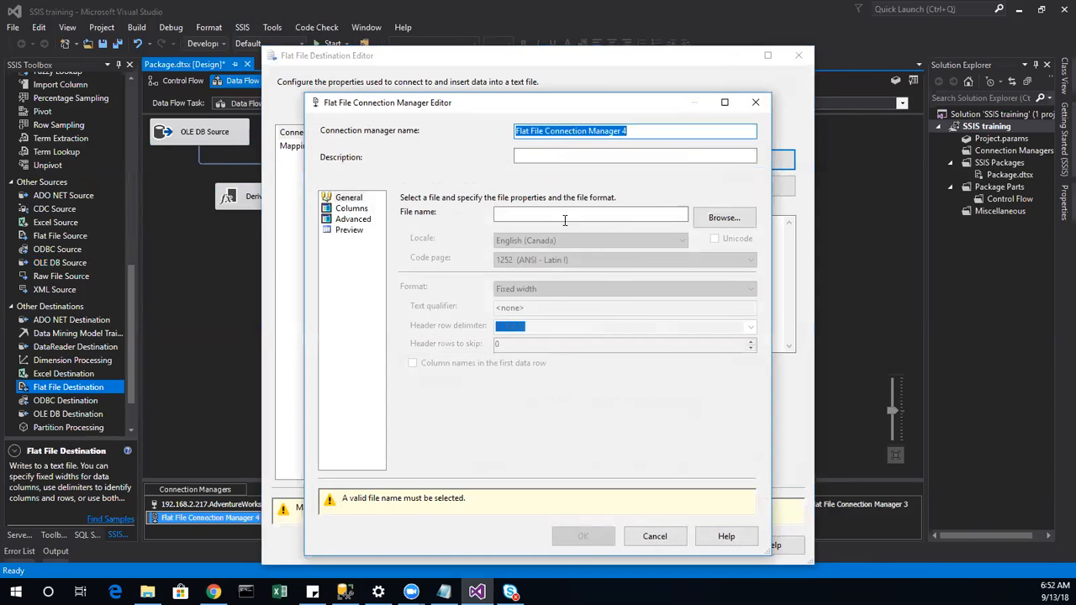
left_click(724, 218)
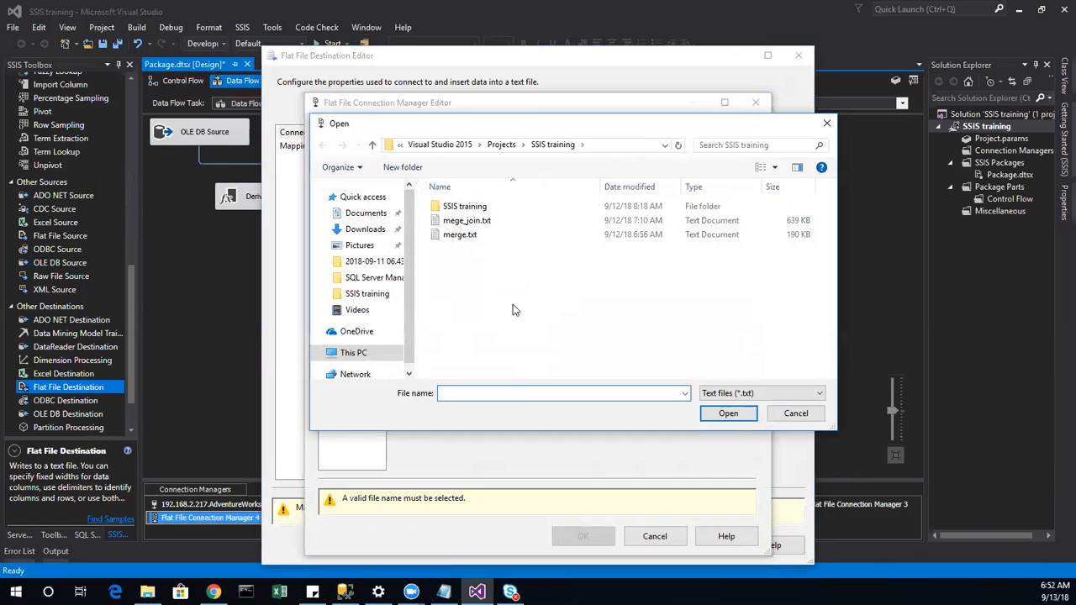
right_click(459, 301)
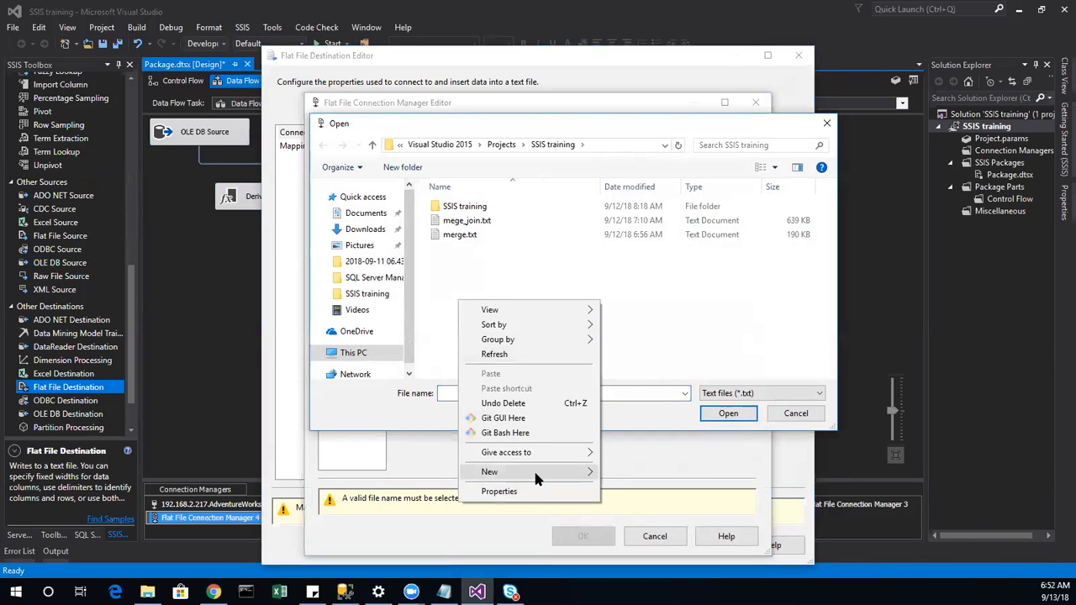
left_click(650, 401)
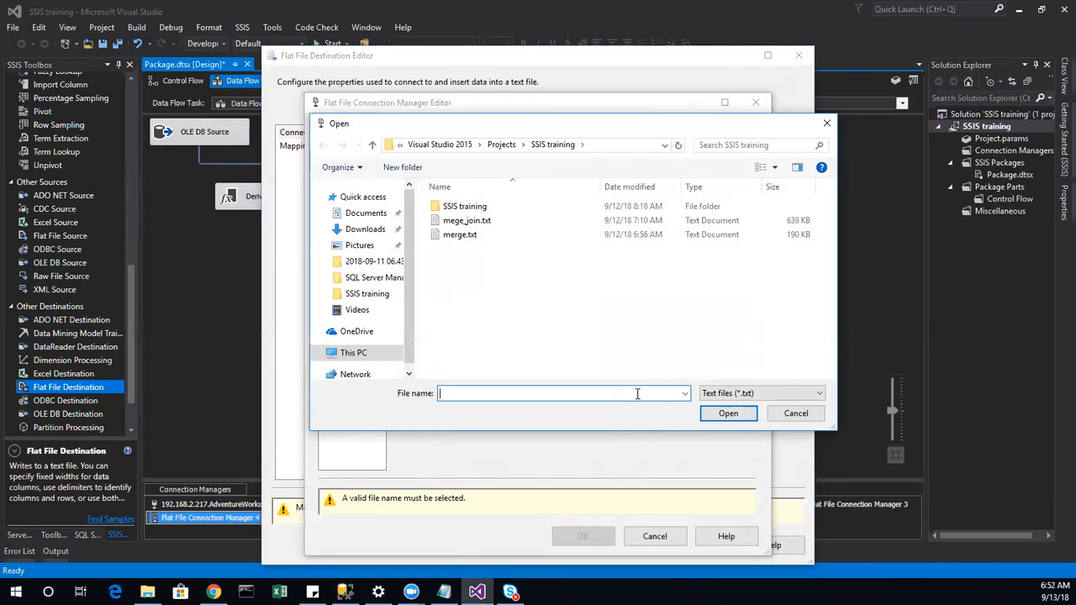
type("OLEDBCOMMAND.txt")
key("Return")
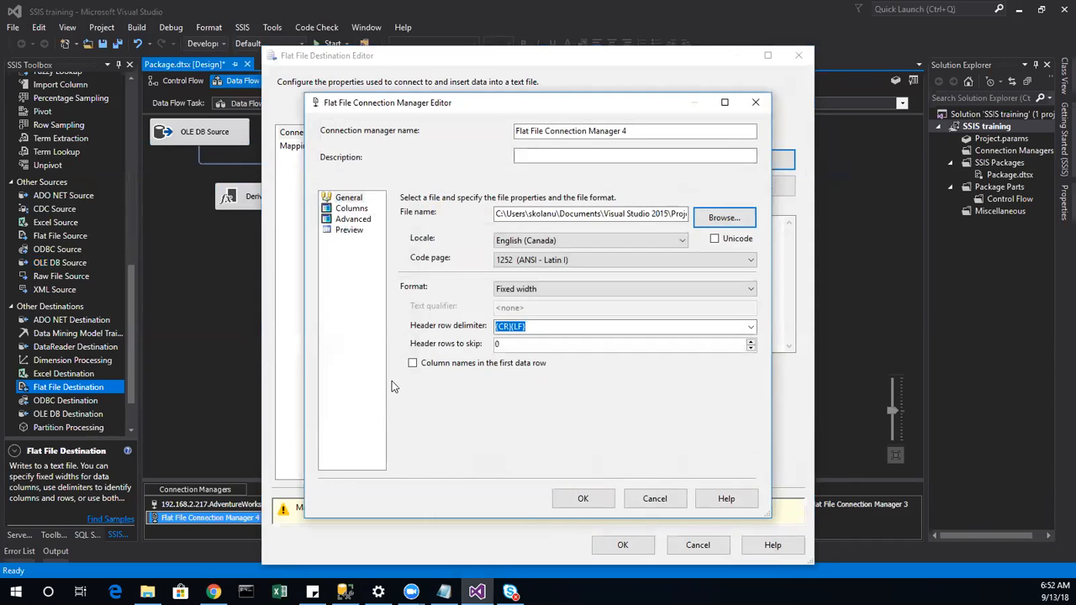
Step: Enable column names in the first data row, save the connection, and view column mappings
left_click(361, 212)
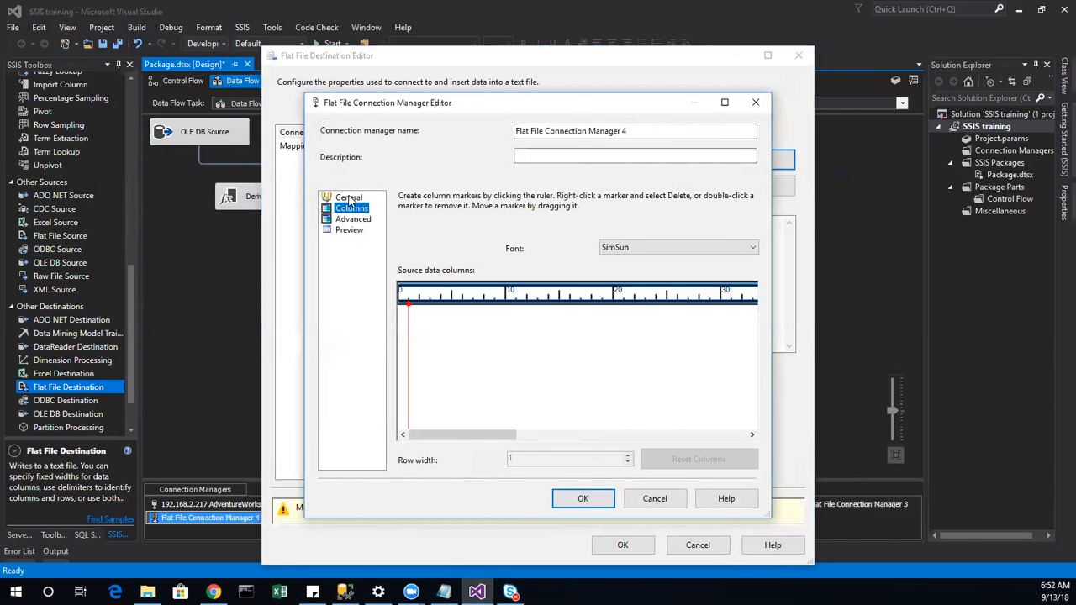
left_click(349, 197)
left_click(601, 327)
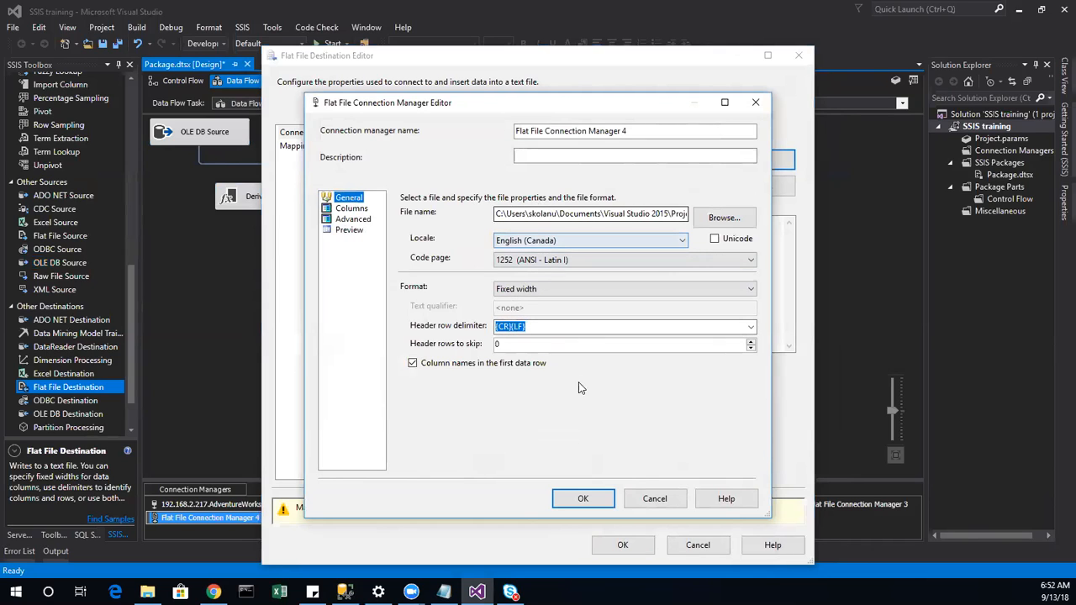
left_click(352, 209)
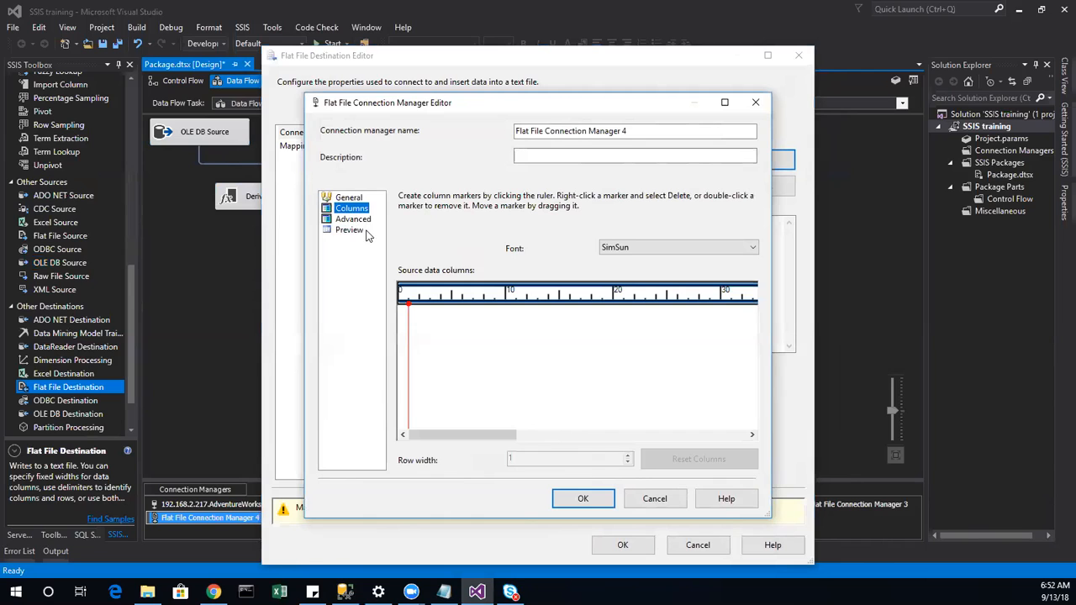
left_click(584, 504)
left_click(308, 149)
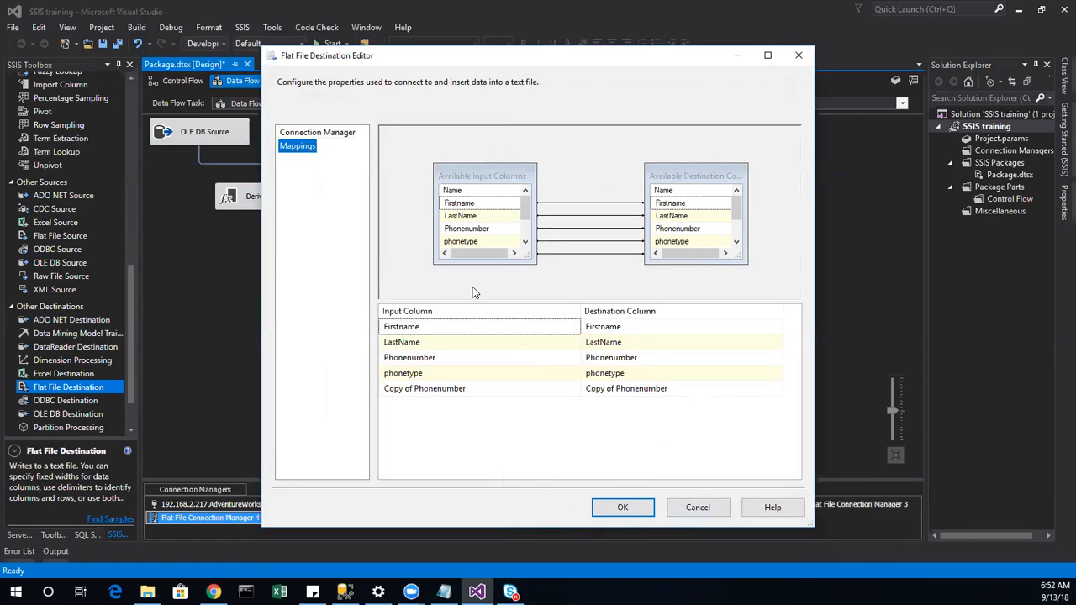
Step: Cancel the Flat File Destination Editor from its Mappings page, discarding any changes
left_click(689, 510)
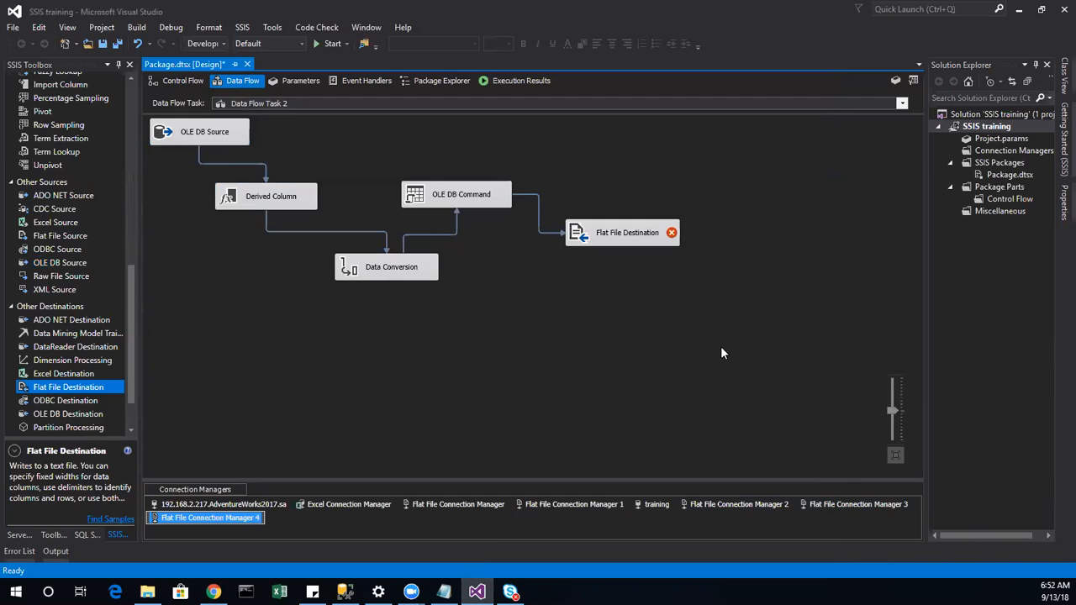
Step: Delete the Copy of Phonenumber column from Flat File Connection Manager 4's Advanced columns and save
right_click(203, 522)
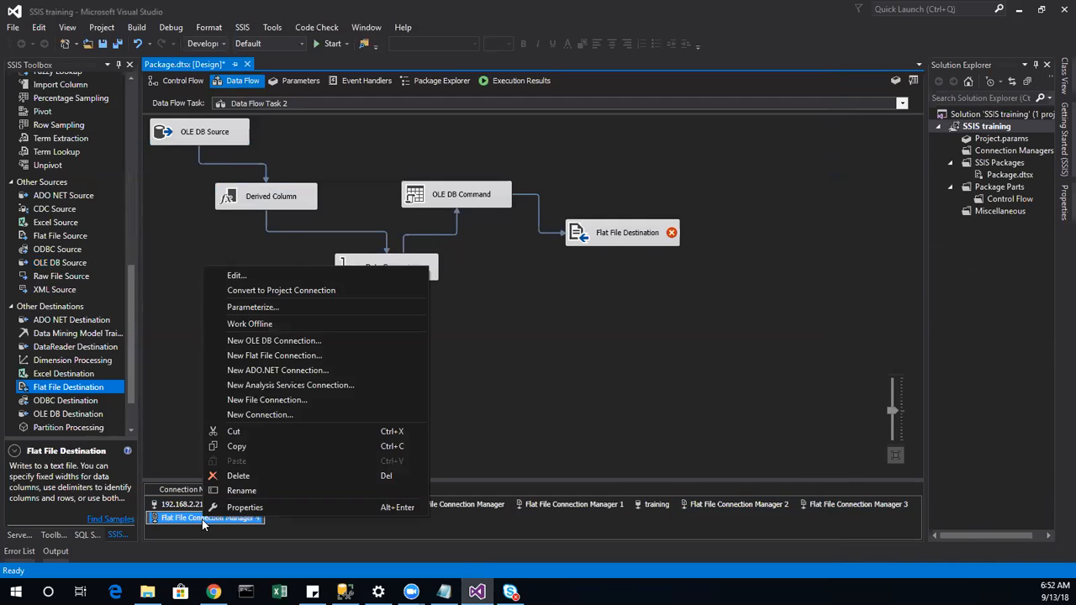
left_click(264, 278)
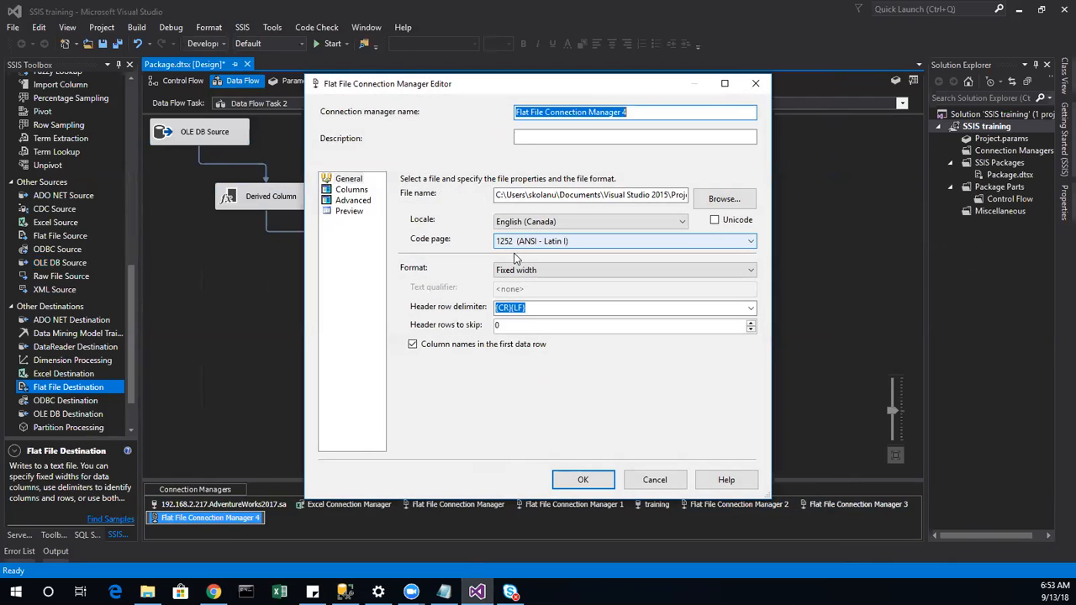
left_click(349, 179)
left_click(351, 190)
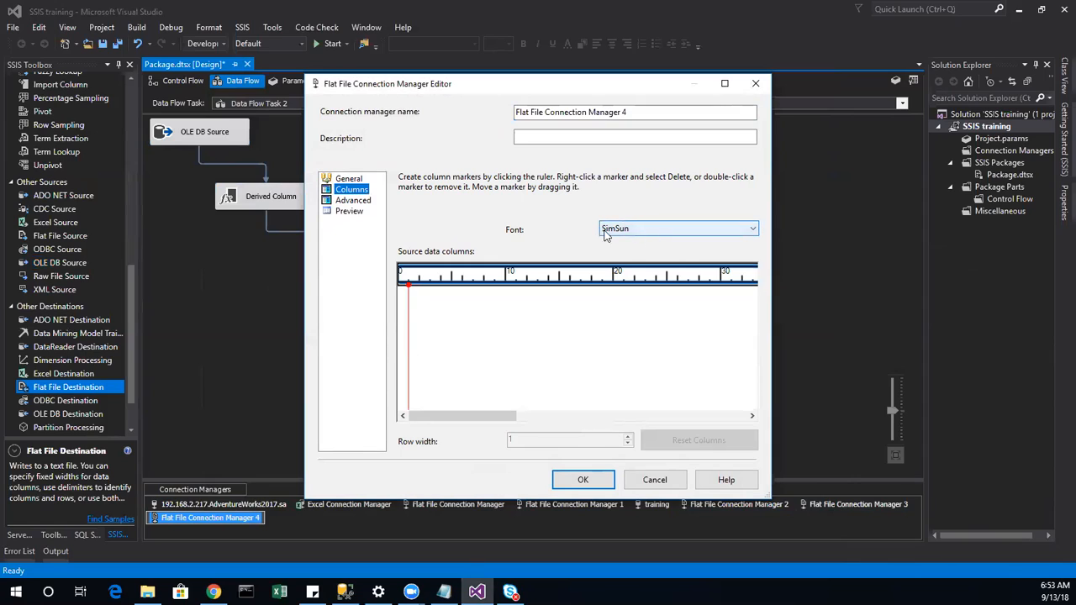
left_click(459, 419)
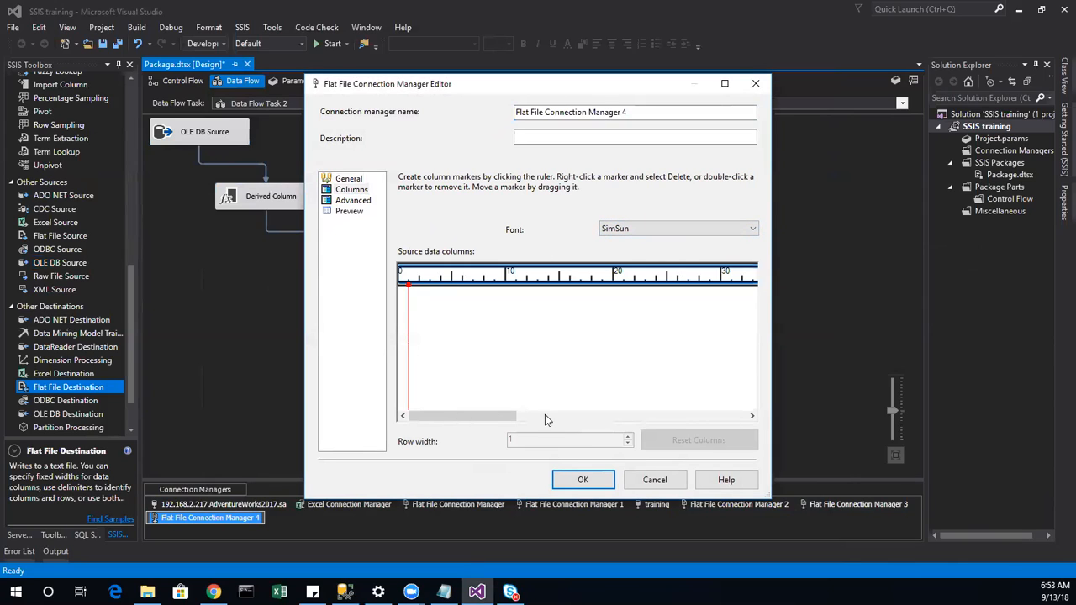
left_click(353, 201)
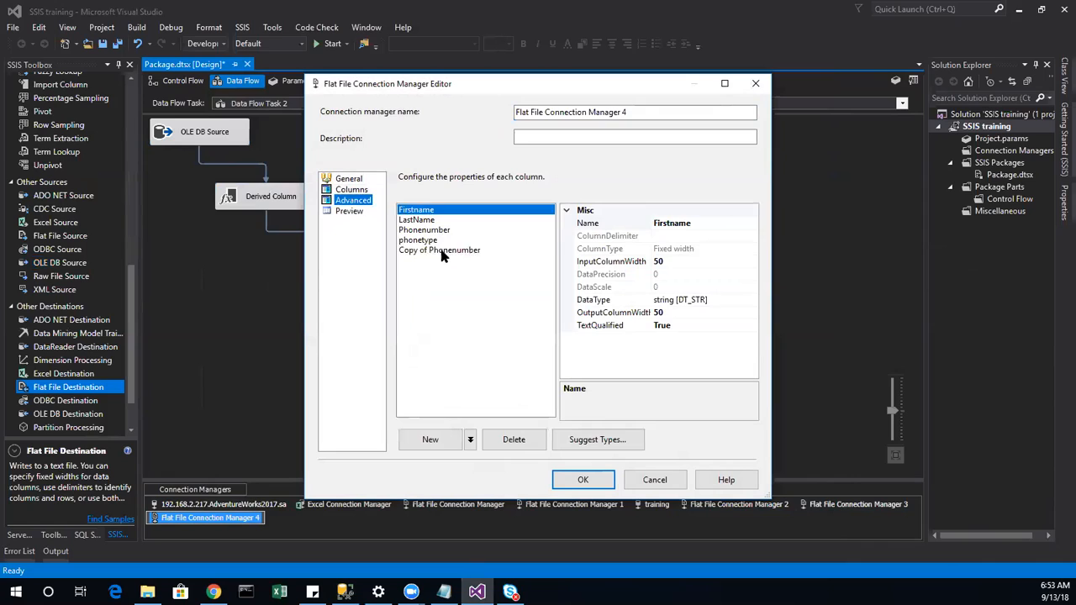
left_click(441, 251)
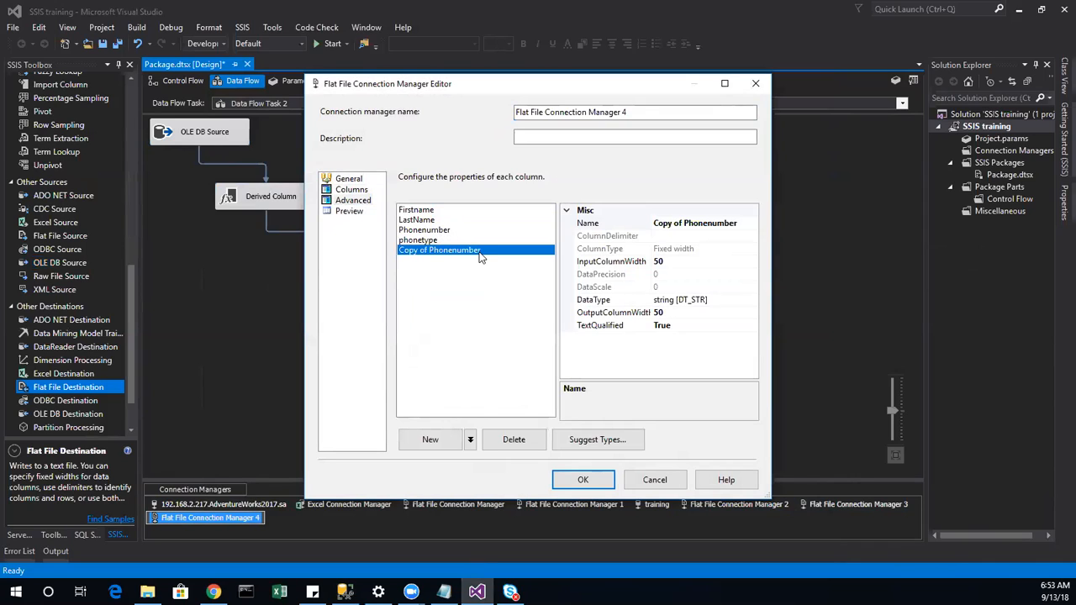
left_click(514, 450)
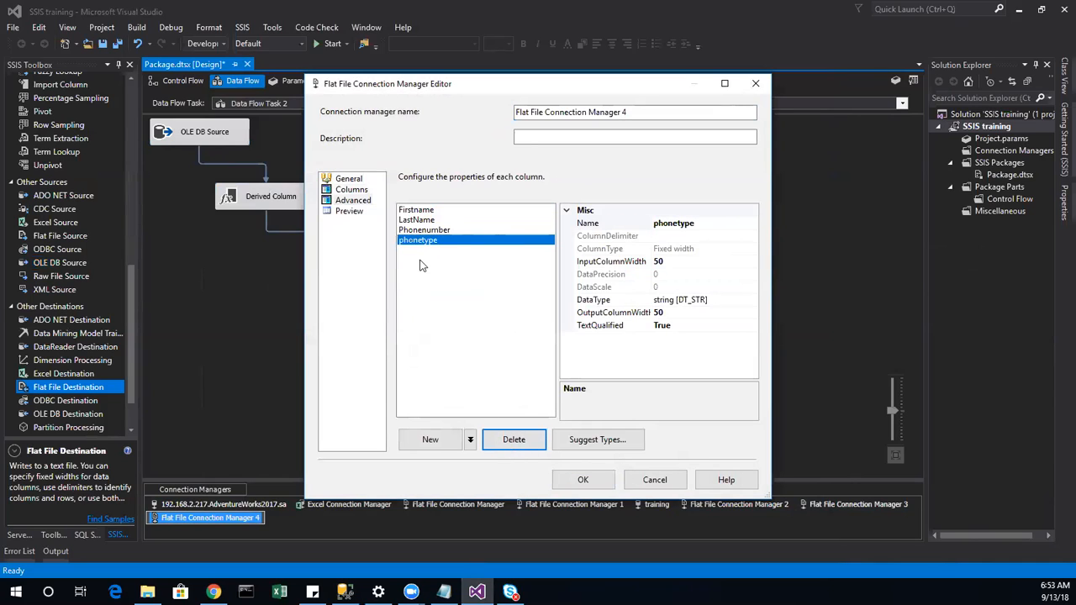
left_click(581, 479)
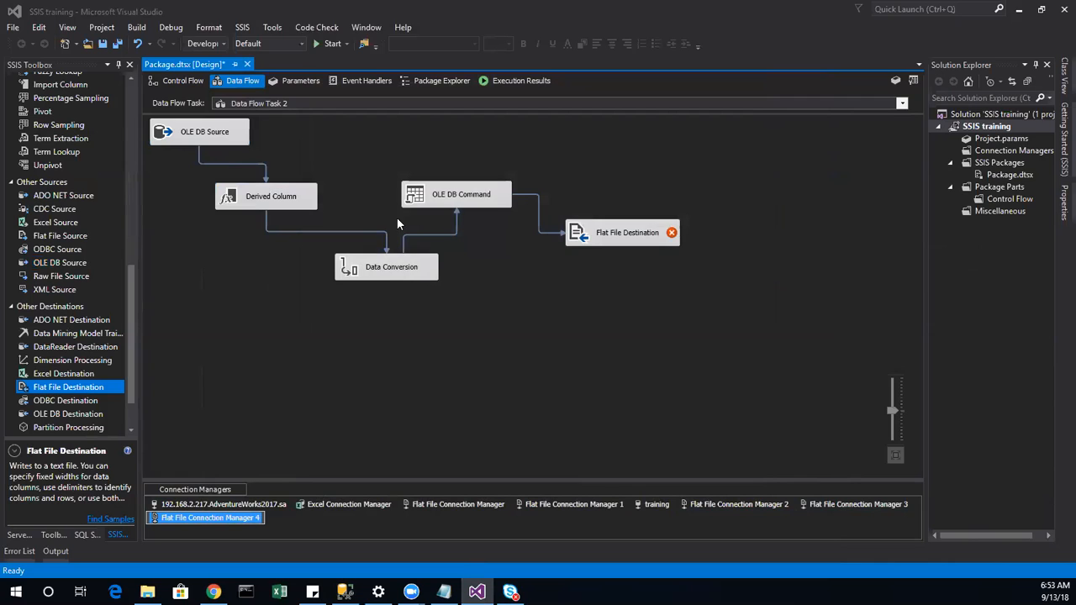
Step: Inspect the Flat File Destination's column mappings, then close its editor without changes
double_click(588, 237)
left_click(302, 146)
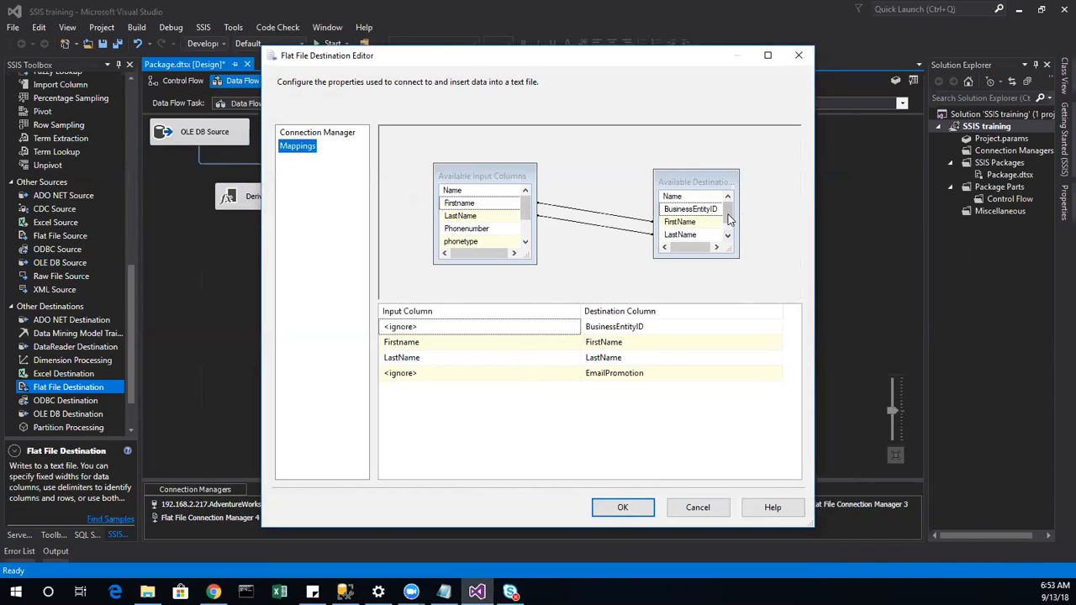
left_click_drag(728, 219, 734, 252)
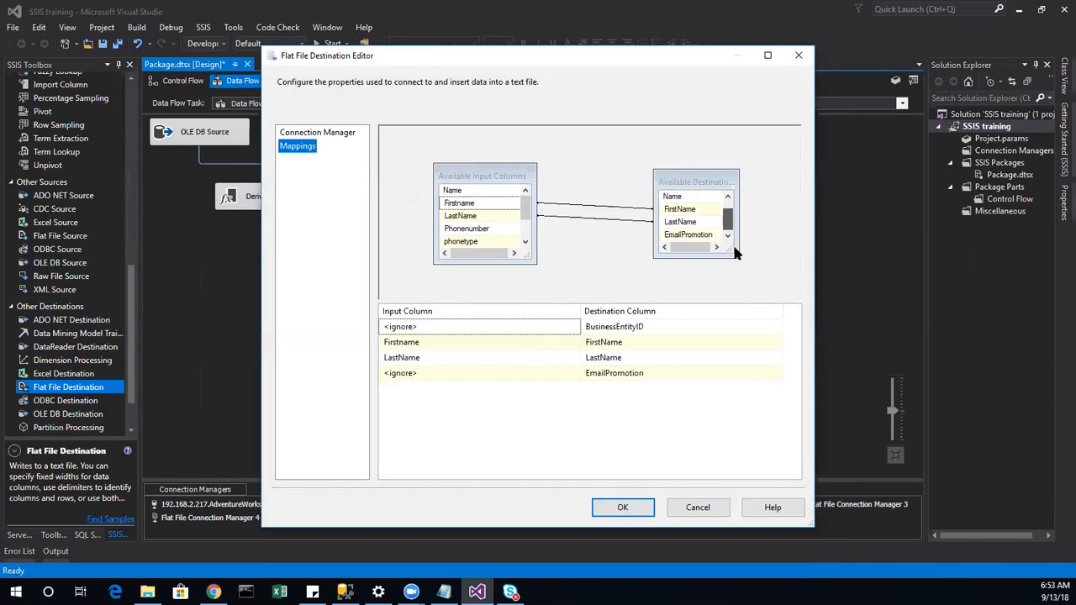
scroll(528, 244, "down", 1)
scroll(530, 246, "up", 1)
left_click(698, 507)
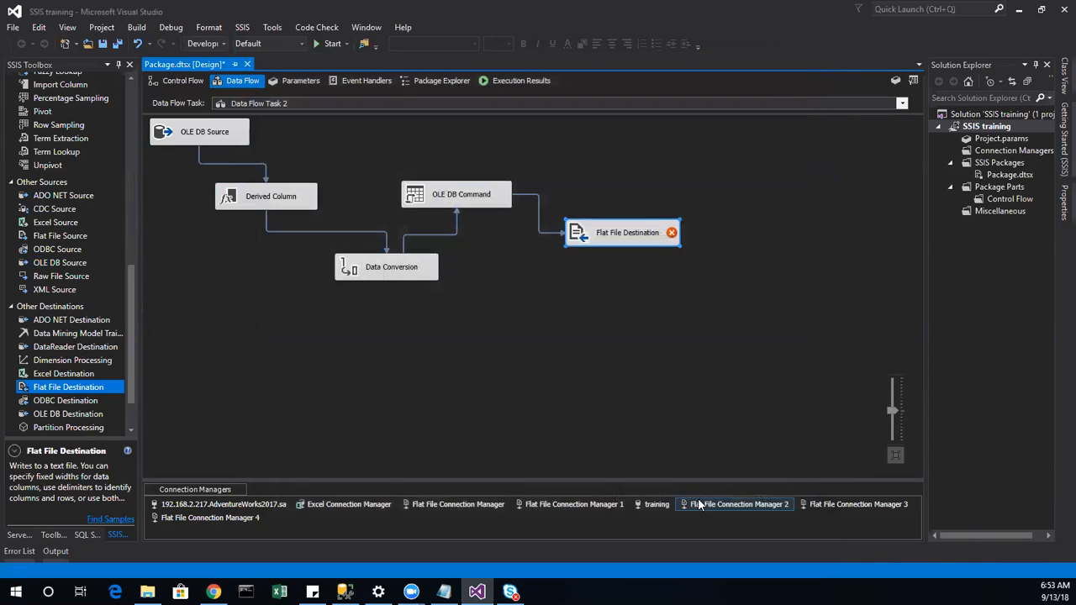
Step: Point the Flat File Destination at Flat File Connection Manager 4 and confirm the one-to-one mappings
double_click(610, 238)
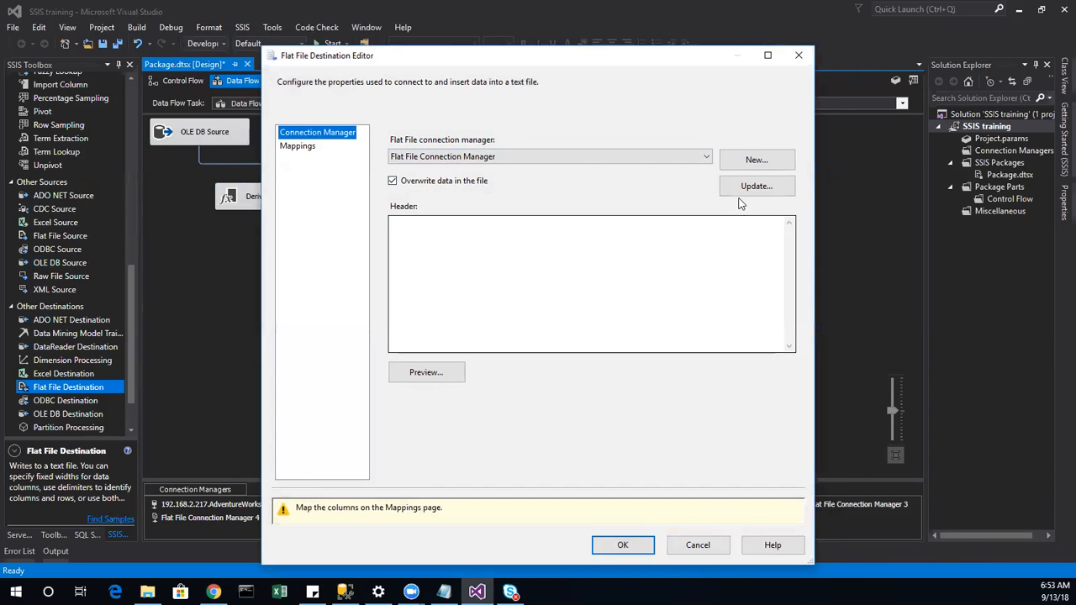
left_click(707, 157)
left_click(598, 210)
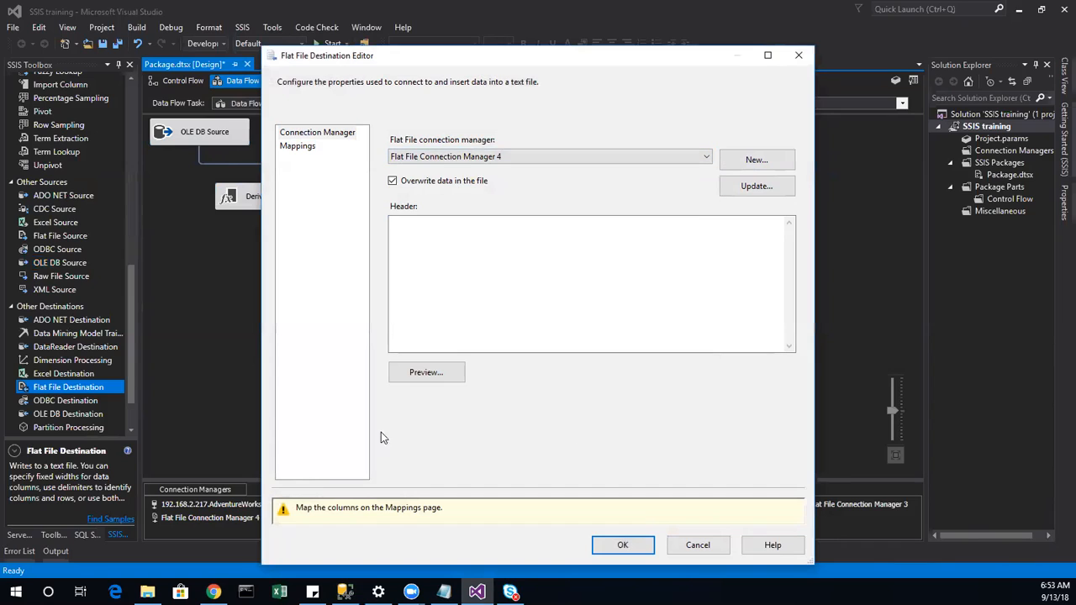
left_click(299, 148)
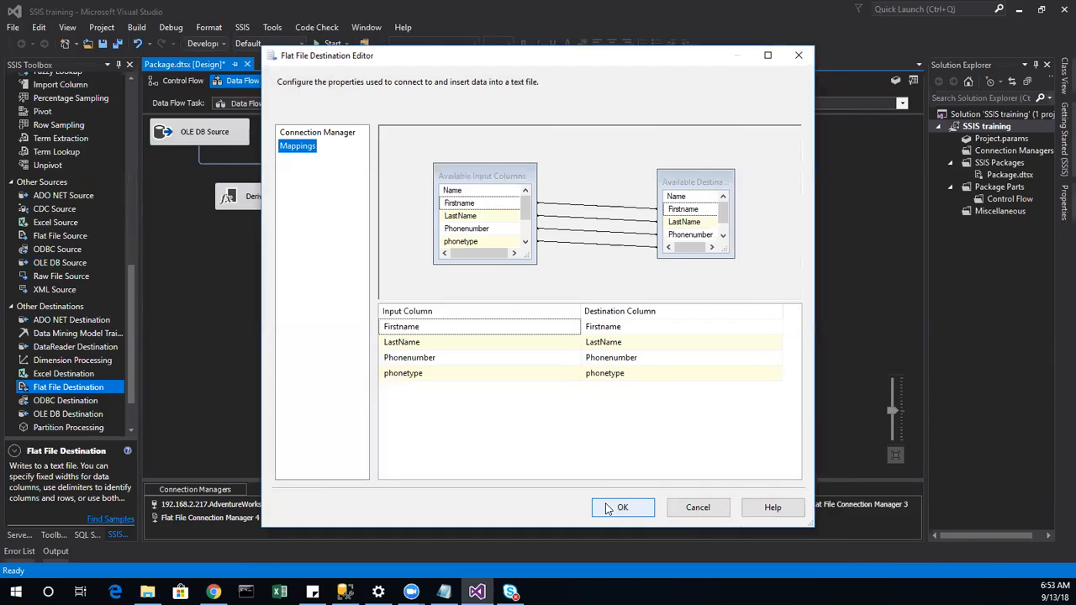
left_click(622, 507)
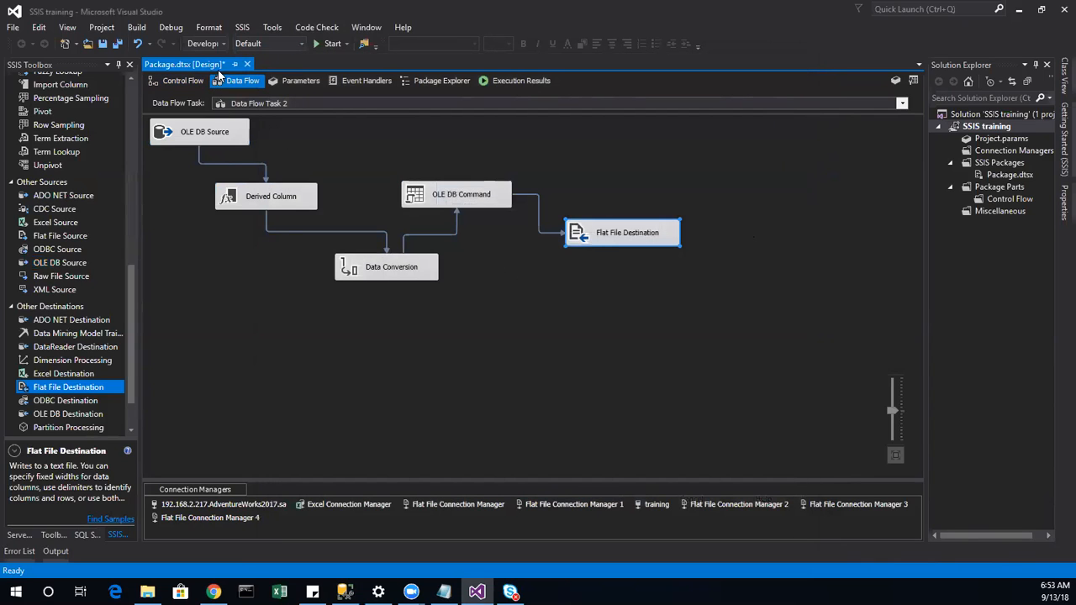
Step: Execute Data Flow Task 2 alone from its Control Flow context menu
left_click(183, 80)
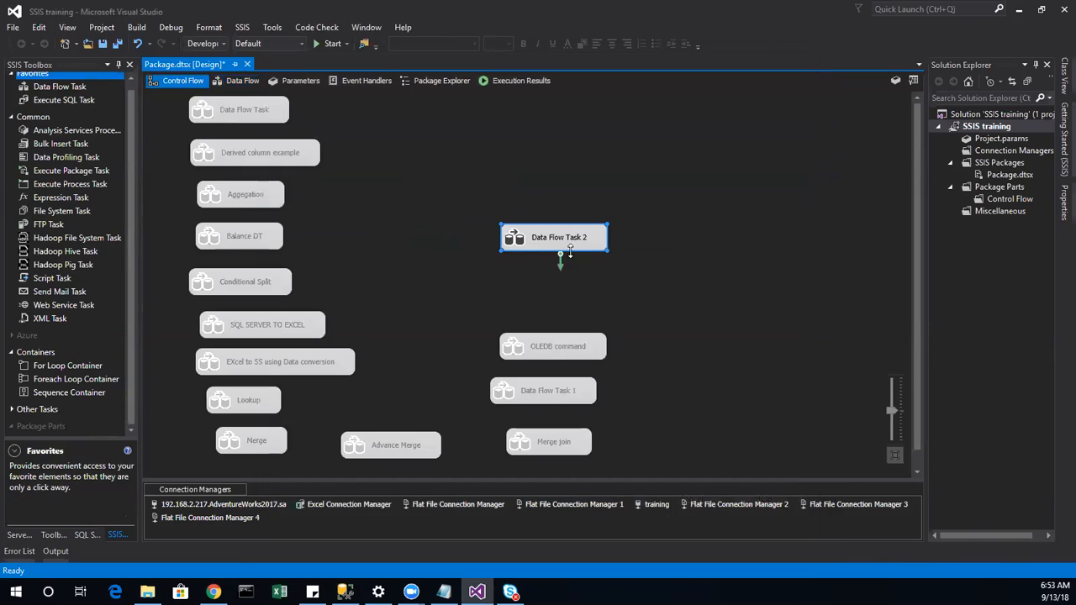
right_click(569, 244)
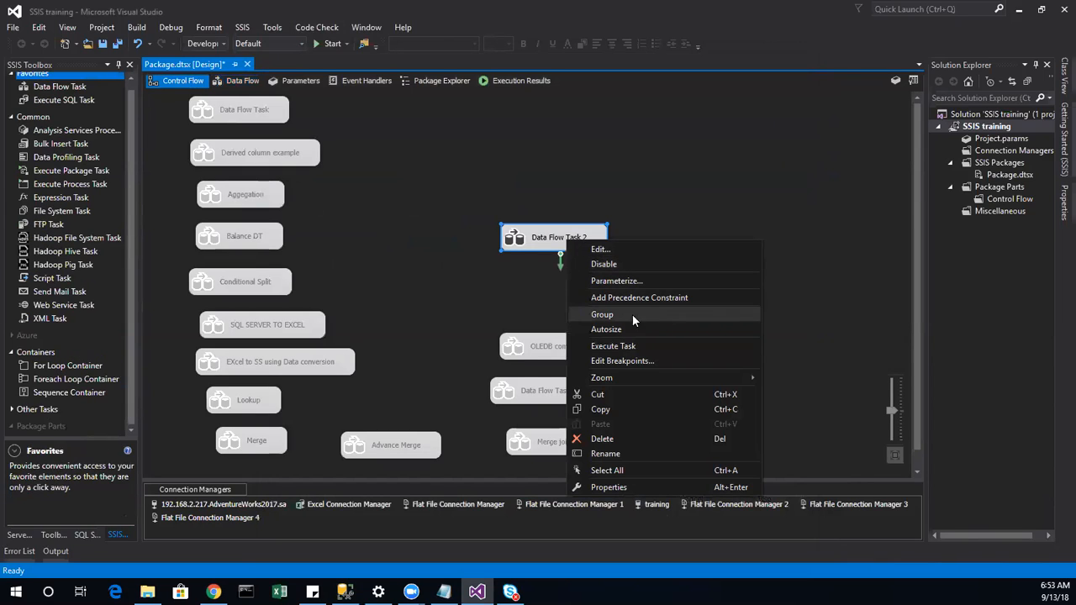
left_click(632, 347)
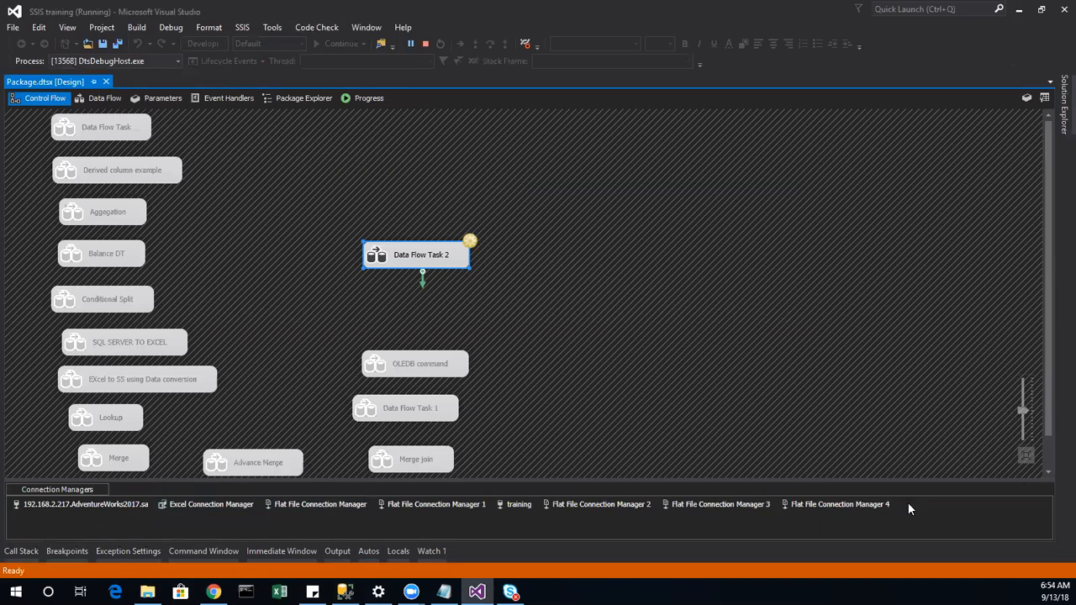
mouse_move(147, 592)
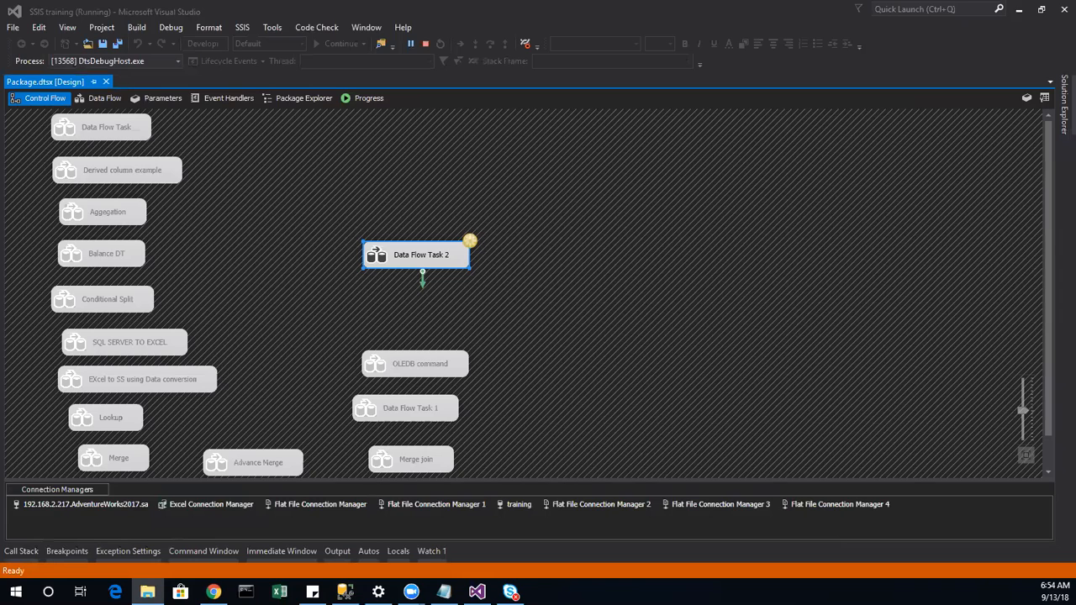
Step: Position the SSIS training folder window and watch Data Flow Task 2 run on the Data Flow tab
left_click_drag(1075, 119, 964, 119)
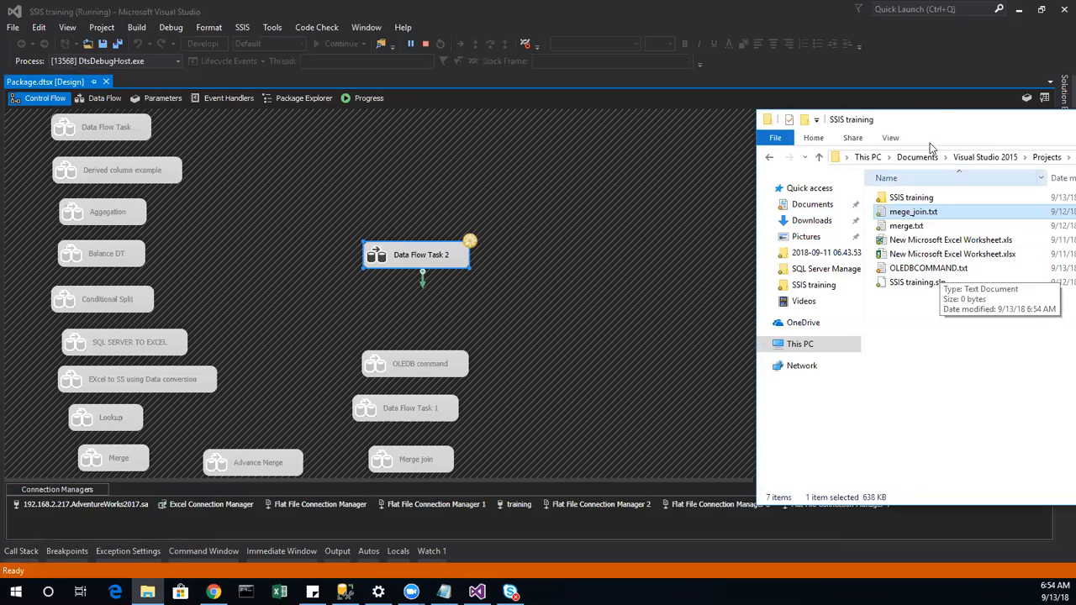
left_click_drag(939, 121, 999, 137)
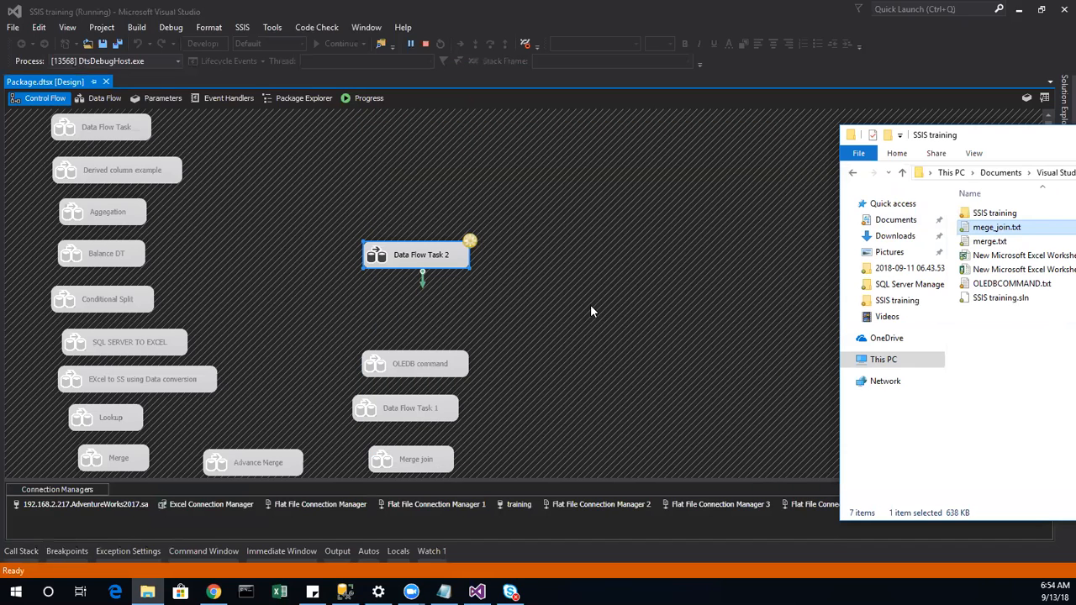
left_click(101, 98)
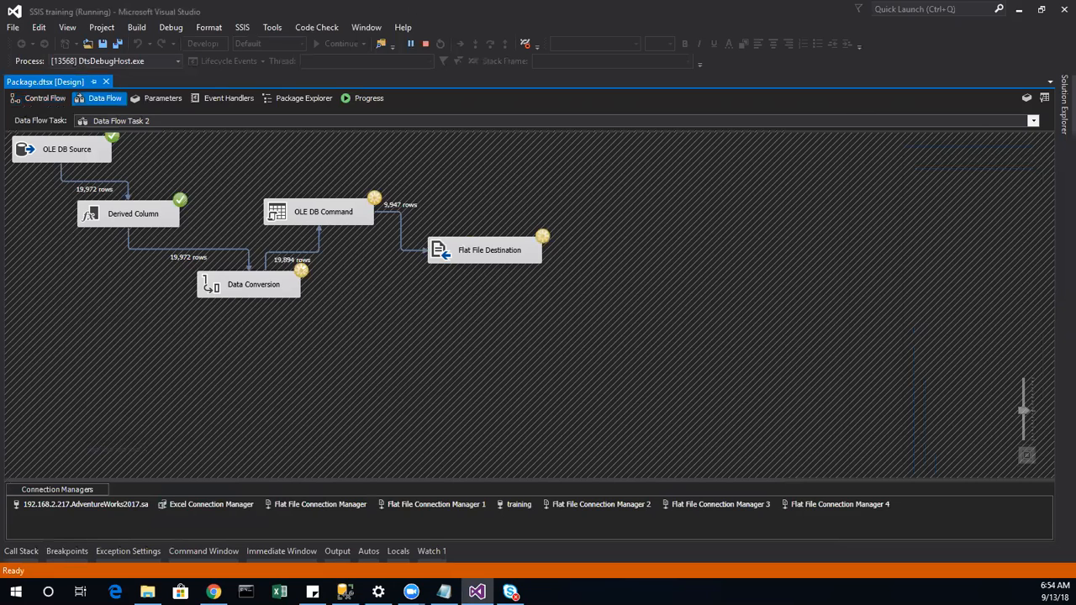
Step: Rearrange the folder window and stop debugging once the 19,972 rows are written
key("alt+Tab")
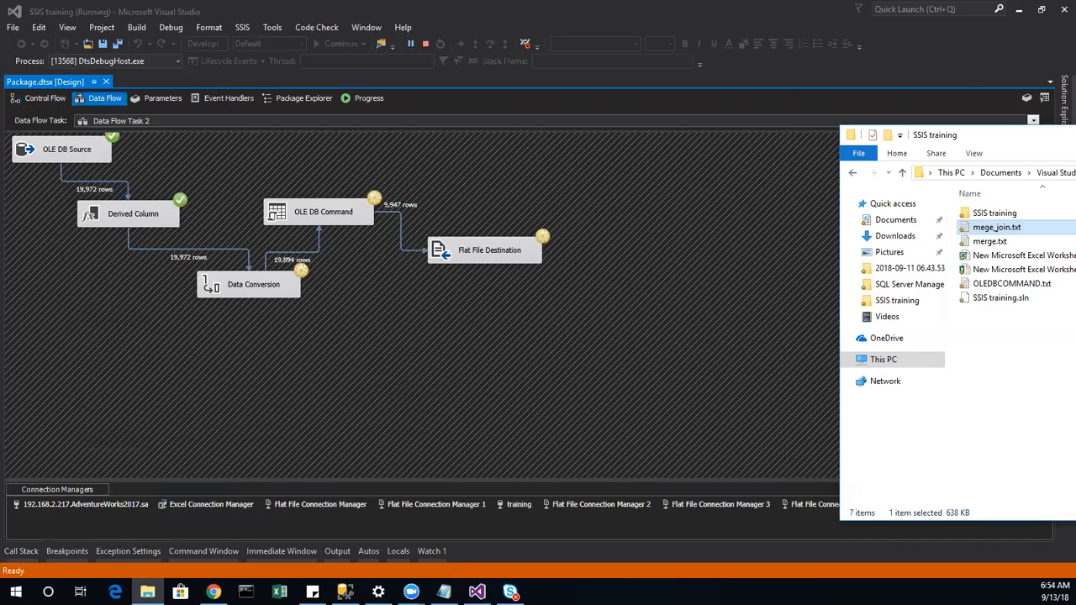
left_click_drag(996, 135, 749, 72)
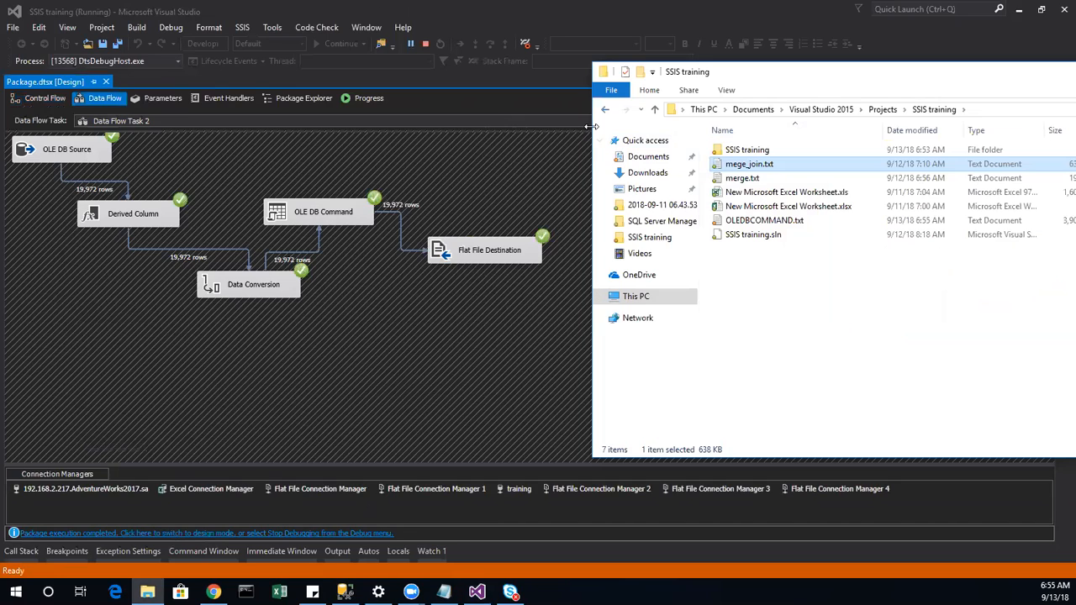
left_click_drag(592, 126, 721, 126)
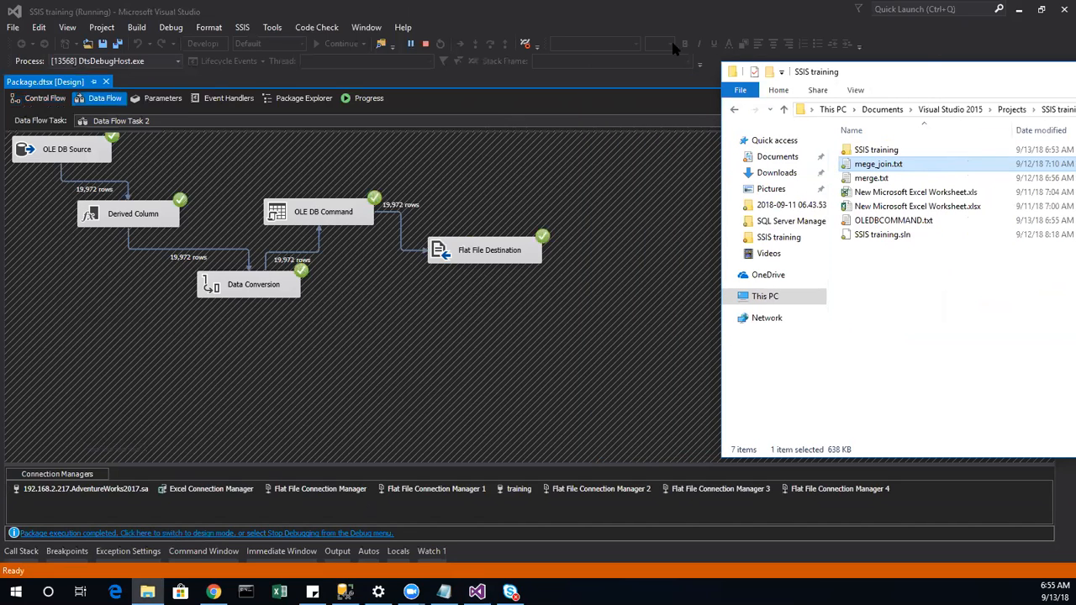
left_click(425, 42)
key("alt+Tab")
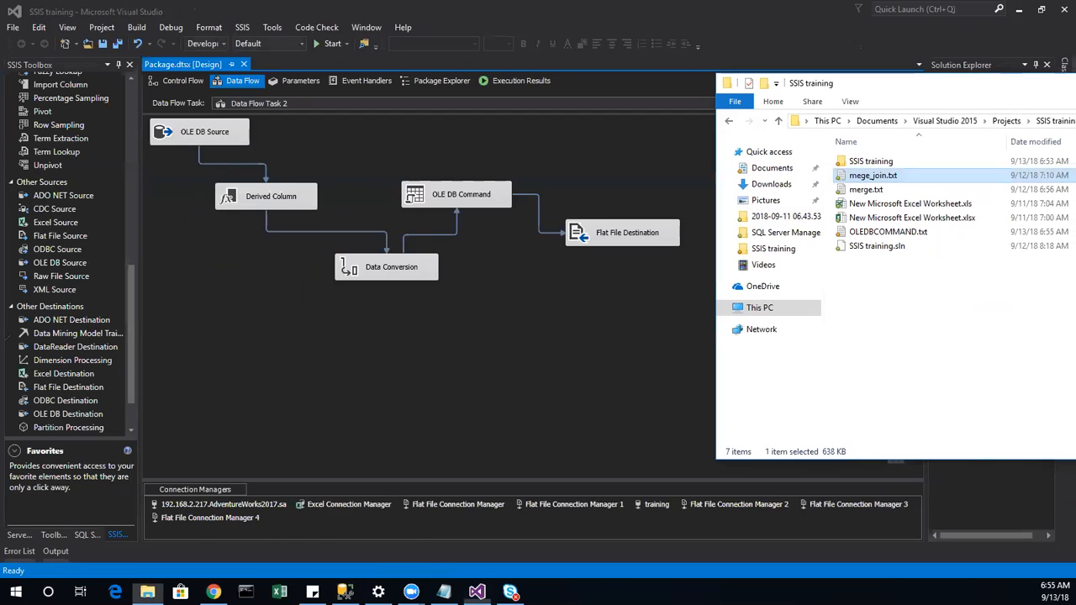
Step: Open OLEDBCOMMAND.txt from the folder and select its header and first rows
left_click_drag(992, 83, 457, 103)
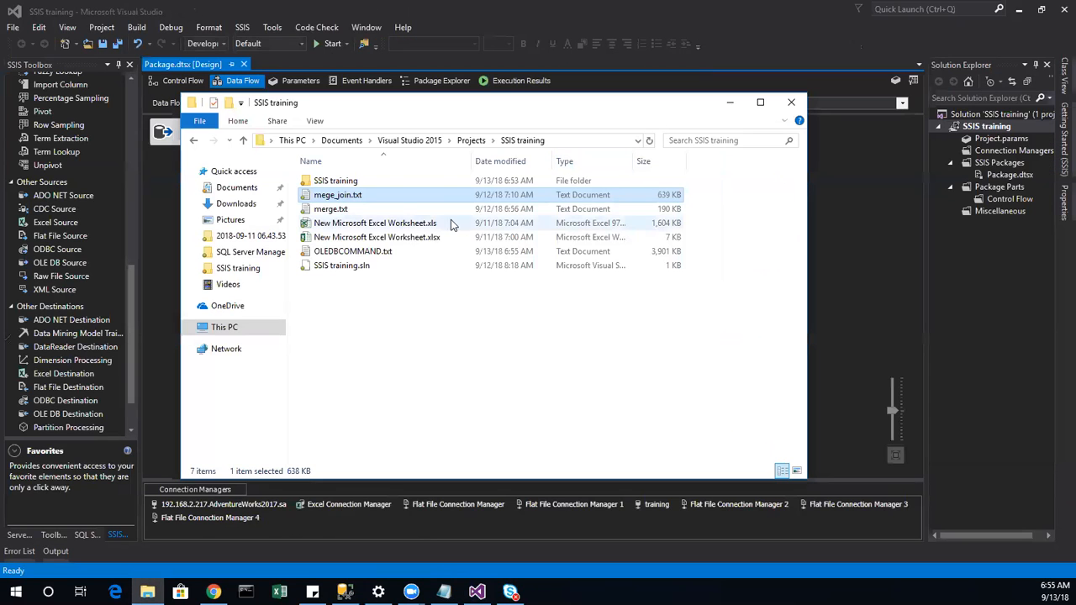
double_click(355, 255)
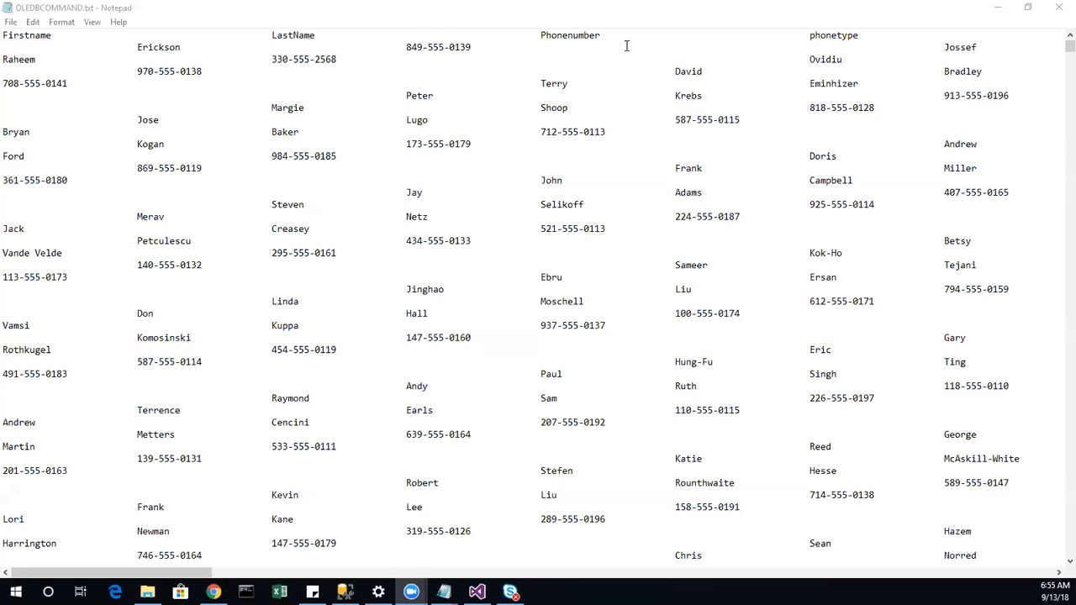
left_click_drag(439, 38, 402, 110)
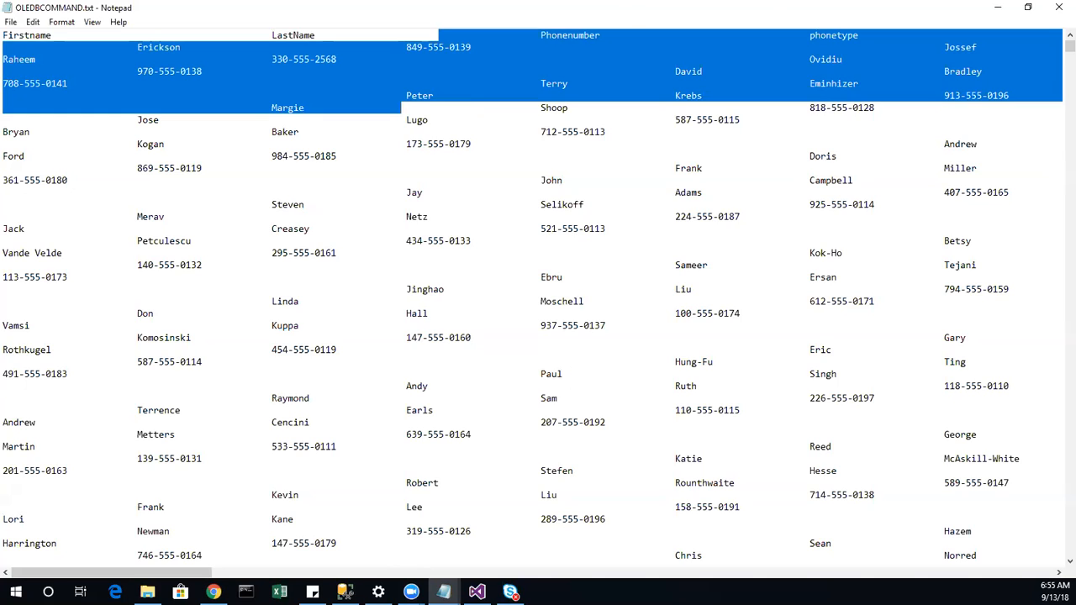
Step: Clear the Notepad selection and bring Visual Studio's package designer to the front
key("alt+Tab")
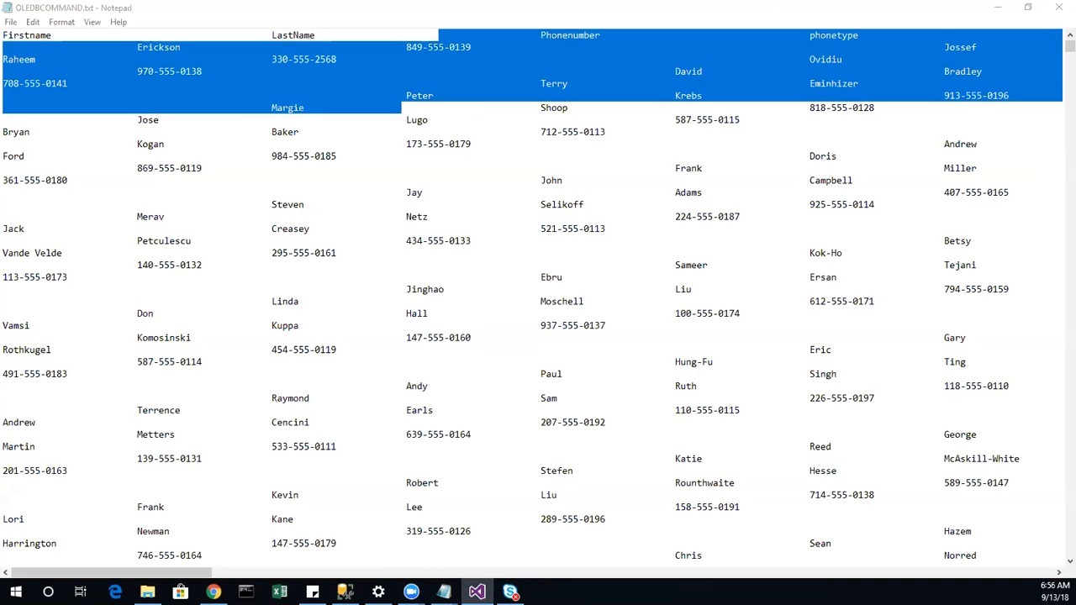
left_click(664, 373)
key("alt+Tab")
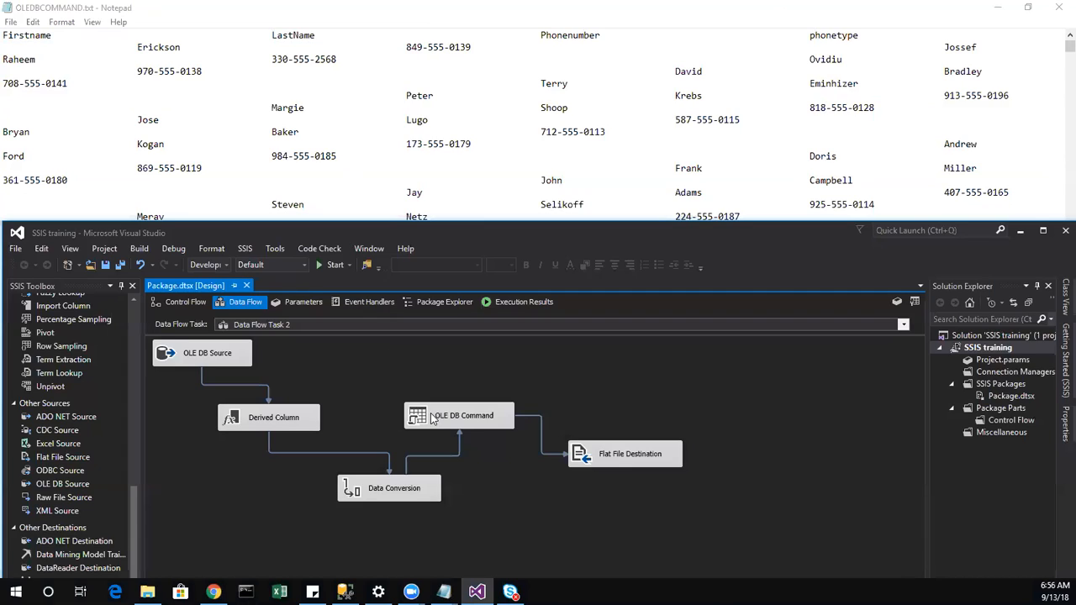
left_click(445, 425)
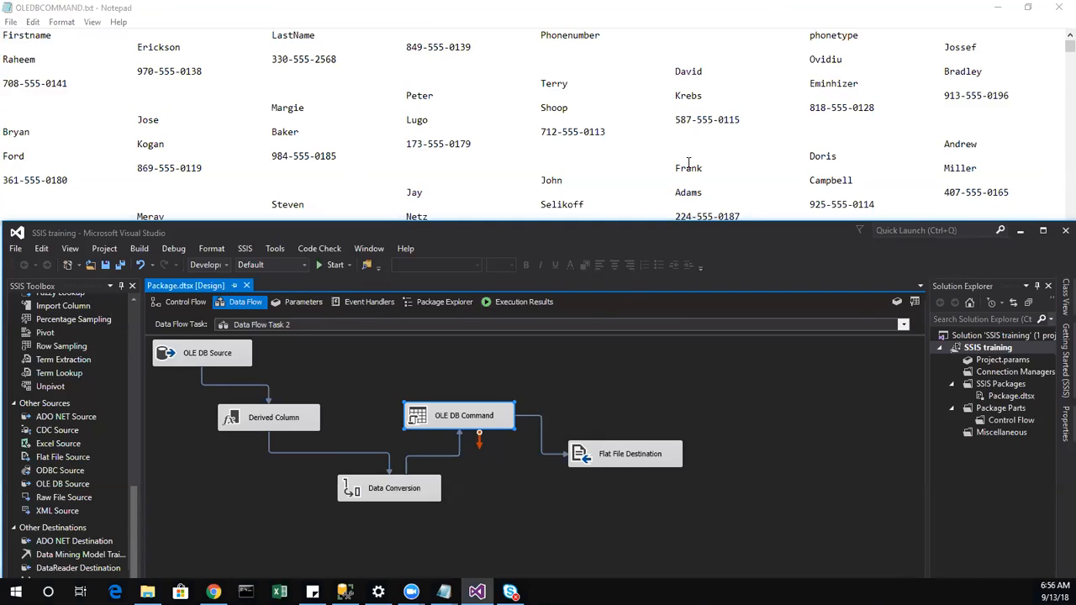
Step: Maximize Visual Studio and show Package.dtsx's Control Flow with Data Flow Task 2 and the OLEDB command task
left_click_drag(681, 234, 676, 214)
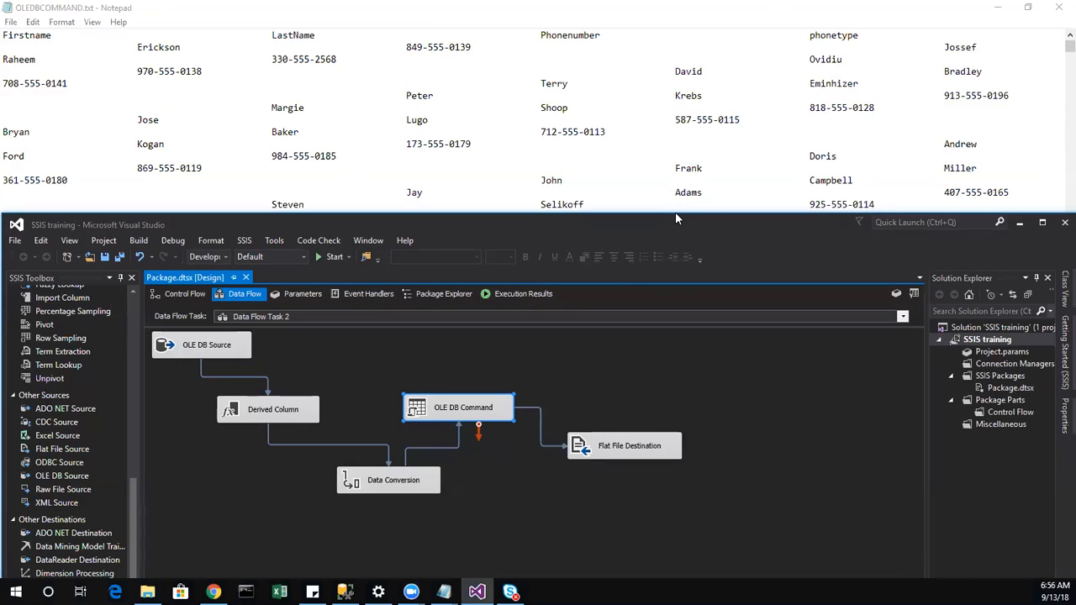
double_click(676, 216)
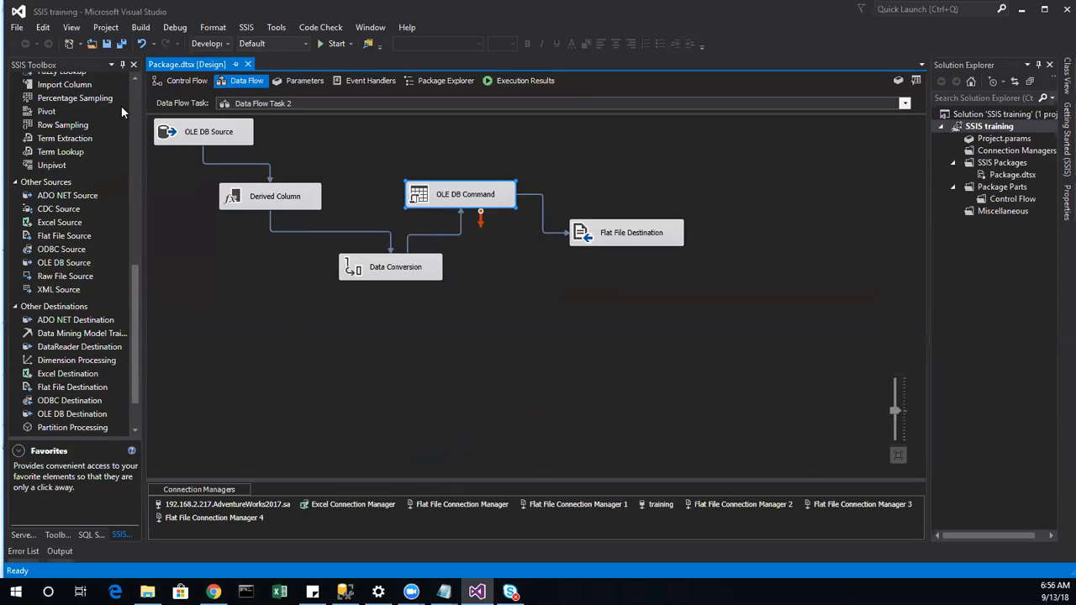
left_click(183, 81)
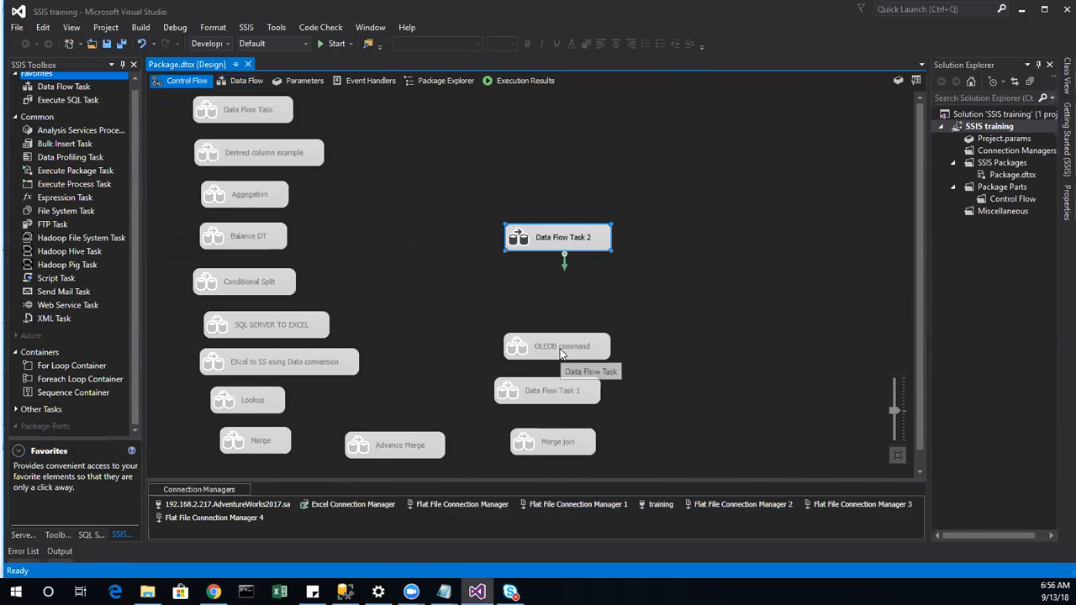
Step: Open the OLEDB command task's data flow and preview the Flat File Source's sample rows
double_click(600, 352)
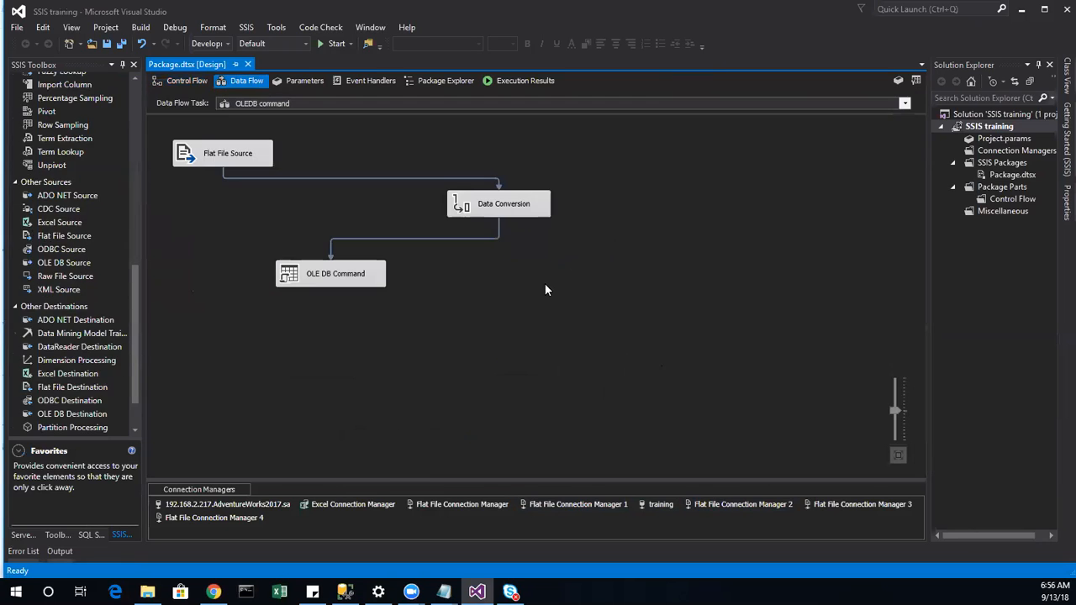
left_click(263, 157)
double_click(262, 156)
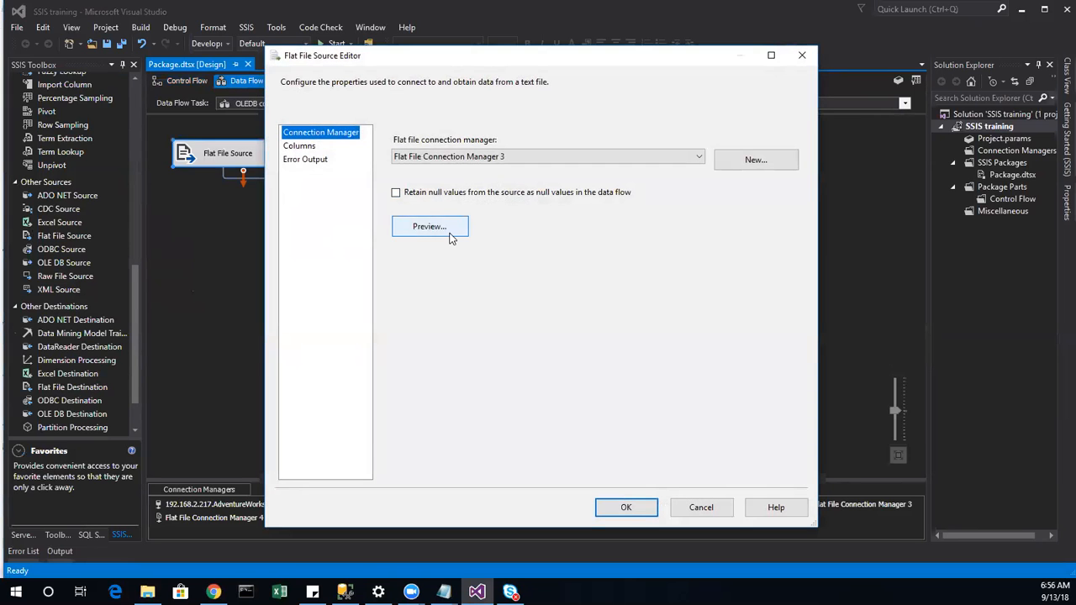
left_click(465, 240)
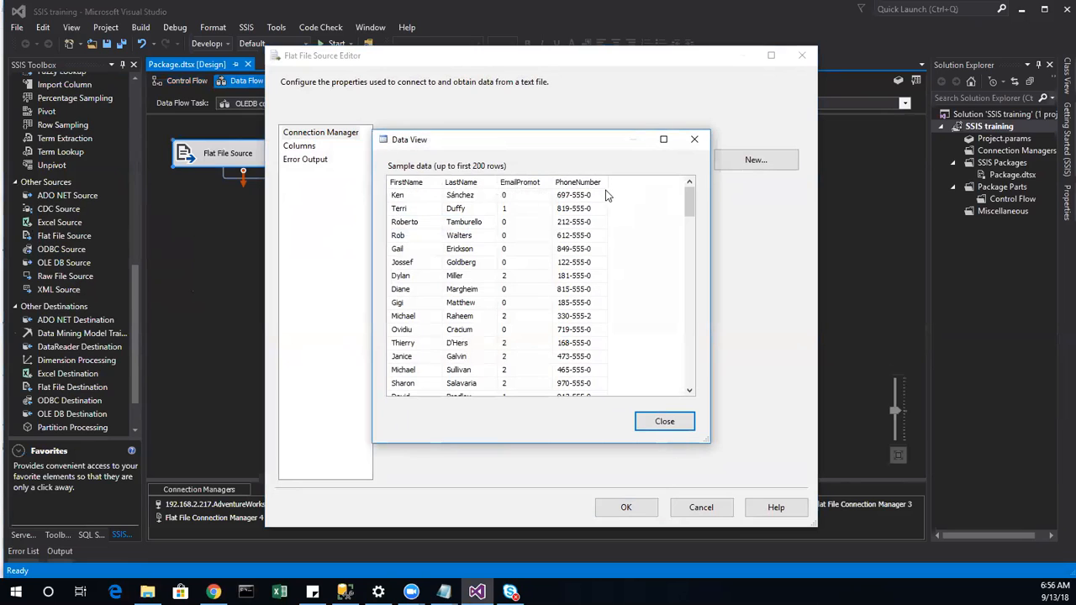
left_click(664, 423)
left_click(701, 508)
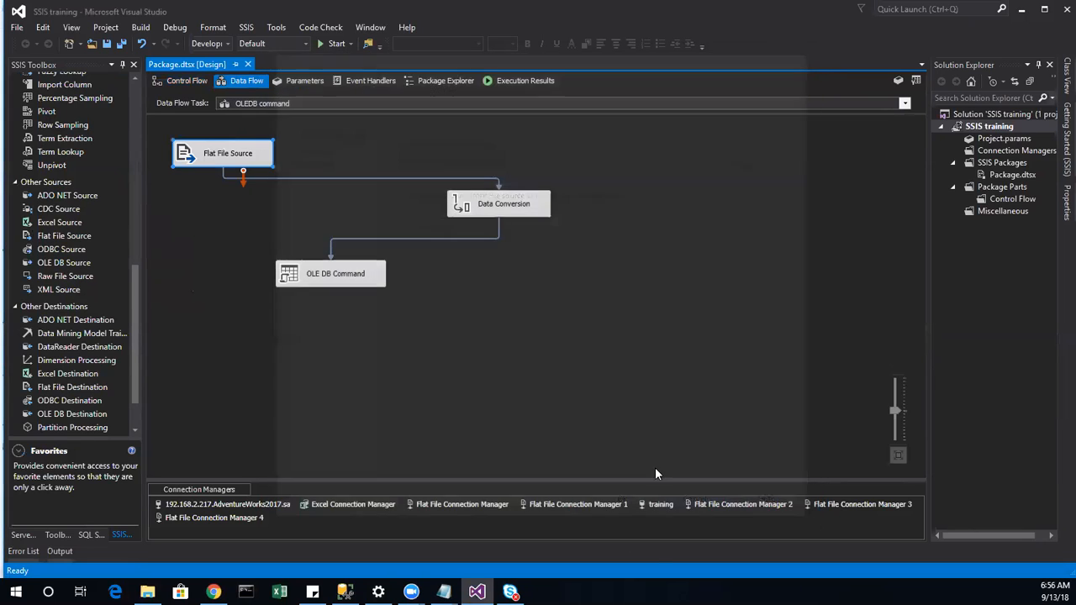
Step: Review the OLE DB Command's Component Properties in its Advanced Editor, then cancel
left_click(500, 209)
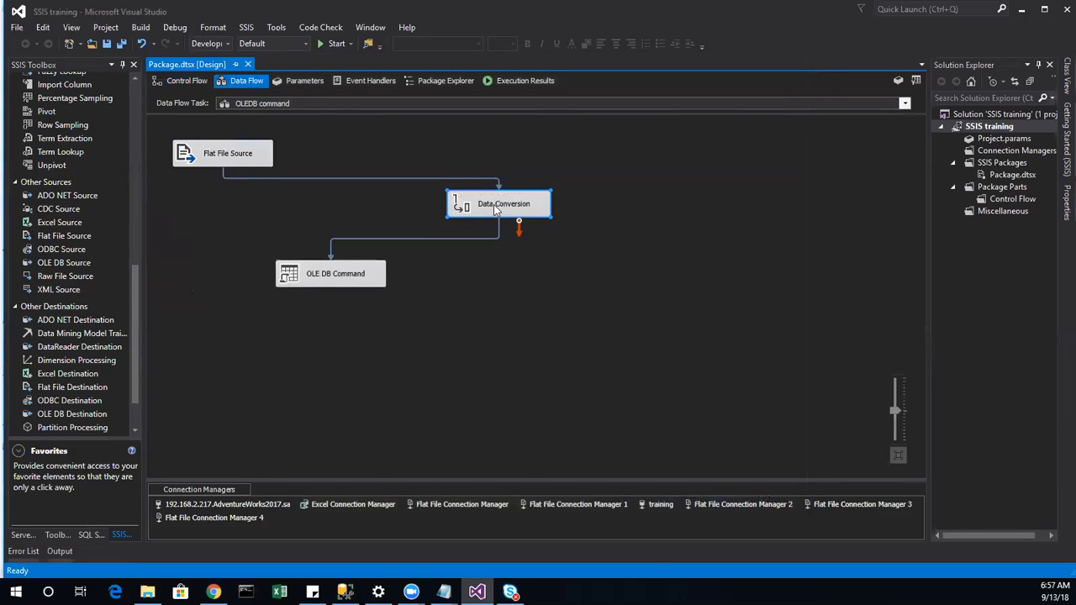
left_click(334, 283)
double_click(334, 286)
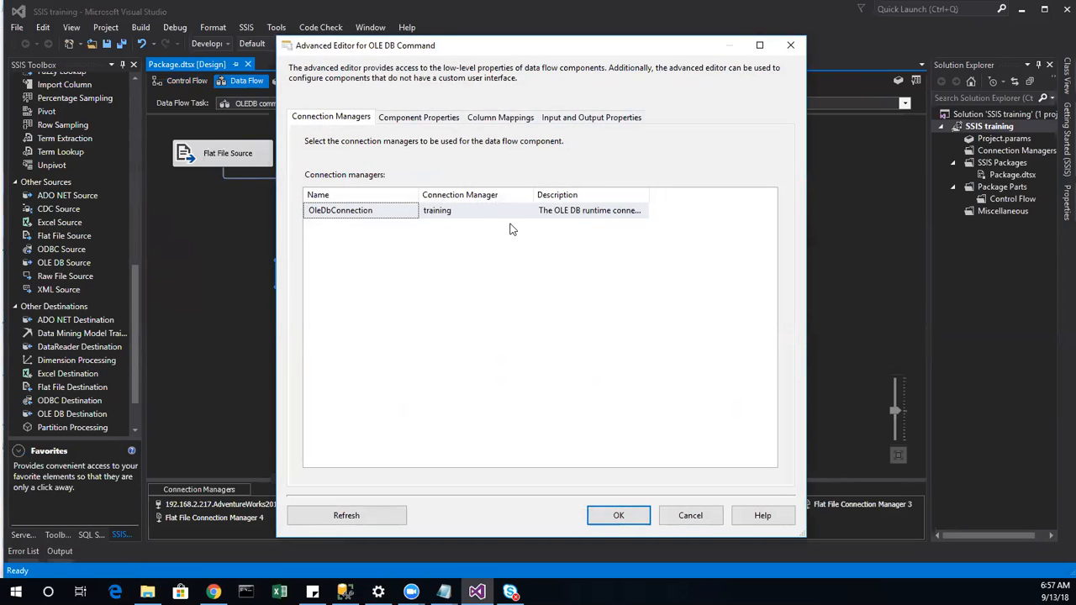
left_click(446, 121)
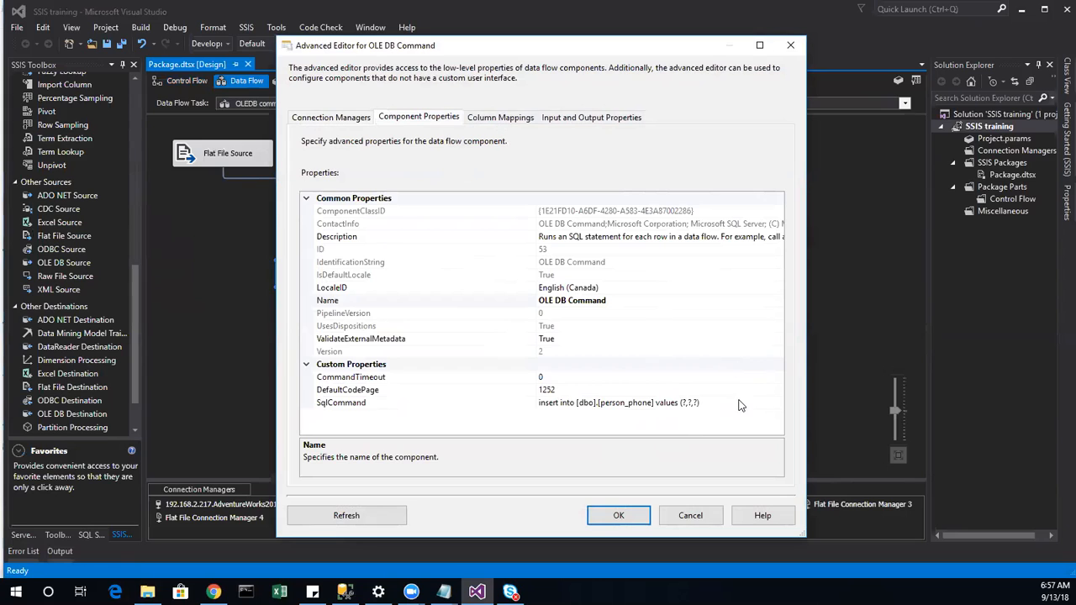
left_click(696, 513)
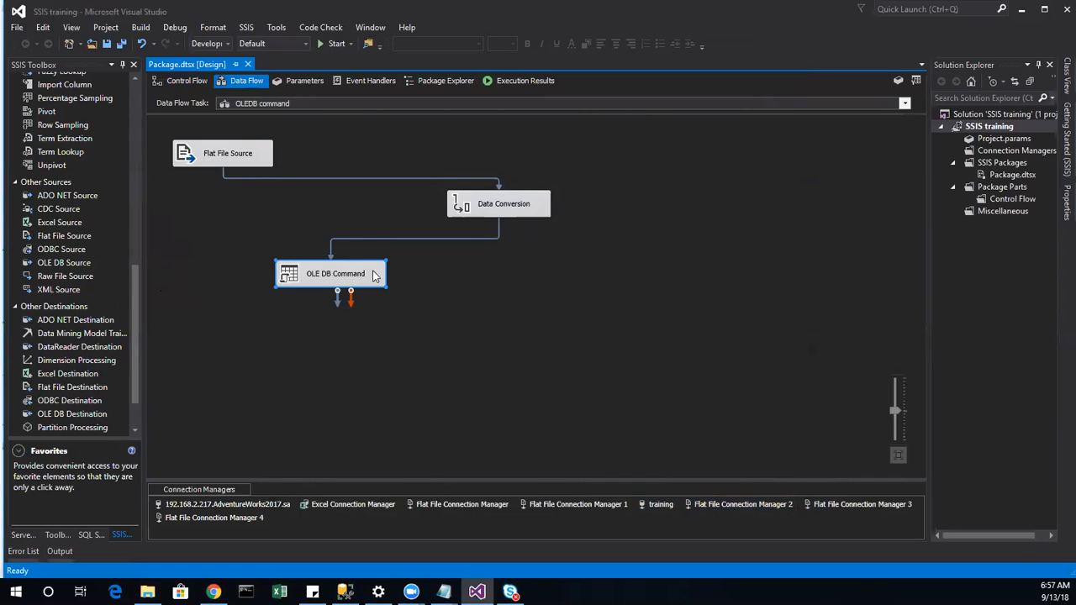
Step: Open Data Flow Task 2 and preview the OLE DB Source's person_phone query results without changes
left_click(186, 80)
double_click(577, 237)
left_click(453, 203)
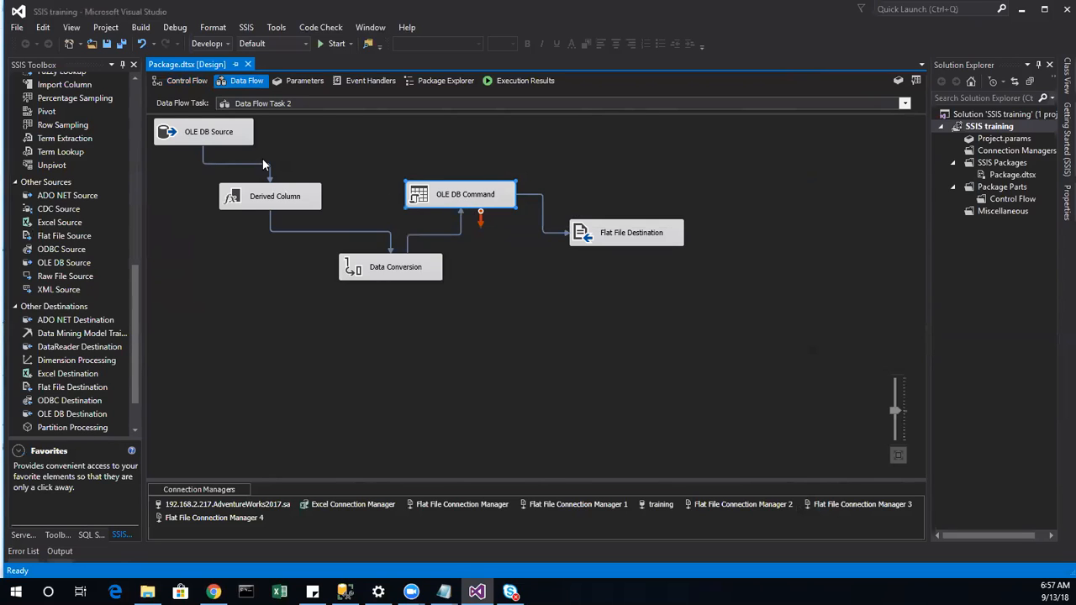
left_click(223, 140)
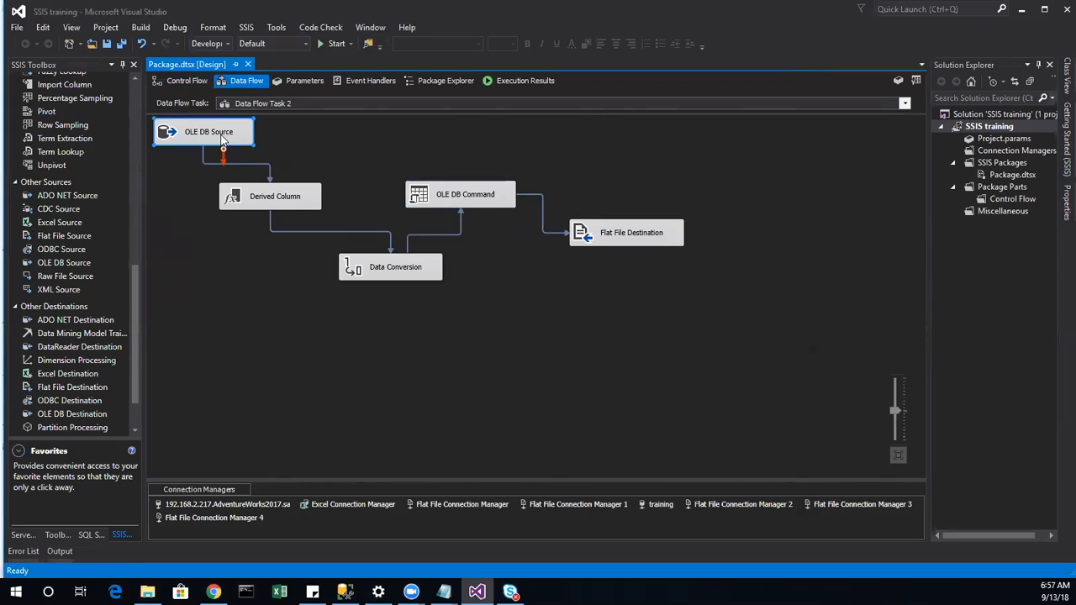
double_click(243, 122)
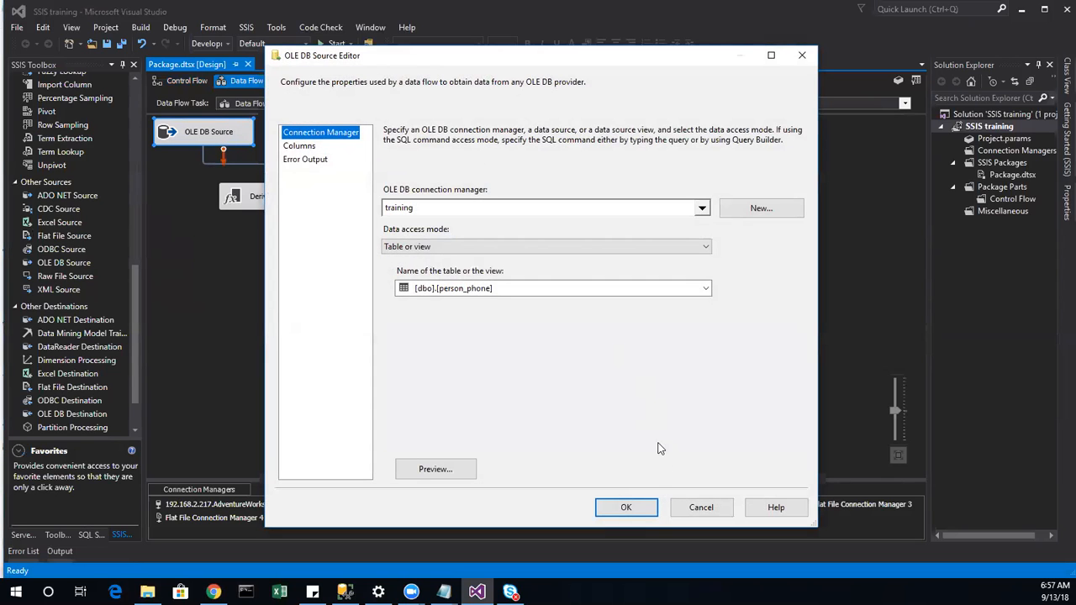
left_click(435, 473)
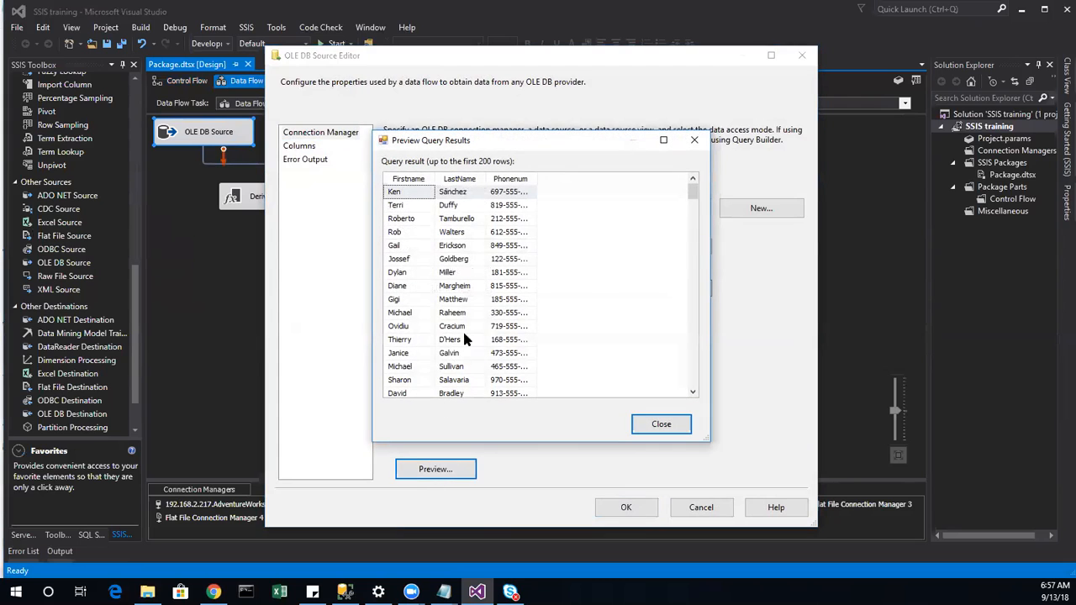
left_click(663, 429)
left_click(701, 507)
Step: Check the OLE DB Command's SqlCommand, exec dbo.sp_returnphonetype ?, ? output, then cancel
double_click(473, 212)
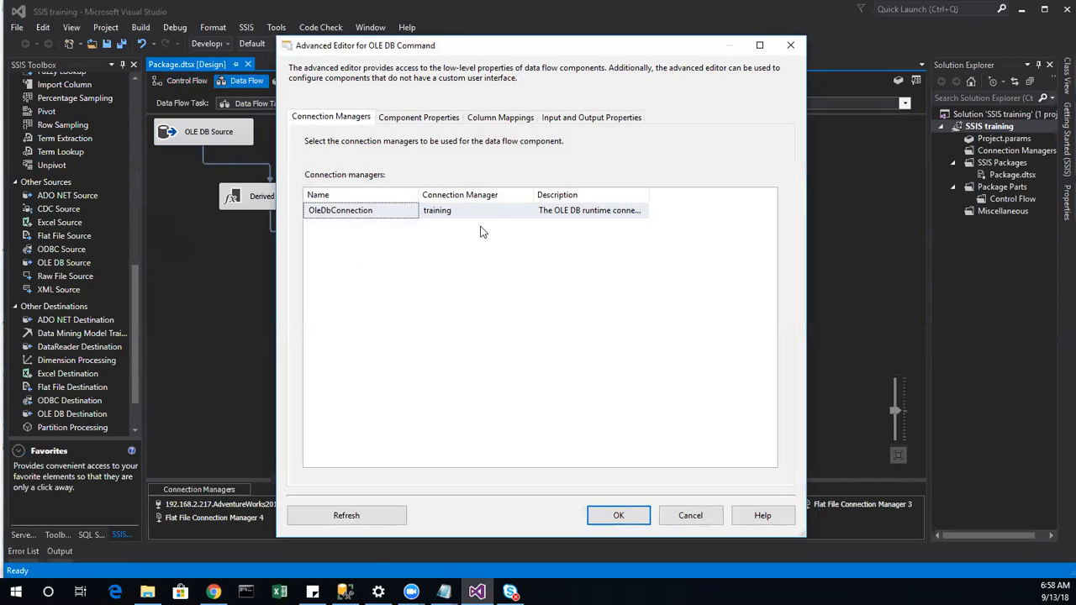
left_click(427, 120)
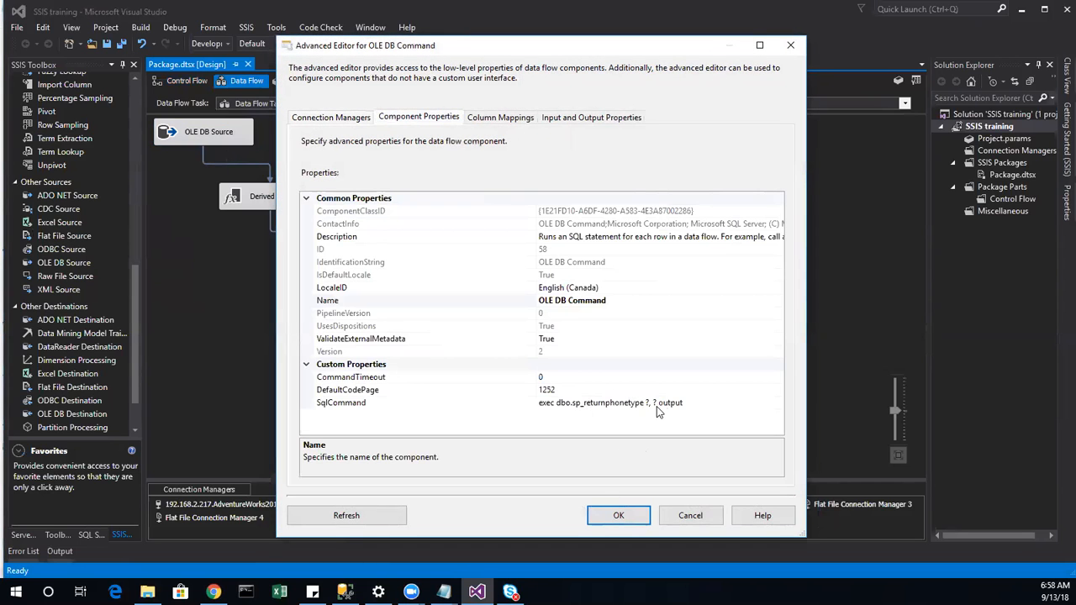
left_click(692, 515)
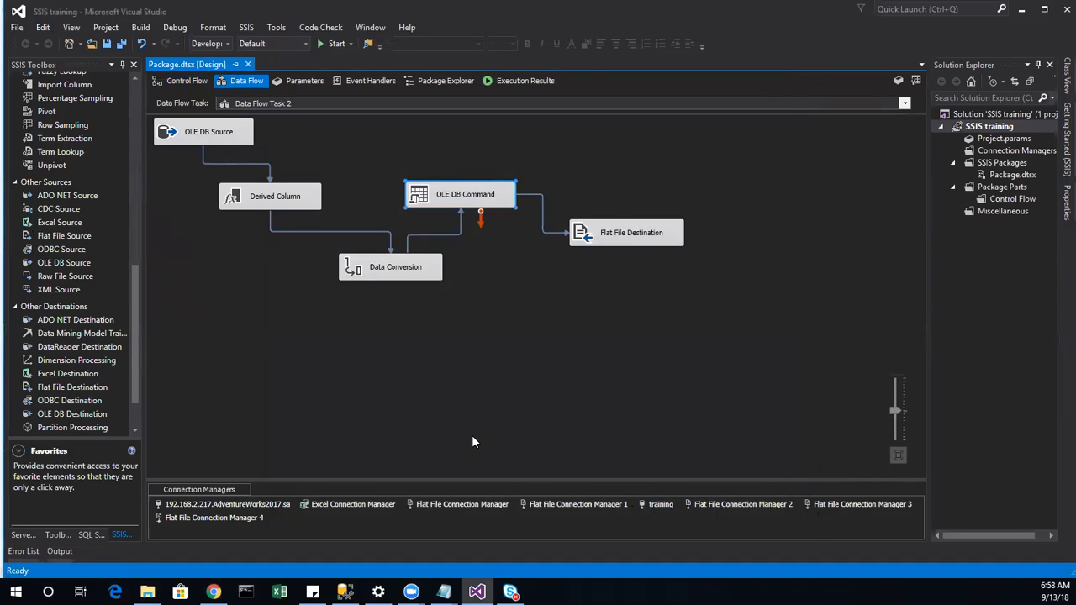
Step: Move the Flat File Destination right, then return to Control Flow and nudge Data Flow Task 2 lower
left_click_drag(602, 235, 789, 242)
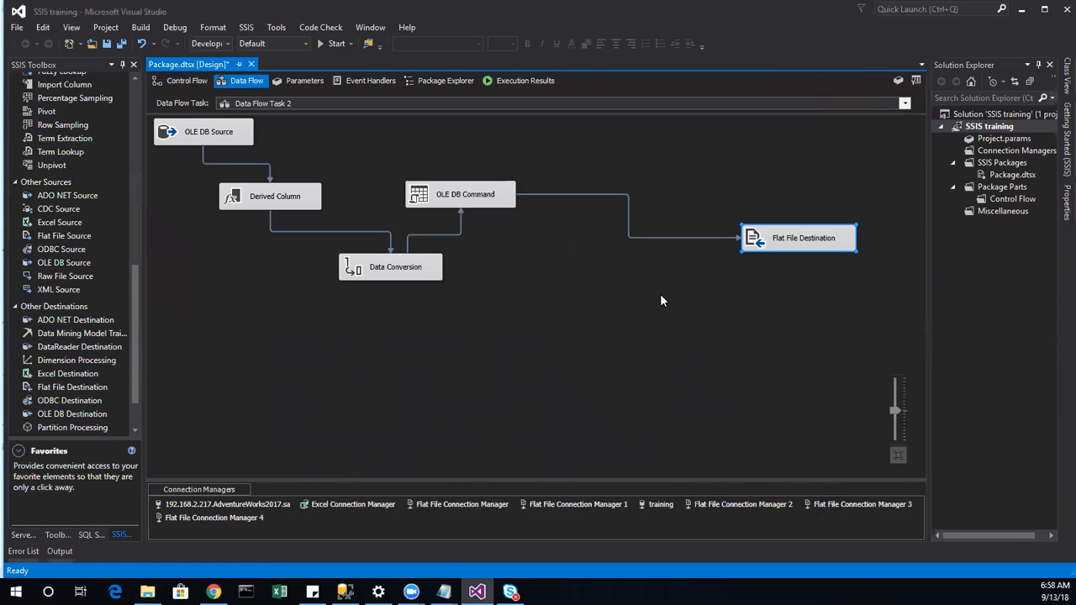
left_click(713, 392)
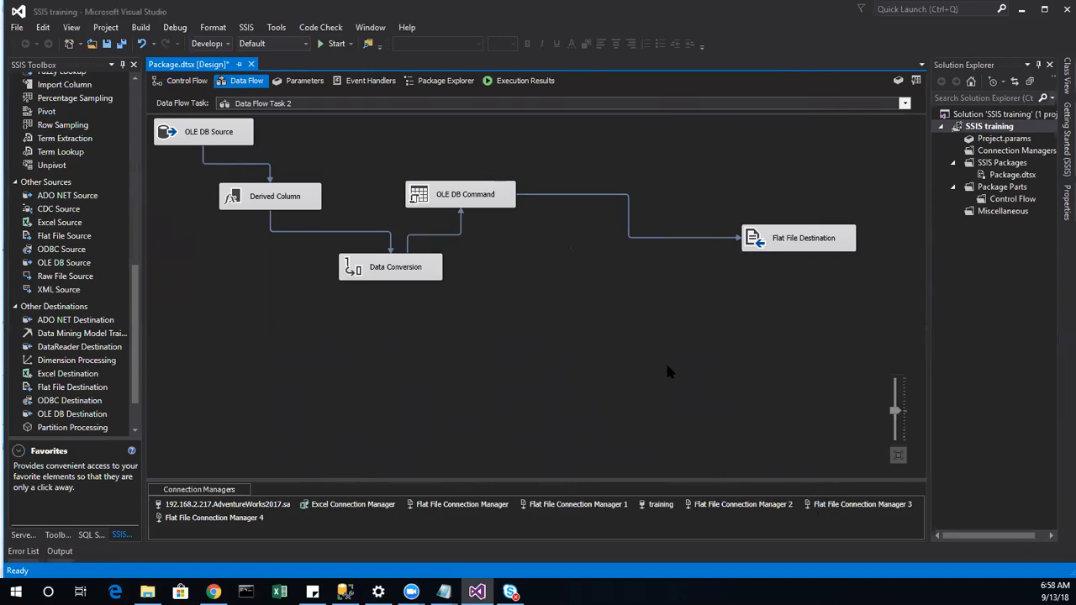
left_click(493, 207)
left_click(160, 79)
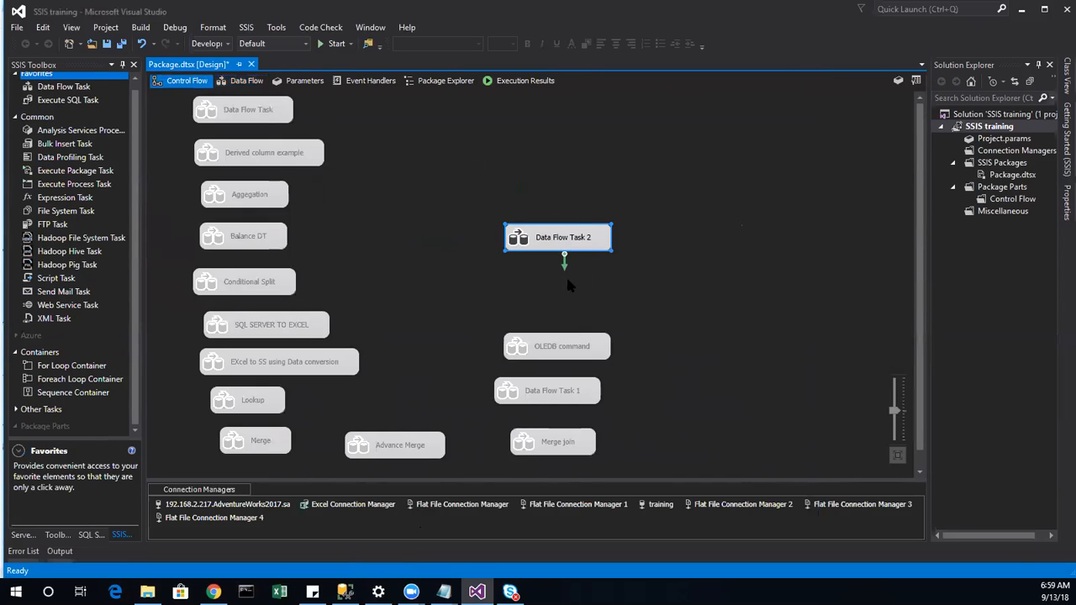
left_click_drag(541, 245, 528, 313)
right_click(567, 307)
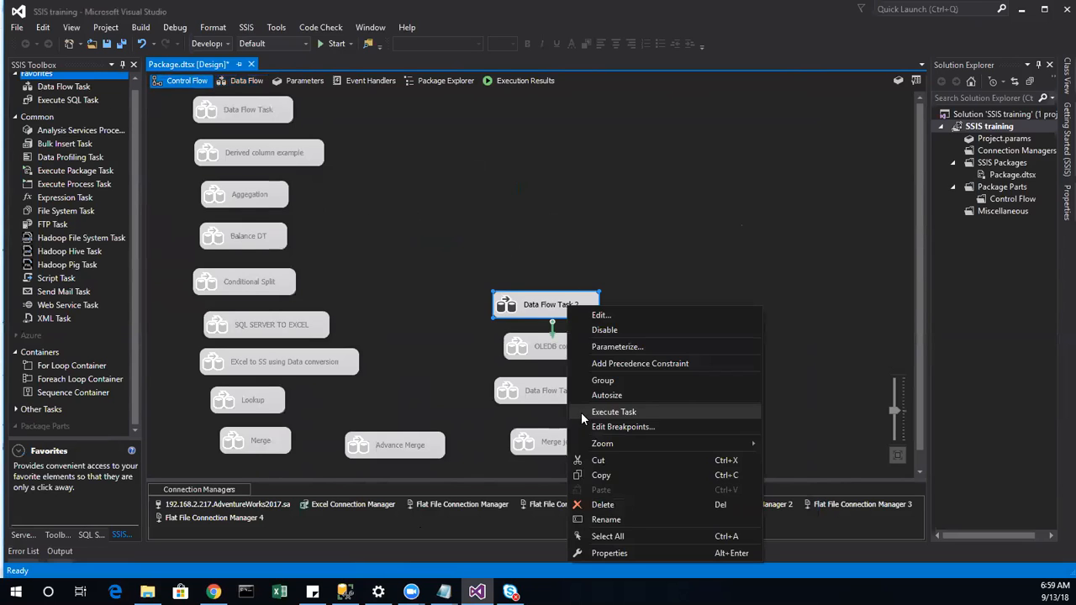
left_click(606, 520)
type("OLED sp")
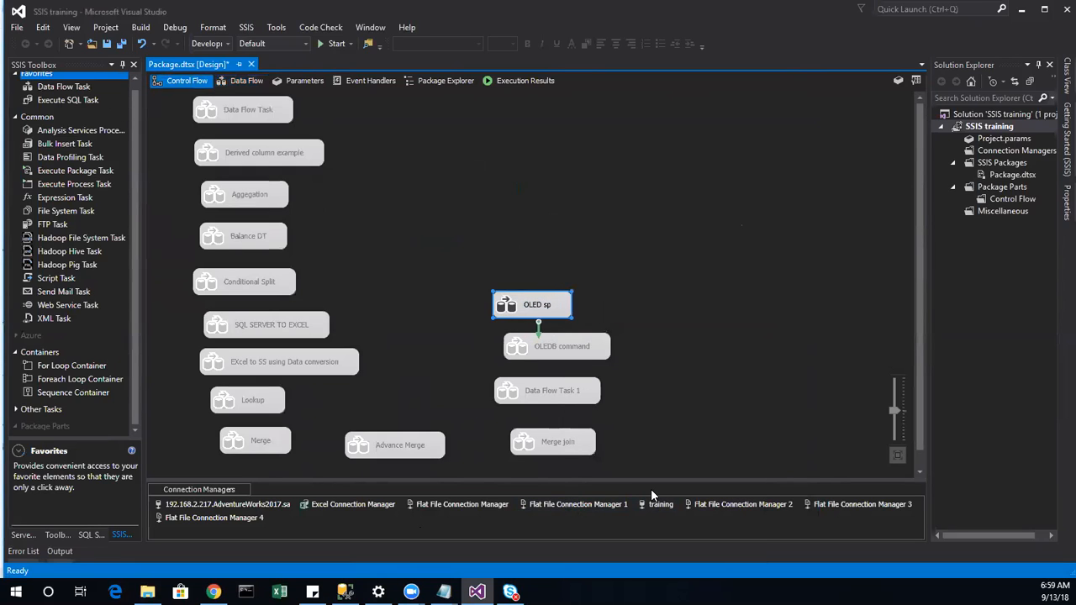
type("command")
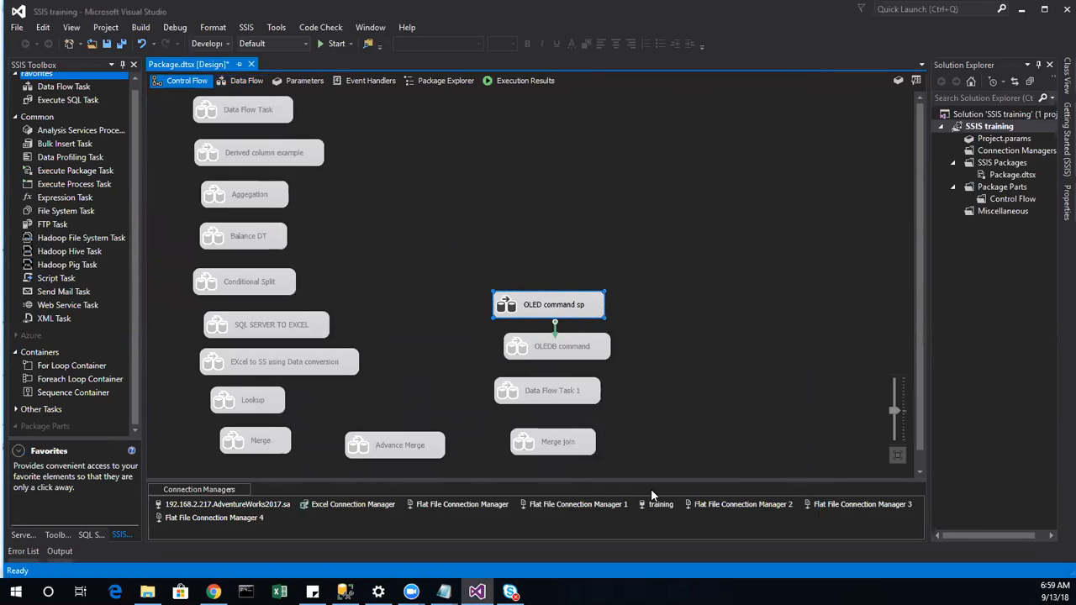
left_click(644, 356)
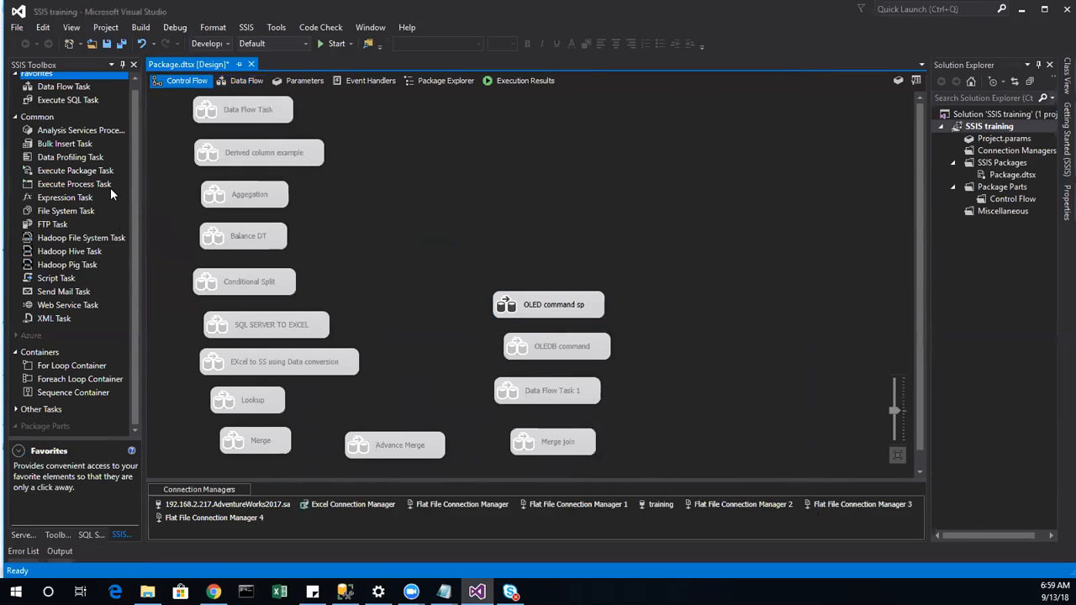
double_click(57, 89)
left_click_drag(189, 113, 540, 265)
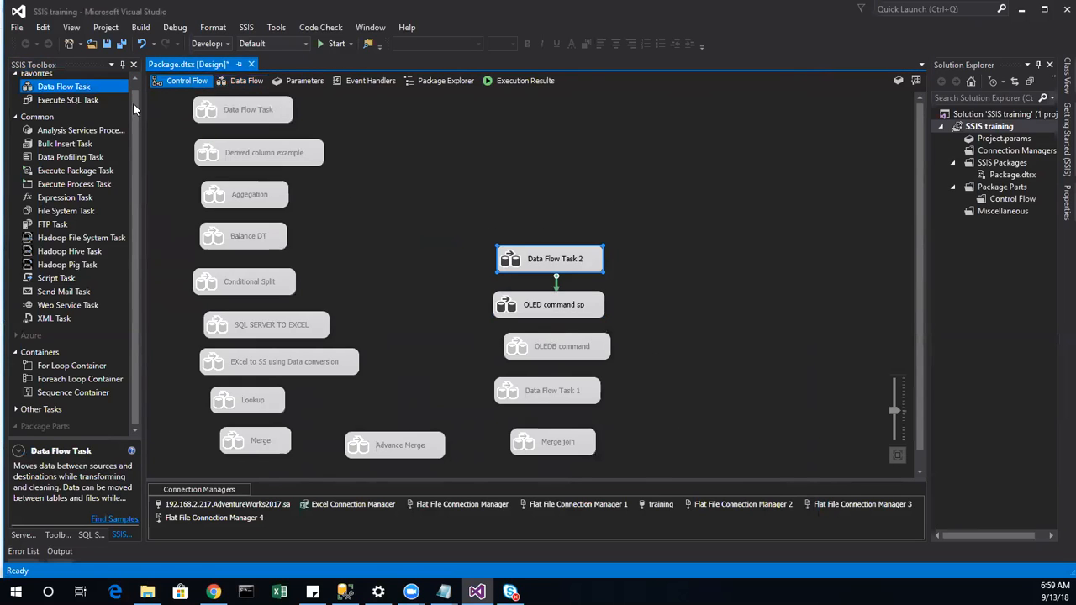
double_click(584, 262)
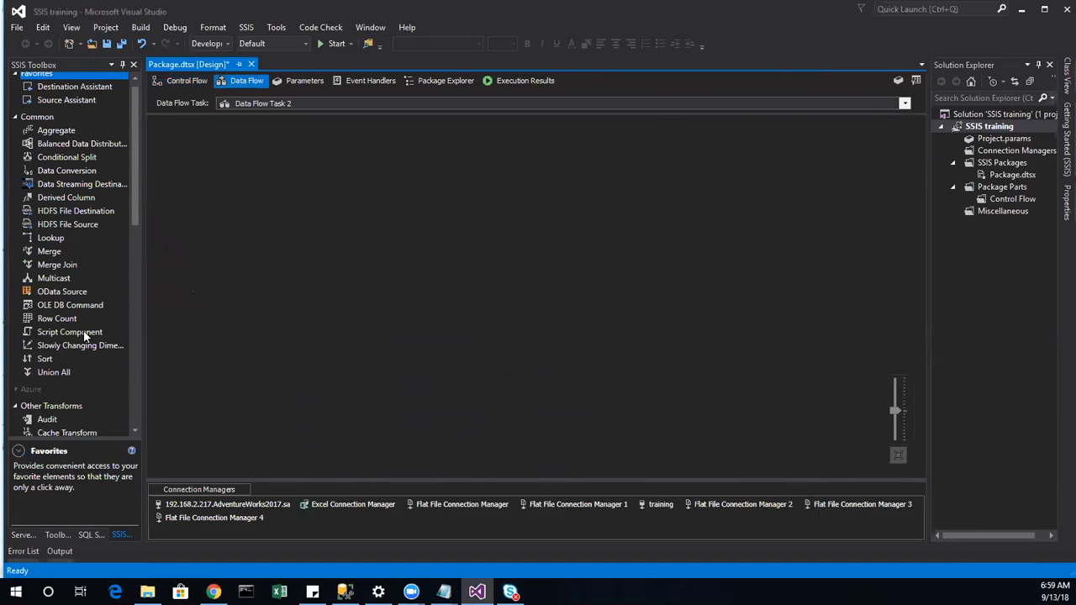
left_click(57, 318)
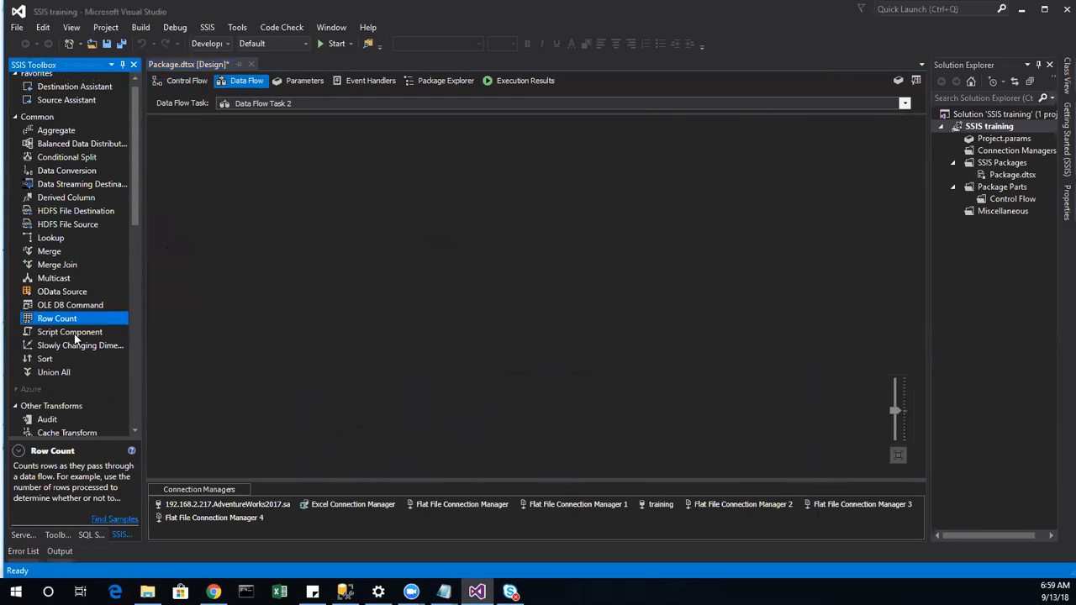
left_click(74, 334)
left_click(74, 345)
left_click(47, 359)
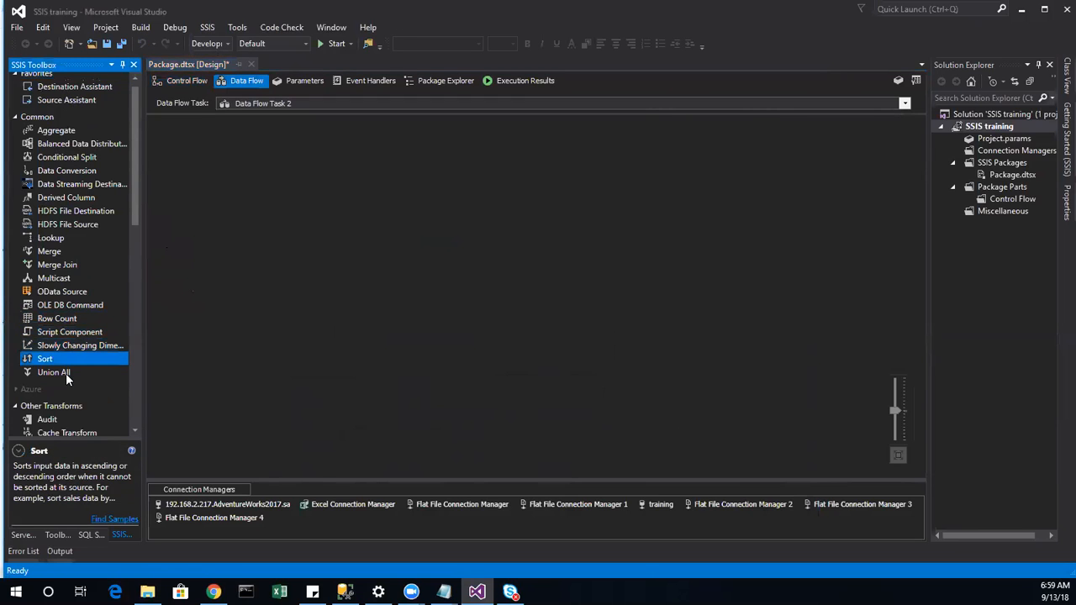
left_click(62, 372)
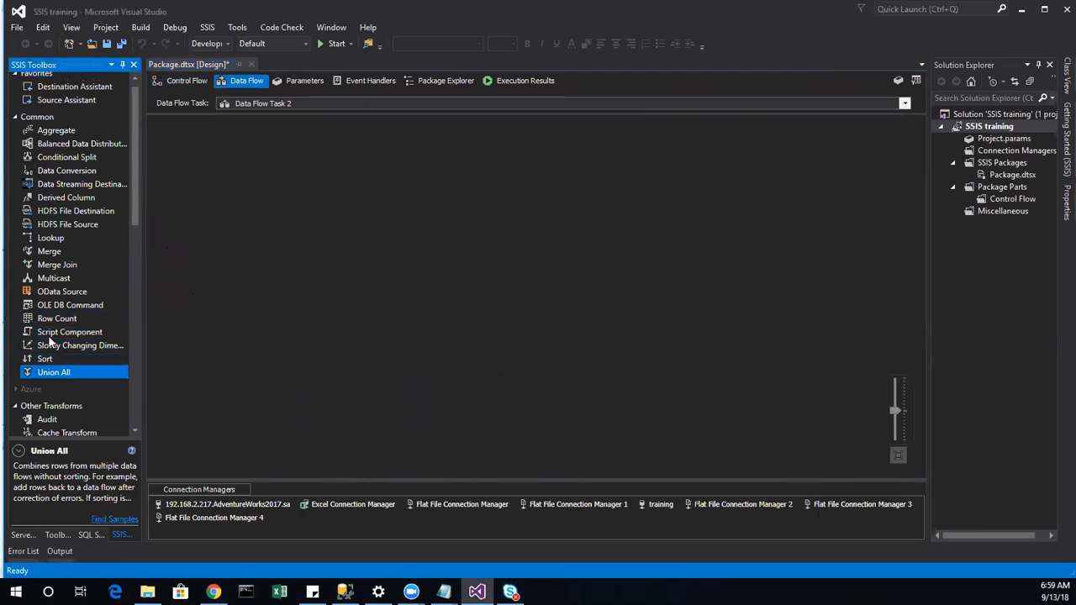
left_click(53, 360)
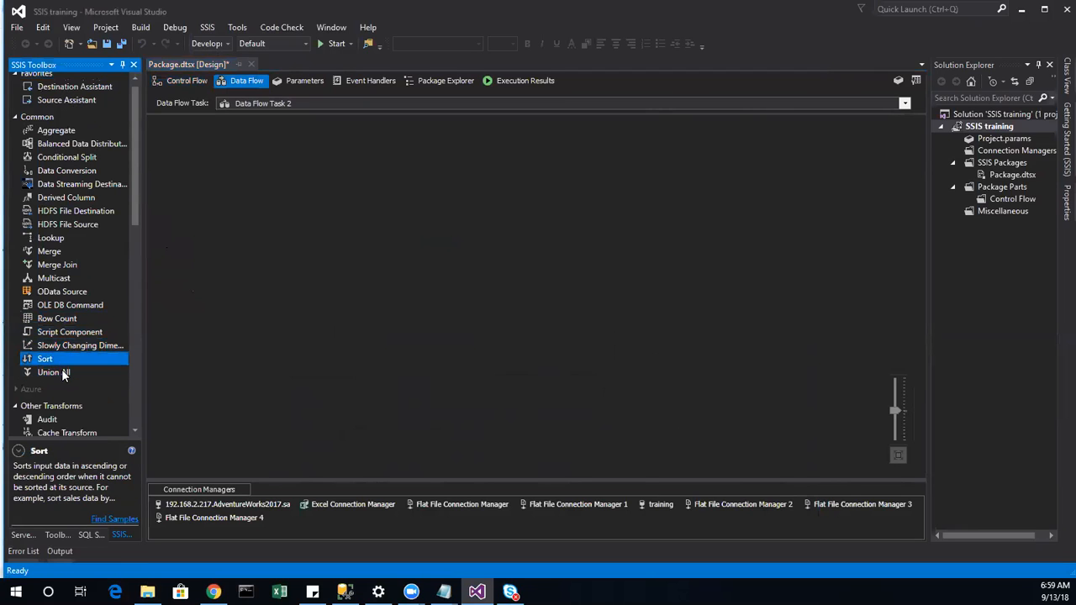
left_click(62, 373)
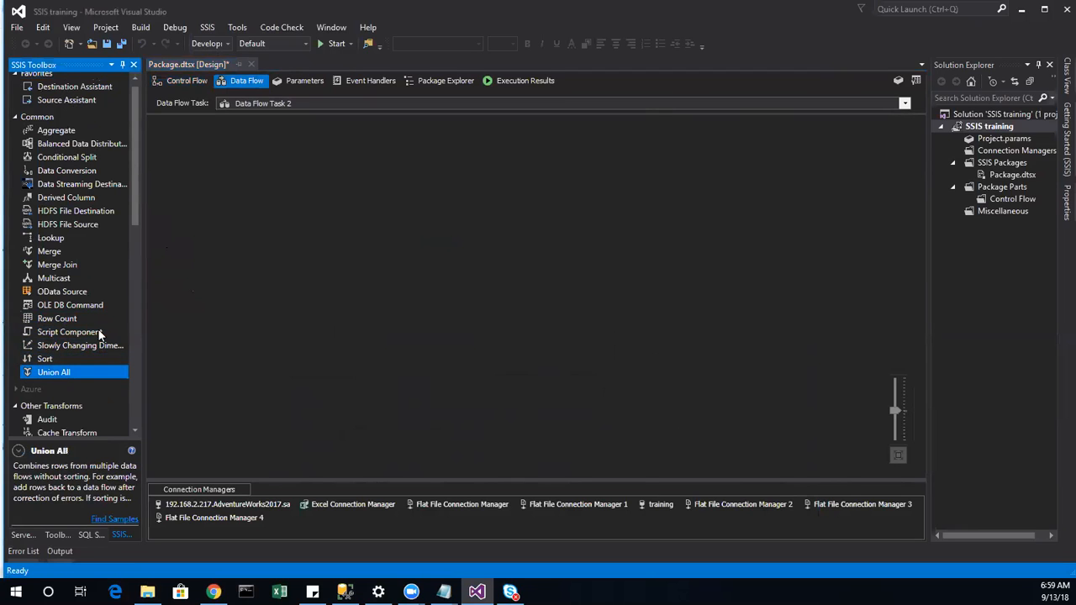
Step: Create an OLE DB Source on the SQL Server AdventureWorks2017 connection with Source Assistant
double_click(58, 98)
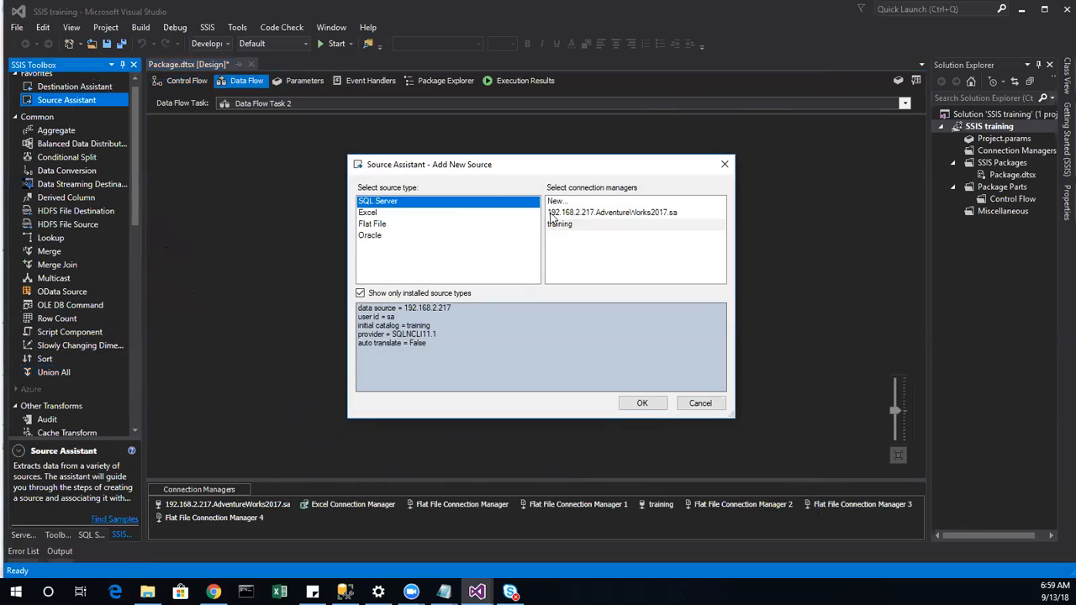
left_click(559, 224)
left_click(589, 213)
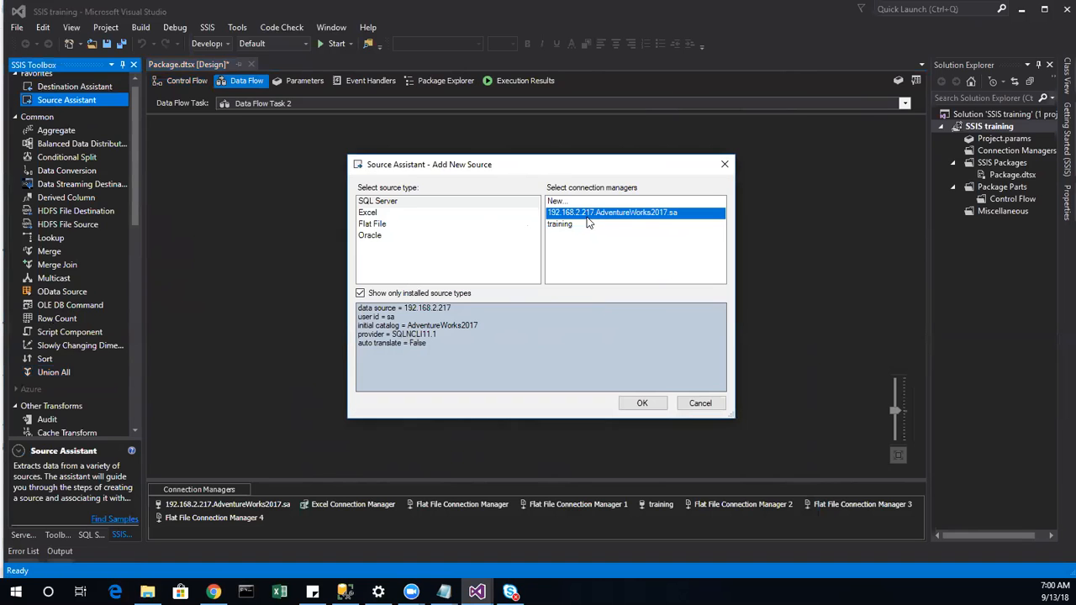
left_click(645, 404)
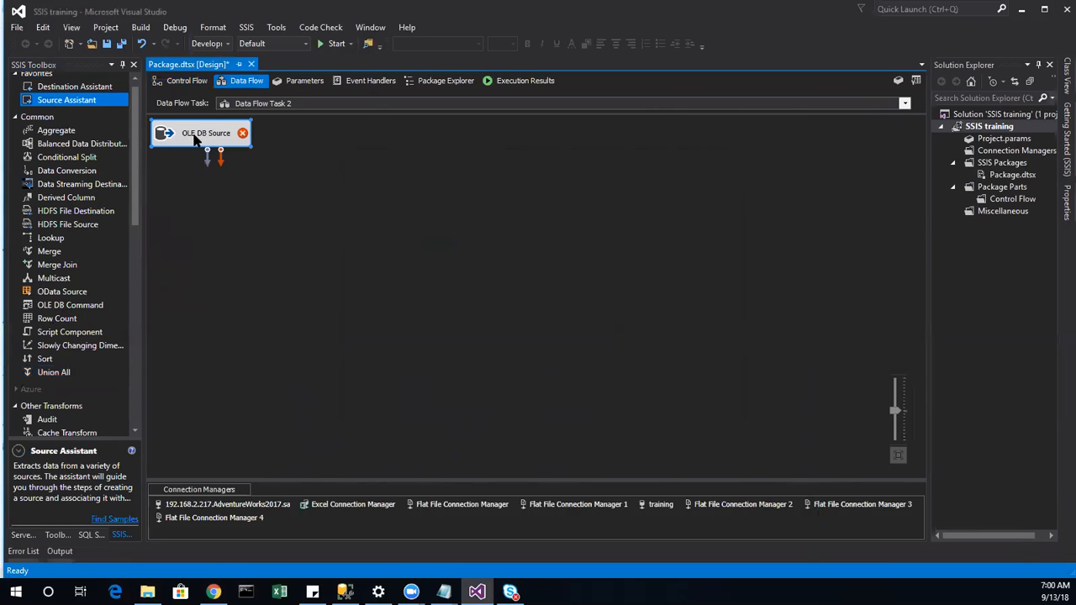
Step: Point the OLE DB Source at the [Person].[Person] table
double_click(206, 133)
left_click(705, 288)
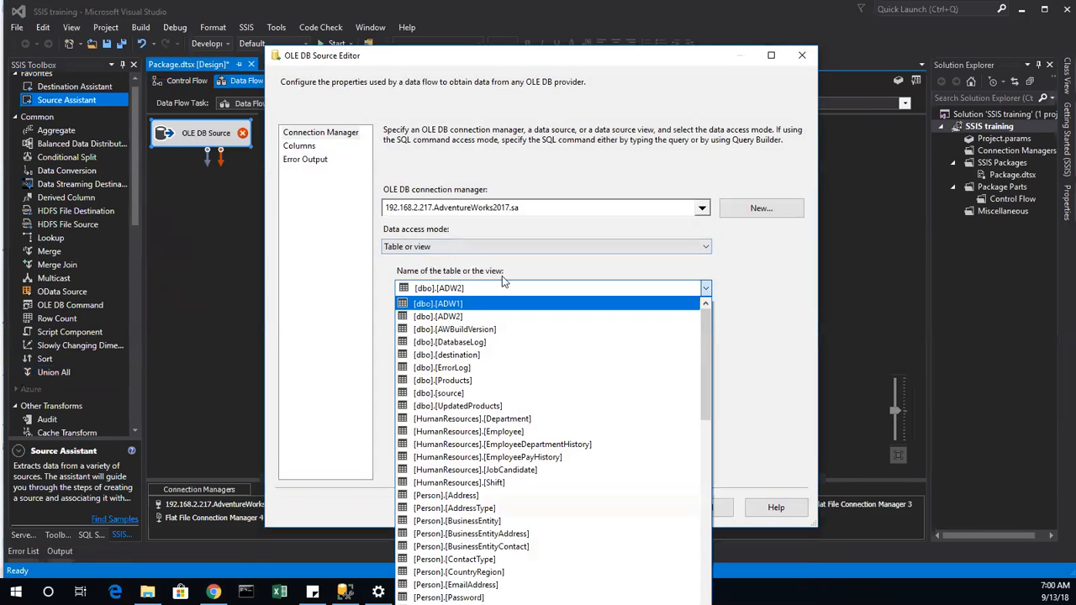
scroll(479, 454, "down", 6)
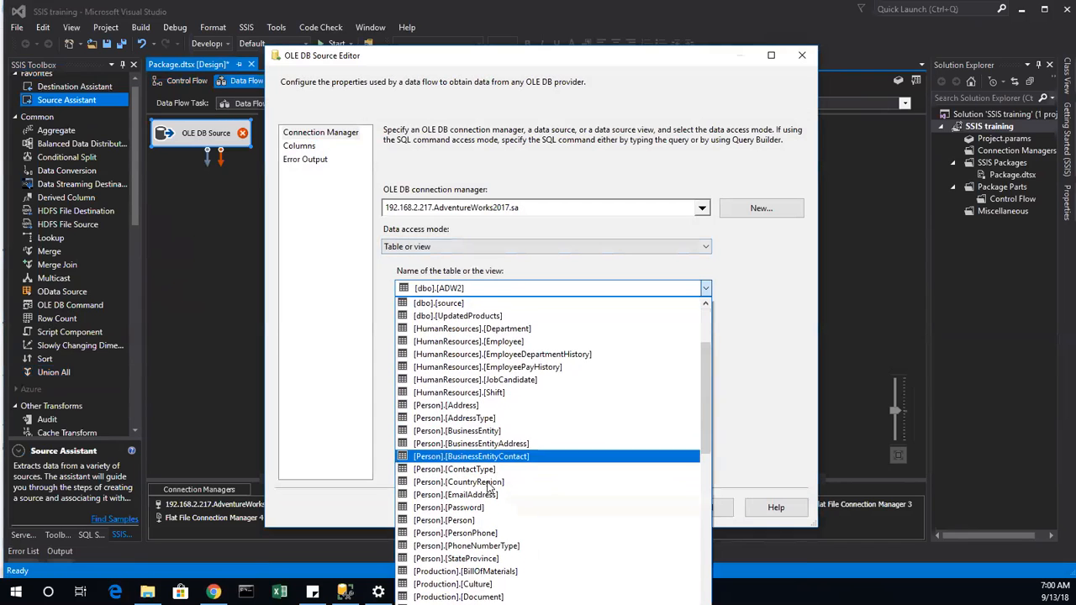
left_click(454, 380)
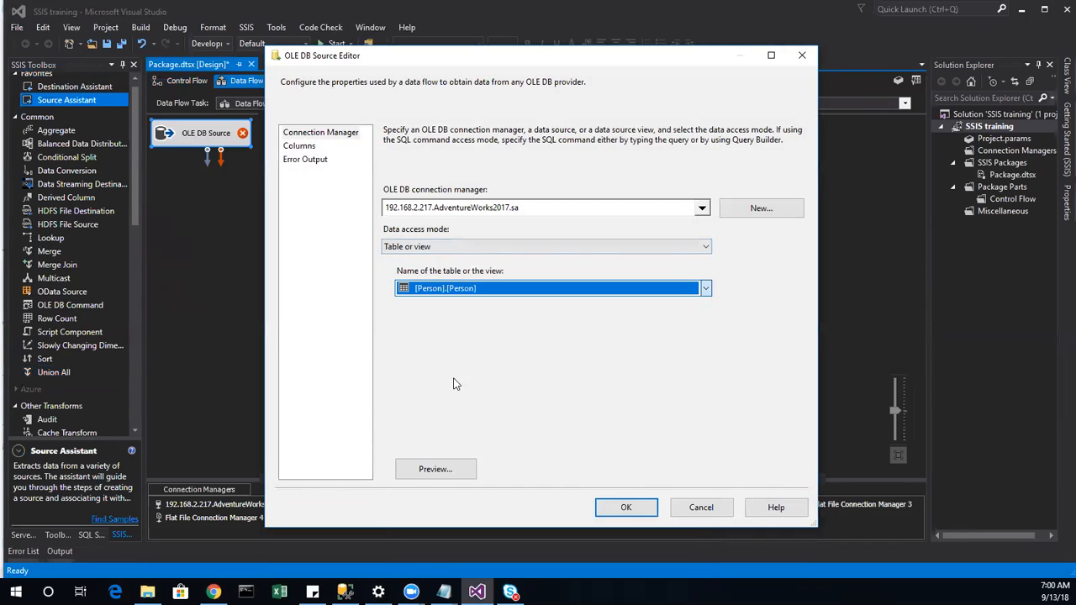
Step: Limit the source output to BusinessEntityID, FirstName, LastName and EmailPromotion
left_click(310, 148)
left_click(559, 161)
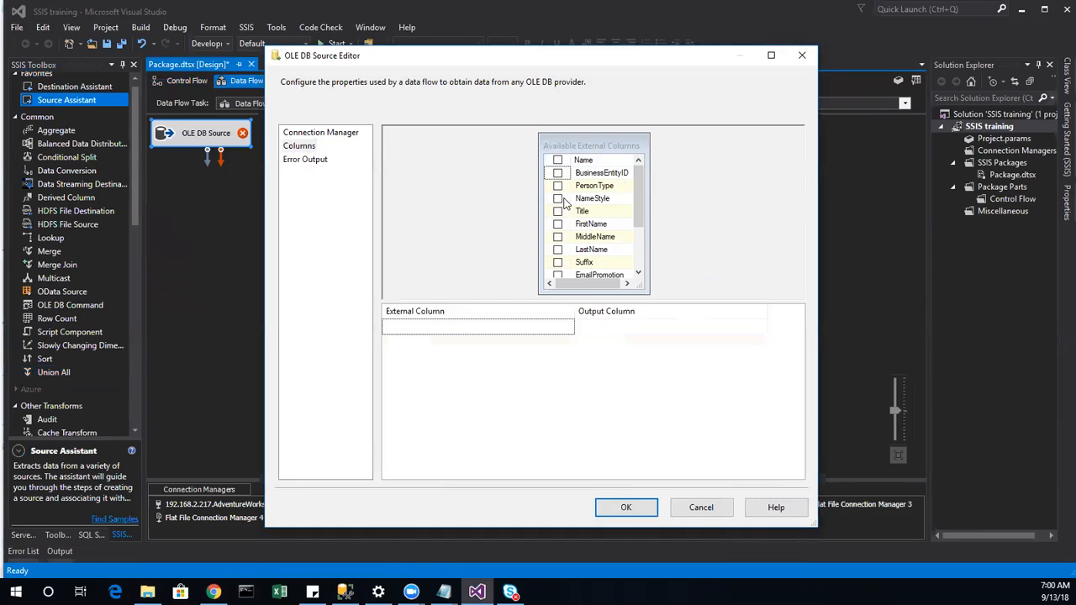
left_click(558, 173)
left_click(557, 223)
left_click(557, 250)
left_click(558, 275)
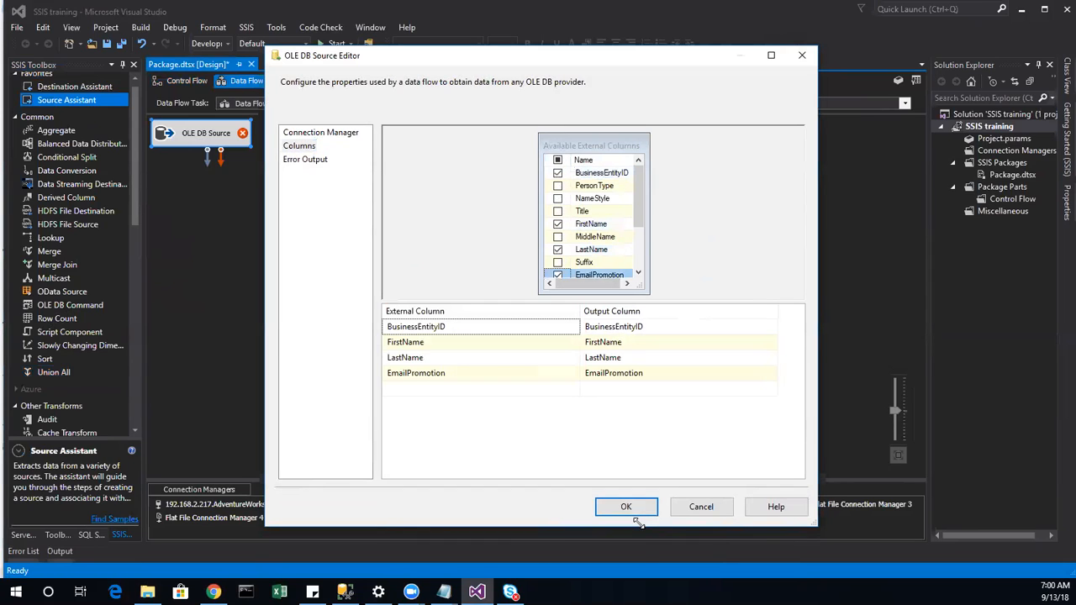
left_click(625, 508)
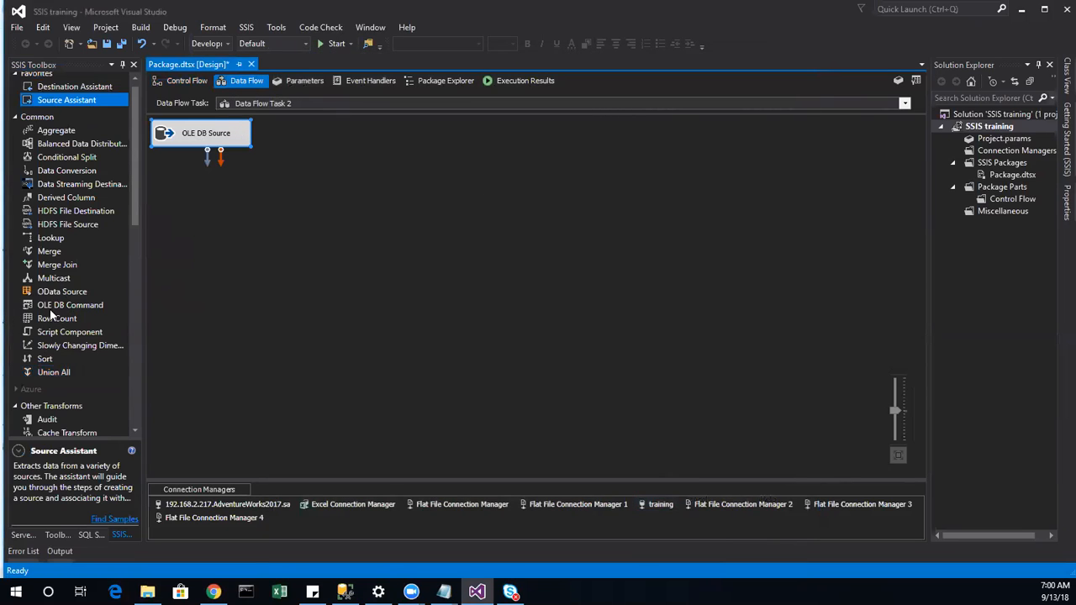
Step: Add a Row Count transform and connect the OLE DB Source's output to it
left_click_drag(57, 319, 296, 188)
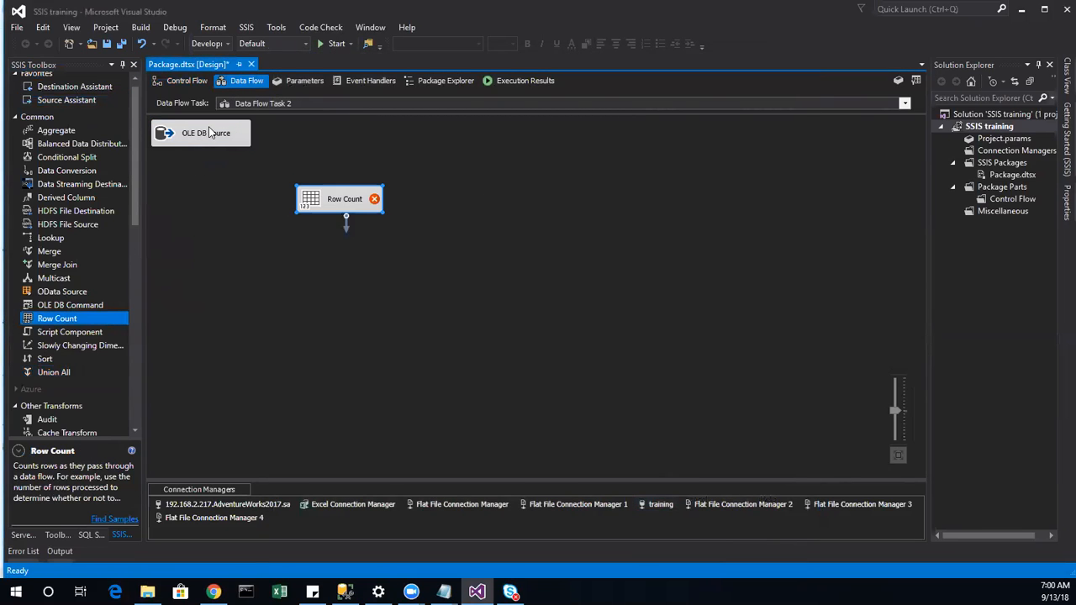
left_click_drag(208, 156, 378, 210)
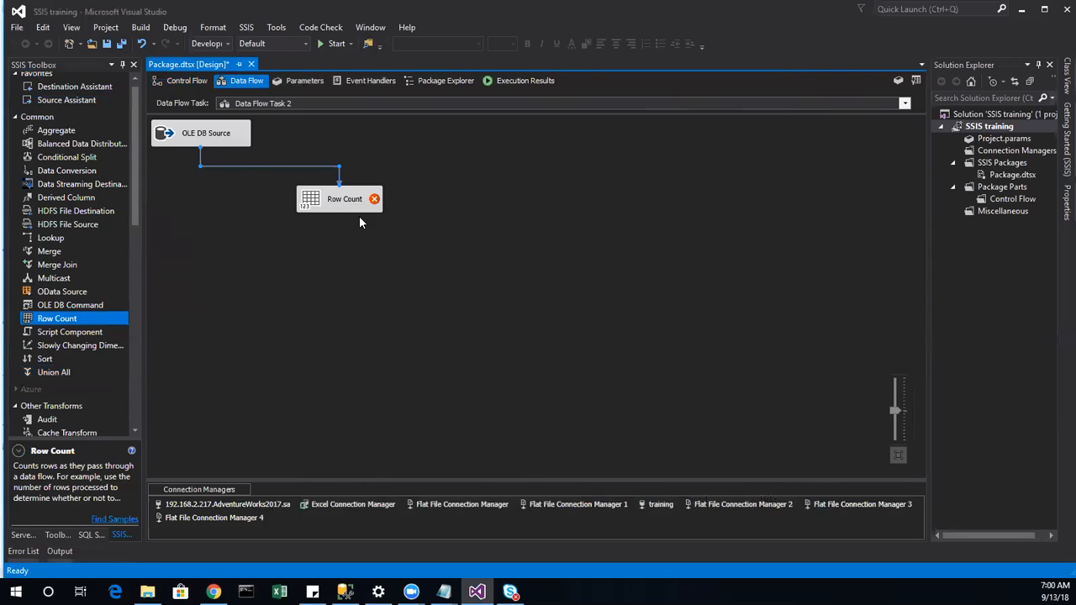
double_click(313, 206)
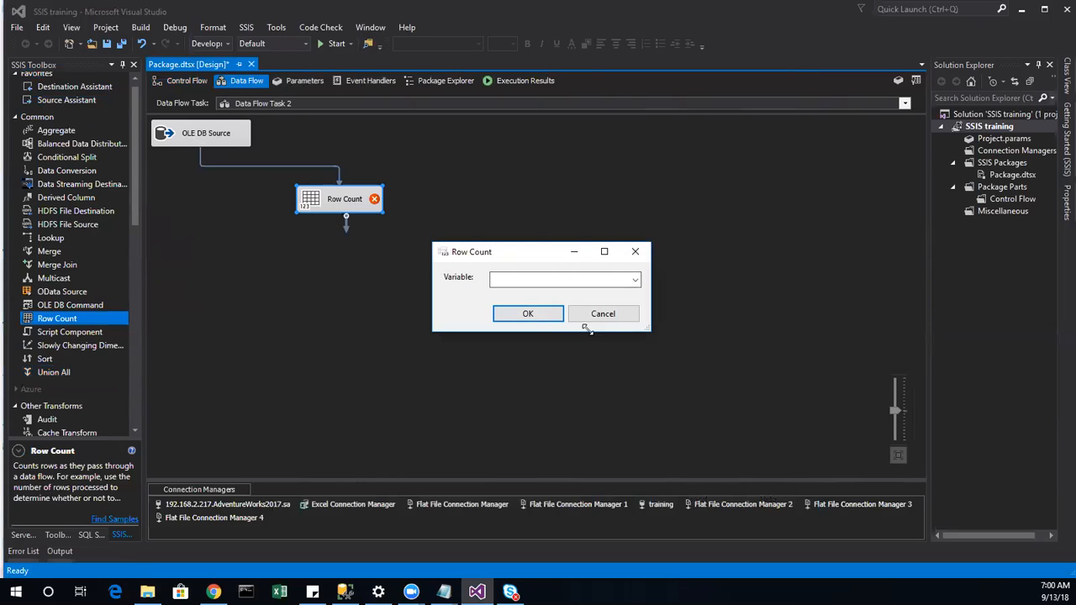
left_click(614, 318)
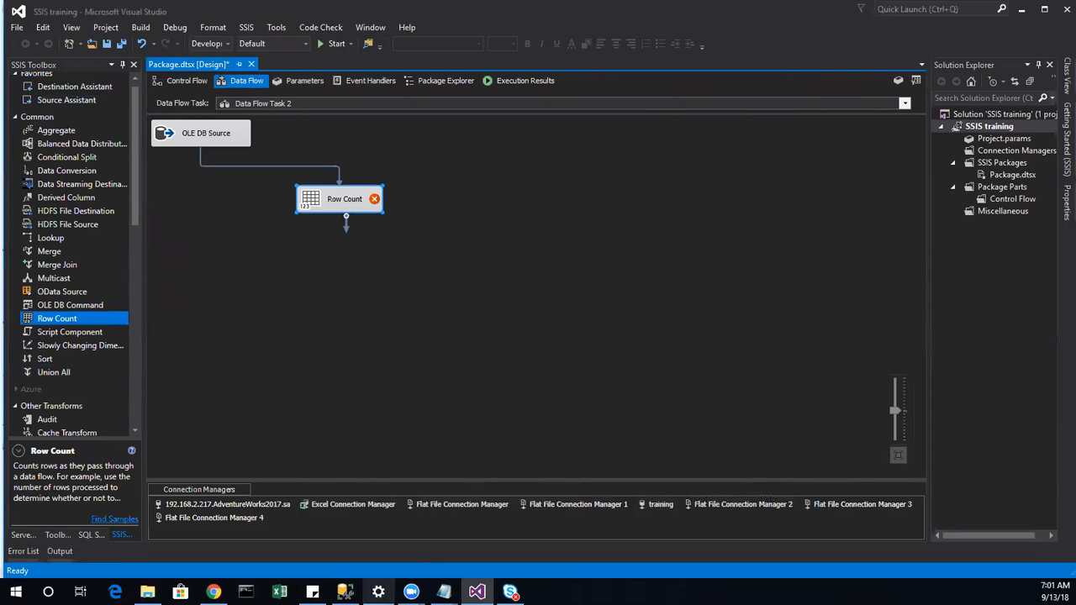
Step: Check the Row Count editor for a variable to hold the count, leaving it unset
mouse_move(344, 592)
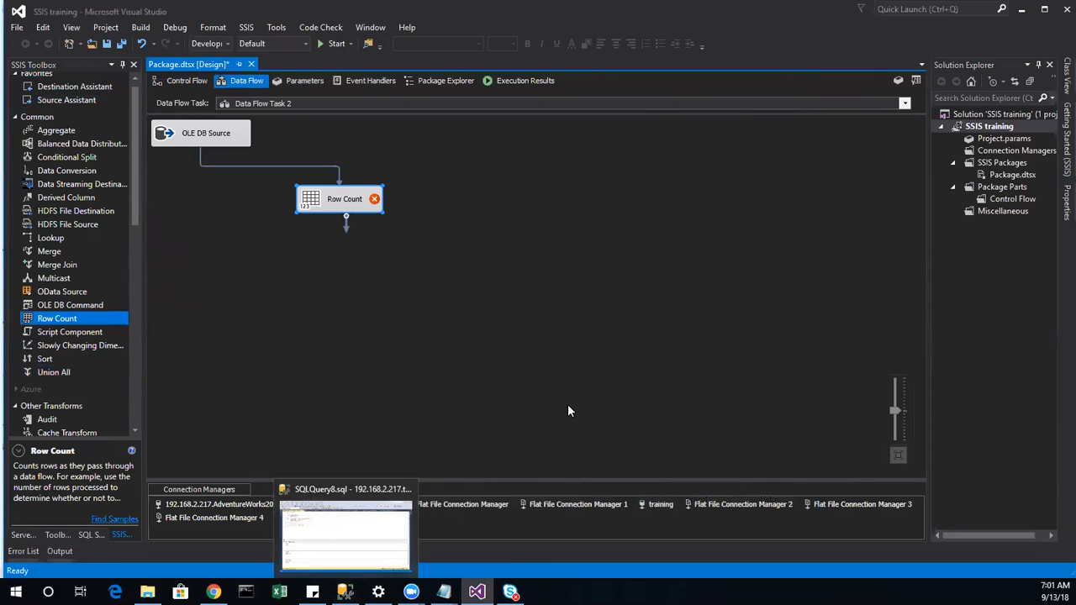
left_click(493, 351)
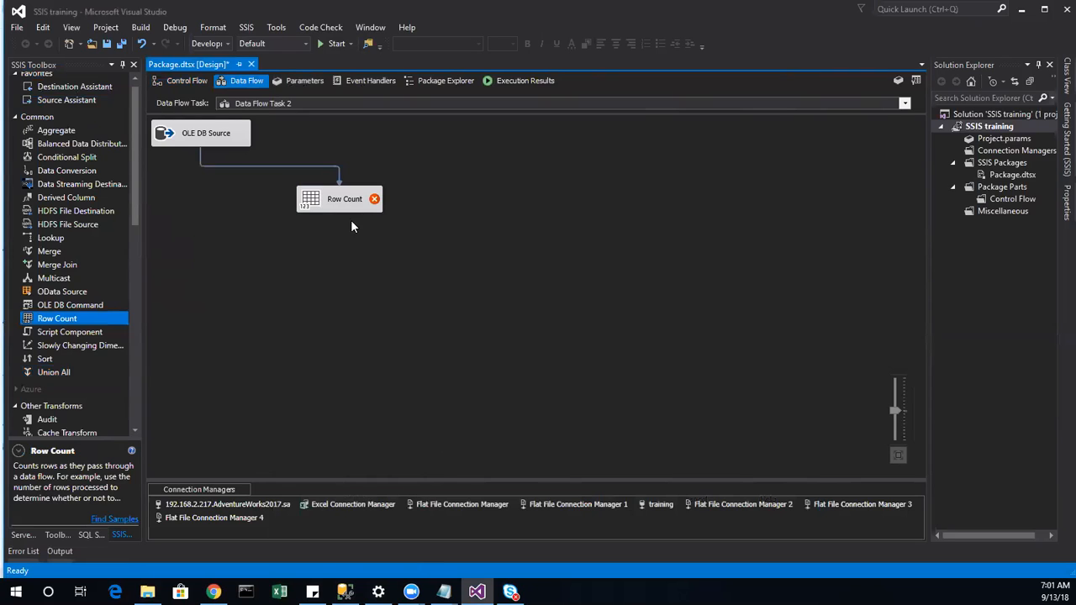
left_click(334, 200)
double_click(325, 204)
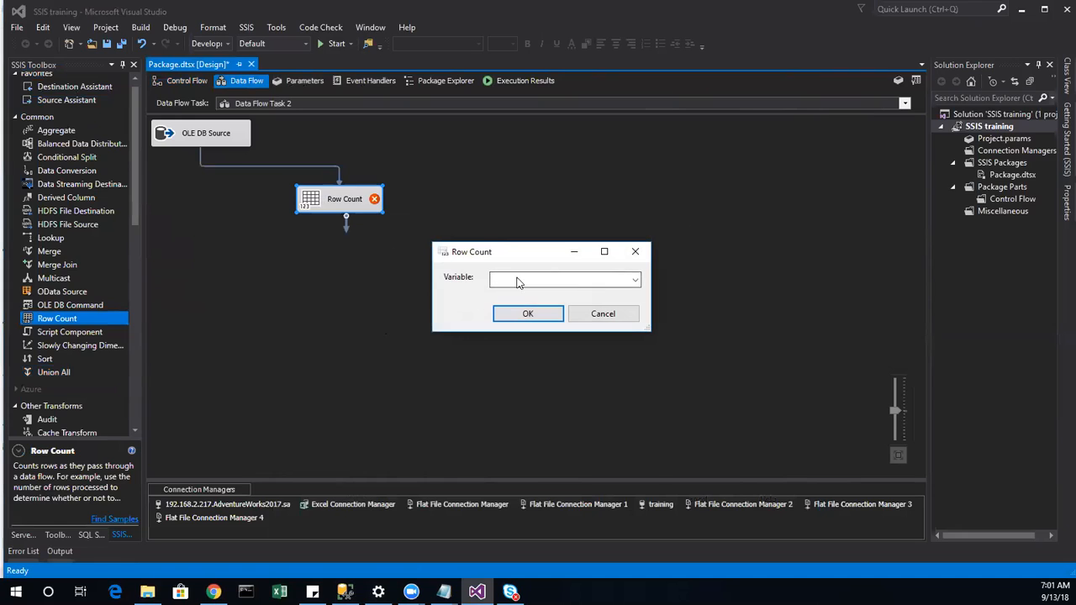
left_click(636, 281)
left_click(708, 282)
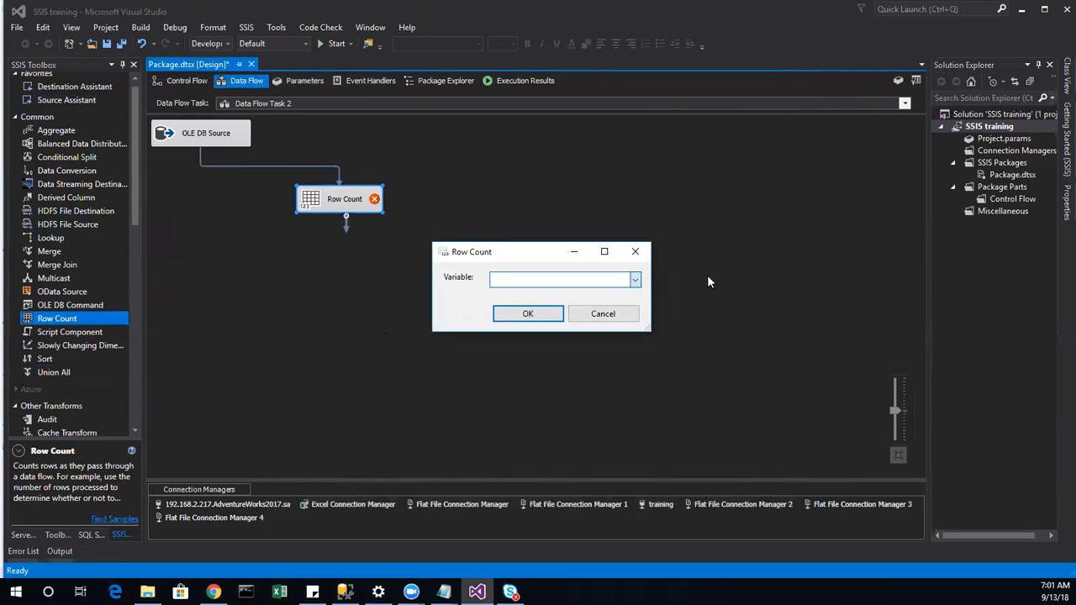
left_click(603, 314)
Step: Add a package variable named Rowcount from the Variables panel
right_click(351, 376)
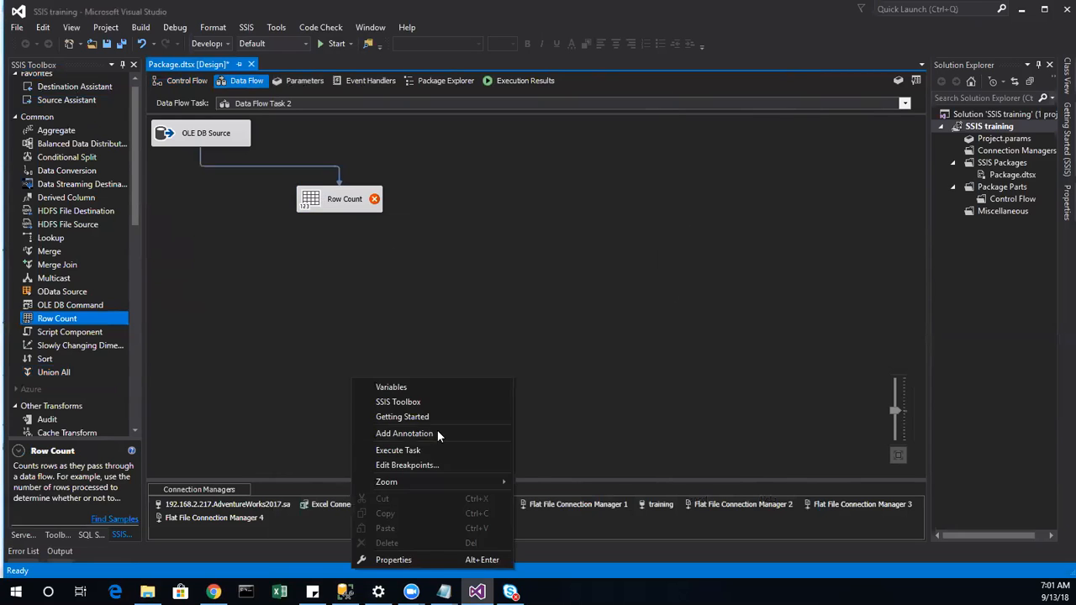
left_click(425, 385)
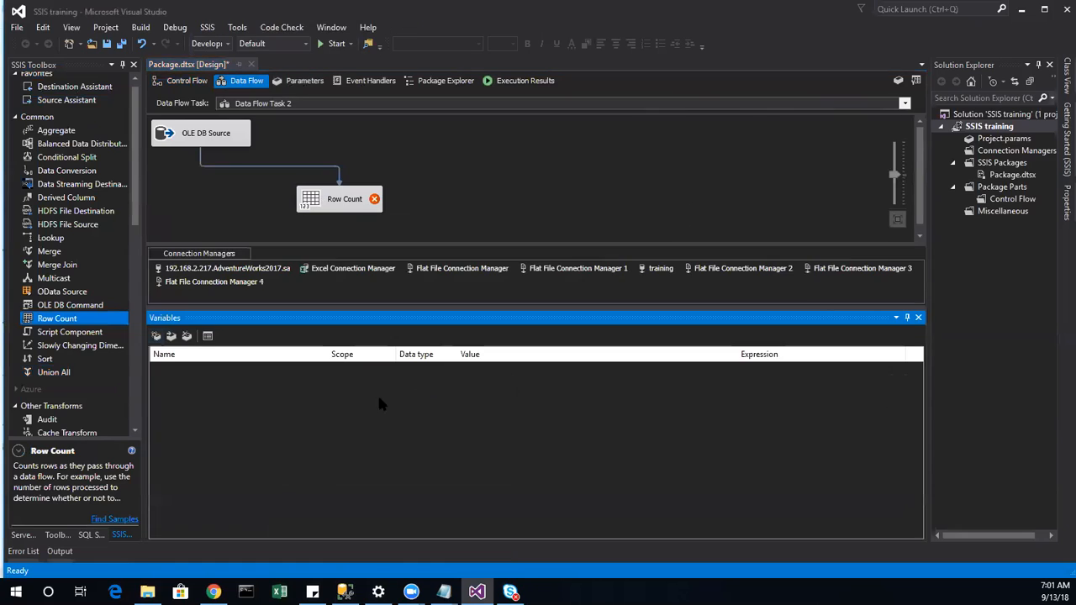
left_click(156, 335)
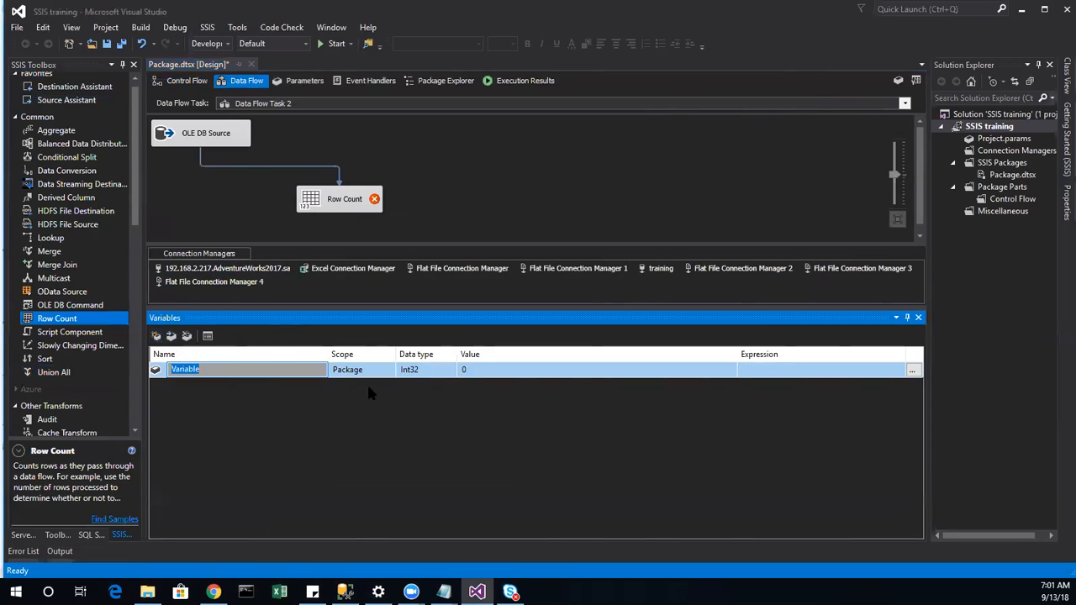
type("Rowcount")
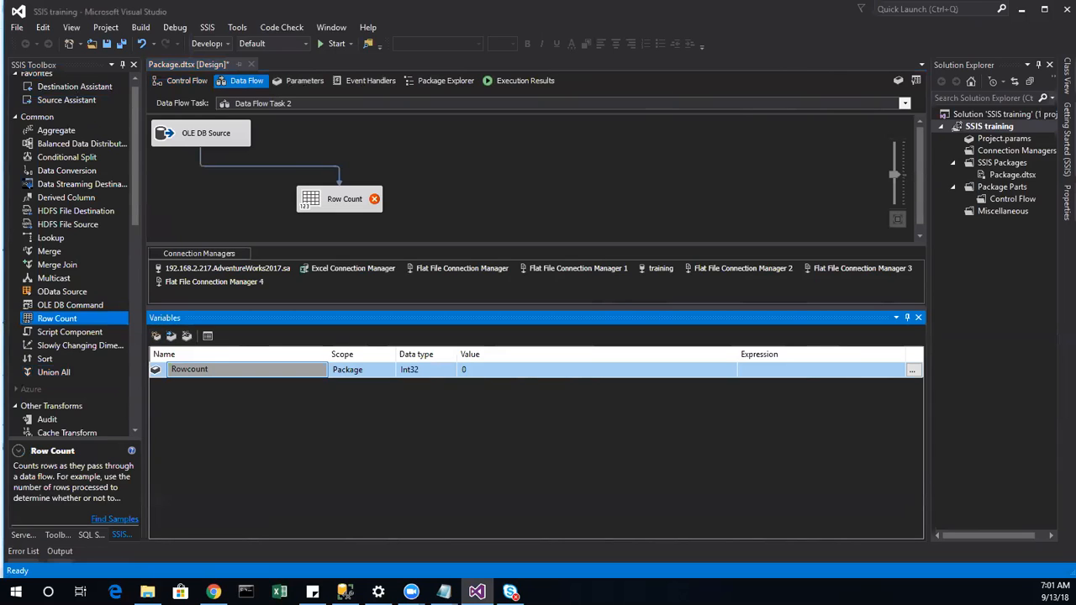
left_click(384, 379)
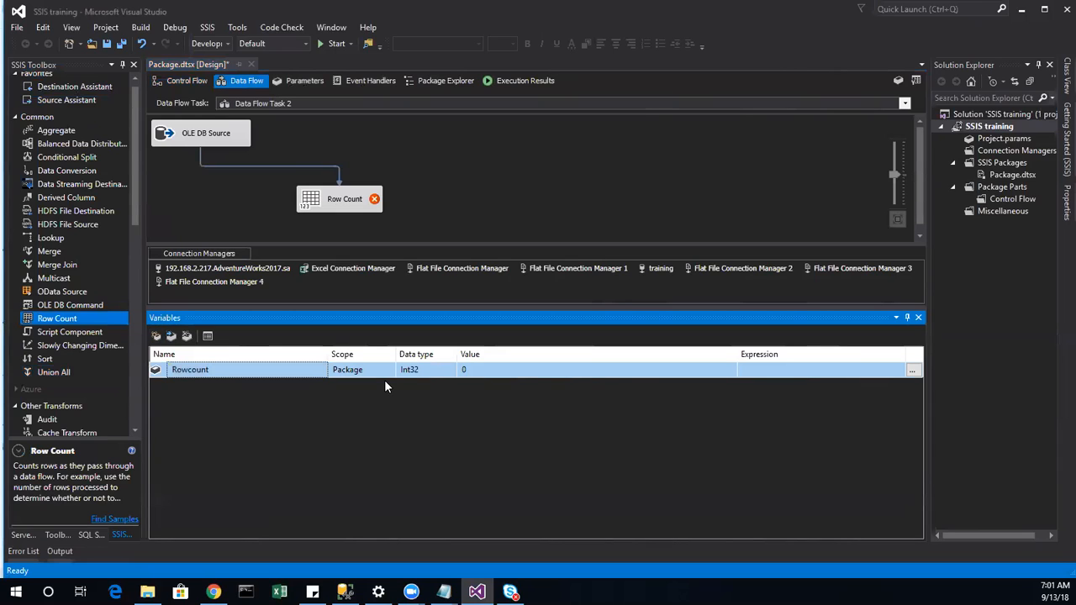
Step: Set the Row Count transform to store its result in User::Rowcount
left_click(498, 190)
double_click(321, 202)
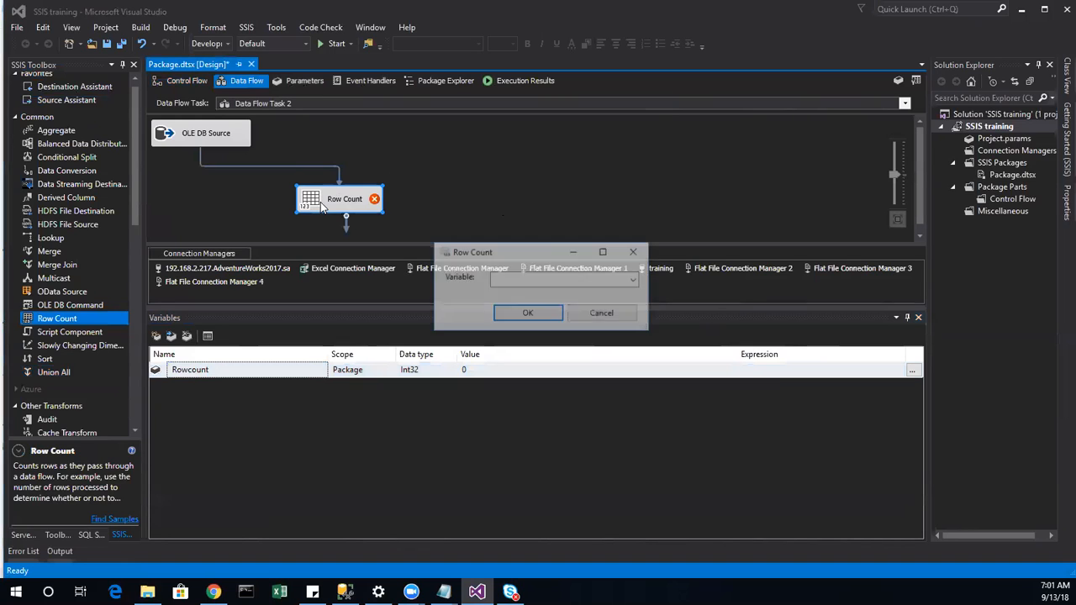
left_click(636, 280)
left_click(538, 295)
left_click(528, 314)
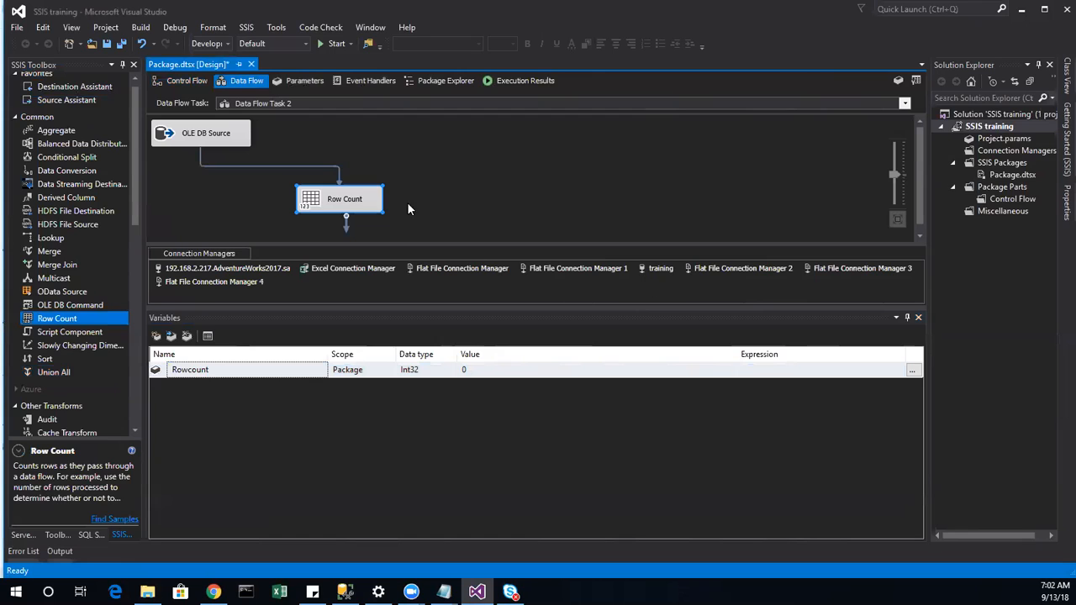
scroll(357, 183, "down", 1)
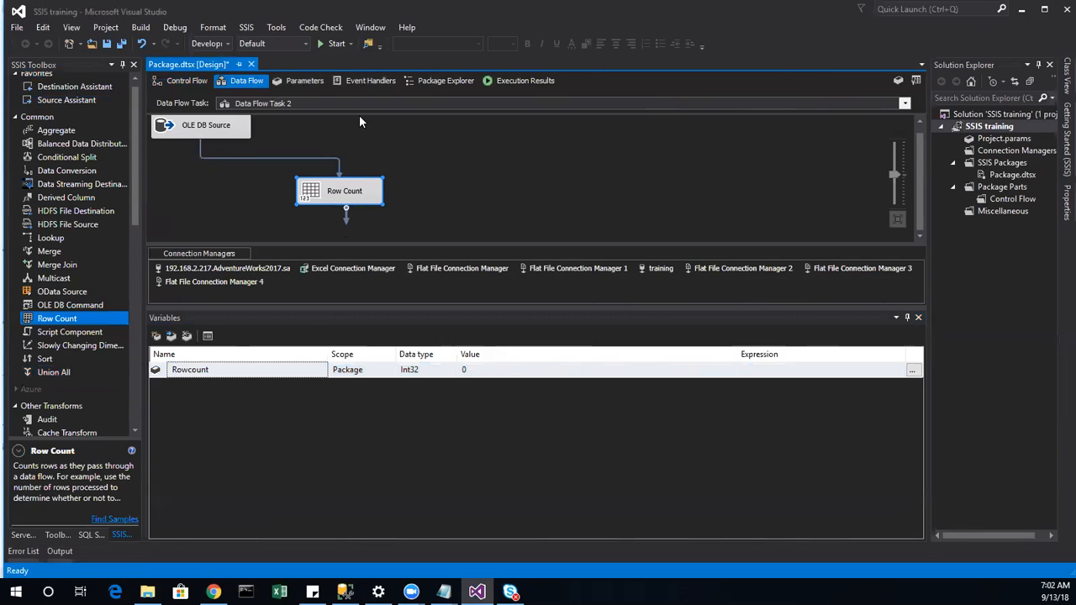
mouse_move(214, 592)
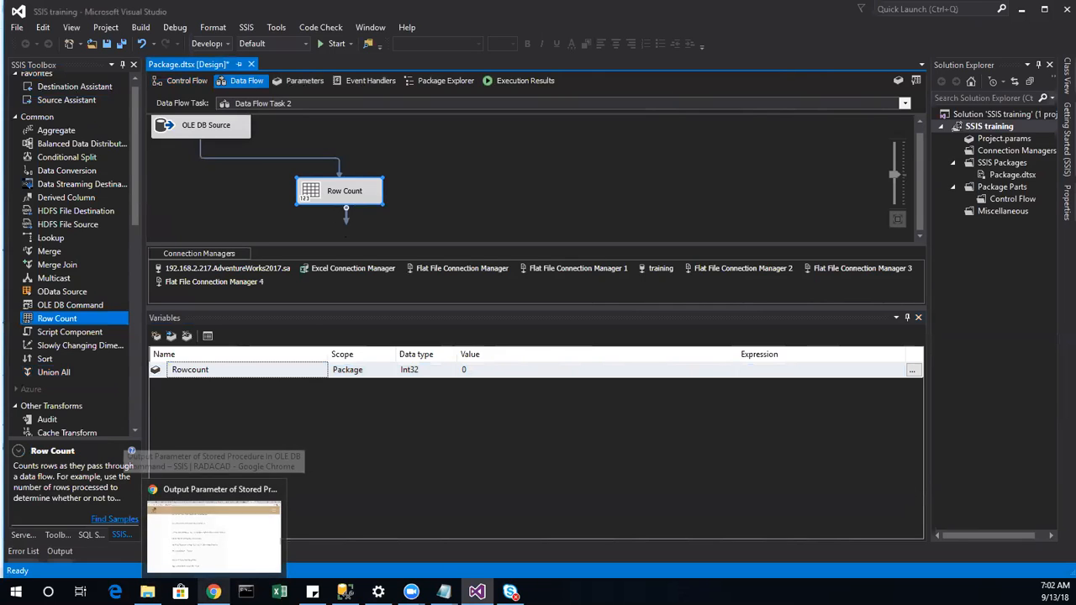
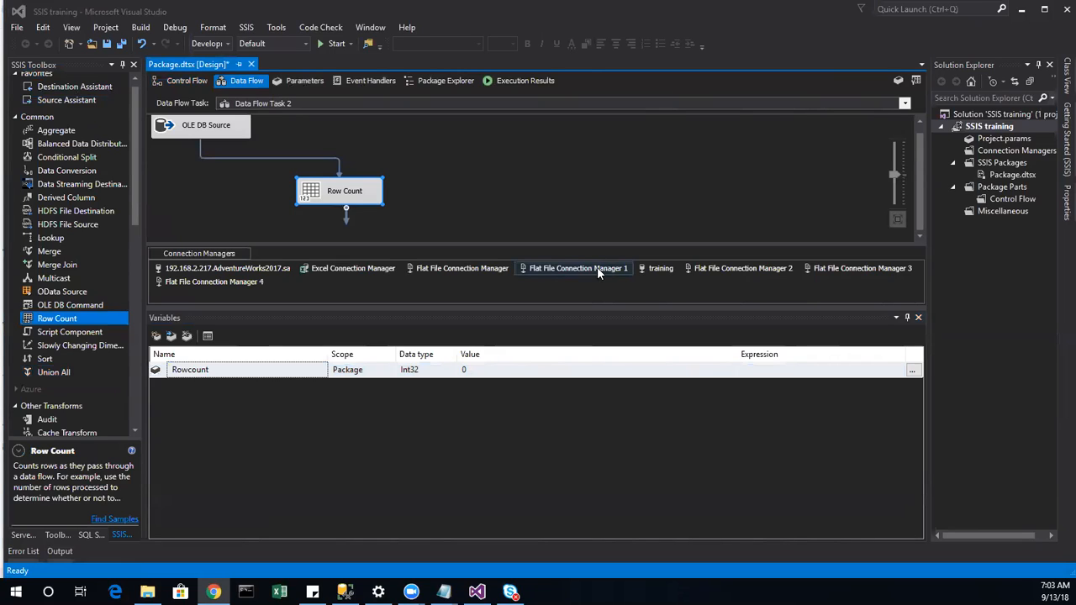
Step: Inspect the context menus of the Row Count and OLE DB Source components
right_click(307, 196)
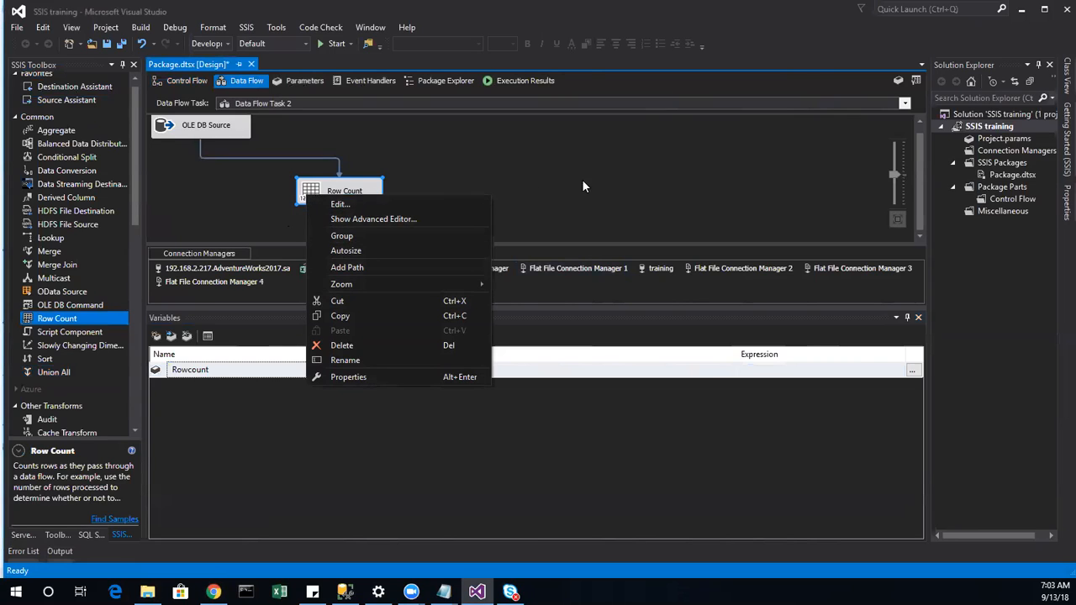
right_click(161, 131)
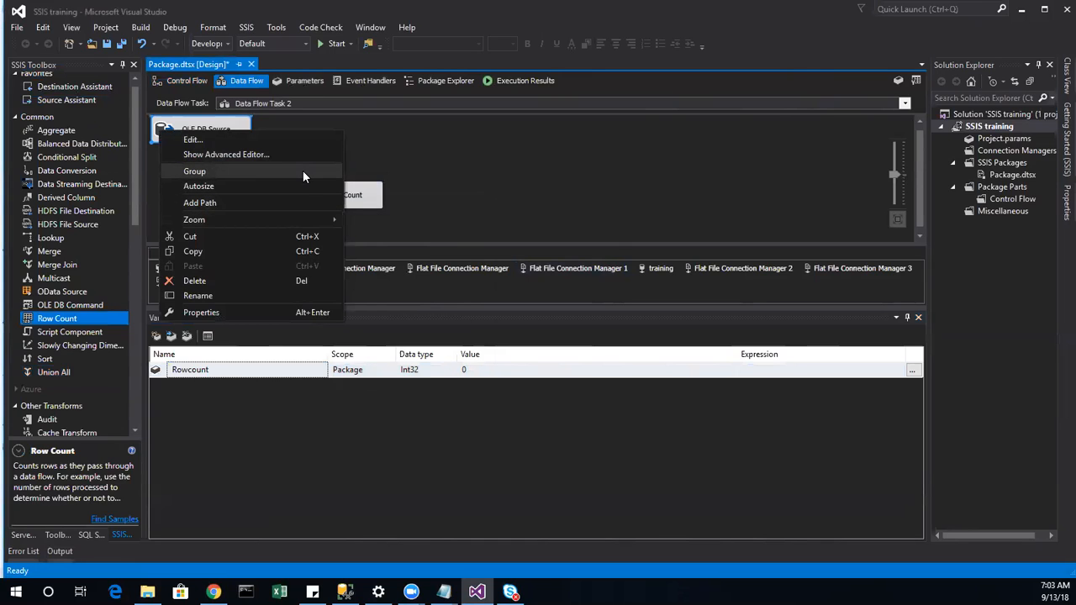
left_click(431, 169)
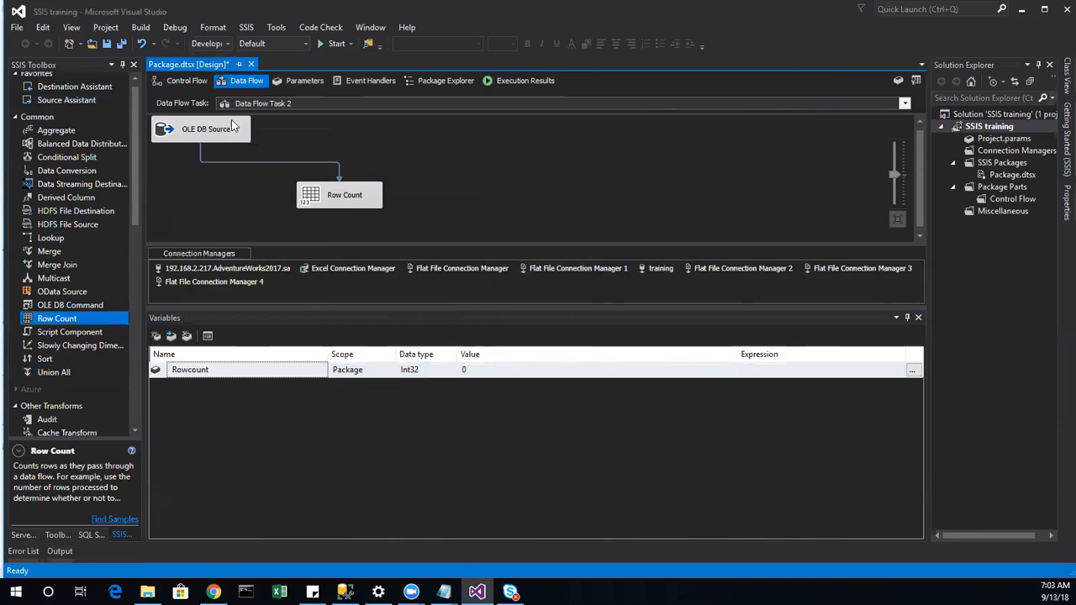
Step: On the control flow, open Edit Breakpoints for Data Flow Task 2
left_click(191, 82)
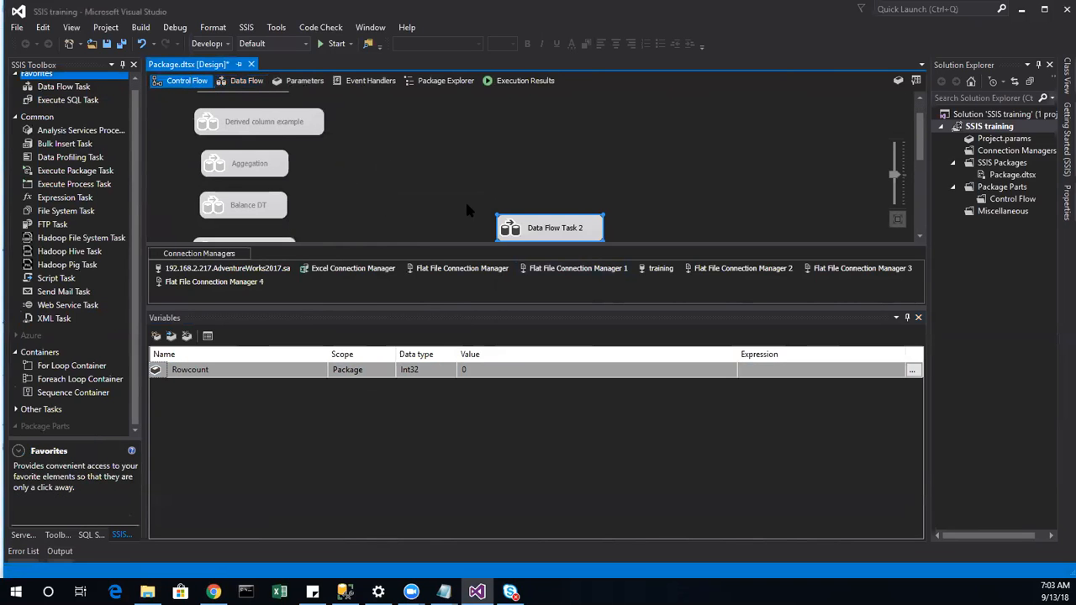
scroll(465, 199, "down", 2)
right_click(505, 164)
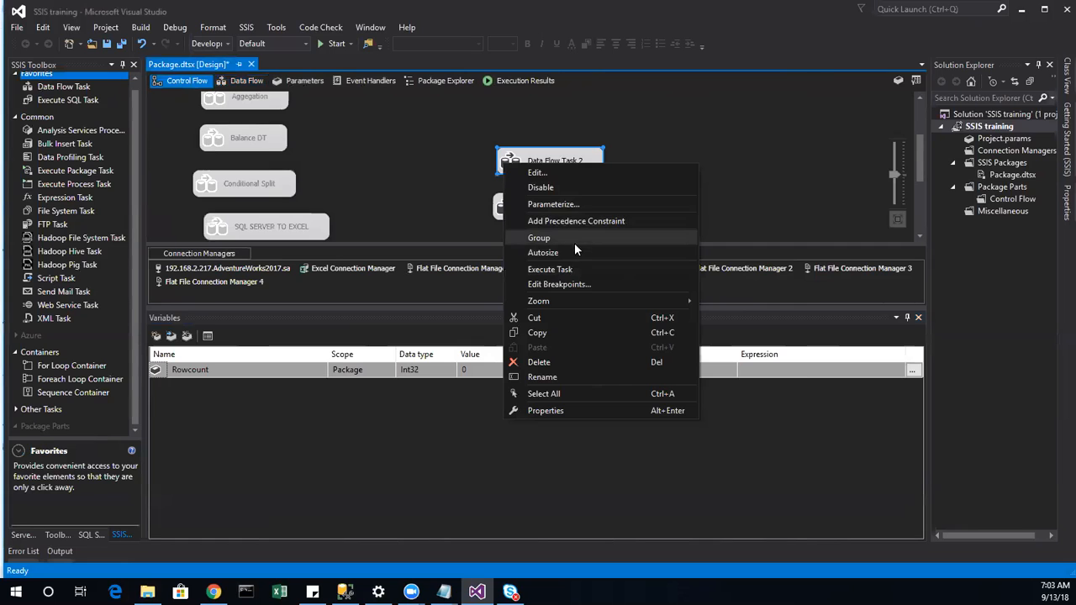
left_click(577, 283)
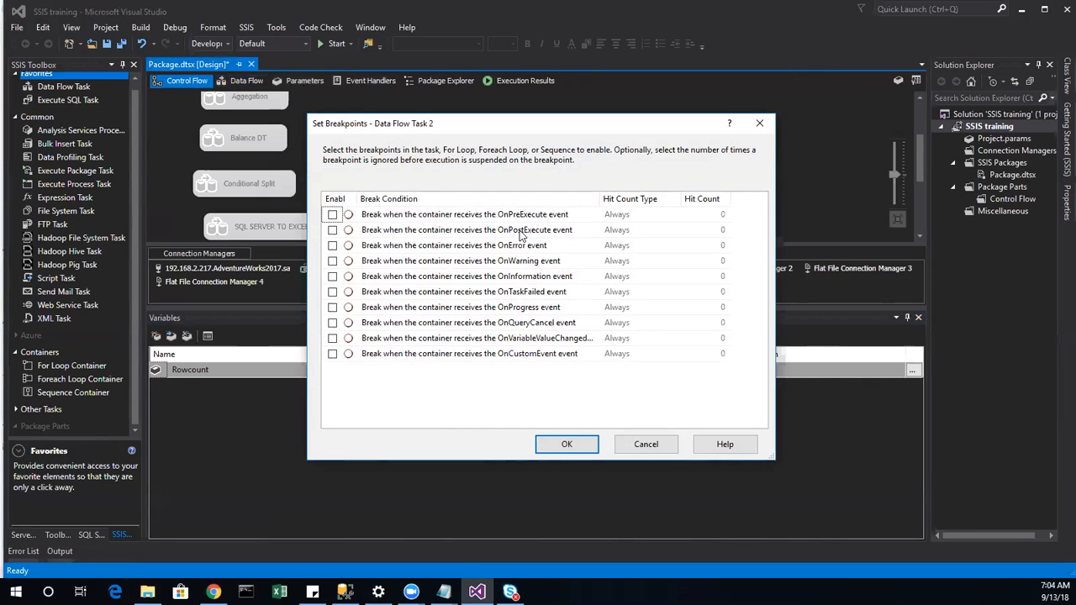
Step: Enable the OnPostExecute break condition on Data Flow Task 2 and confirm with OK
left_click(335, 231)
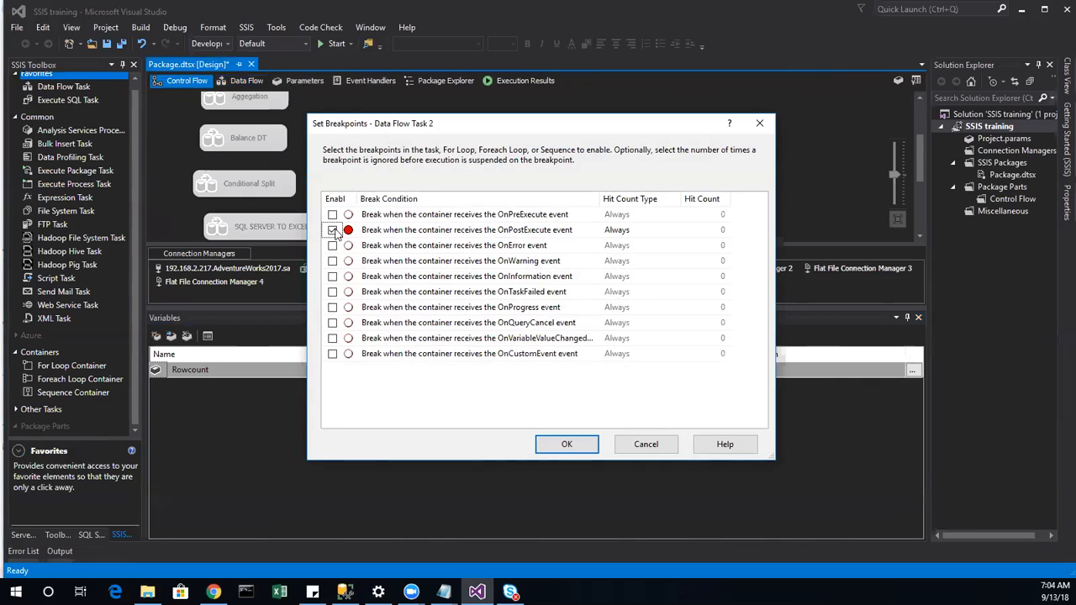
left_click(571, 442)
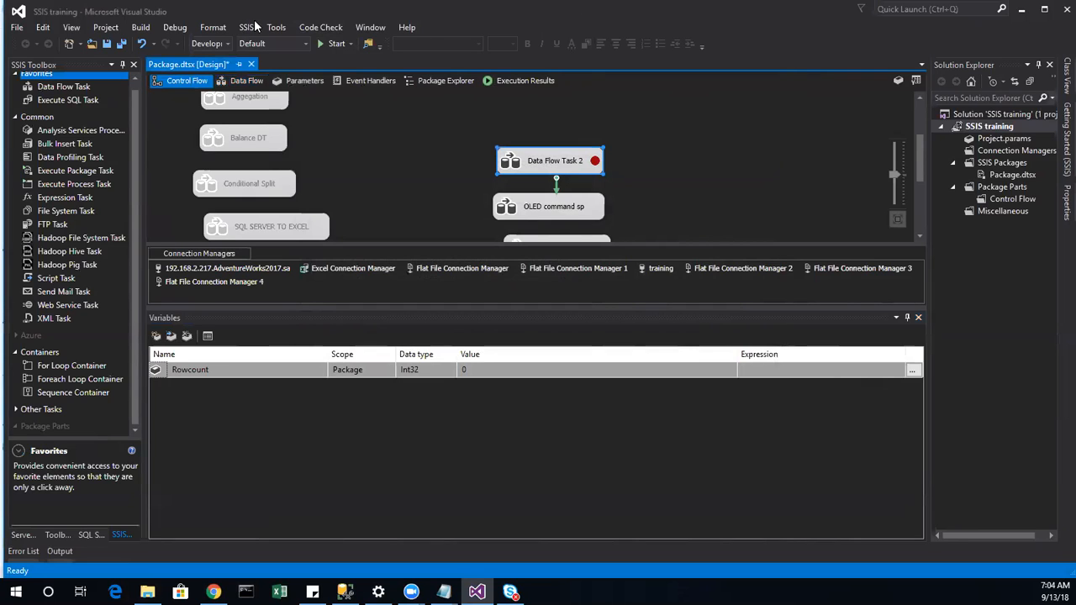
Step: Look through the Debug, SSIS, View and Format menus, ending on the Debug > Windows submenu
left_click(175, 32)
mouse_move(180, 47)
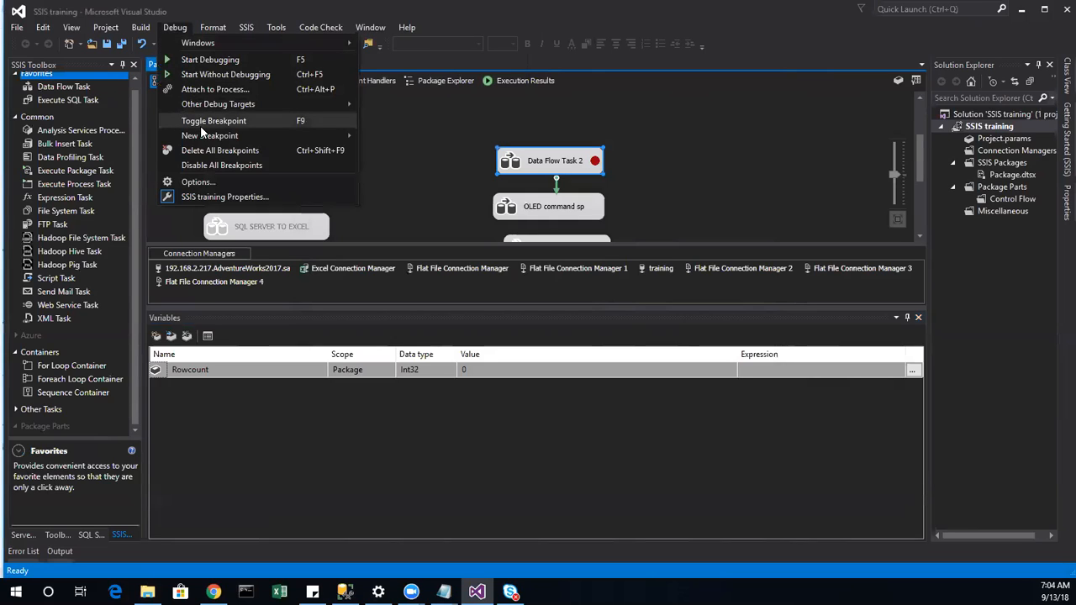
mouse_move(199, 138)
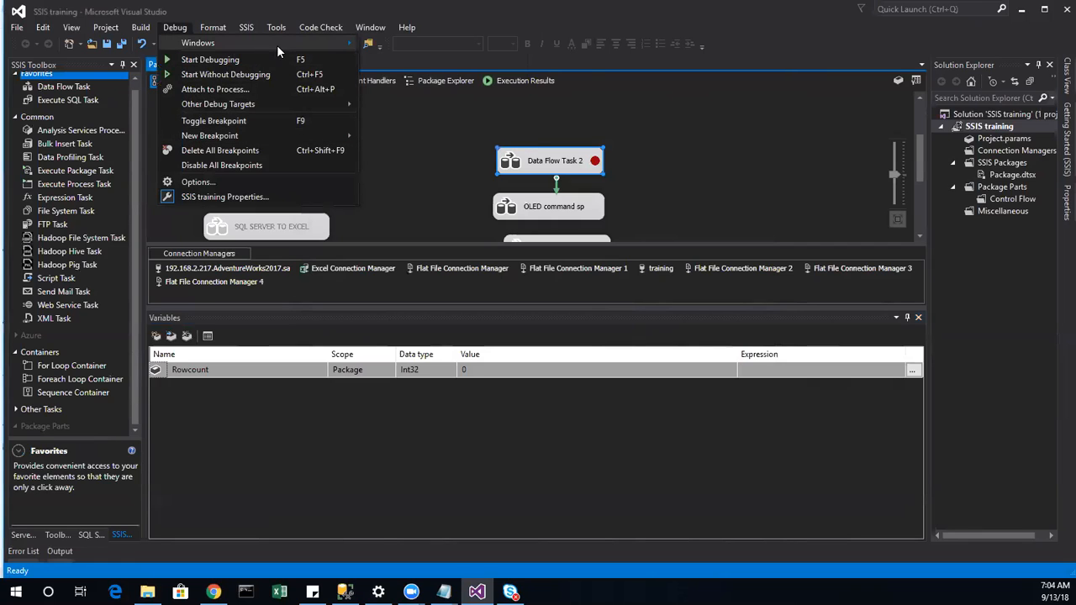
mouse_move(291, 47)
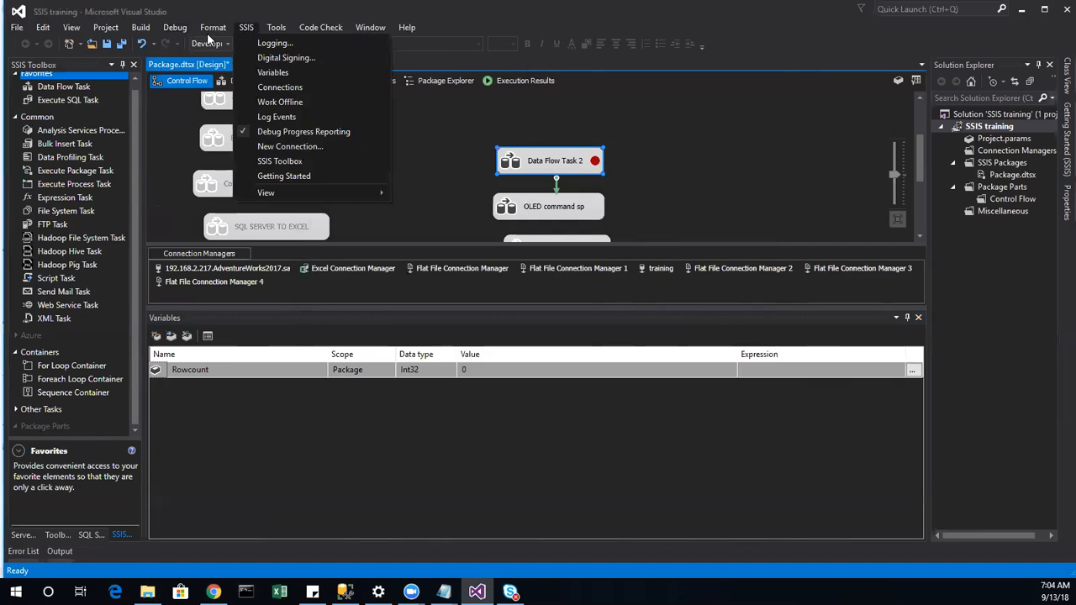
mouse_move(208, 33)
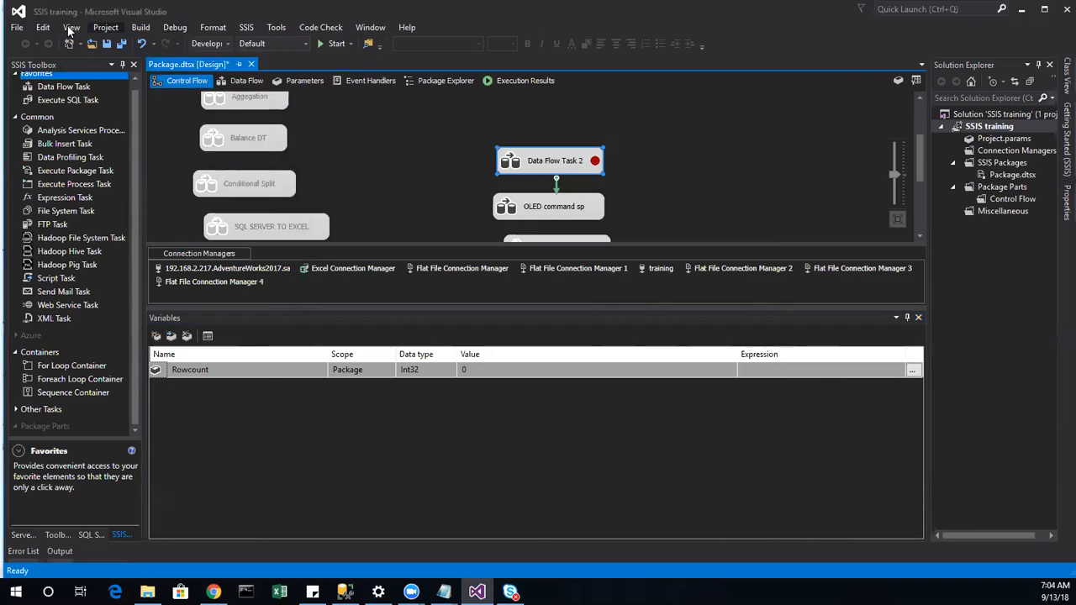
mouse_move(69, 30)
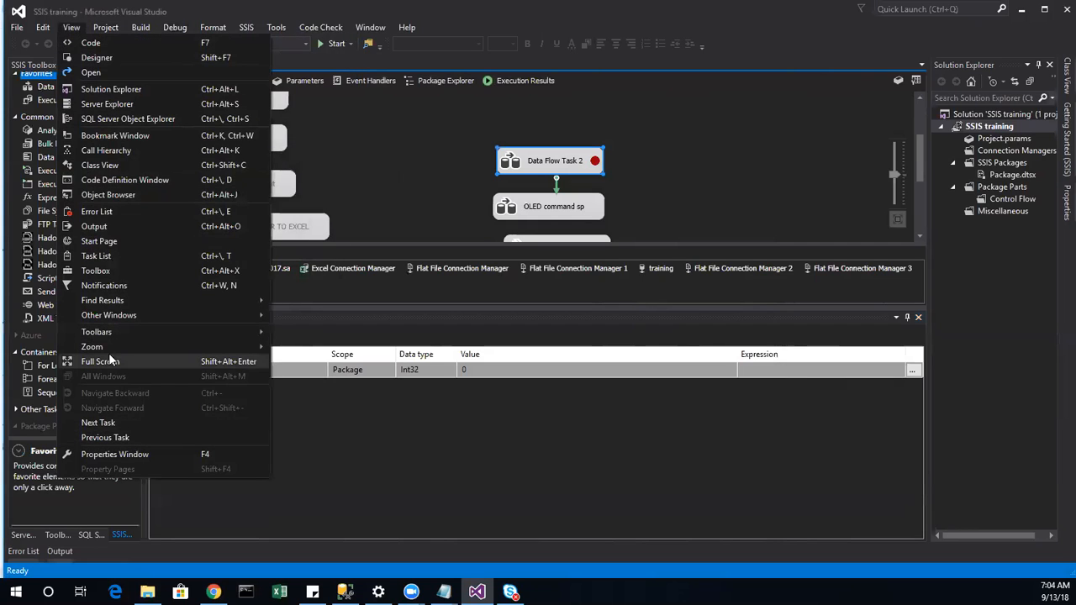
mouse_move(121, 304)
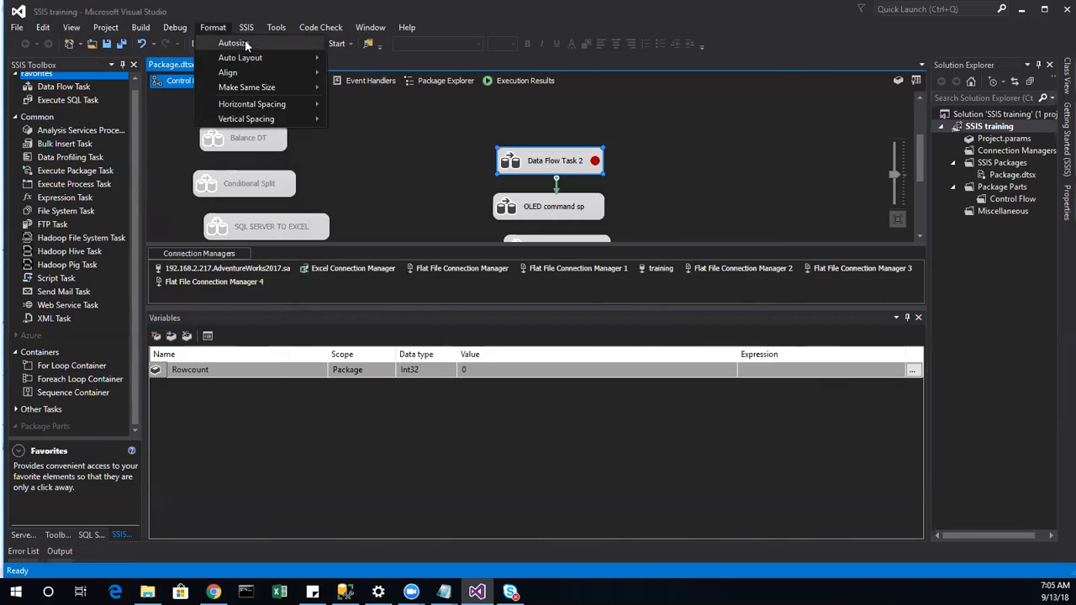
mouse_move(278, 30)
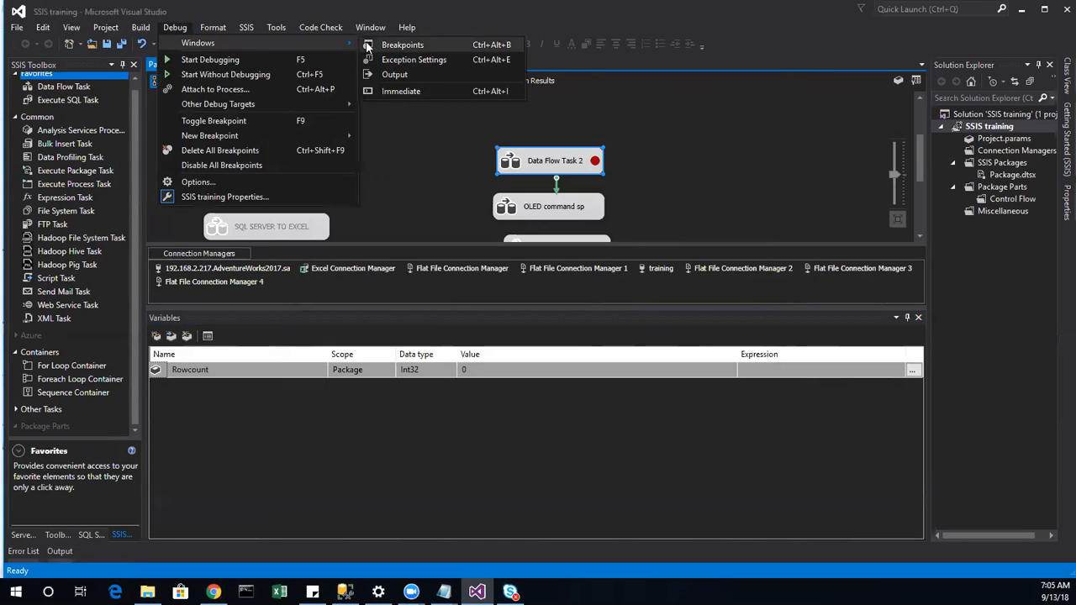
Step: Review and close the Breakpoints window, then show the Output window from Debug > Windows
left_click(413, 46)
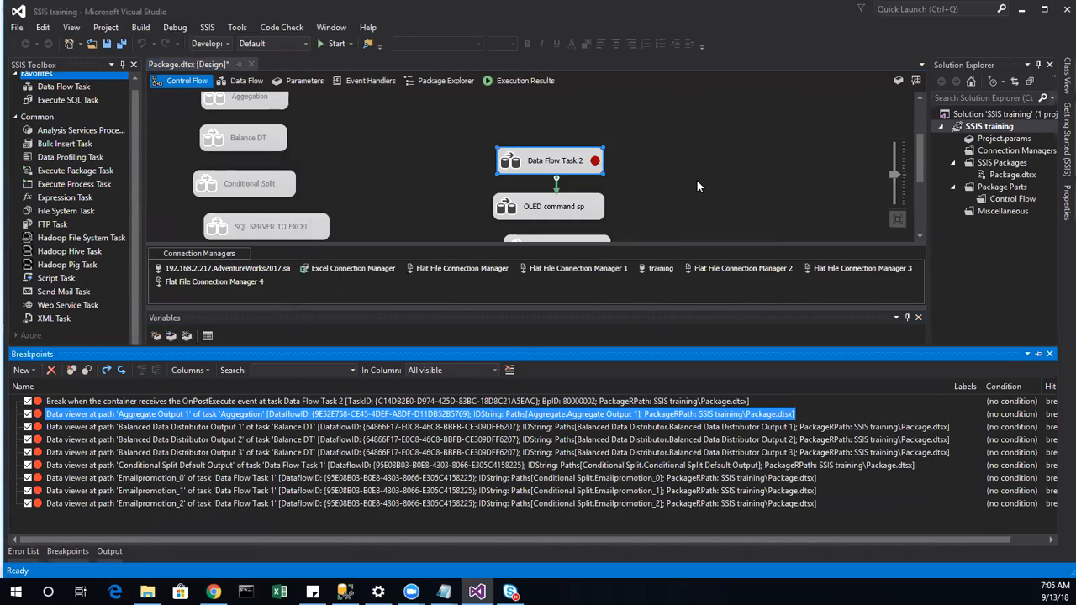
left_click(1049, 354)
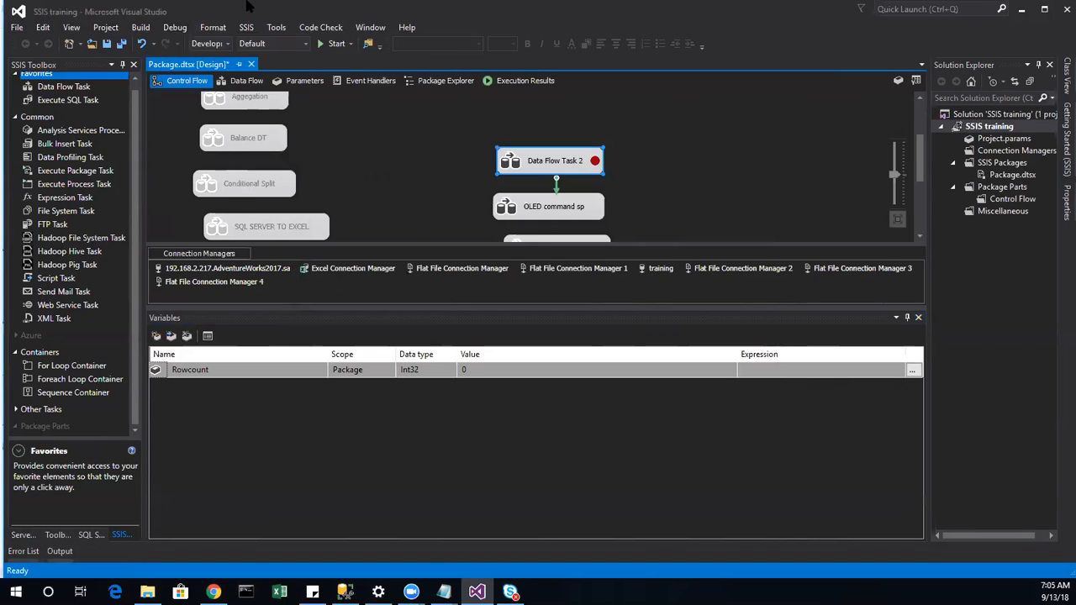
left_click(177, 29)
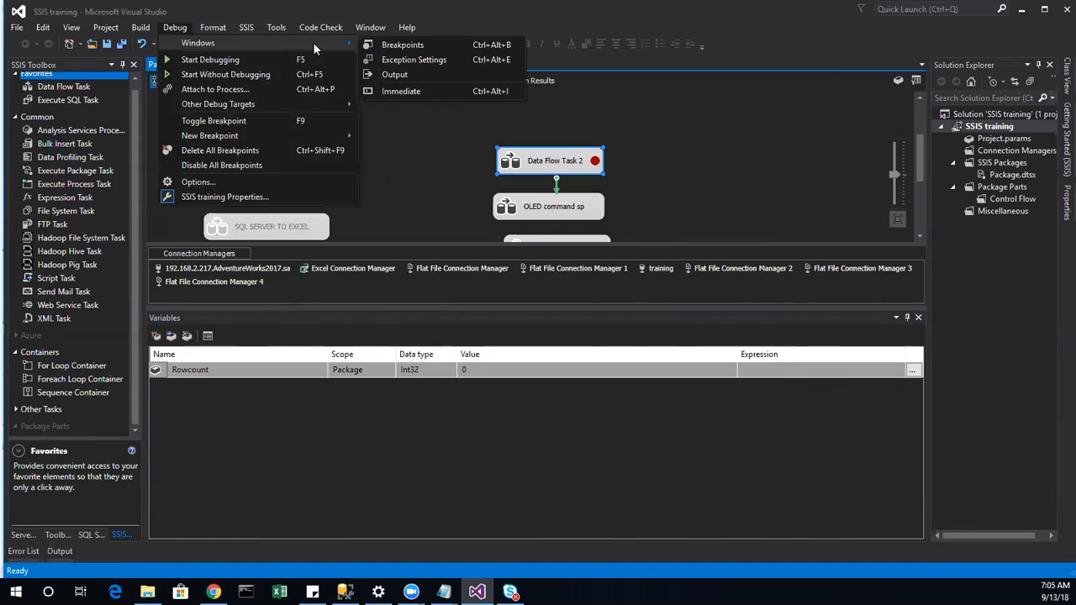
left_click(394, 75)
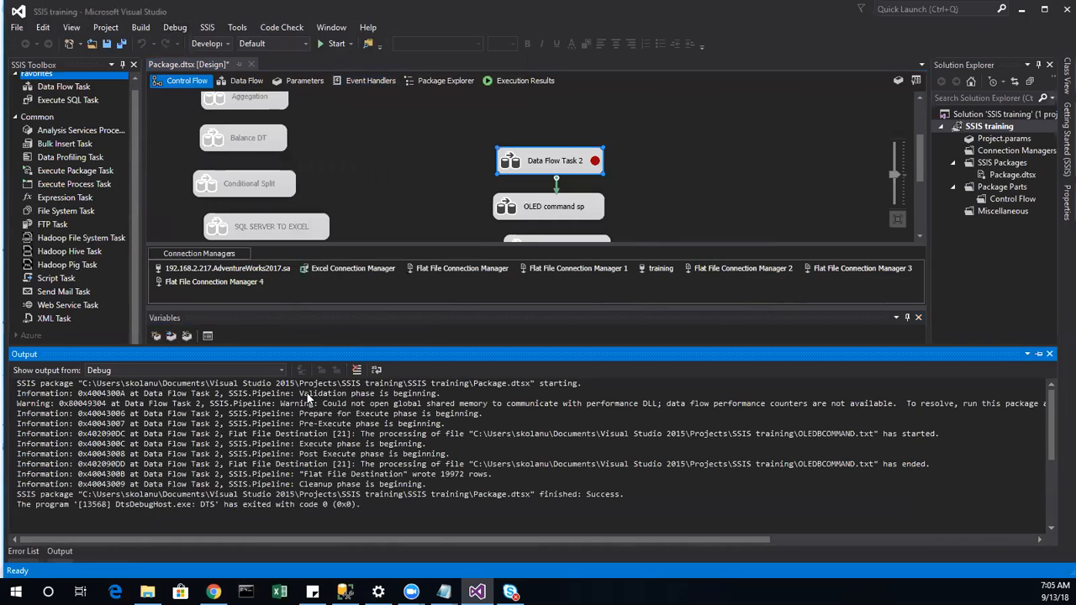
Step: Execute Data Flow Task 2 on its own and view the Locals and Watch 1 windows
right_click(529, 165)
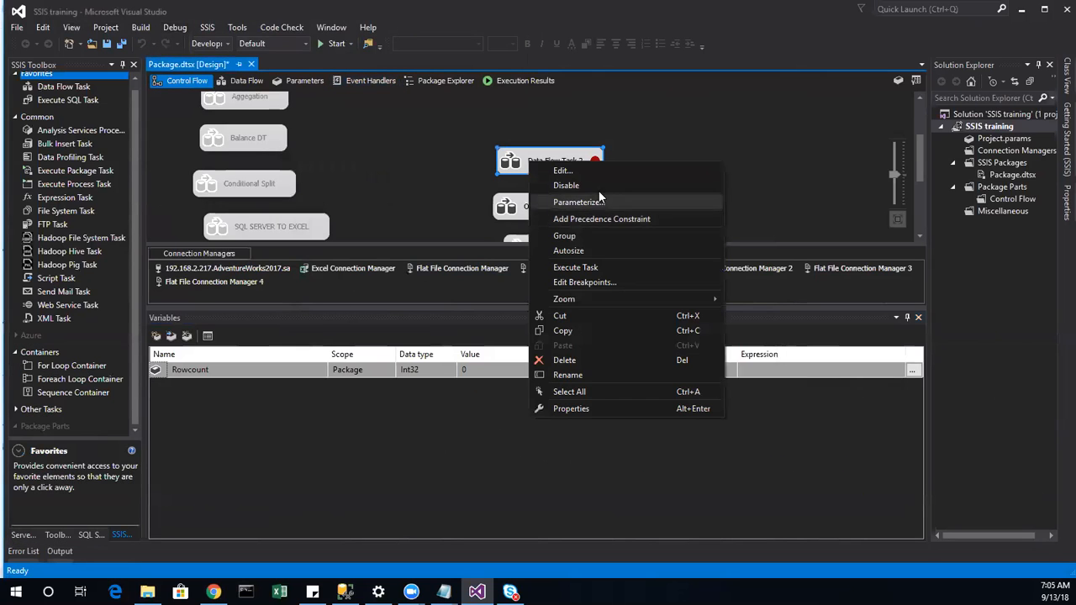
left_click(576, 268)
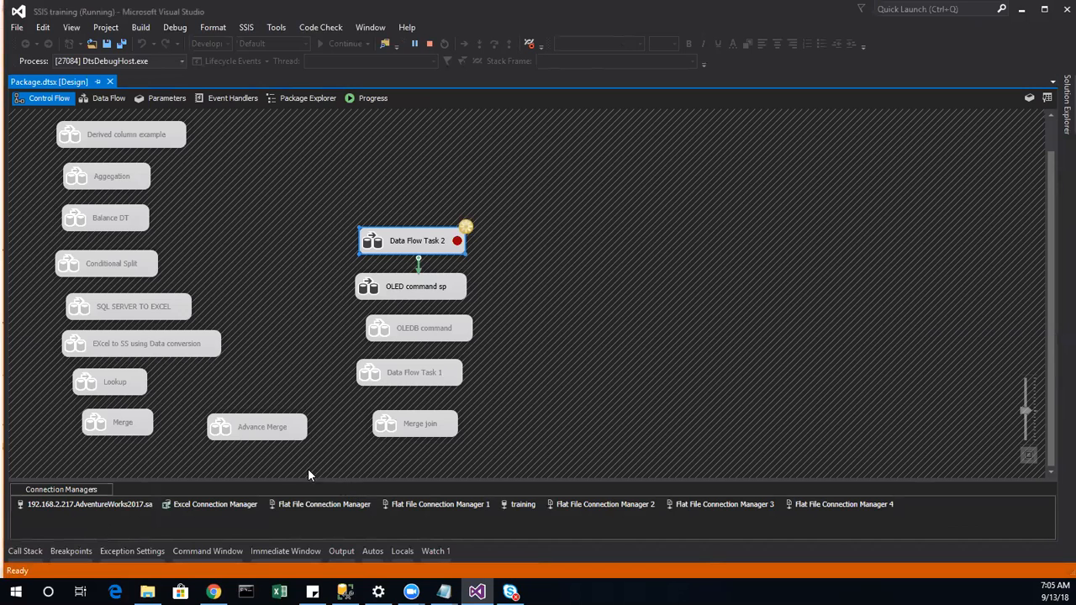
left_click(402, 553)
left_click(428, 558)
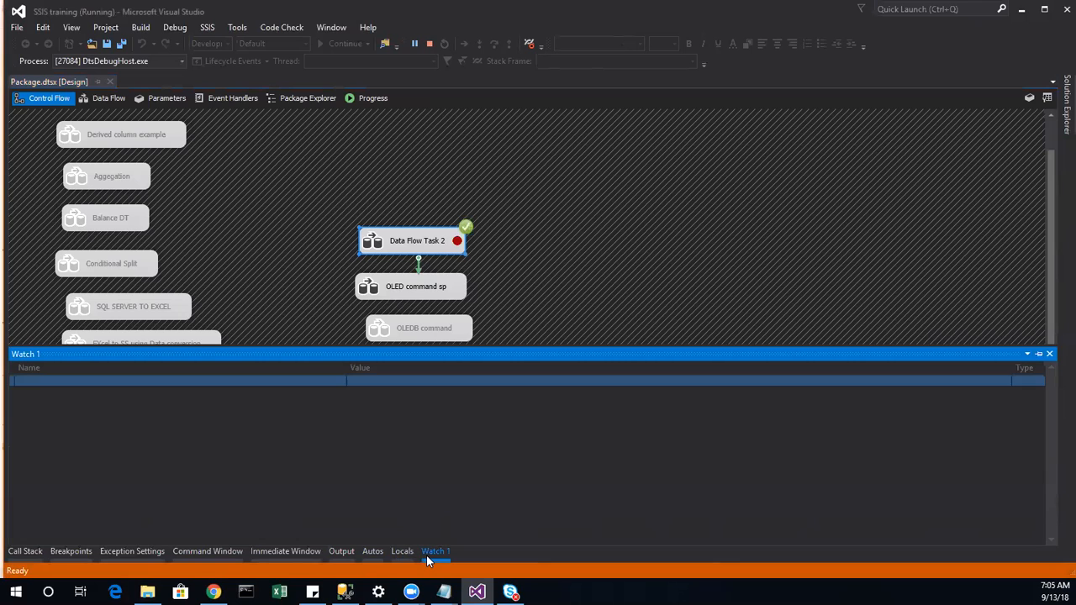
Step: Check the debug window options, then stop debugging to return to design mode
right_click(427, 556)
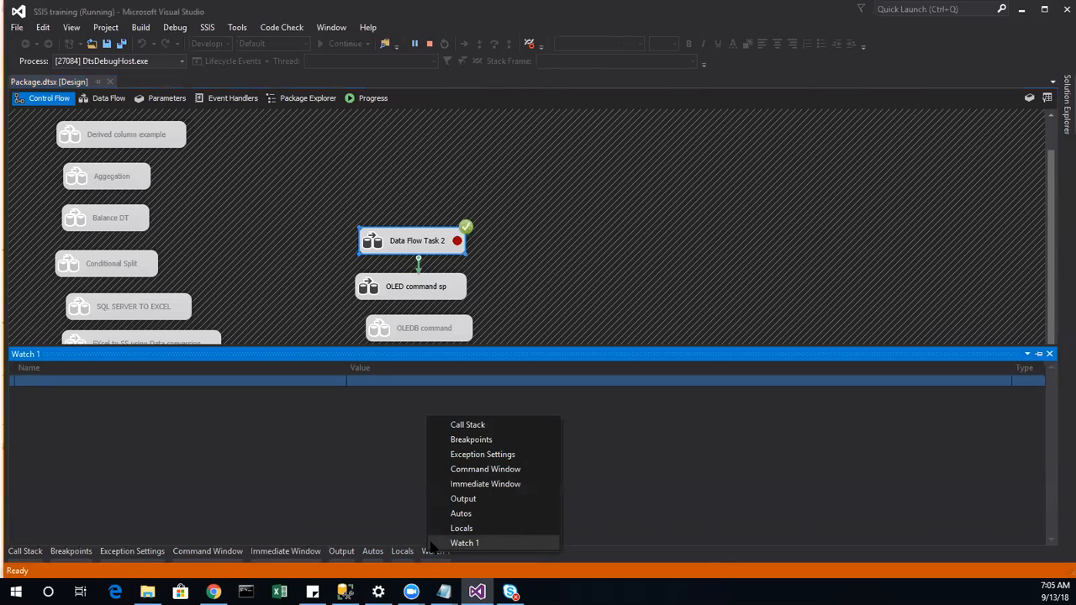
left_click(276, 423)
right_click(277, 429)
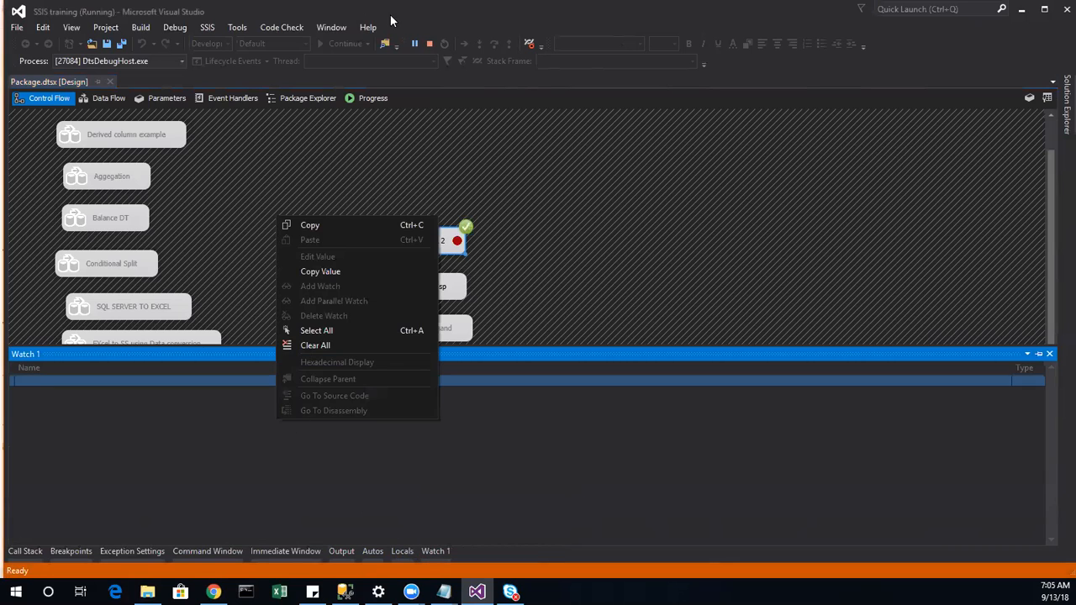
left_click(430, 42)
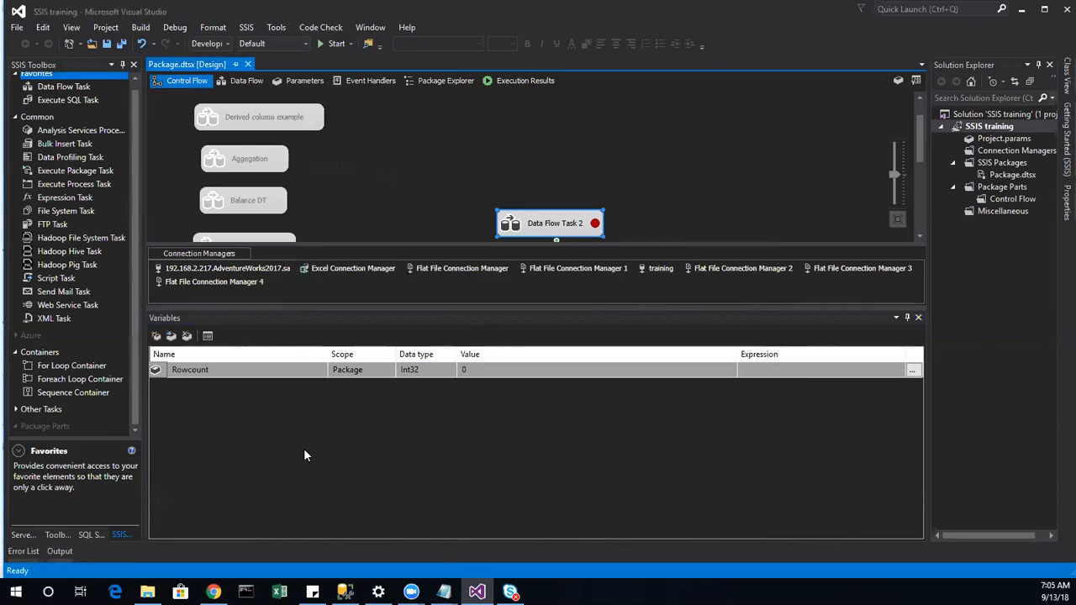
Step: Browse the View, Project and Build menus, settling on the Debug menu
left_click(164, 412)
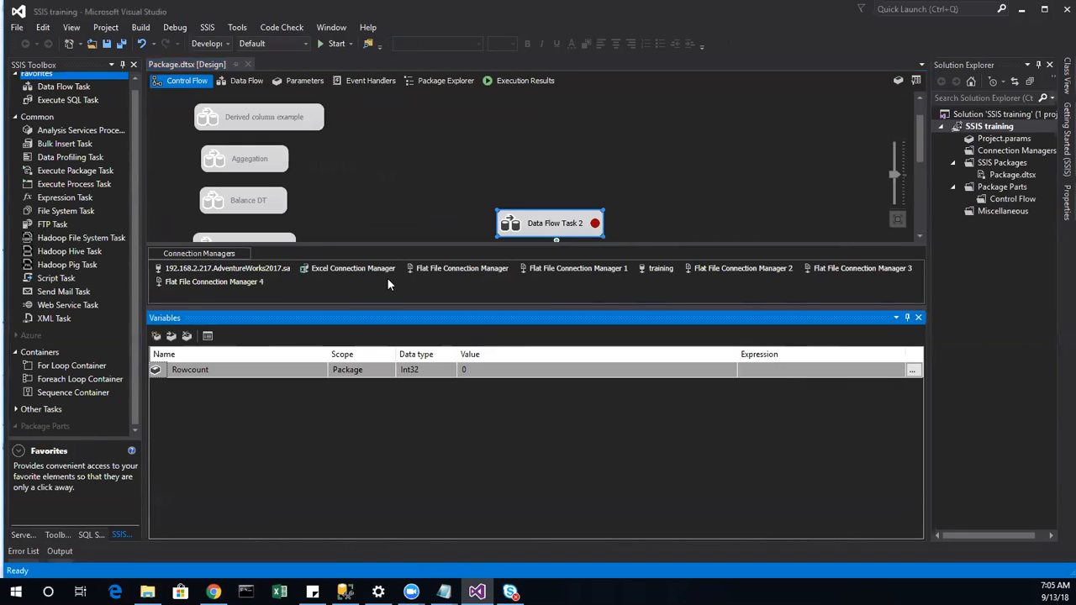
left_click(71, 28)
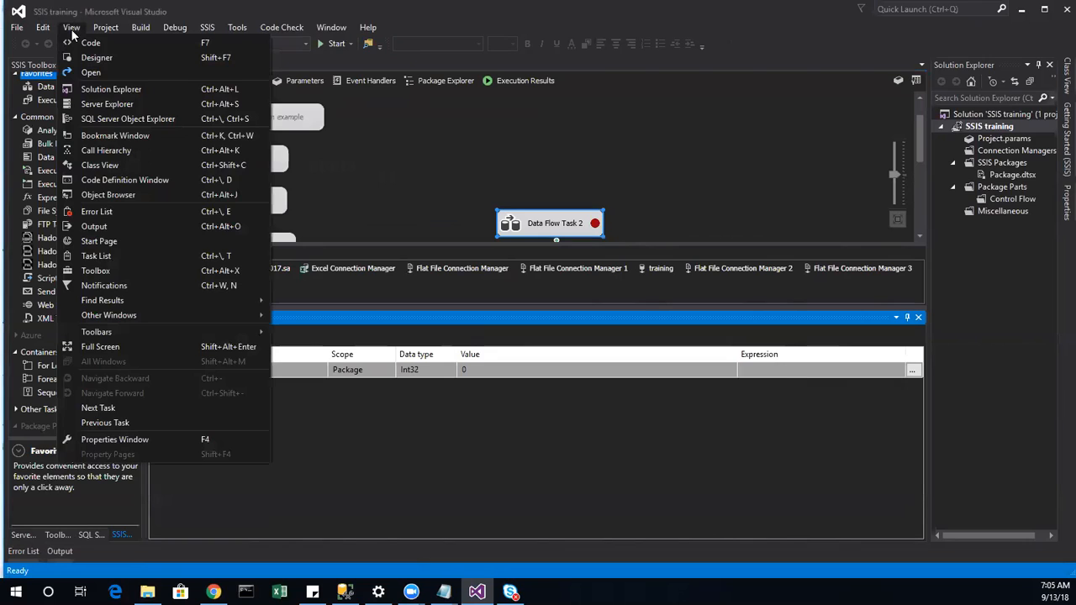
mouse_move(115, 303)
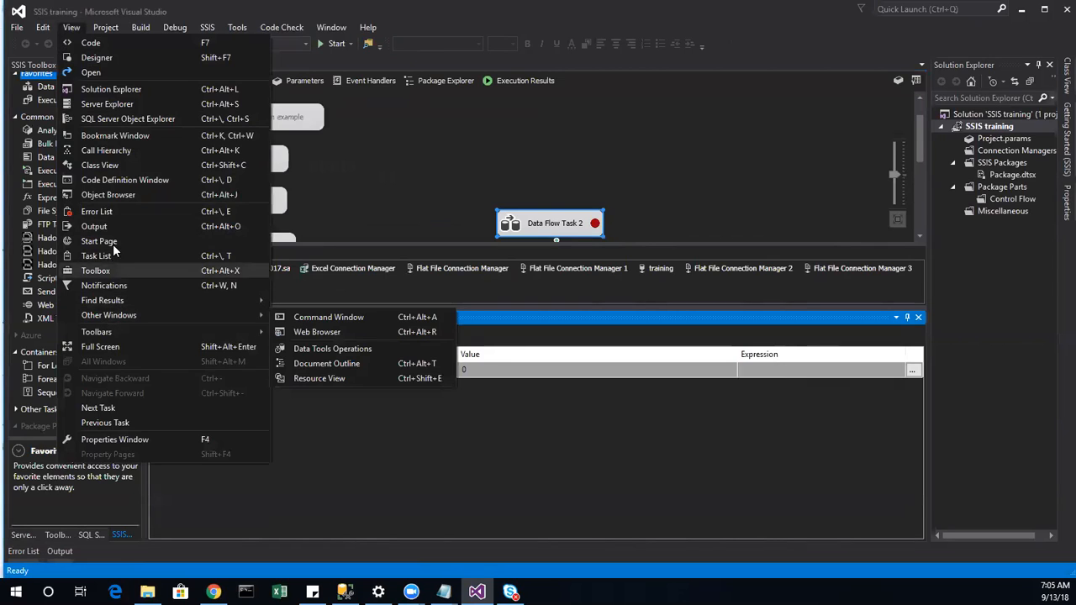
mouse_move(111, 30)
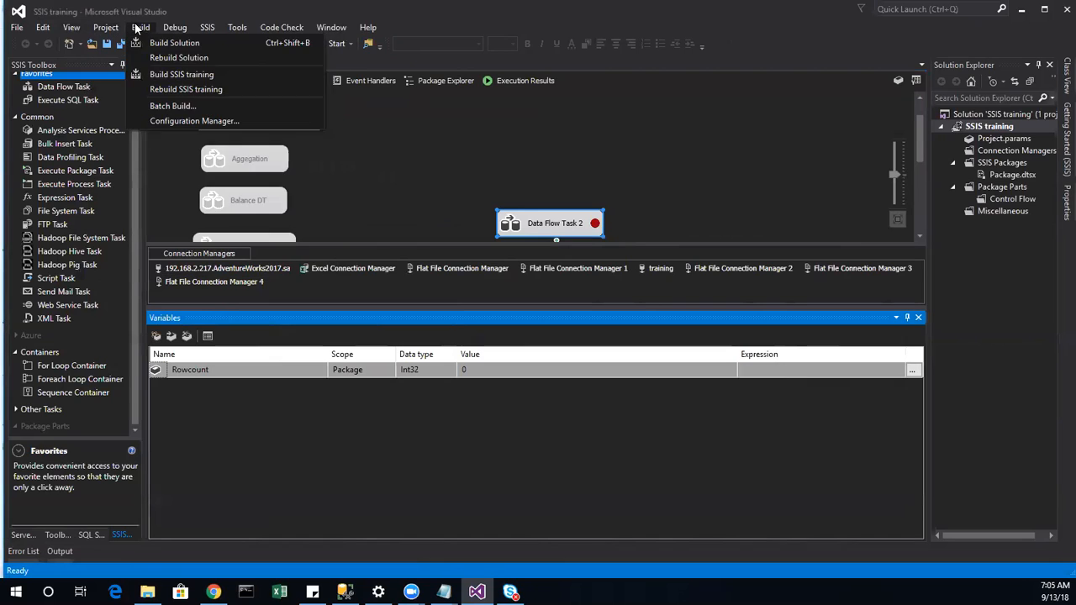
mouse_move(175, 28)
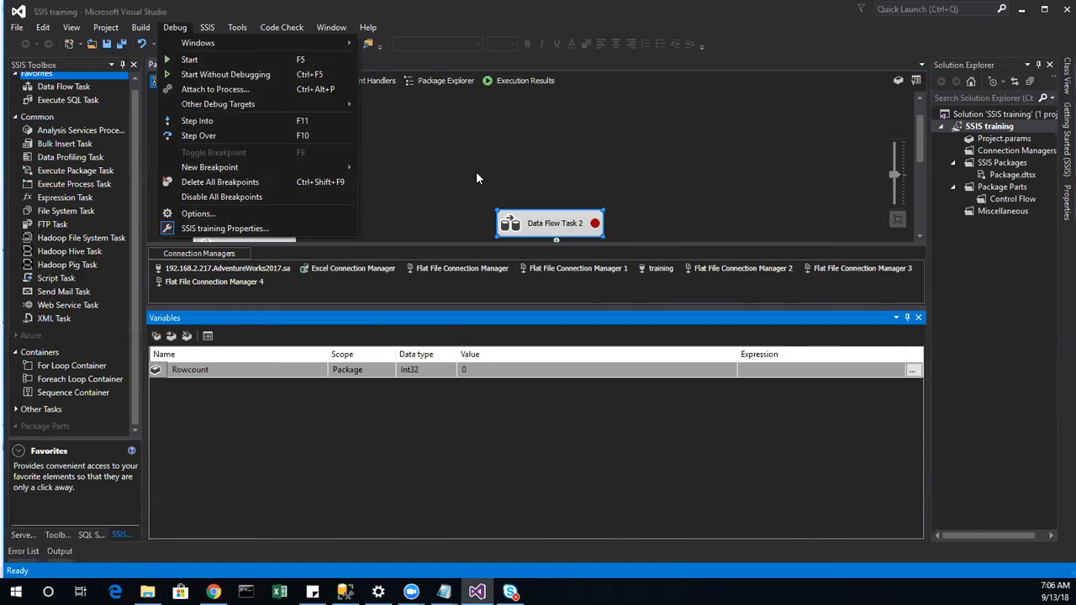
Step: Disable the OLED command sp task on the control flow
left_click(518, 179)
scroll(579, 197, "down", 2)
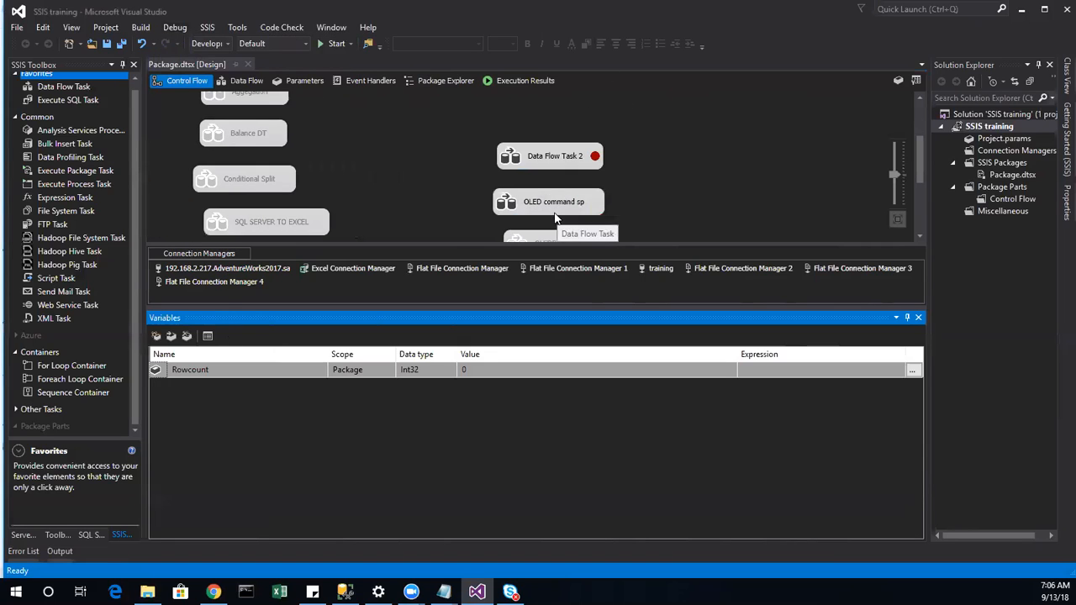
right_click(561, 209)
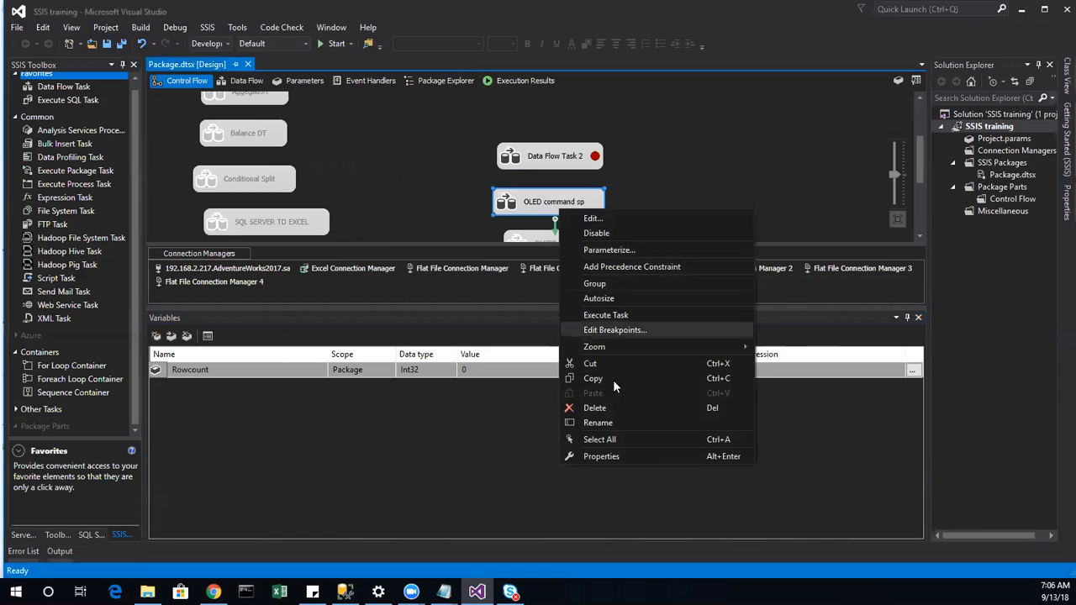
left_click(634, 232)
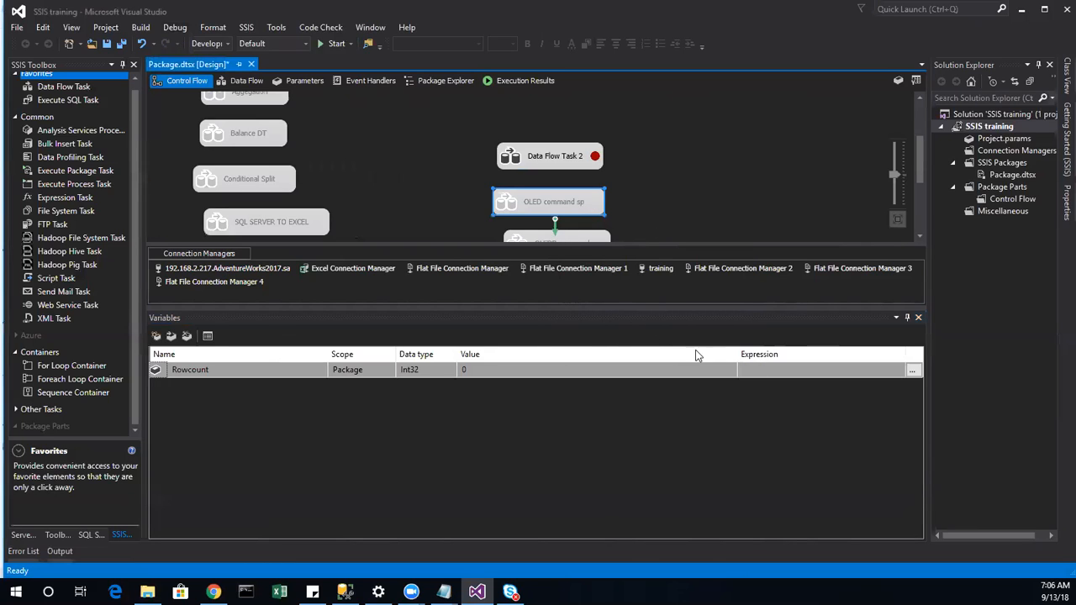
Step: Auto-hide the Variables window and view File System Task's description in the SSIS Toolbox
left_click(907, 317)
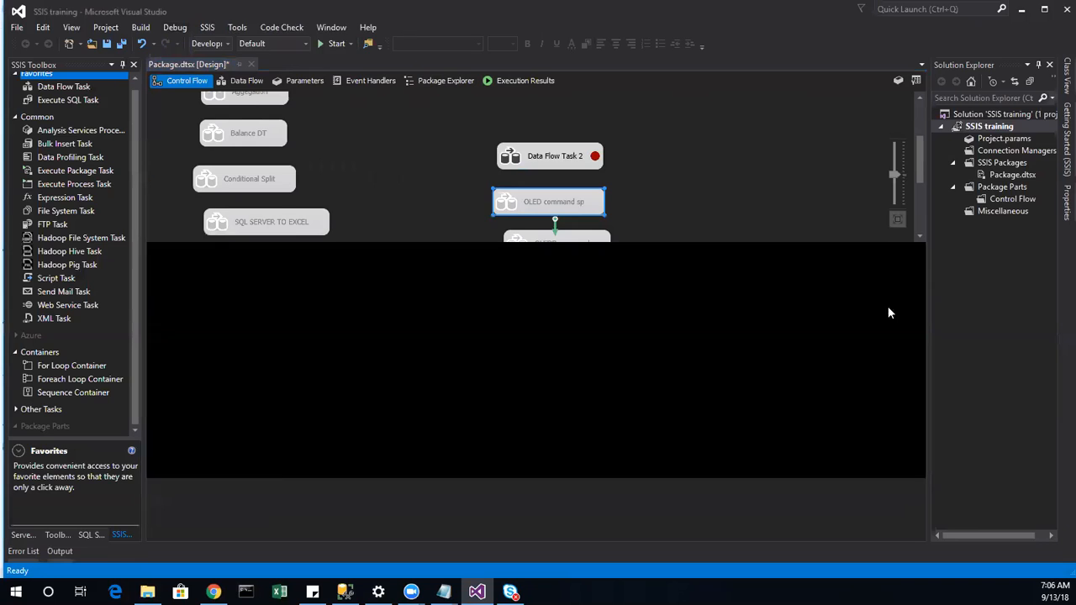
scroll(68, 220, "up", 1)
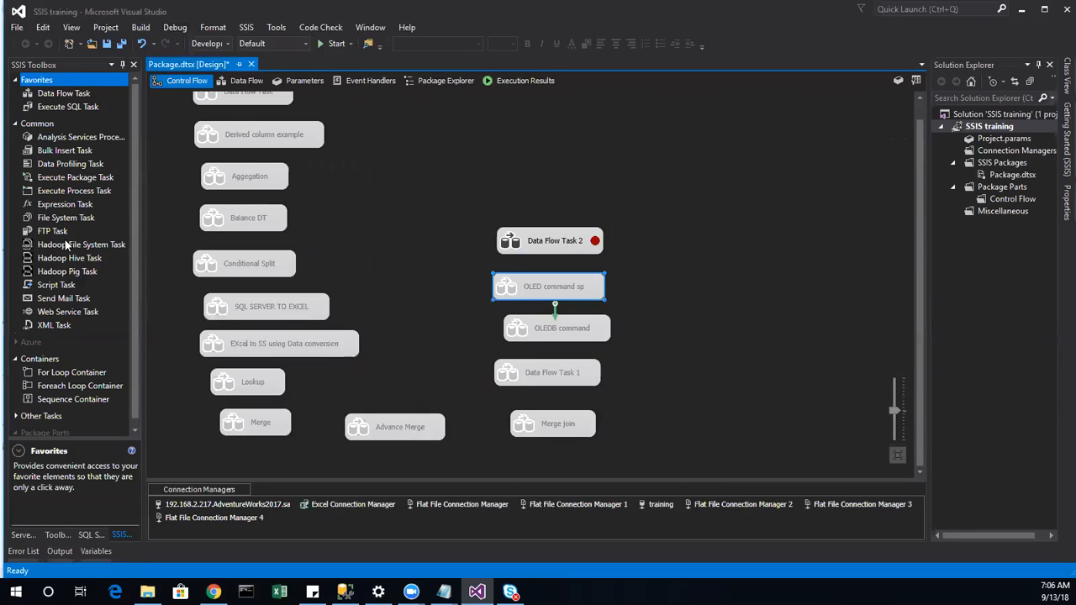
left_click(67, 217)
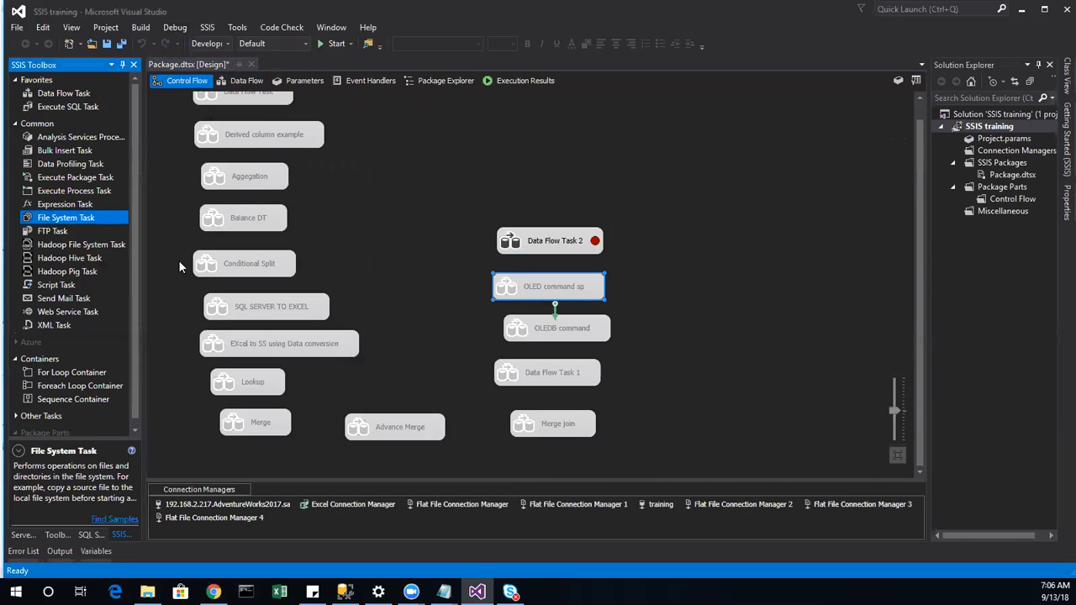
Step: Add a Script Component as a Transformation below Row Count in Data Flow Task 2
left_click(245, 81)
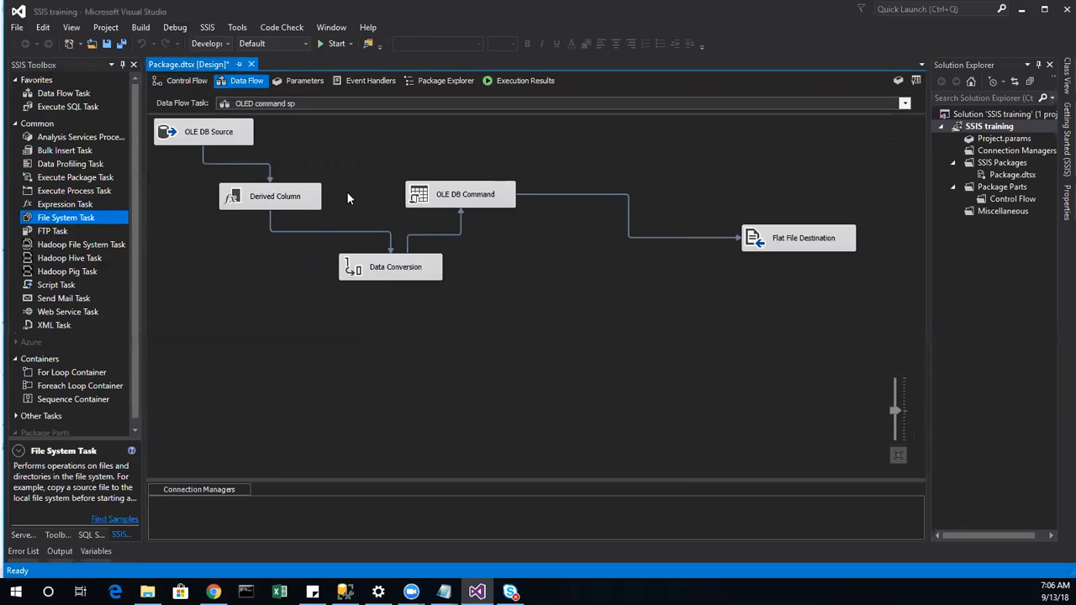
left_click(193, 80)
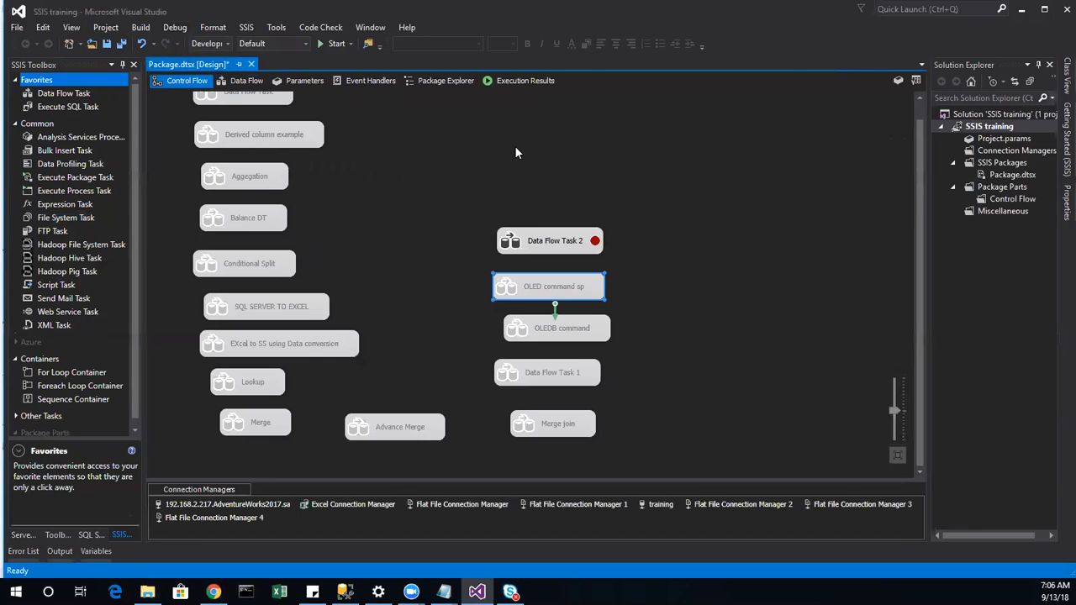
double_click(542, 235)
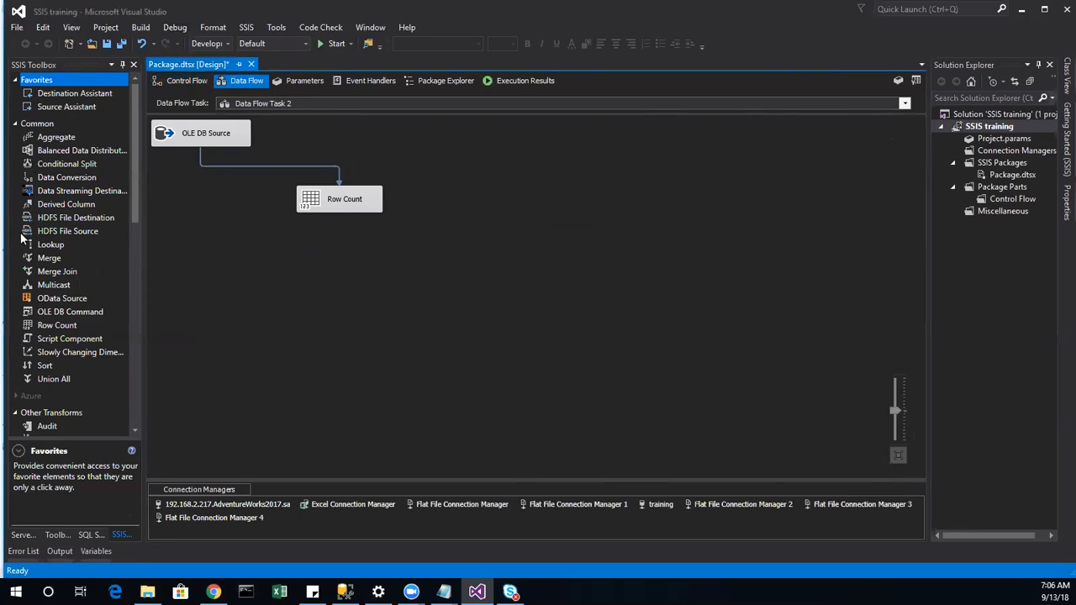
left_click_drag(63, 338, 418, 238)
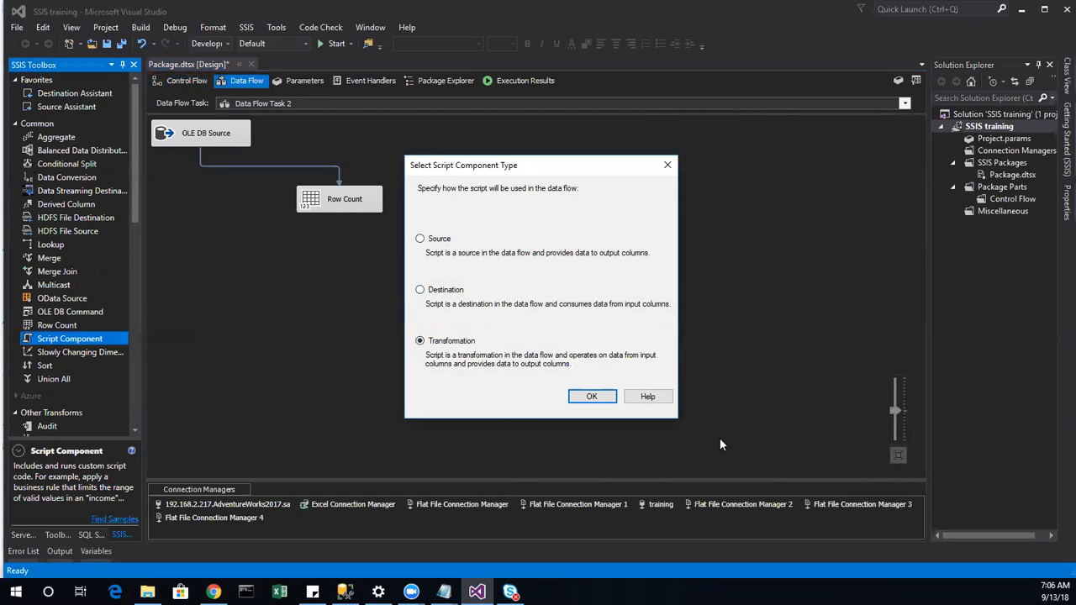
left_click(674, 169)
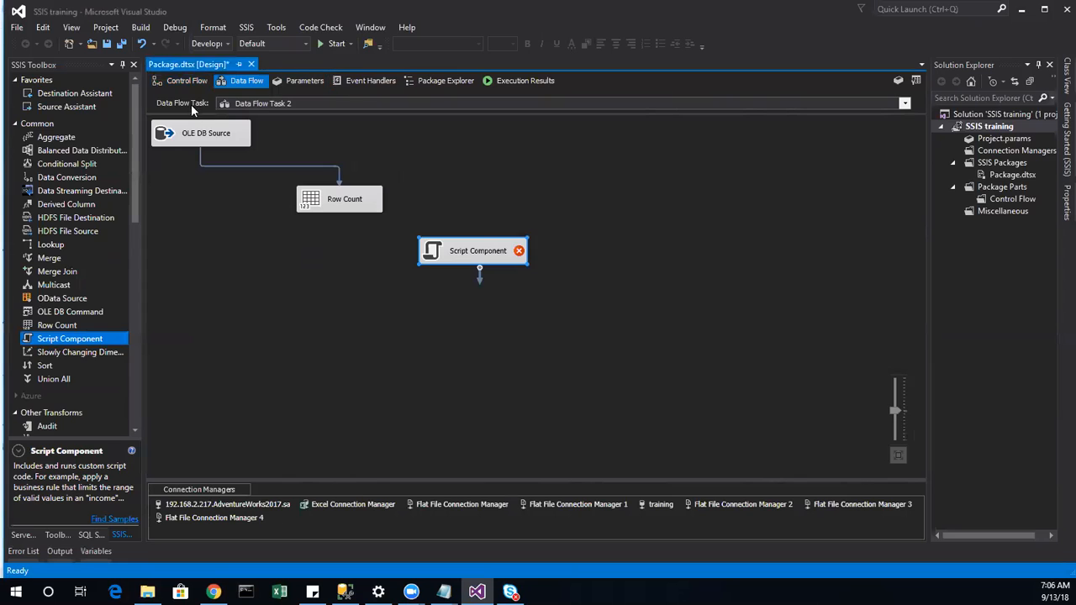
Step: Drag a Script Task onto the control flow, then delete the trial Script Component
left_click(179, 81)
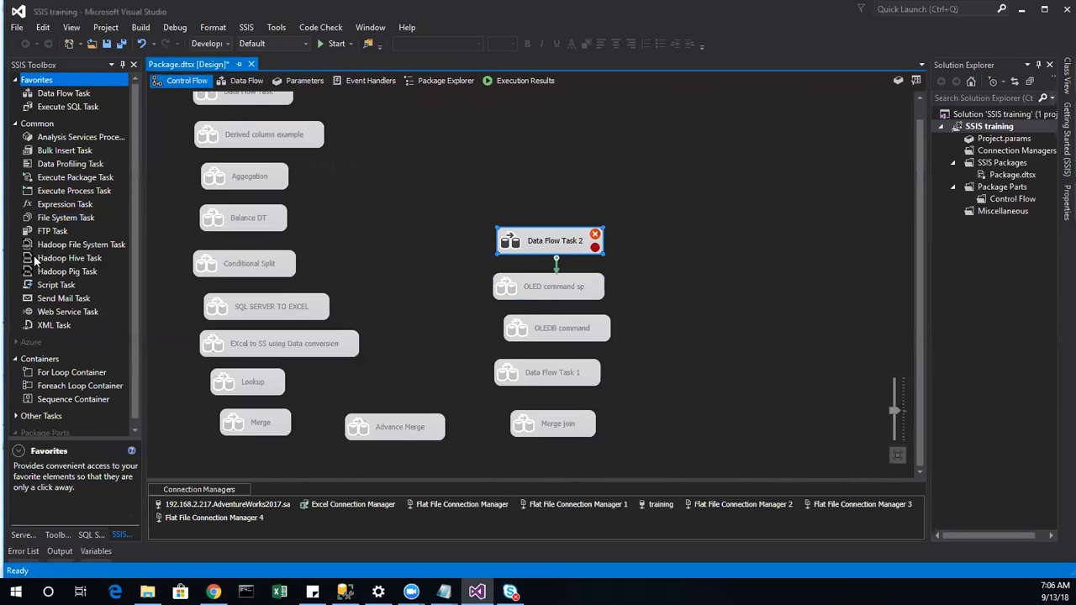
left_click_drag(55, 286, 567, 164)
double_click(593, 246)
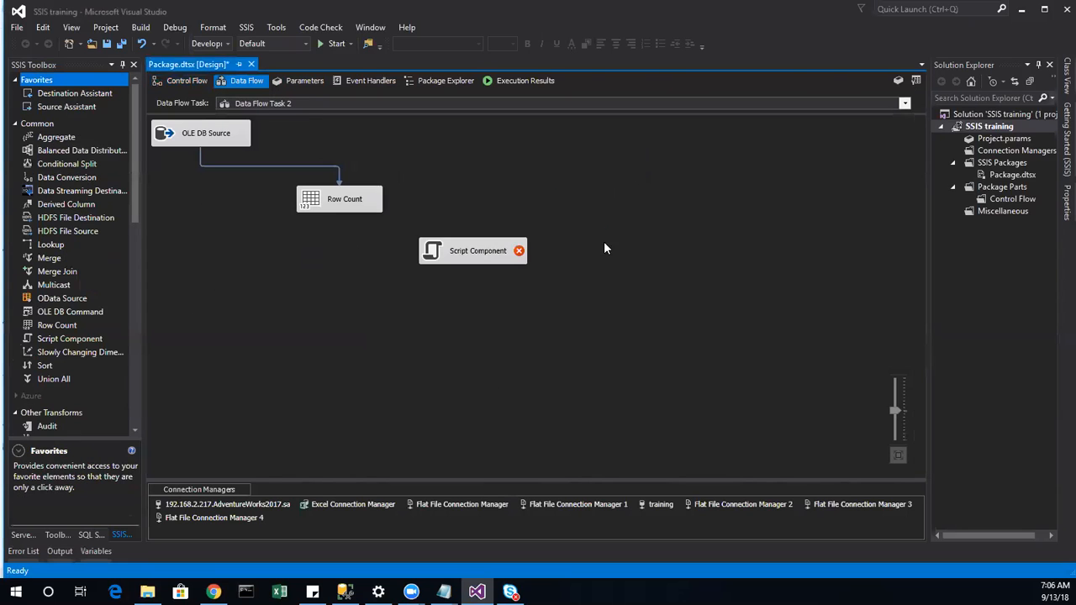
right_click(502, 266)
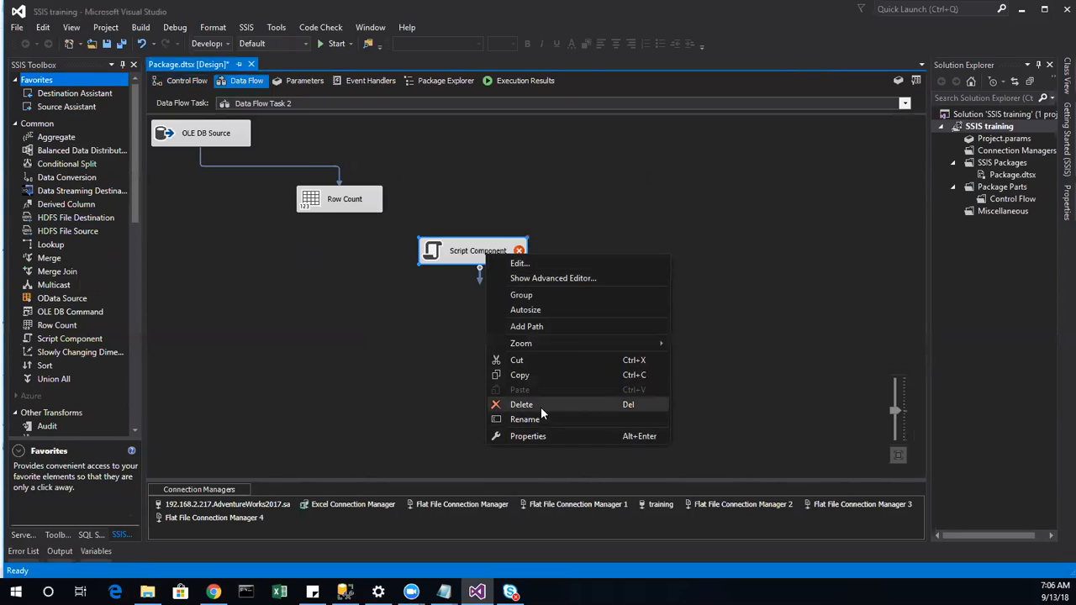
left_click(541, 407)
Step: Turn off Data Flow Task 2's OnPostExecute breakpoint
left_click(178, 79)
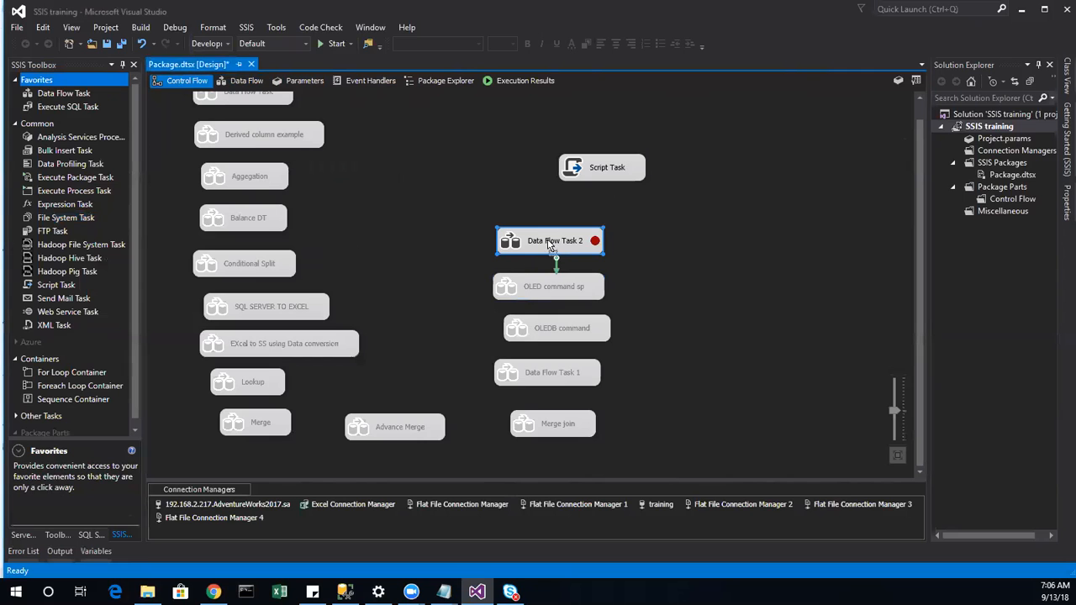
right_click(552, 238)
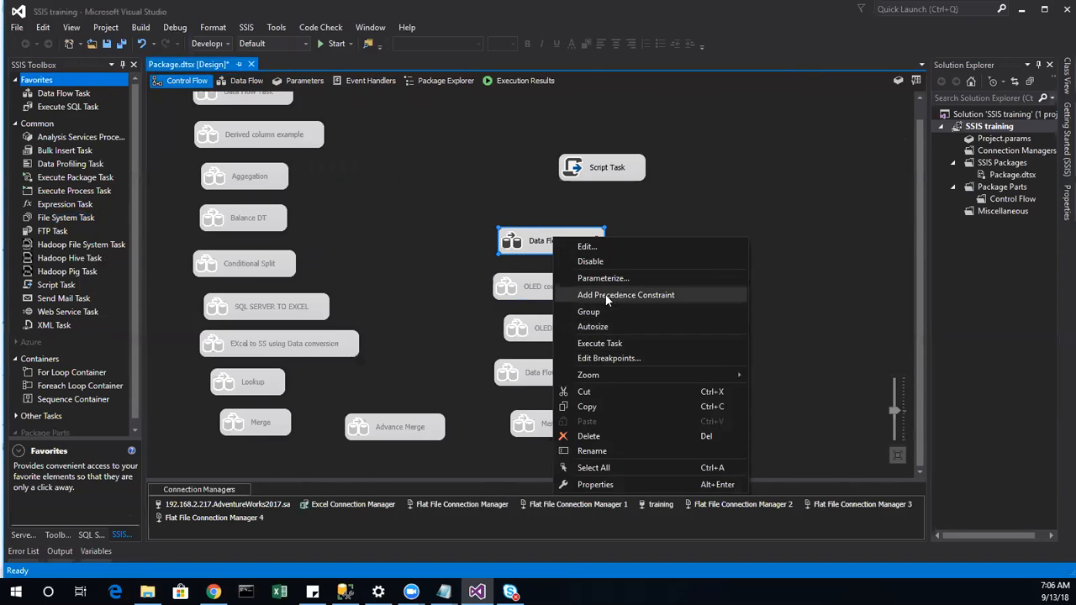
left_click(599, 360)
left_click(335, 230)
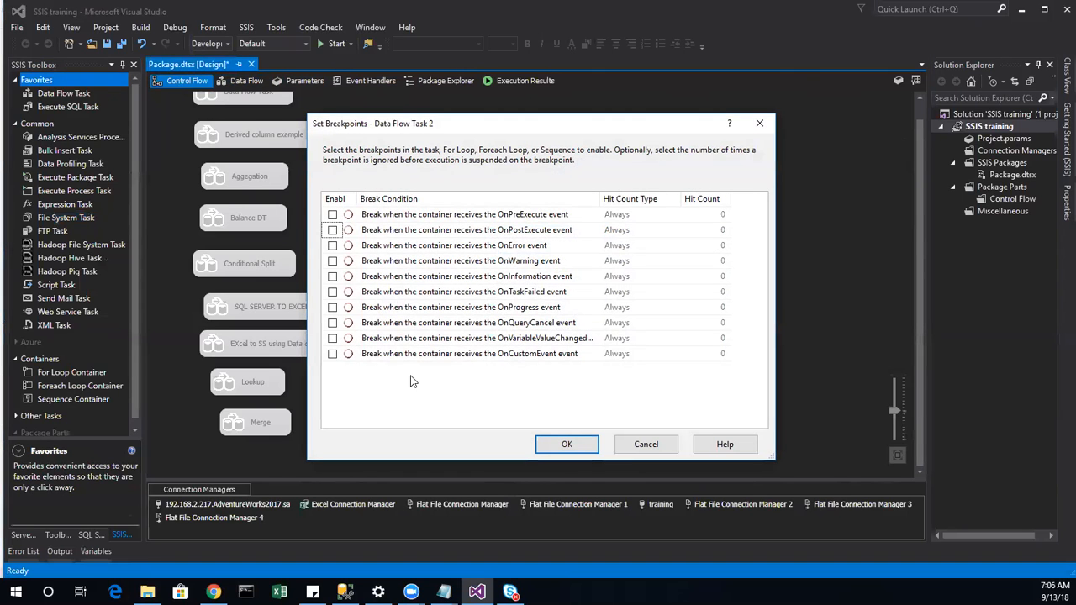
left_click(566, 442)
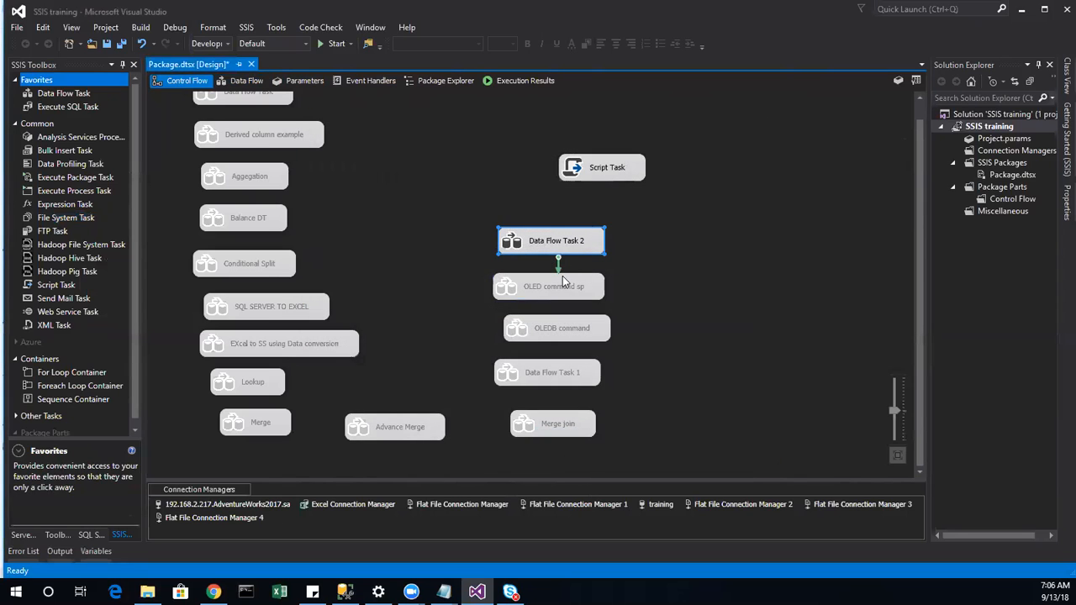
Step: Connect Data Flow Task 2 to the Script Task and set its ReadOnlyVariables to User::Rowcount
left_click_drag(558, 262, 620, 171)
double_click(592, 174)
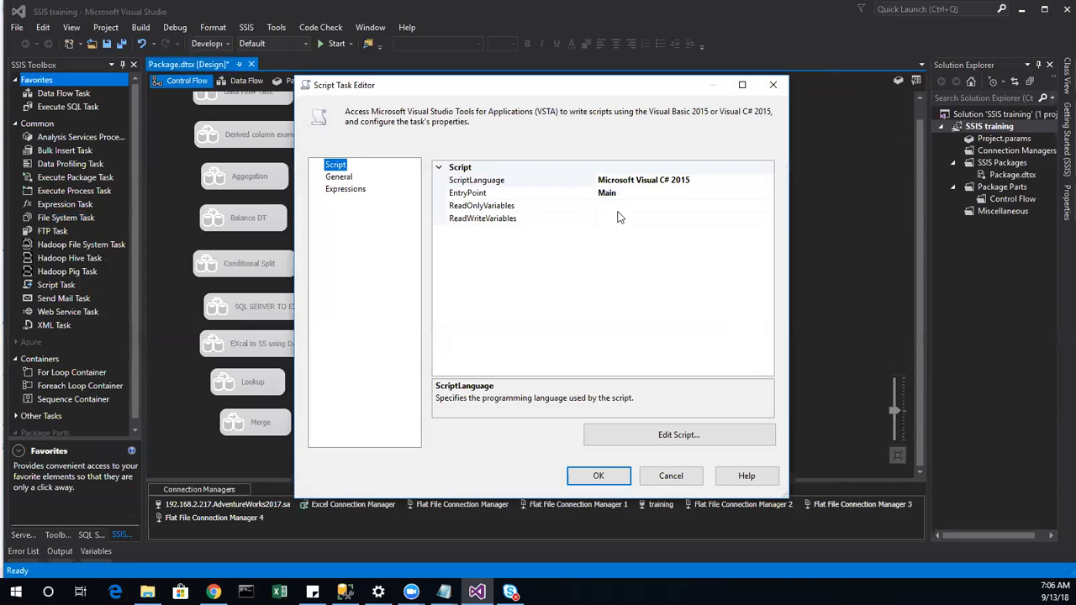
left_click(629, 205)
left_click(768, 206)
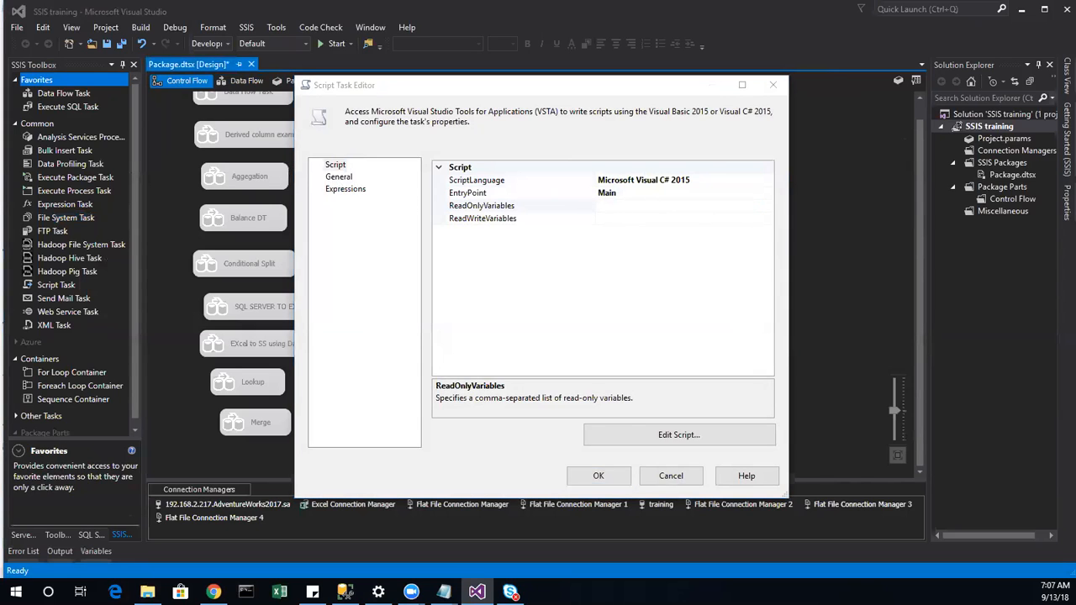
left_click_drag(722, 220, 721, 328)
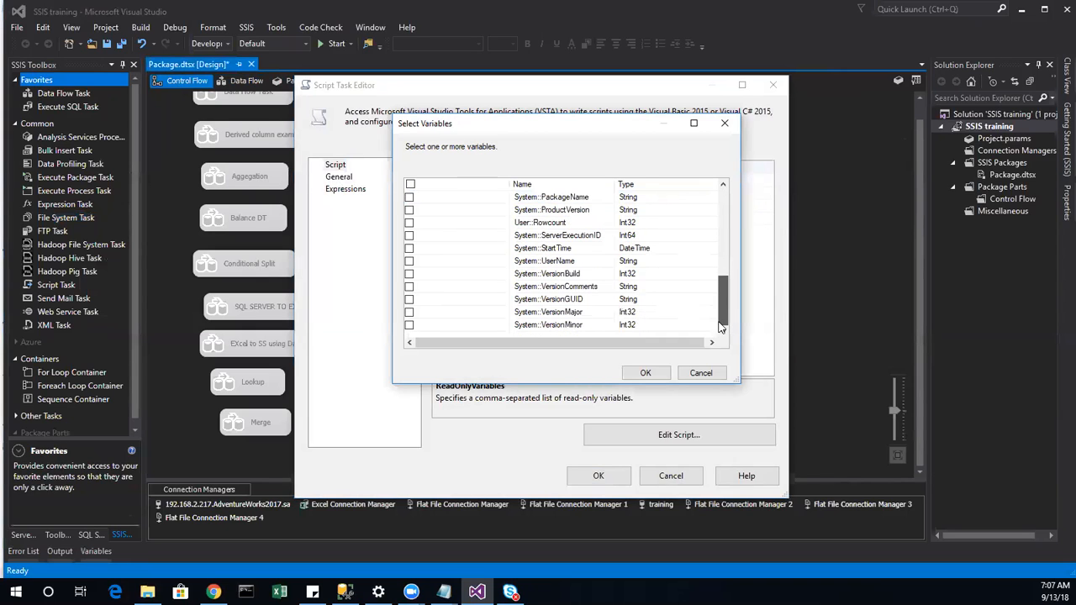
left_click(410, 222)
left_click(644, 373)
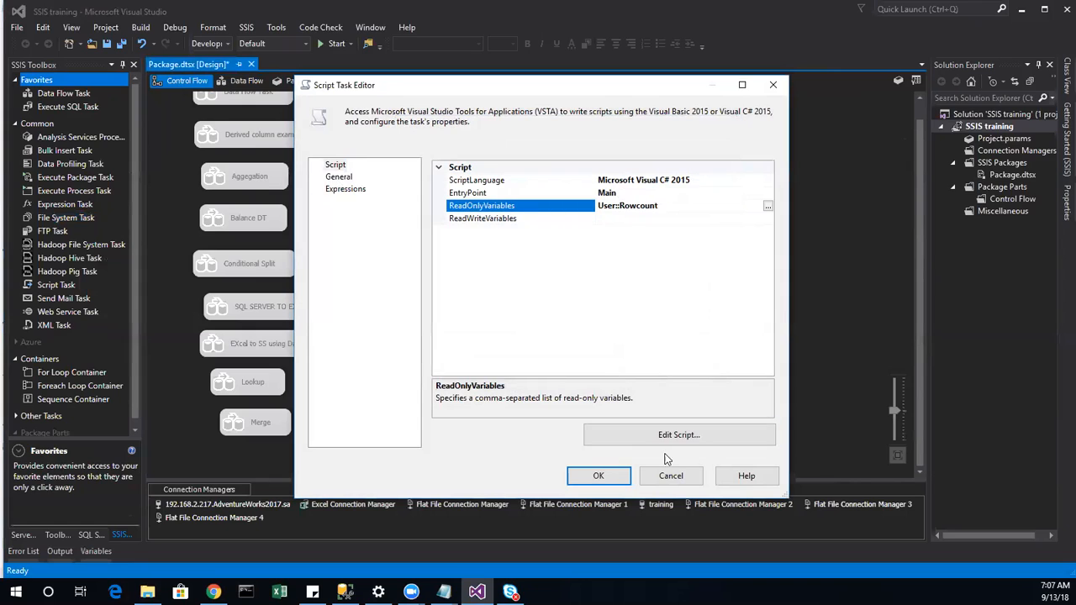
left_click(659, 437)
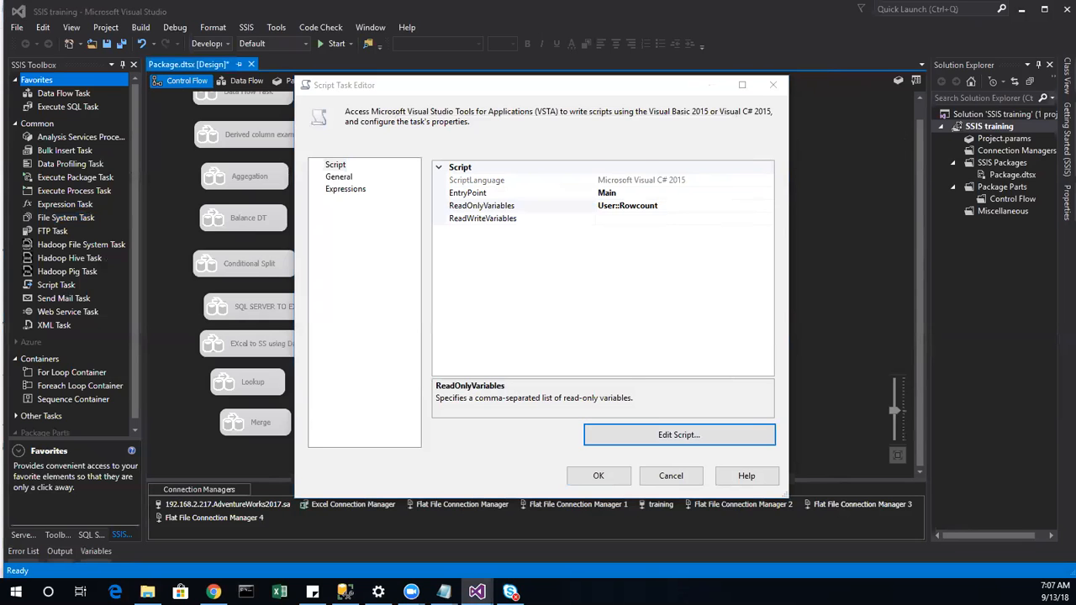
scroll(582, 191, "down", 15)
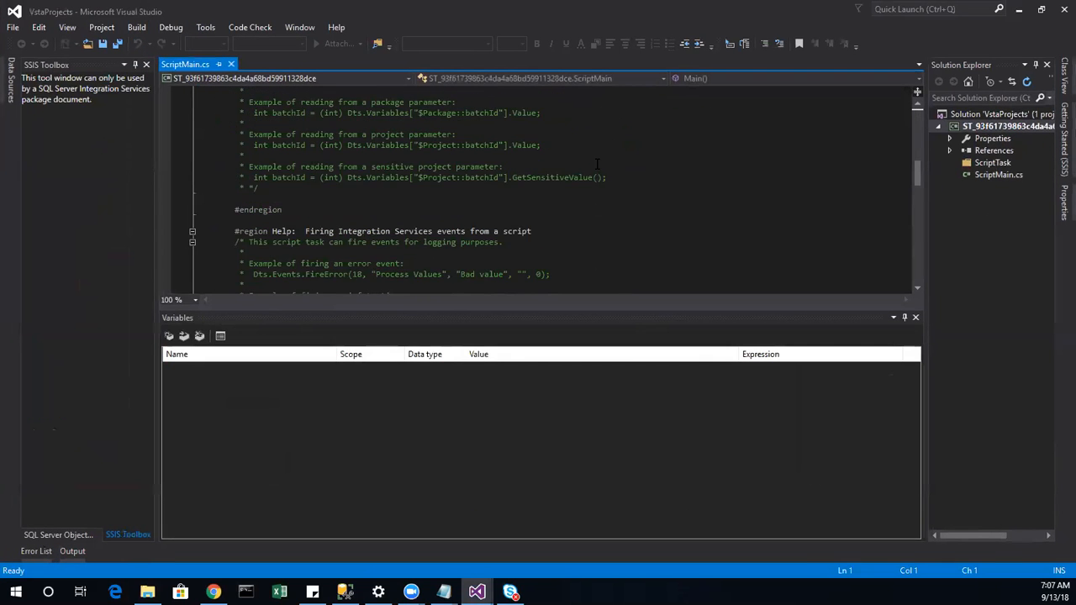
scroll(582, 191, "down", 10)
scroll(594, 201, "up", 2)
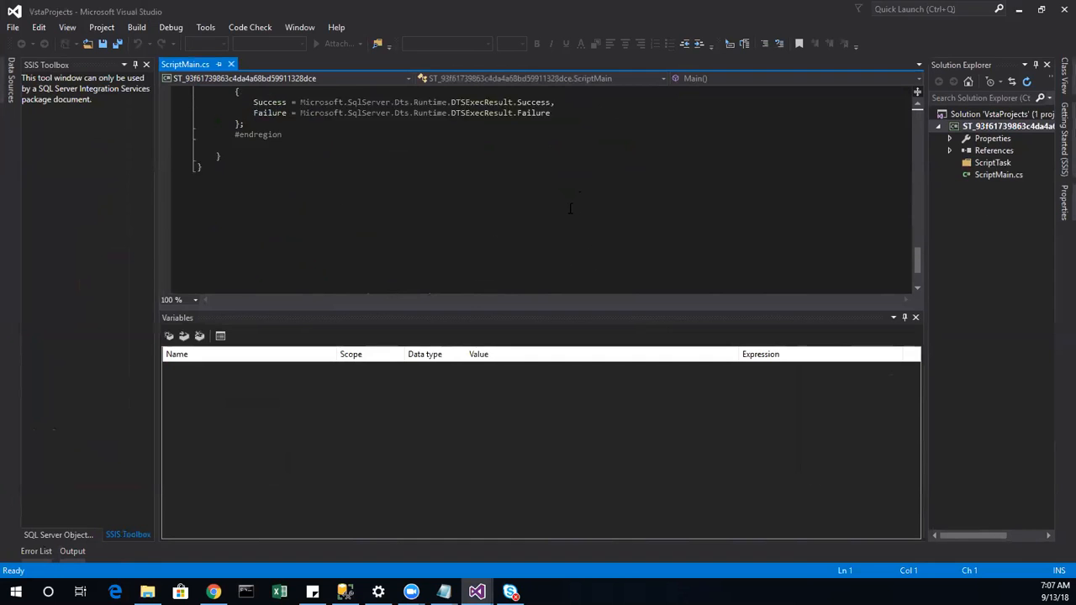
scroll(594, 201, "up", 2)
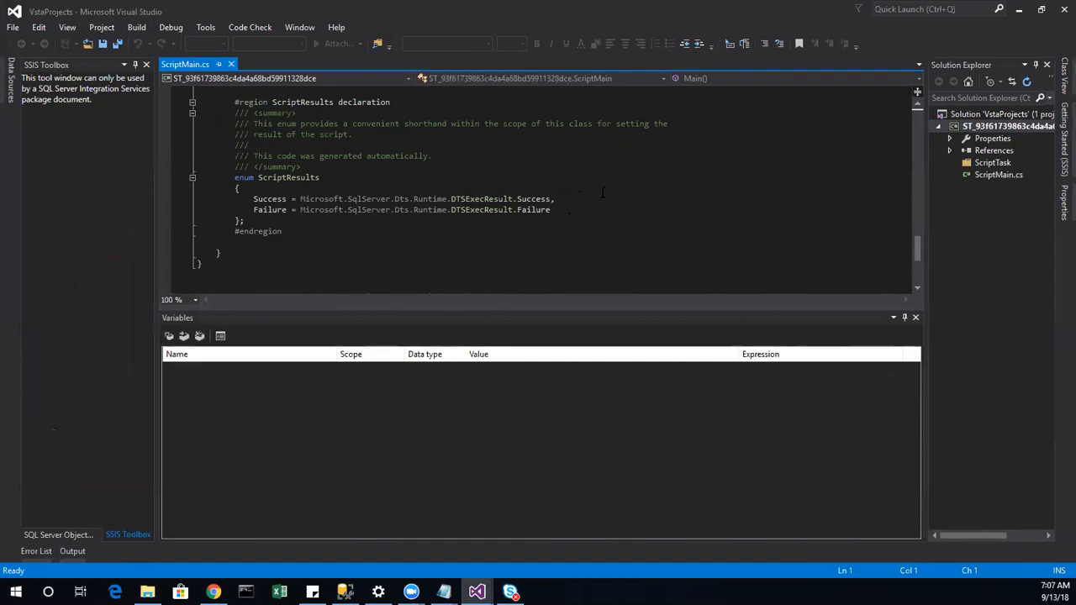
scroll(602, 193, "up", 2)
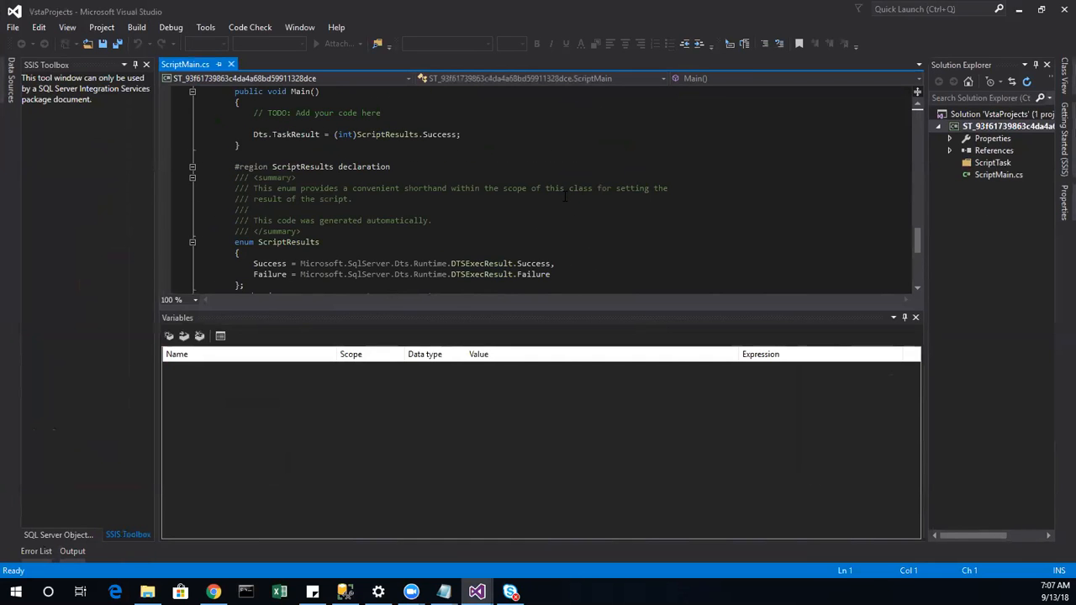
left_click(269, 123)
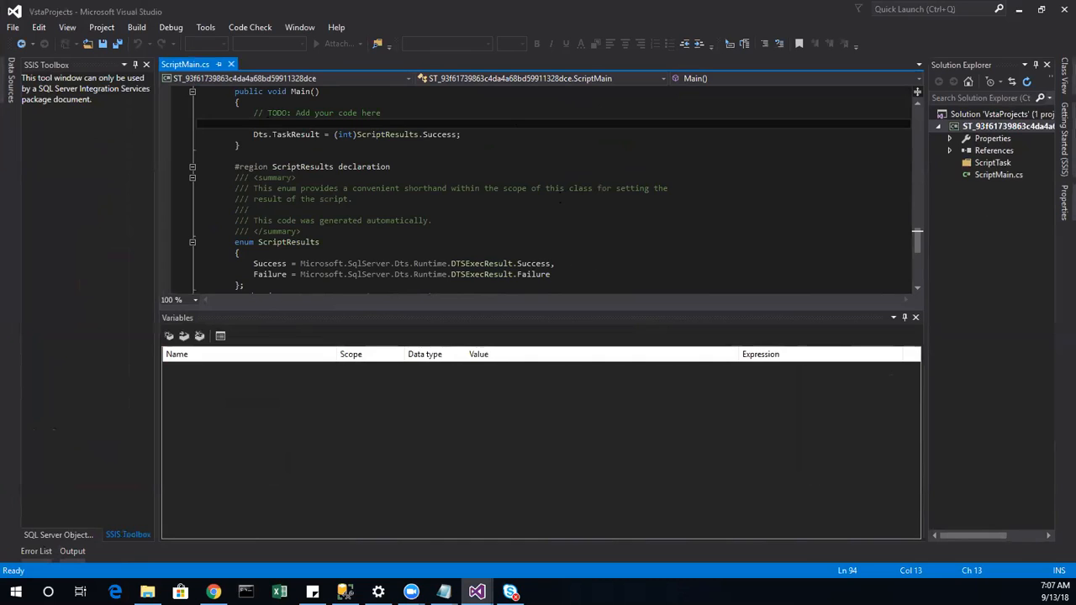
key("alt+Tab")
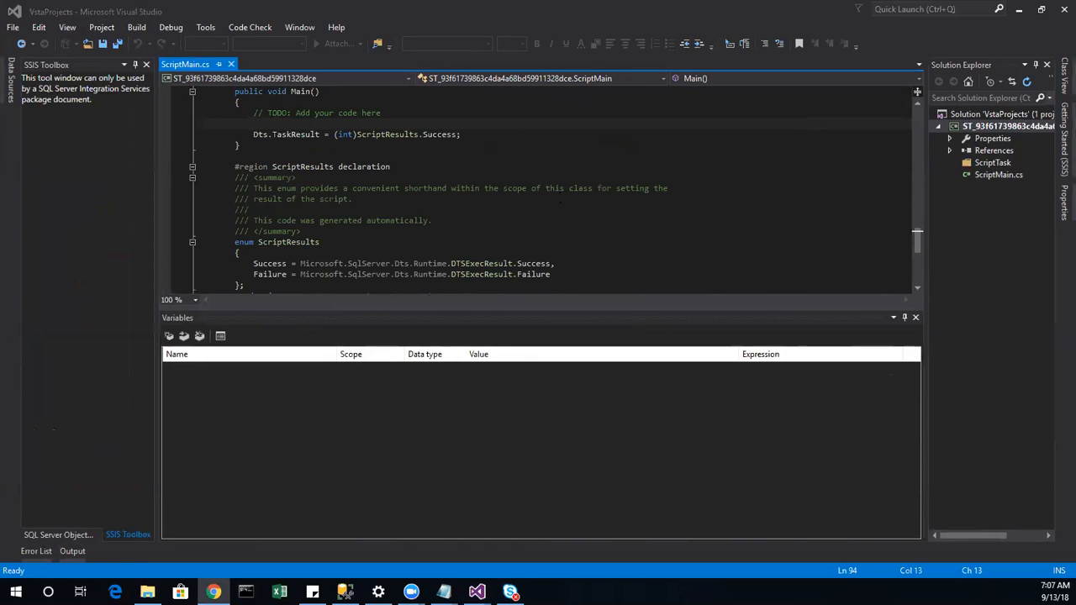
scroll(369, 265, "down", 1)
scroll(276, 166, "up", 2)
left_click(277, 157)
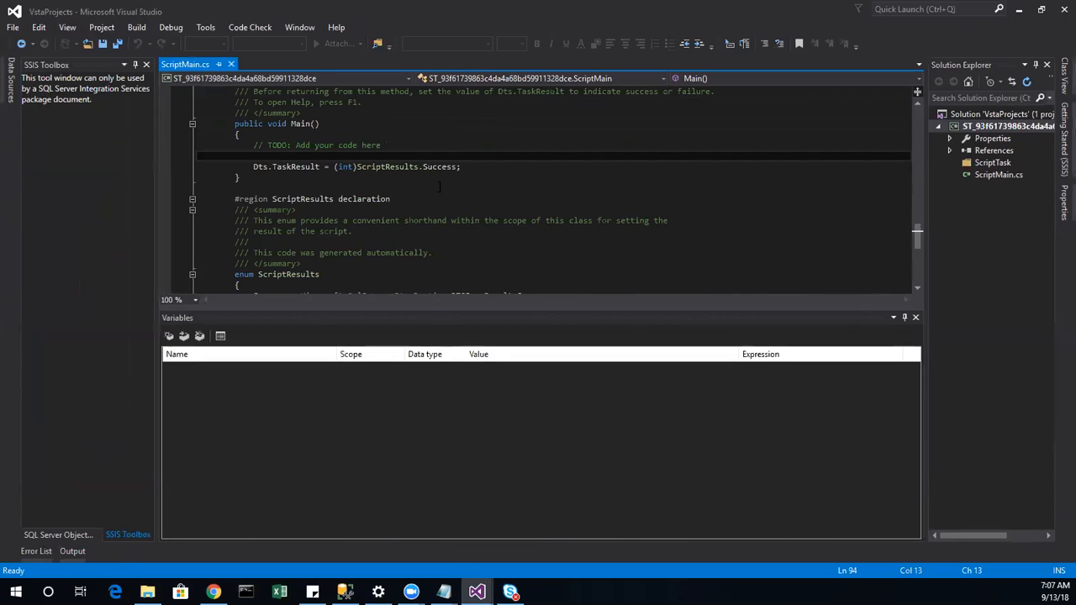
Step: Under the TODO, write MessageBox.Show(Dts.Variables["User:Rowcount" using IntelliSense completions
type("Me")
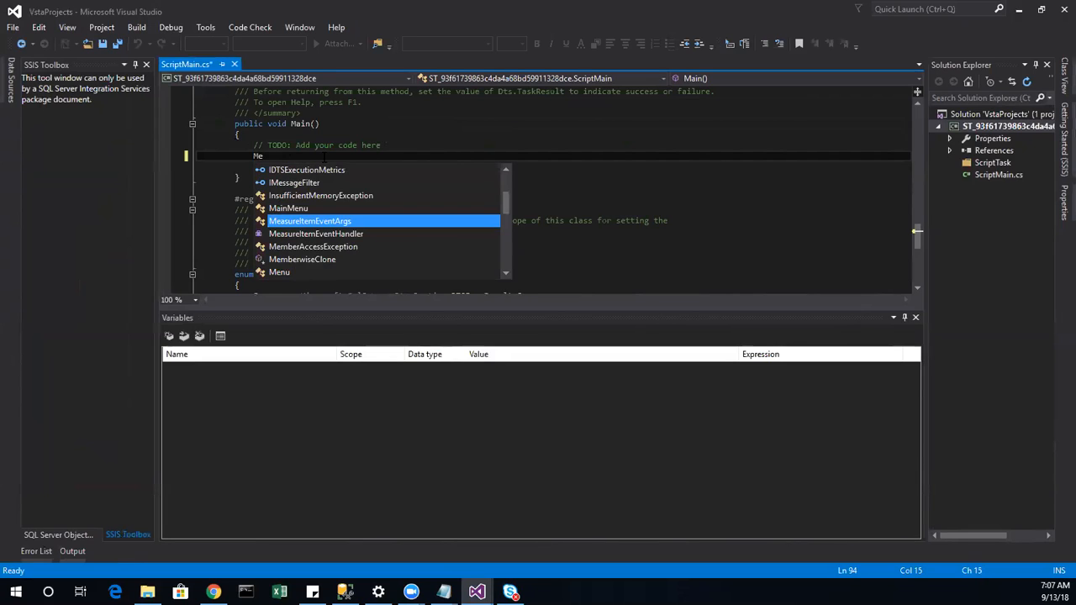
type("ss")
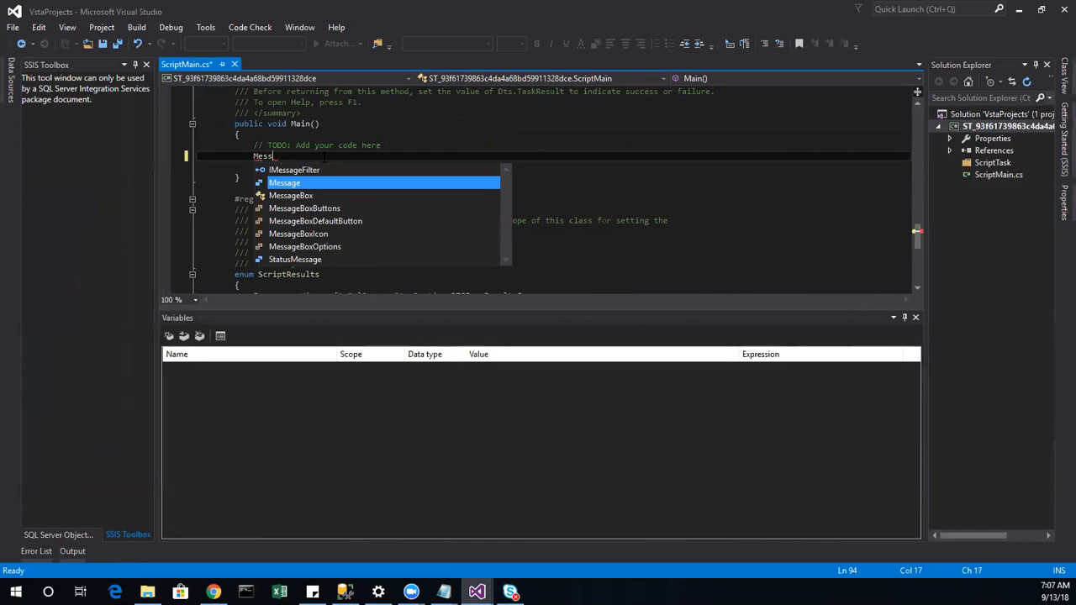
key("Down")
key("Down")
key("Up")
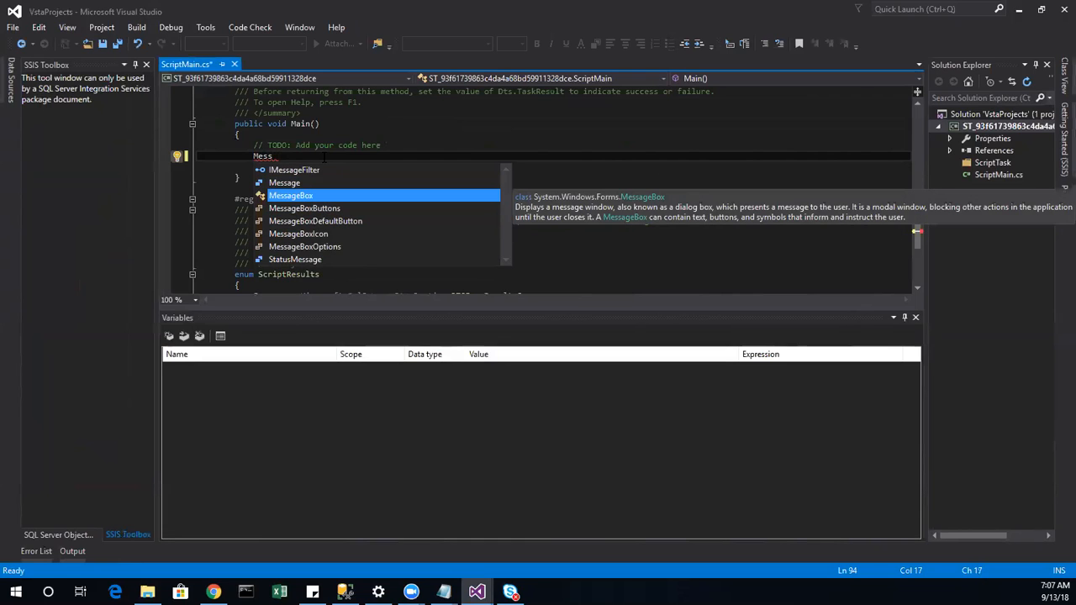
key("Tab")
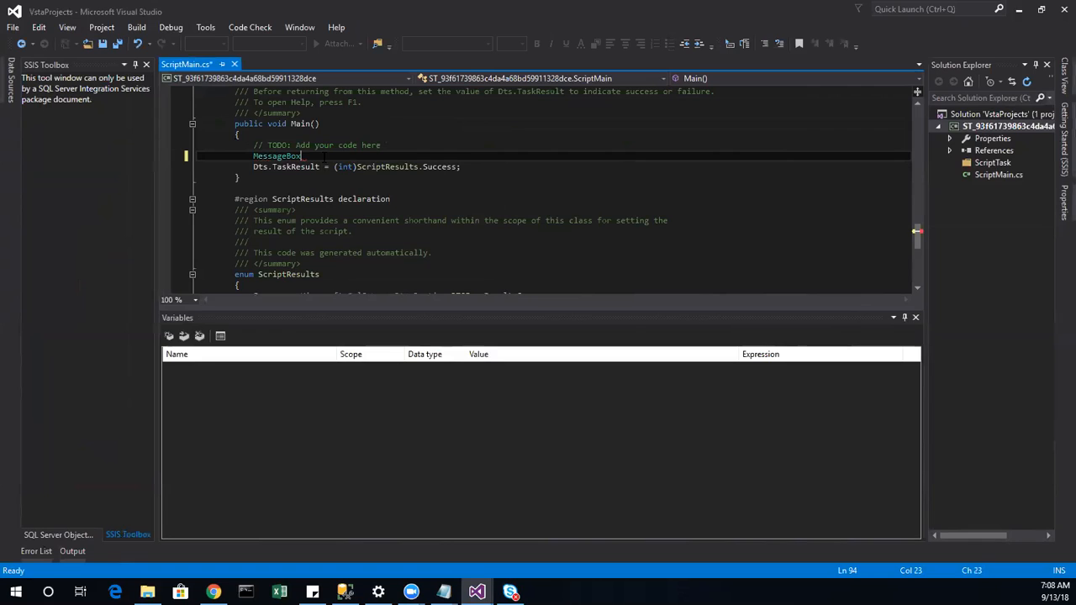
type(".S")
key("Tab")
type("(D")
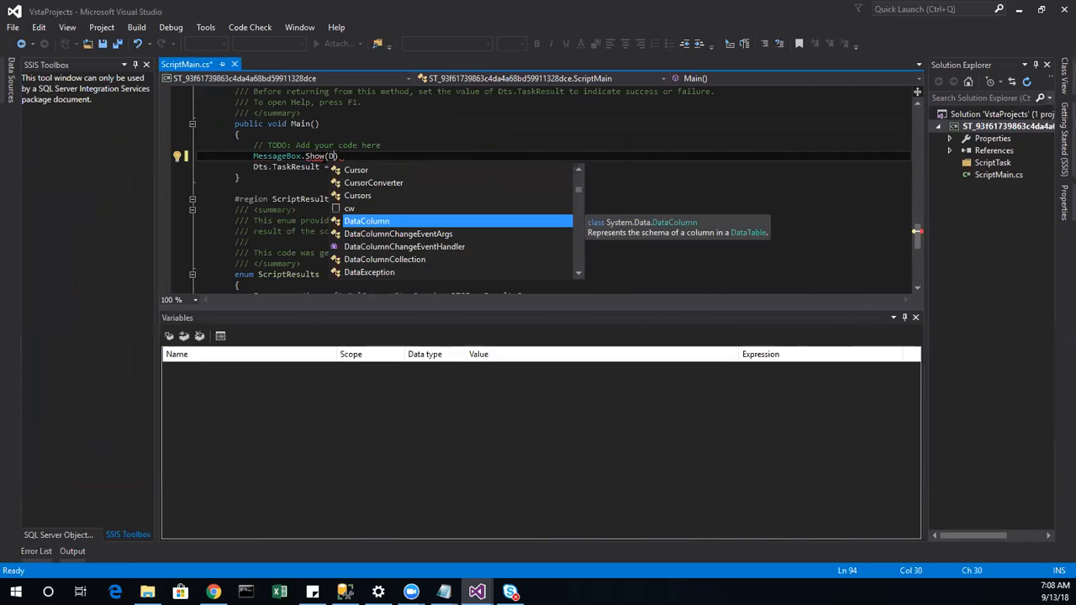
type("ts")
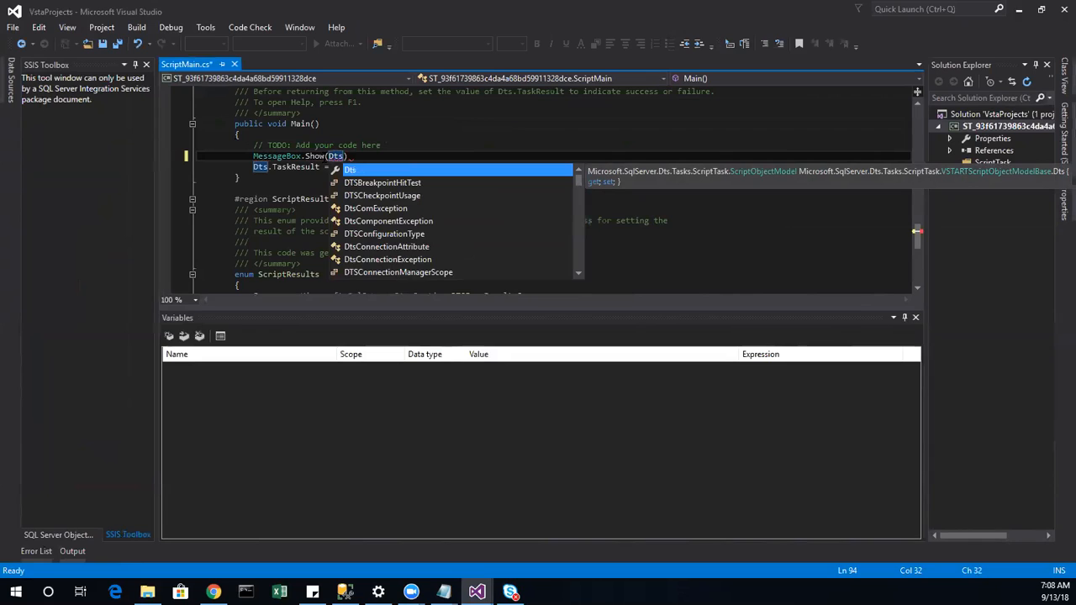
type(".V")
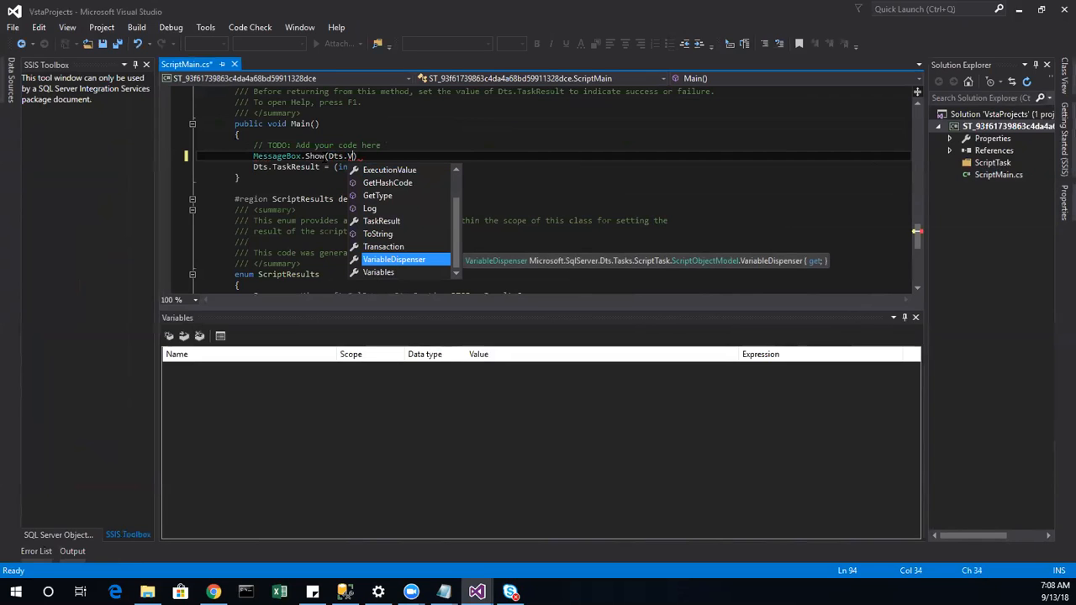
key("Down")
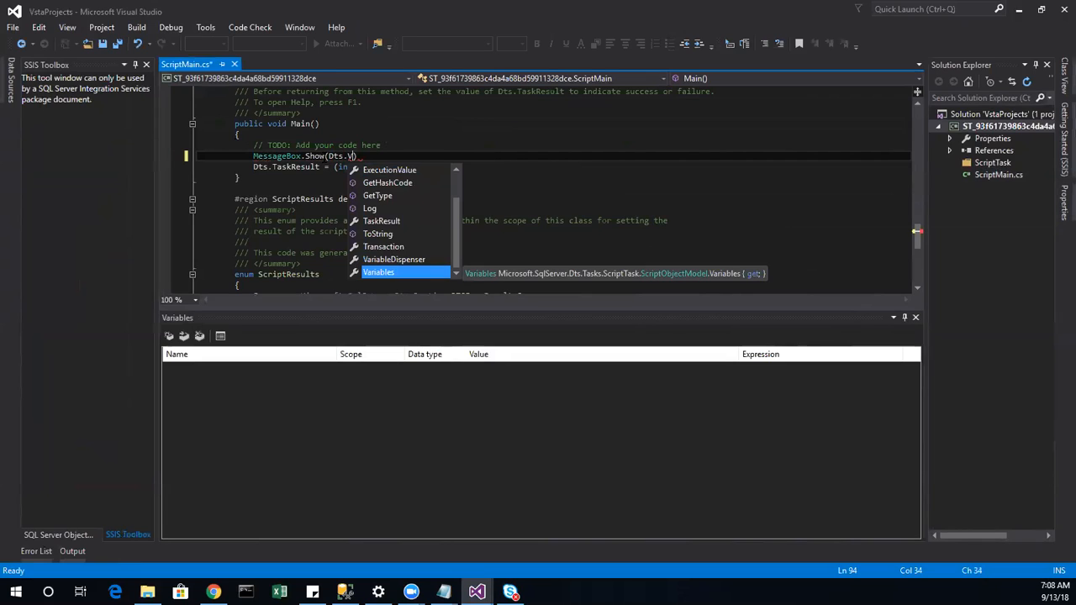
key("Tab")
type("[")
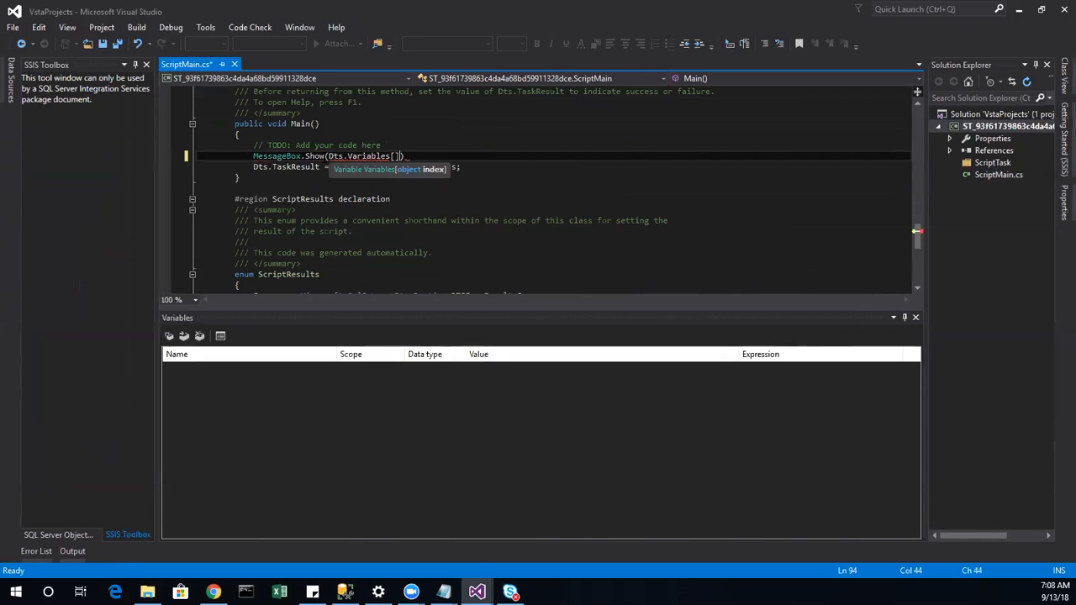
type("\"User:Rowcount")
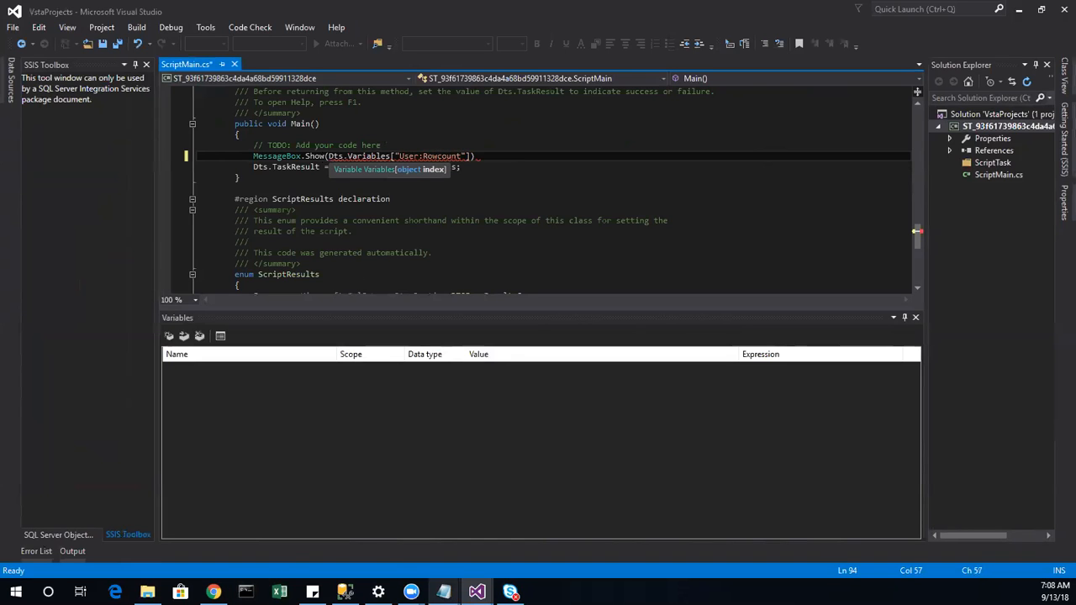
left_click(477, 592)
left_click(411, 527)
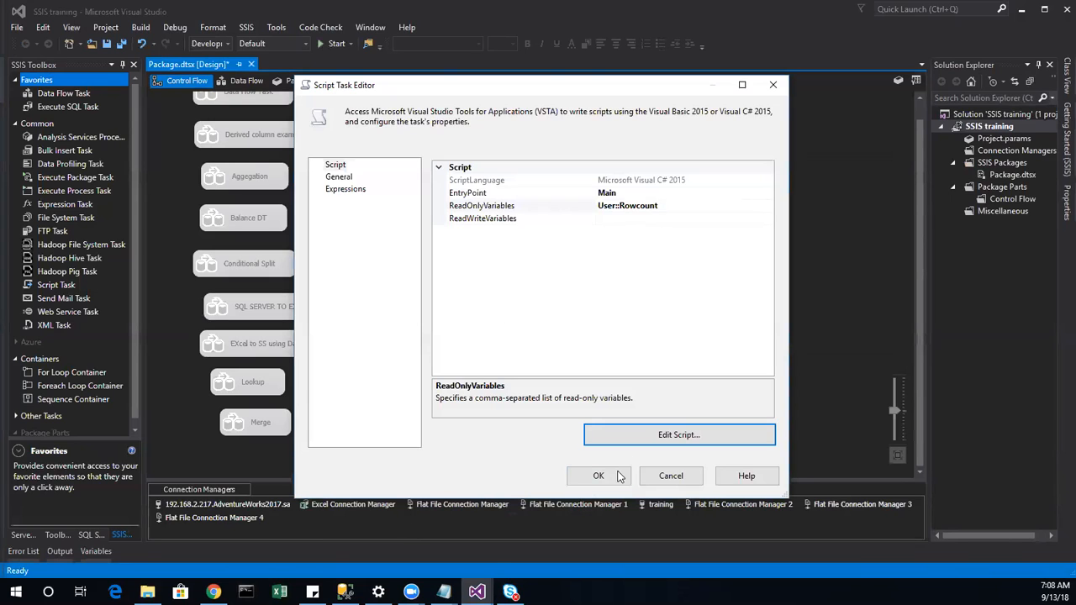
mouse_move(477, 592)
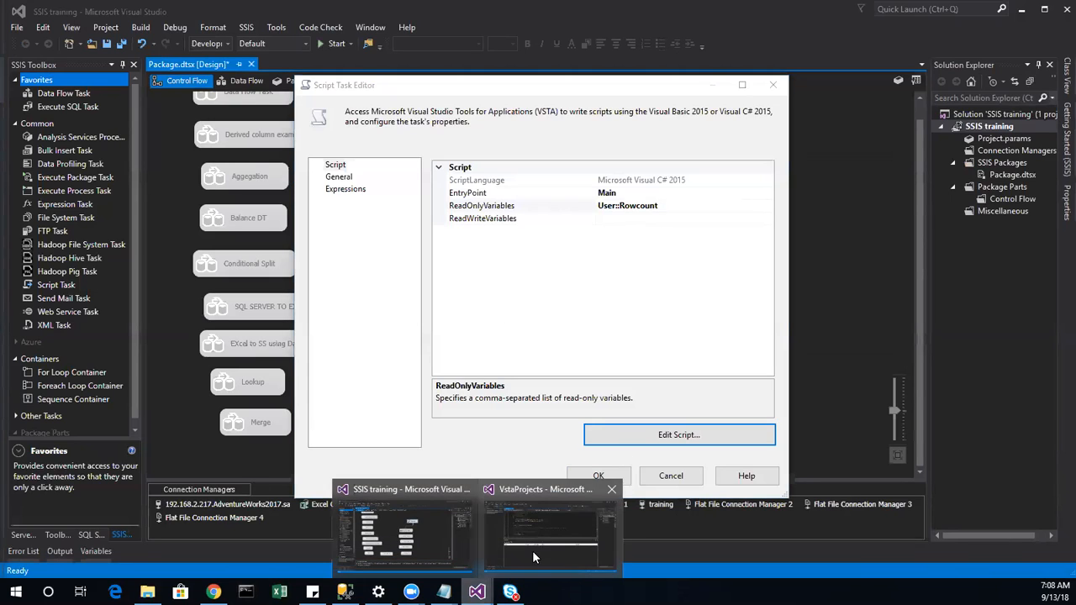
left_click(533, 550)
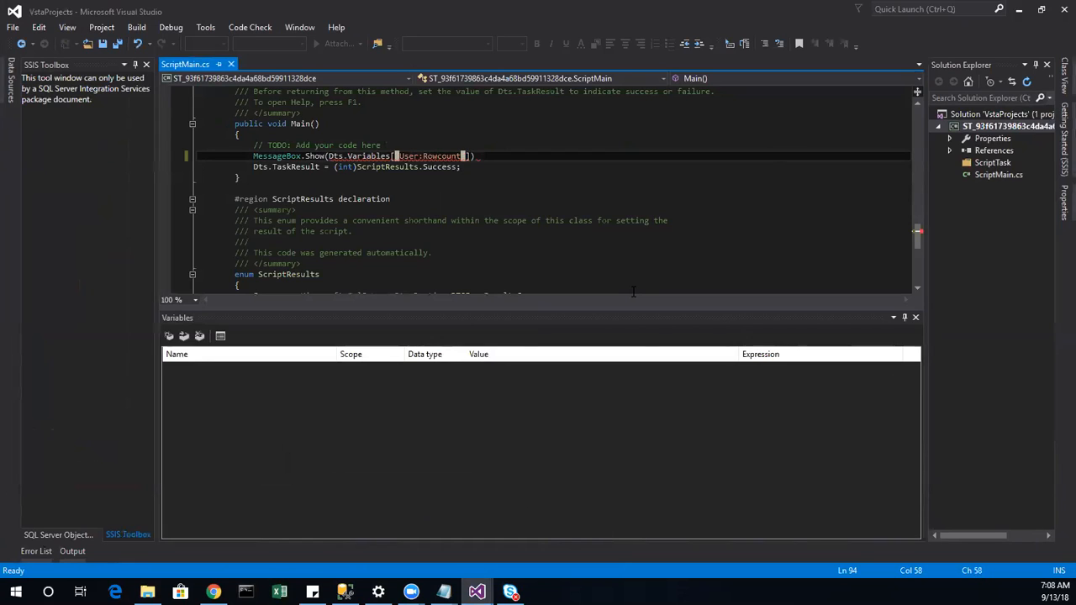
key("Left")
Step: Finish the line as MessageBox.Show(Dts.Variables["User:Rowcount"].Value.ToString());
type(".Va")
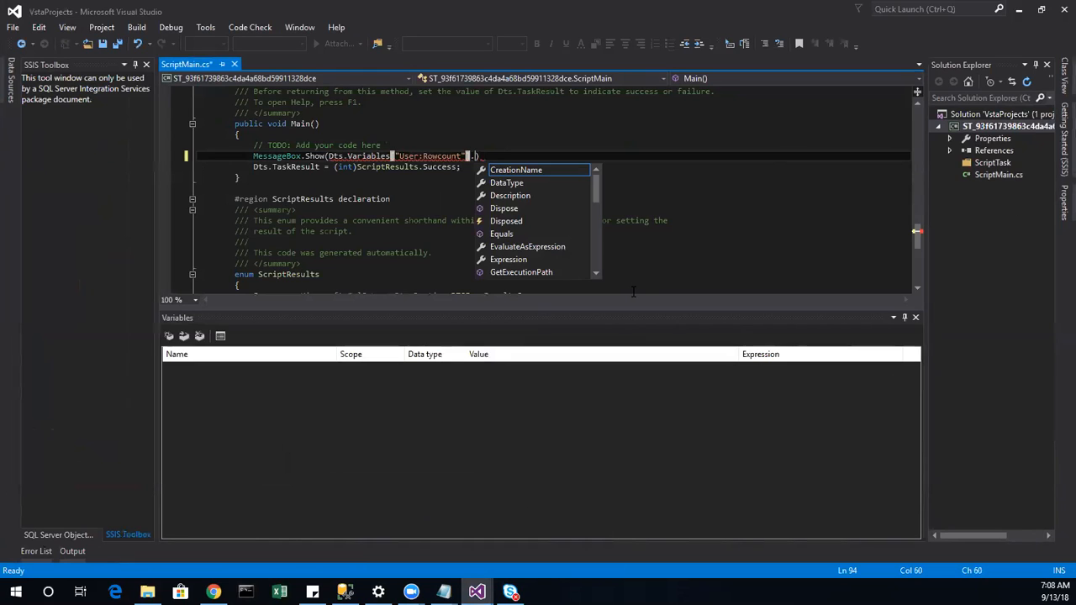
key("Tab")
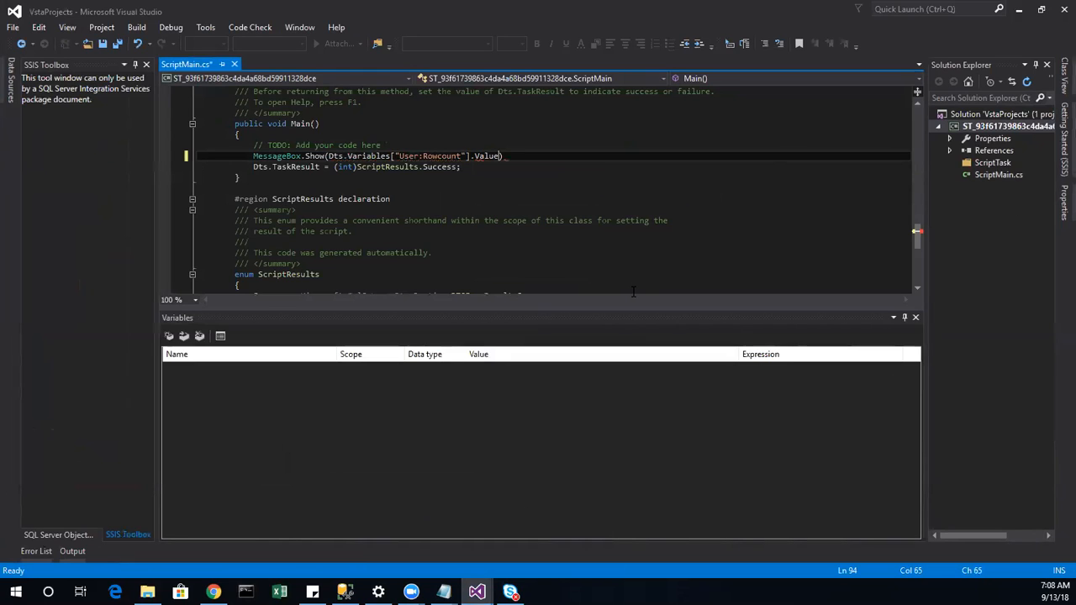
type(".")
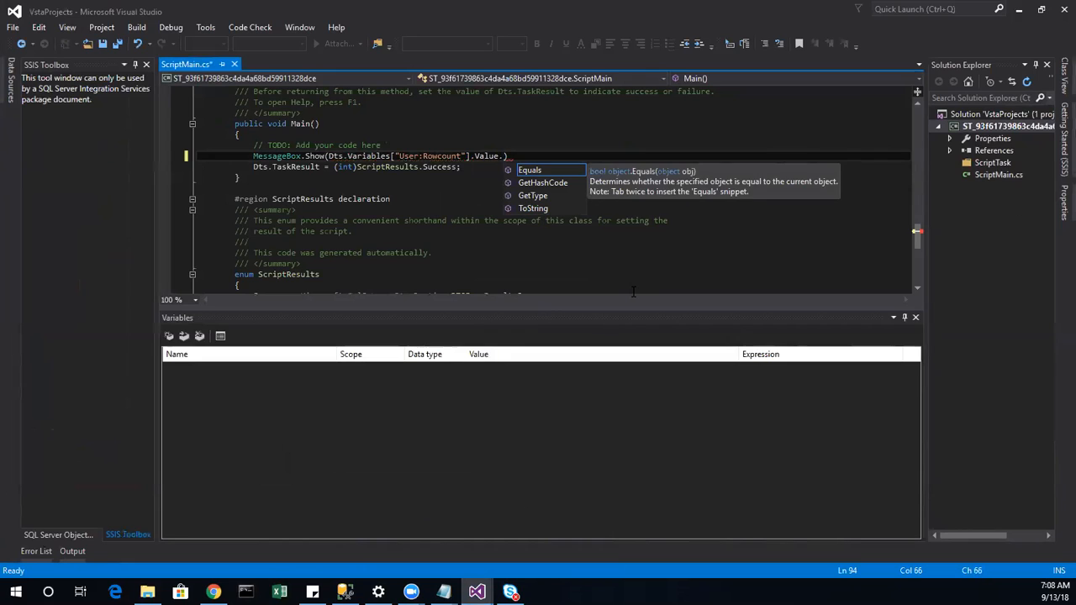
type("To")
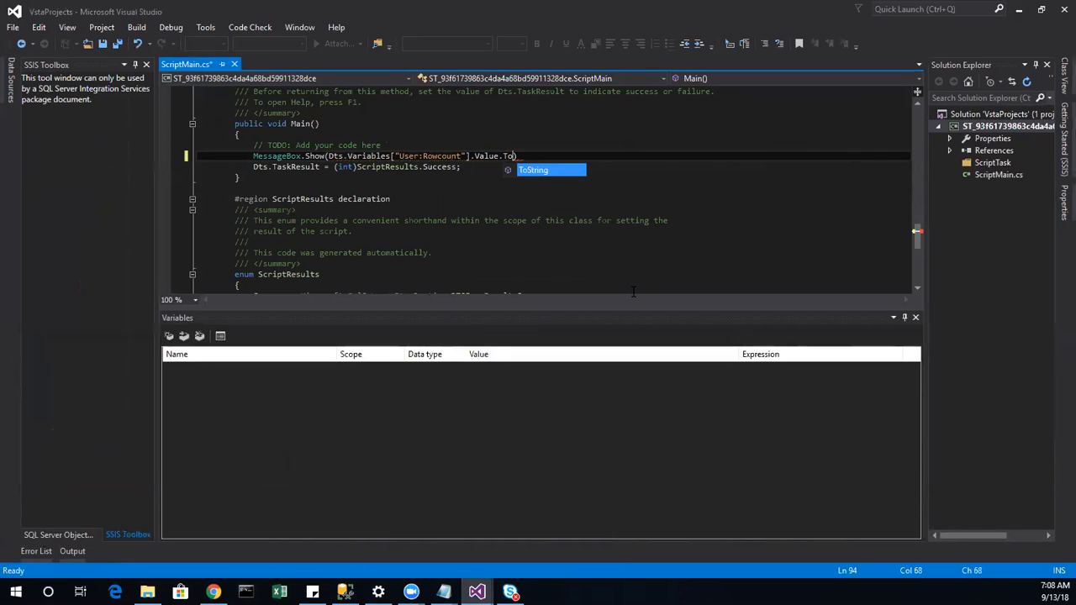
key("Tab")
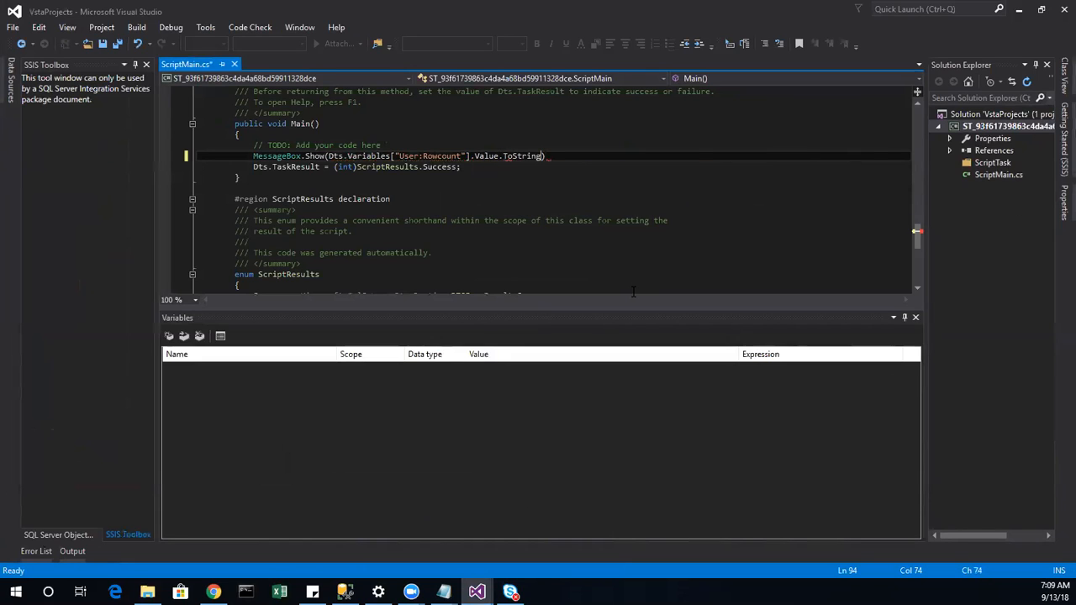
type("()")
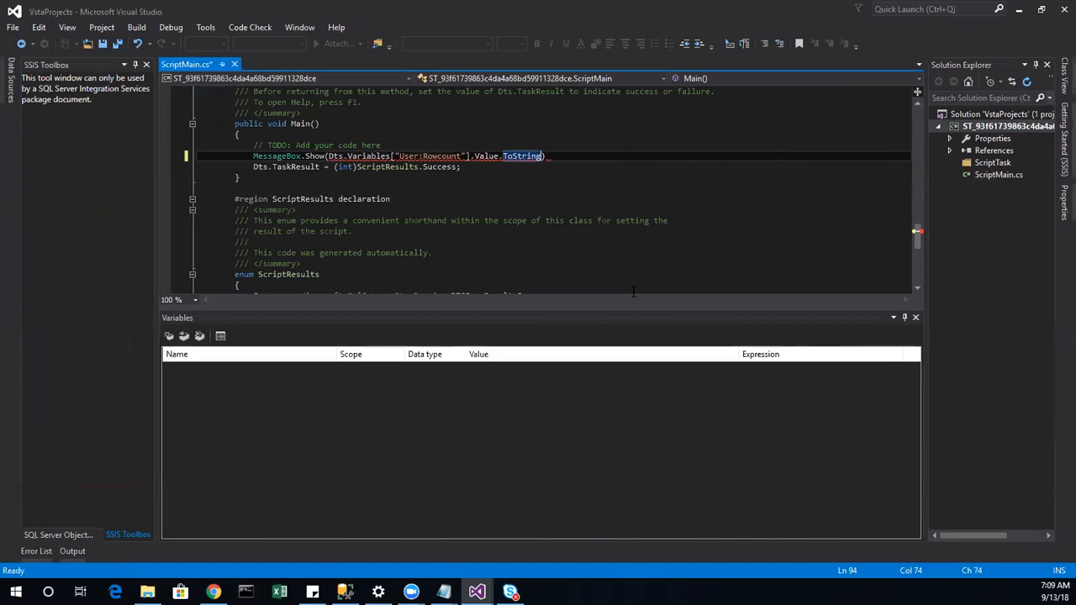
type(");")
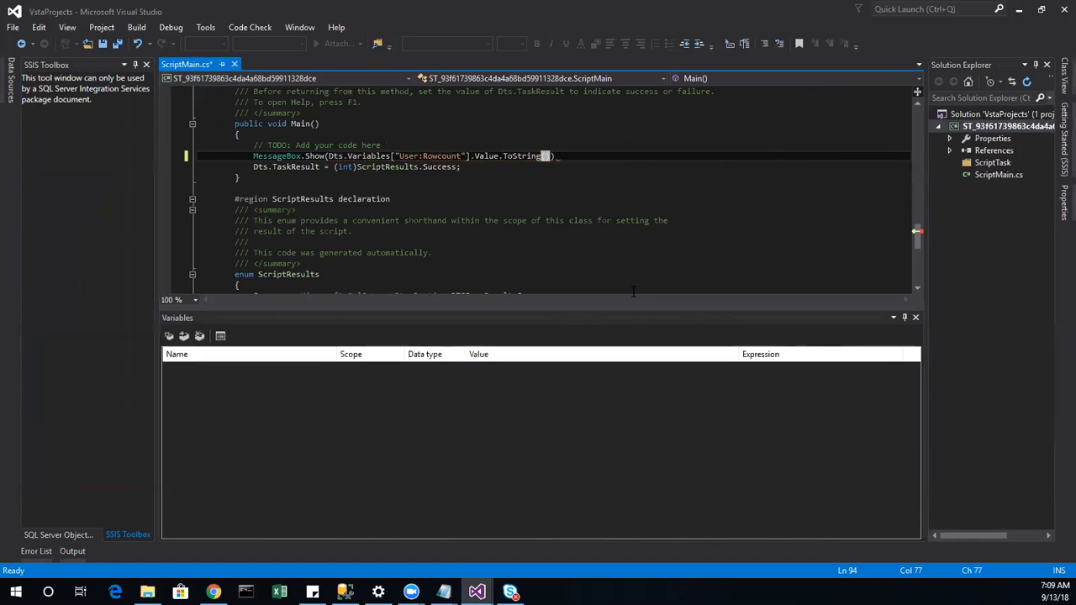
left_click(658, 230)
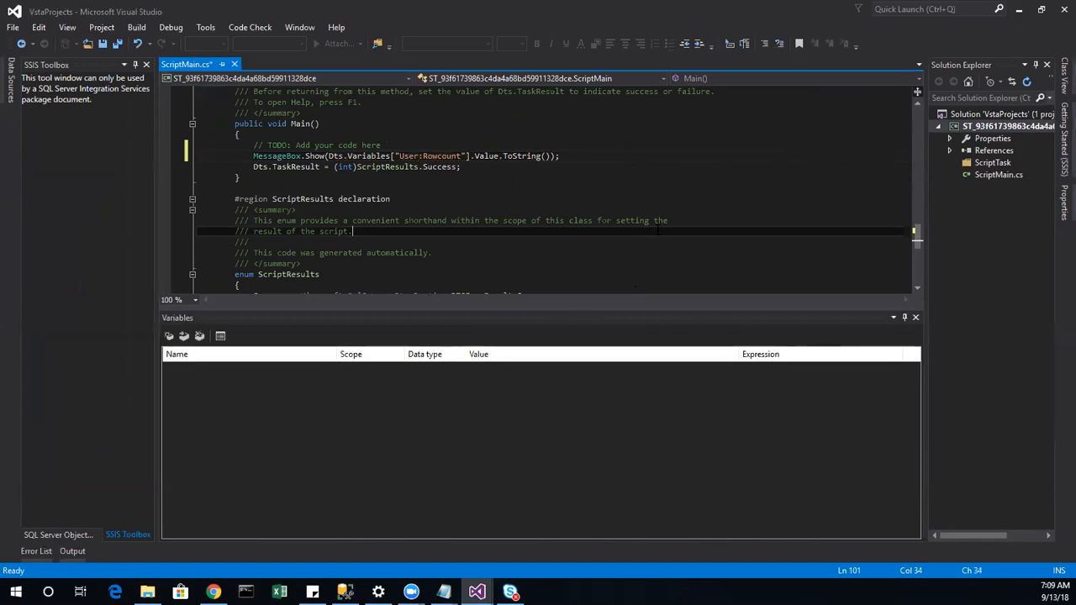
Step: Build the script project and close the VSTA editor
left_click(136, 27)
left_click(179, 42)
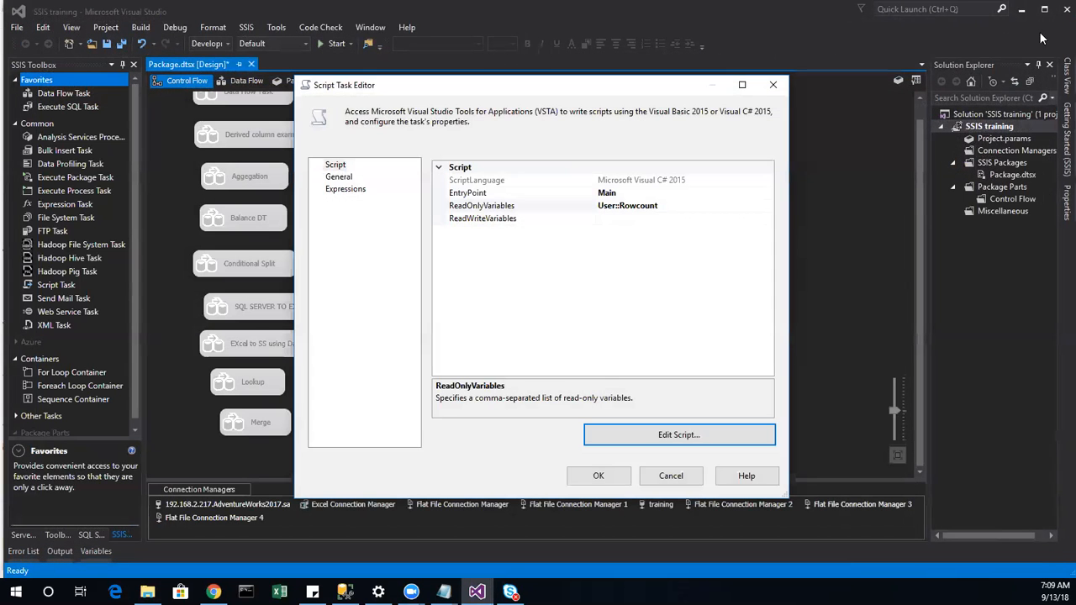
left_click(1066, 9)
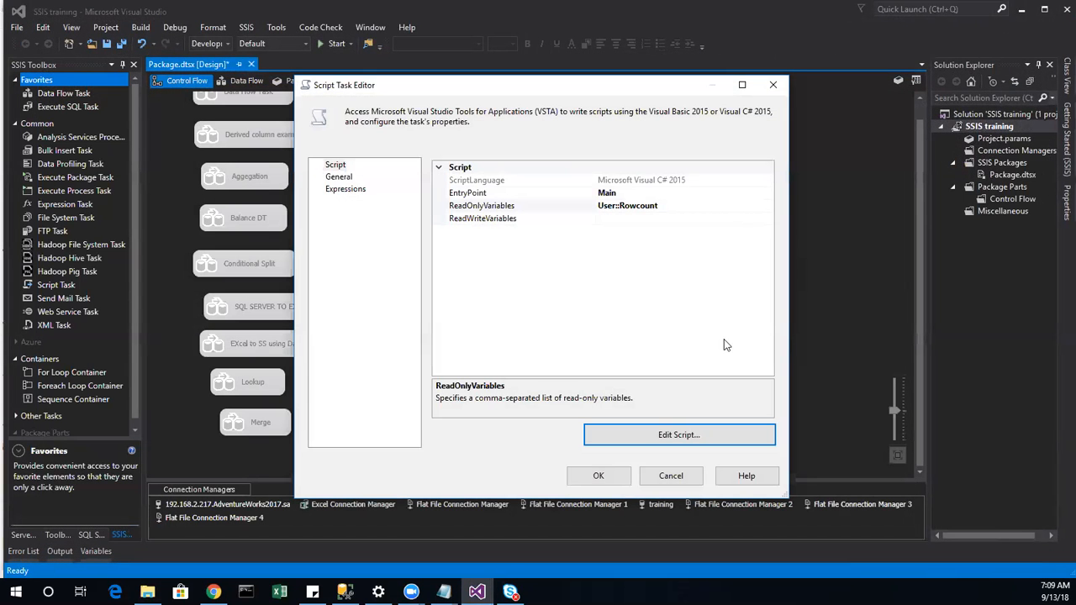
left_click(618, 478)
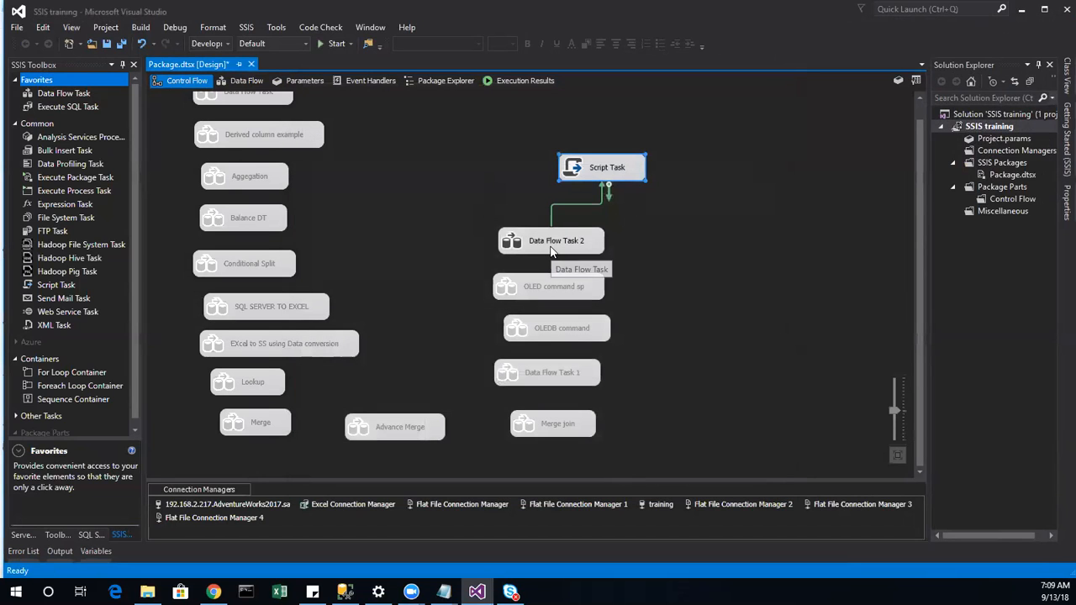
double_click(552, 254)
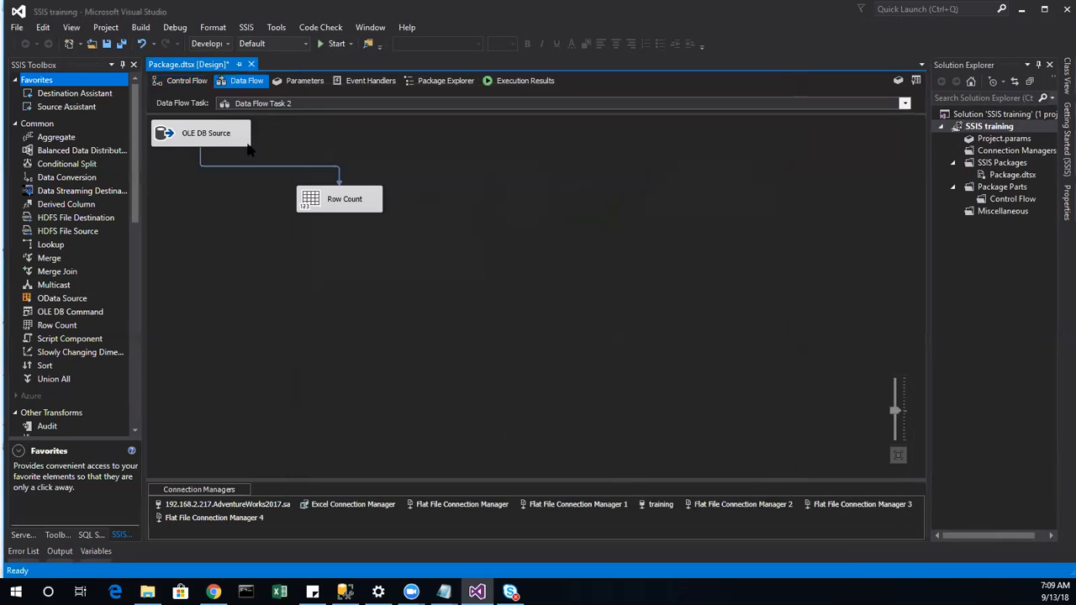
left_click(230, 133)
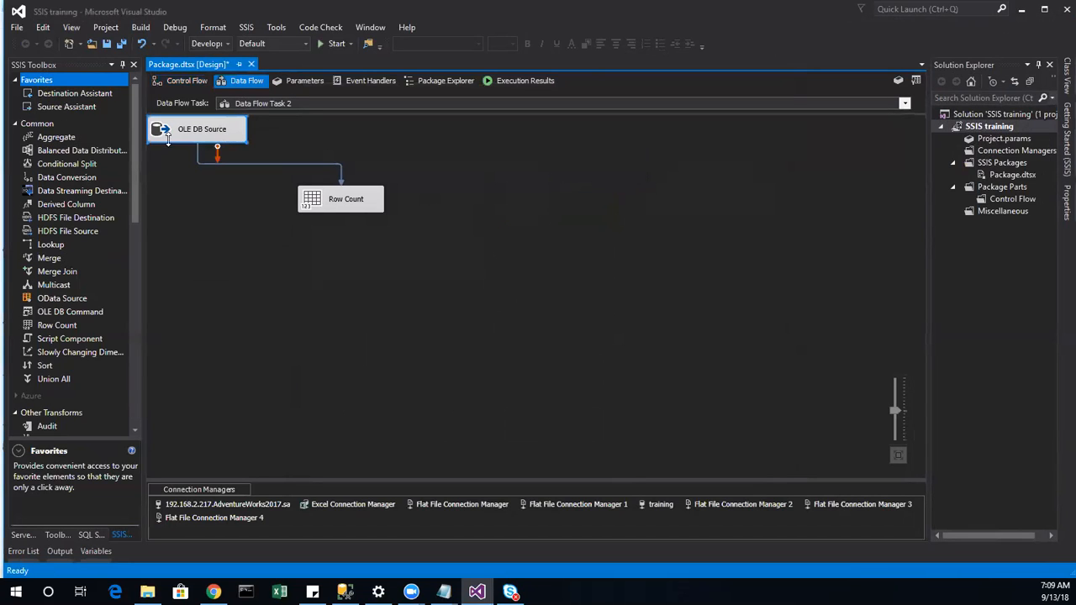
left_click(335, 208)
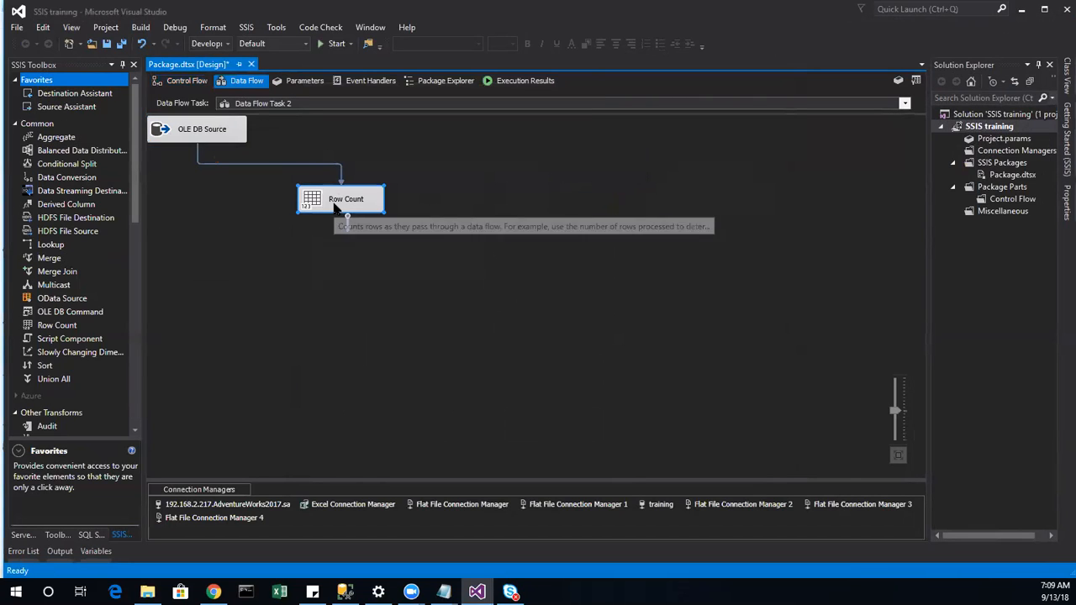
left_click(185, 81)
left_click(602, 173)
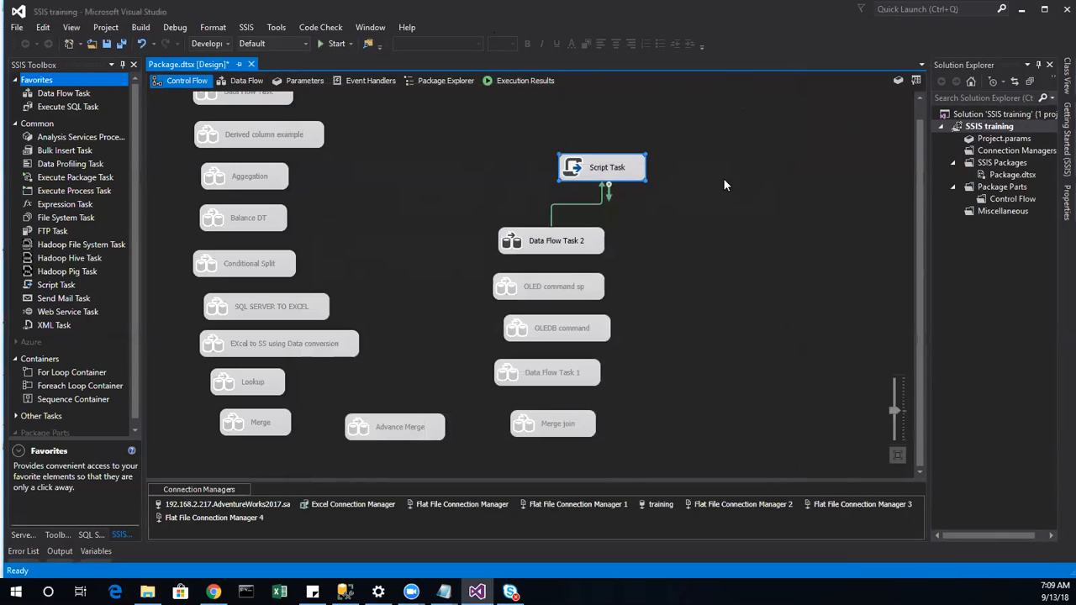
left_click(674, 211)
Step: Debug the package, then read and dismiss the Script Task runtime error
left_click(332, 44)
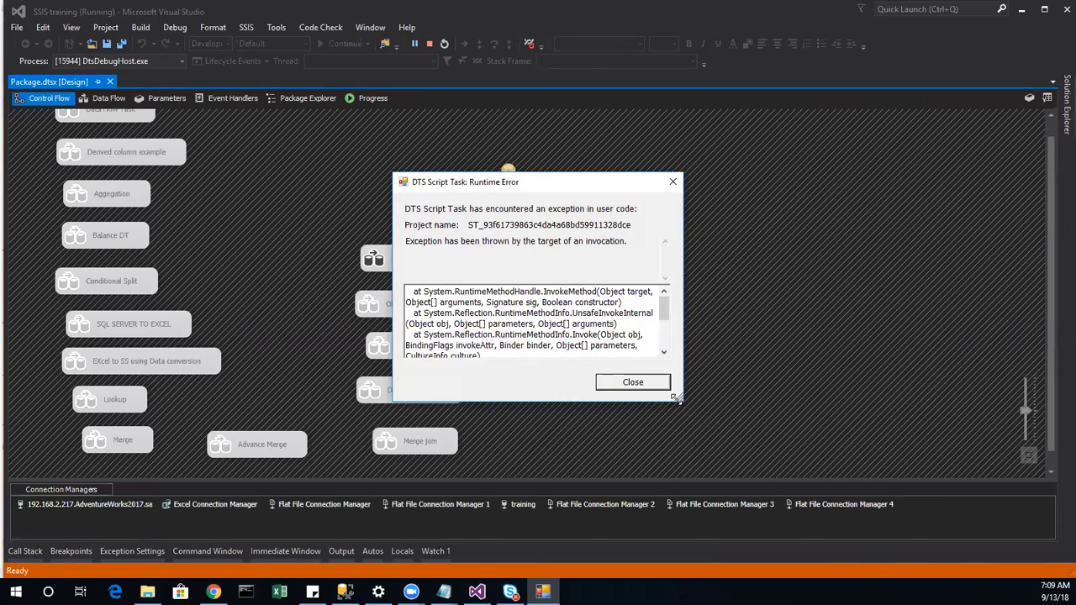
left_click_drag(677, 400, 1015, 464)
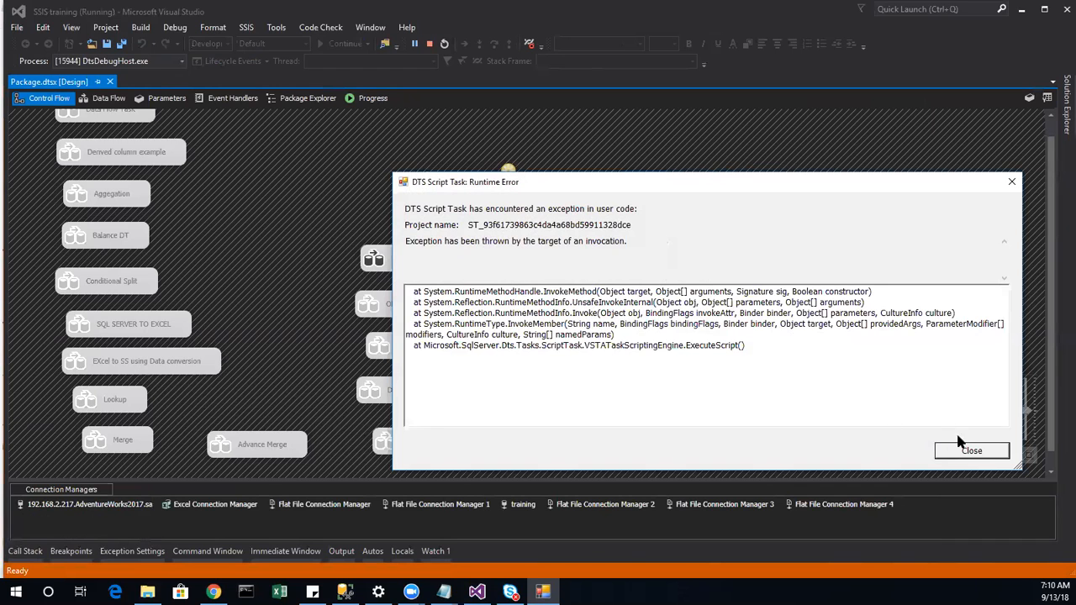
left_click(965, 457)
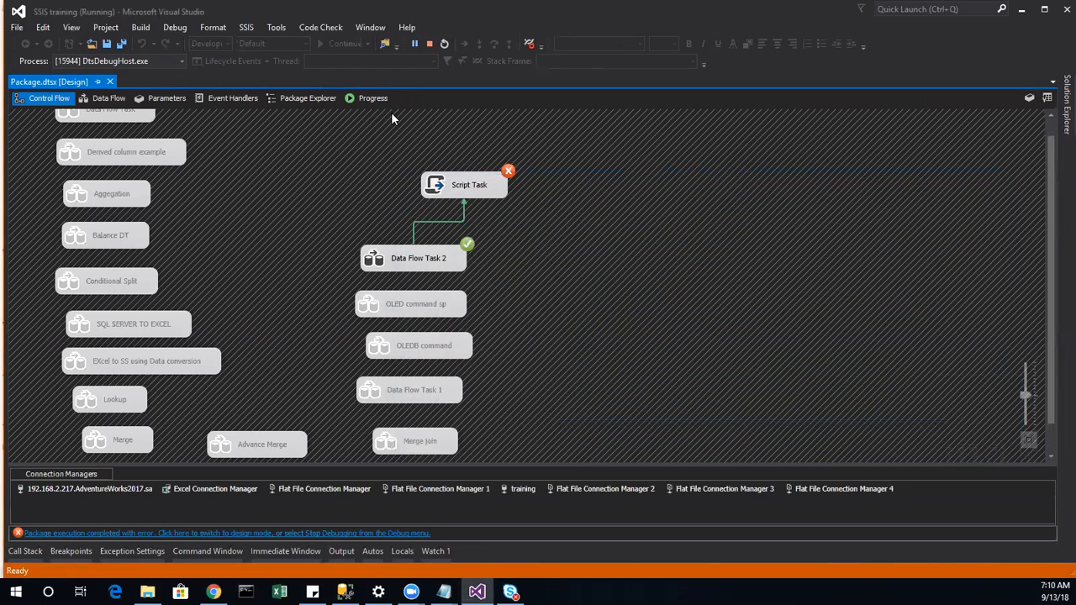
Step: Review the Progress log, return to Control Flow and stop debugging
left_click(373, 98)
scroll(421, 244, "down", 3)
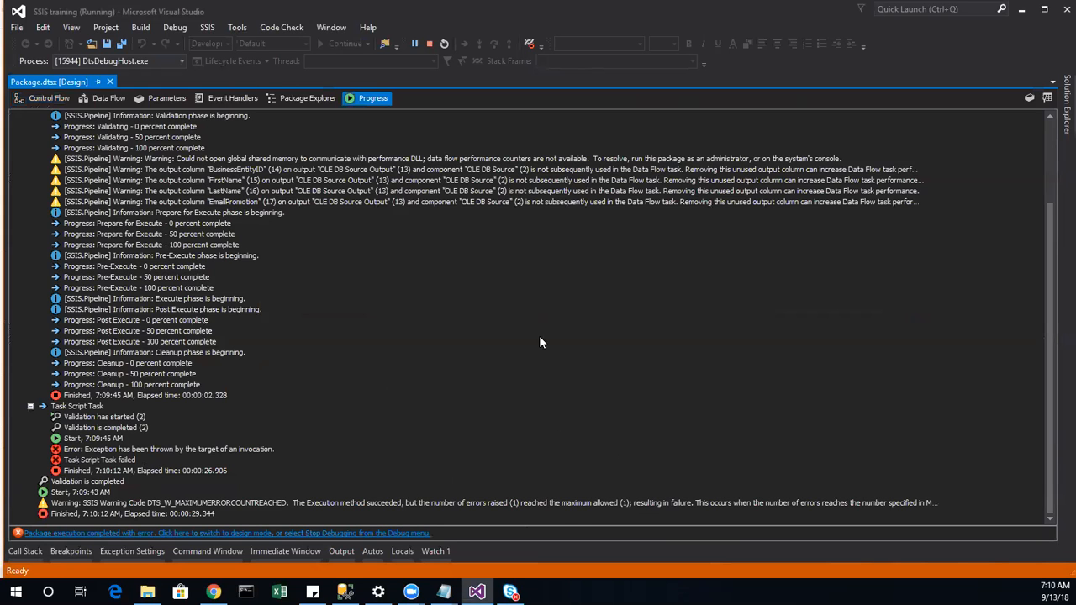
left_click(42, 98)
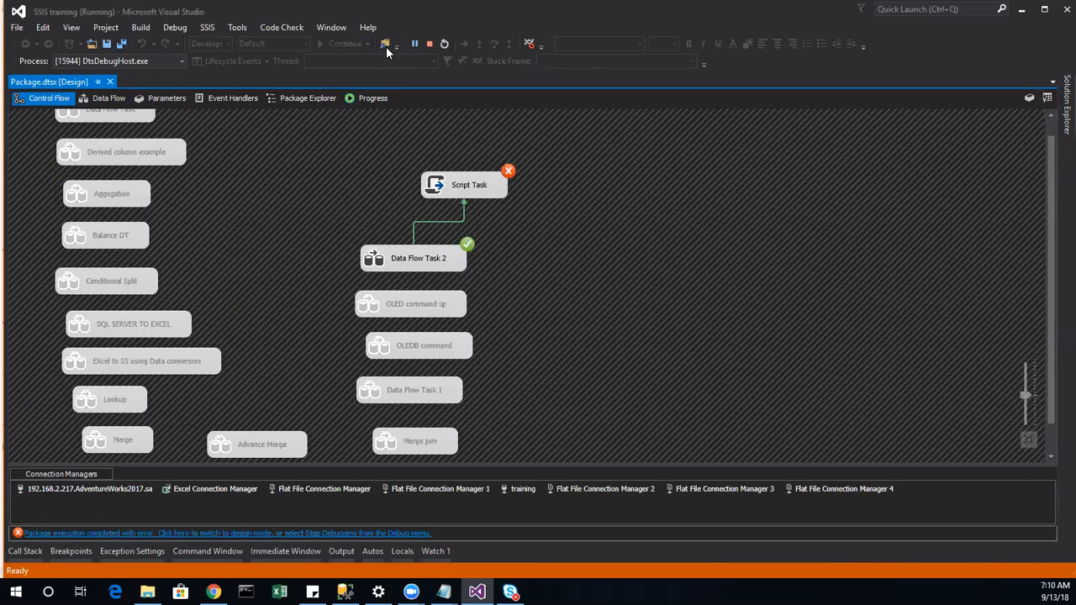
left_click(429, 44)
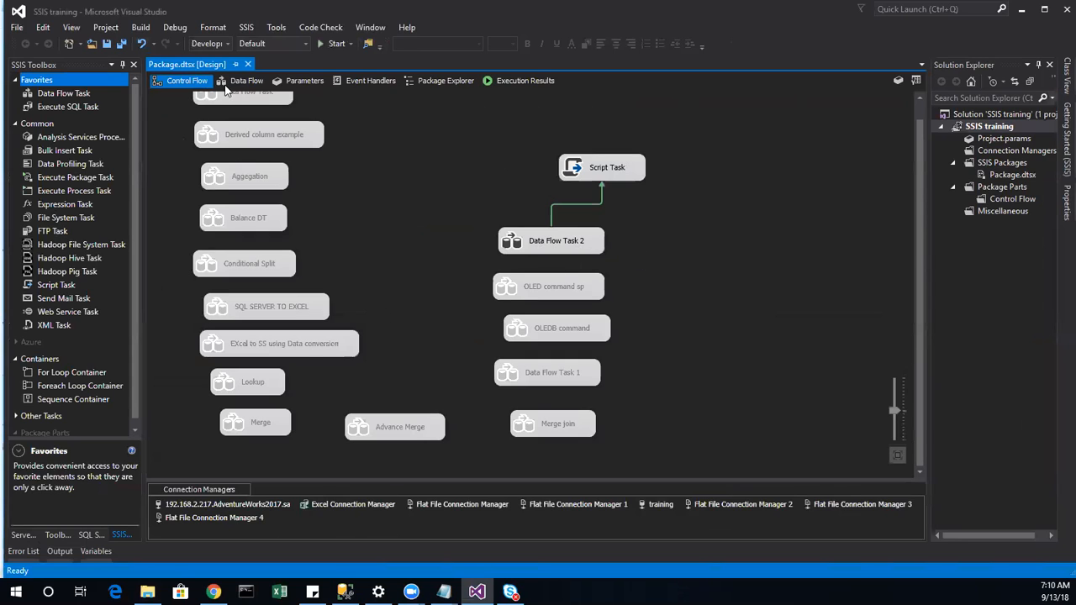
Step: In Data Flow Task 2's Variables window, switch Rowcount from Int32 to String
left_click(244, 80)
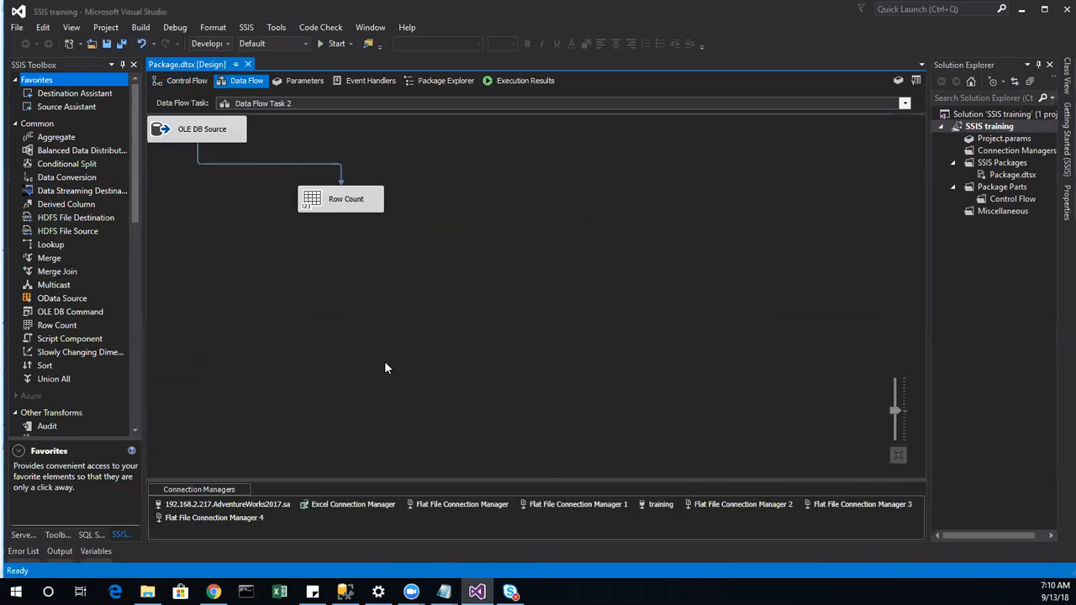
right_click(384, 362)
left_click(446, 373)
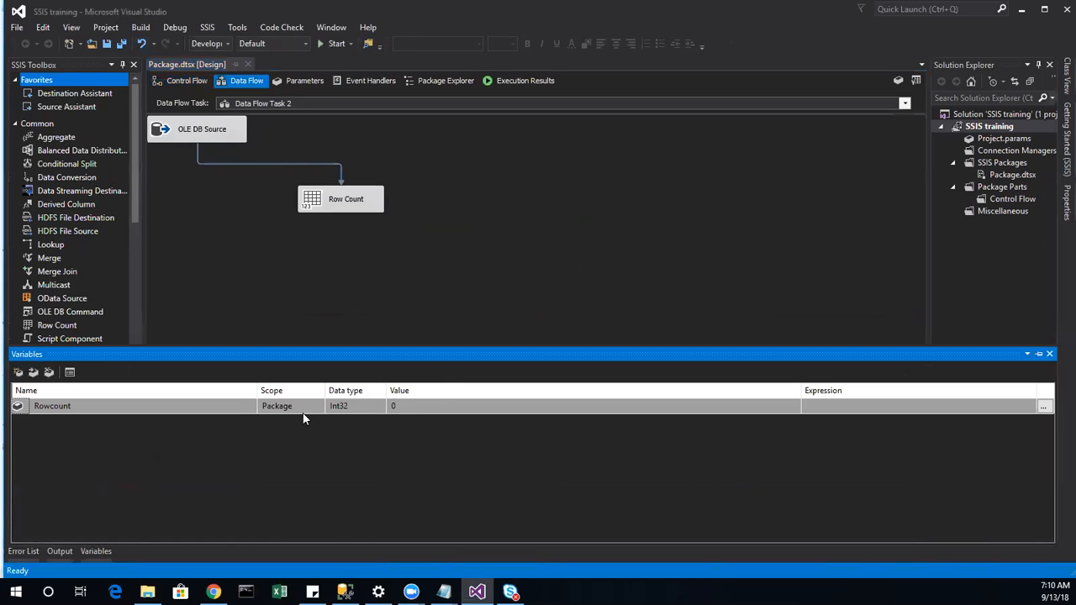
left_click(360, 408)
left_click(359, 407)
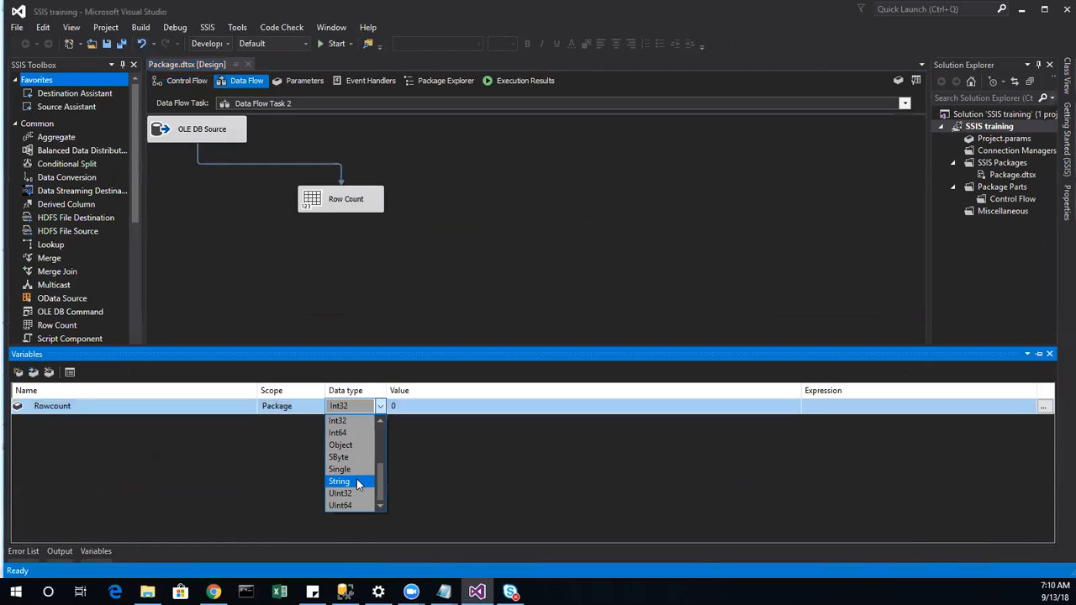
left_click(357, 481)
left_click(434, 248)
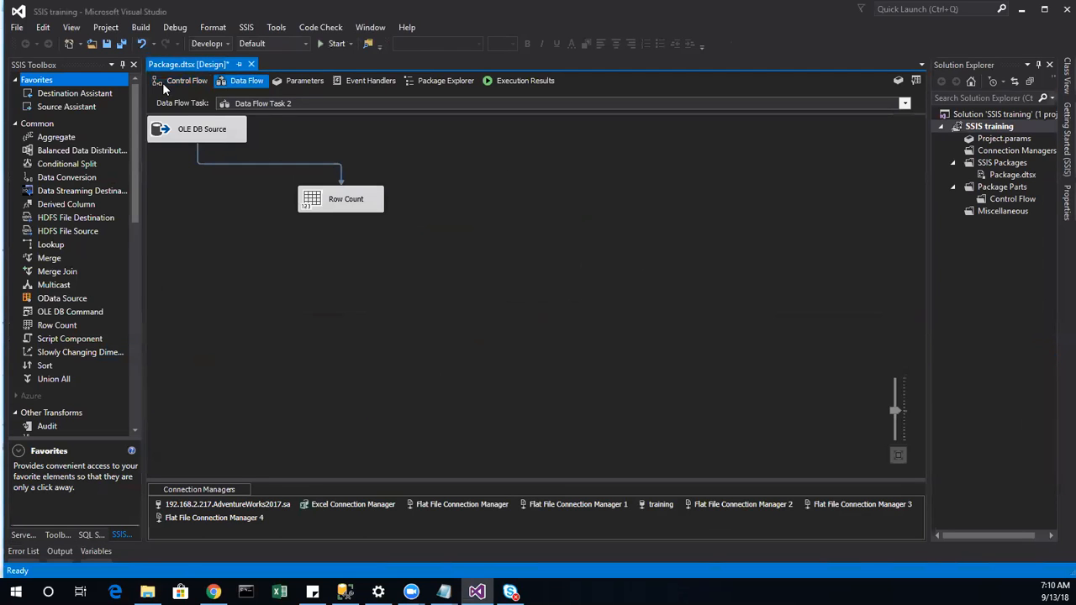
left_click(164, 82)
Step: Run the package, dismiss the validation error, and reopen the Script Task's read-only variables
double_click(591, 167)
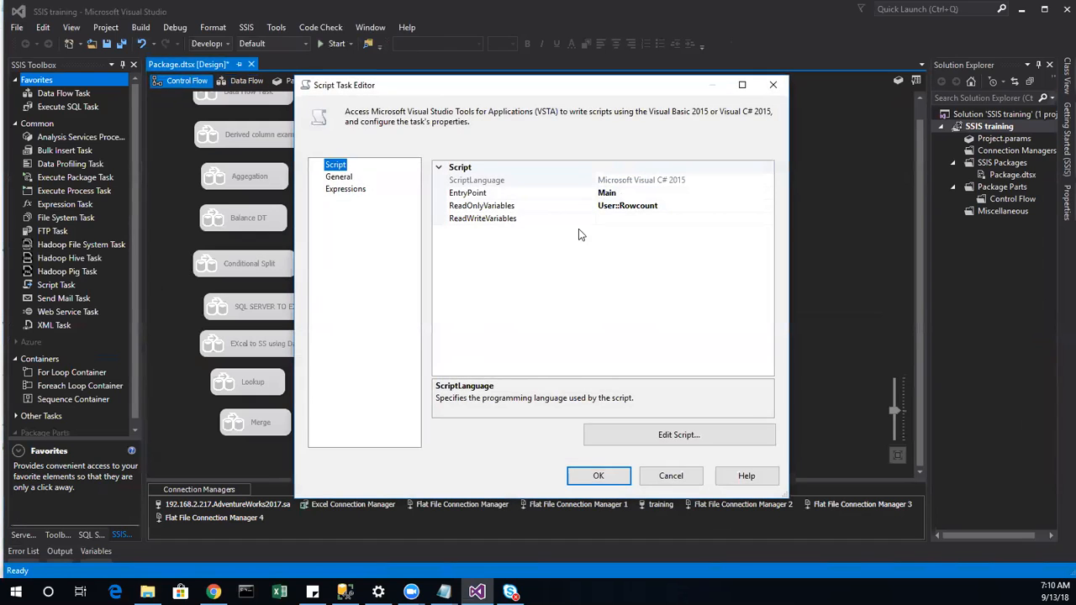
left_click(601, 477)
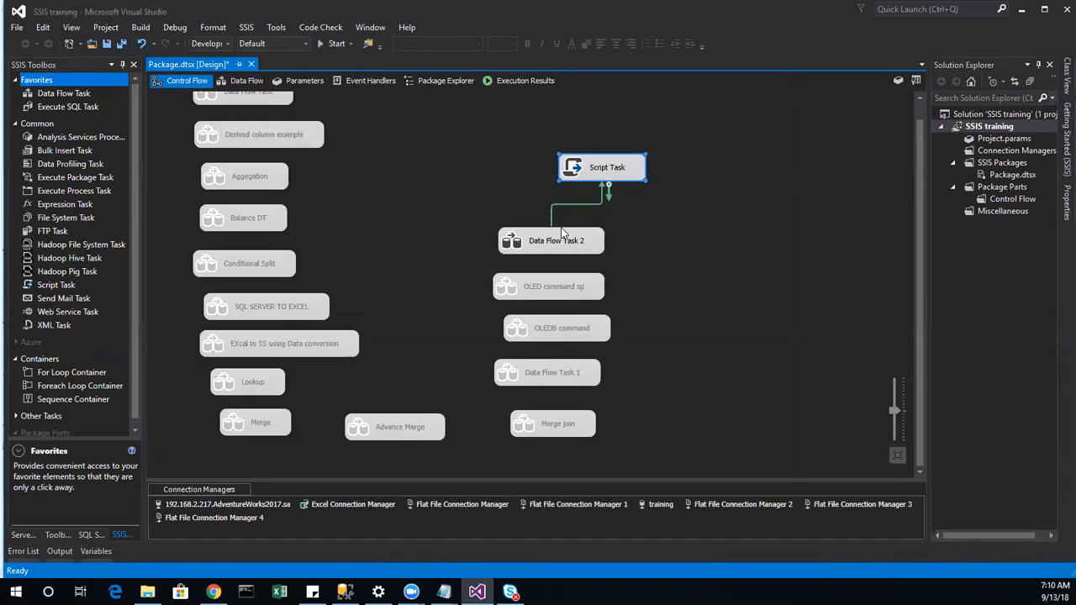
left_click(335, 43)
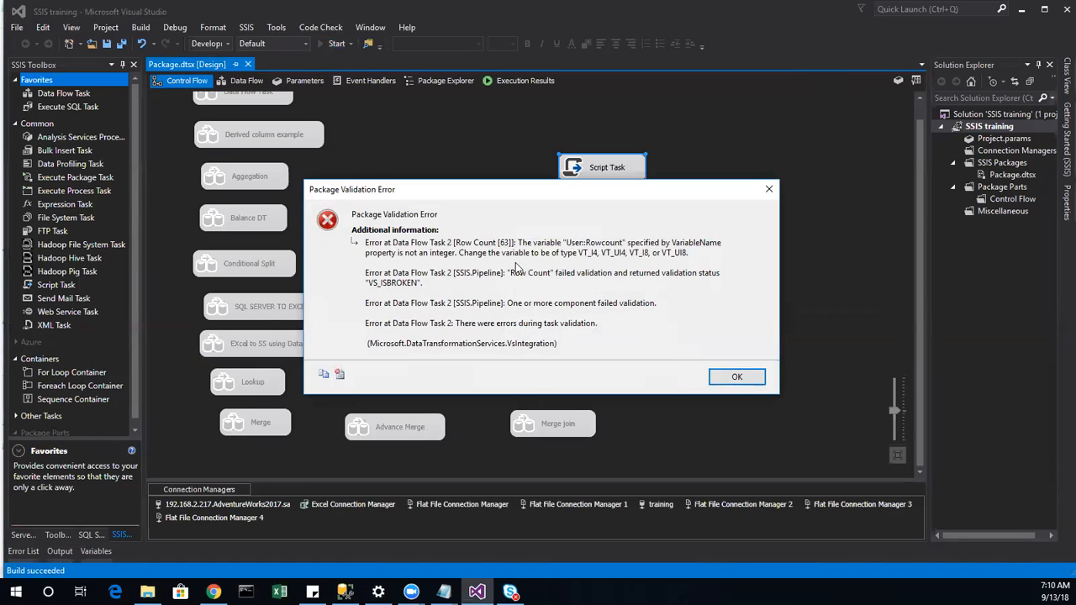
left_click(736, 377)
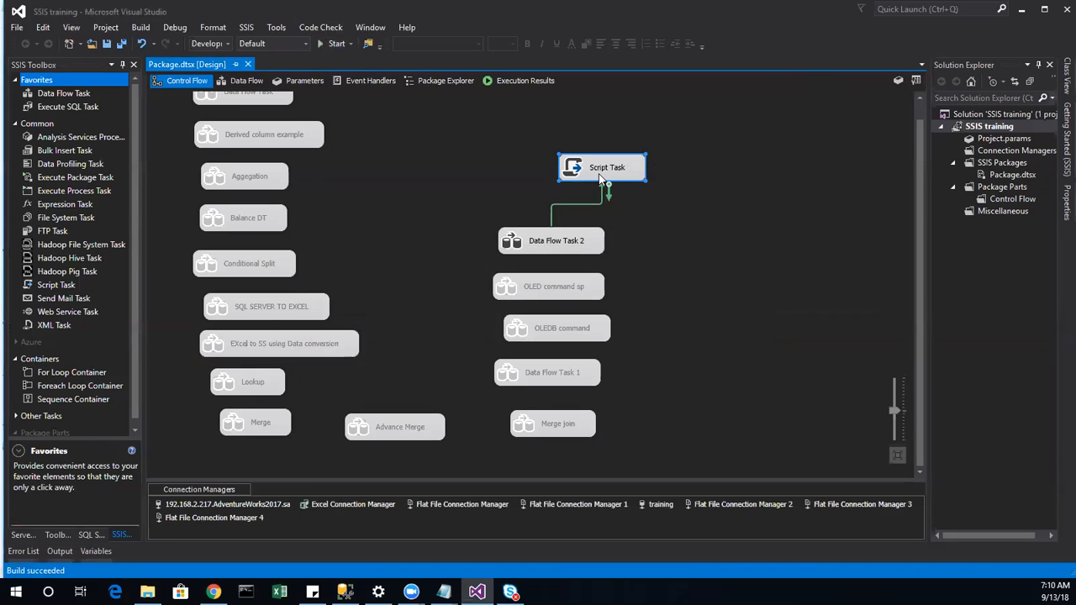
double_click(601, 179)
left_click(717, 211)
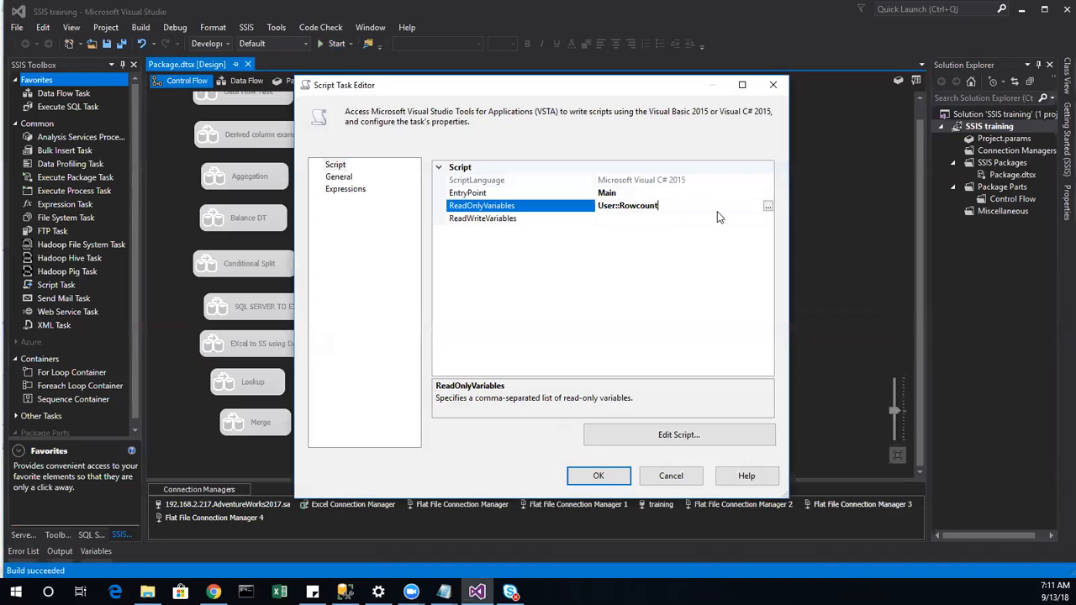
Step: Open the script code, run Rebuild, Clean and Build, then close the editor and task settings
left_click(767, 207)
left_click(624, 440)
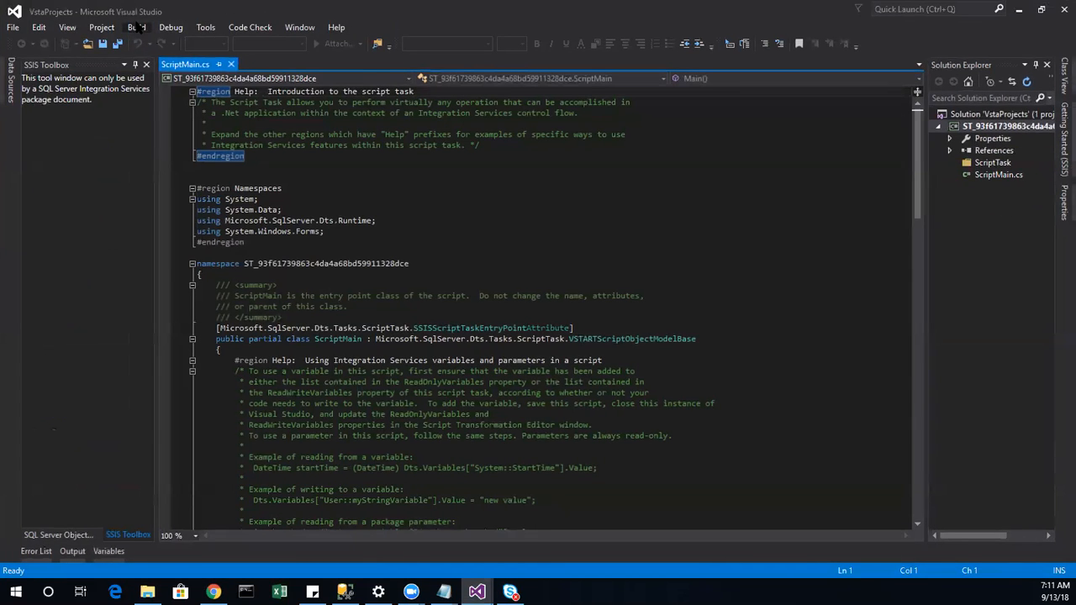
left_click(136, 27)
left_click(151, 58)
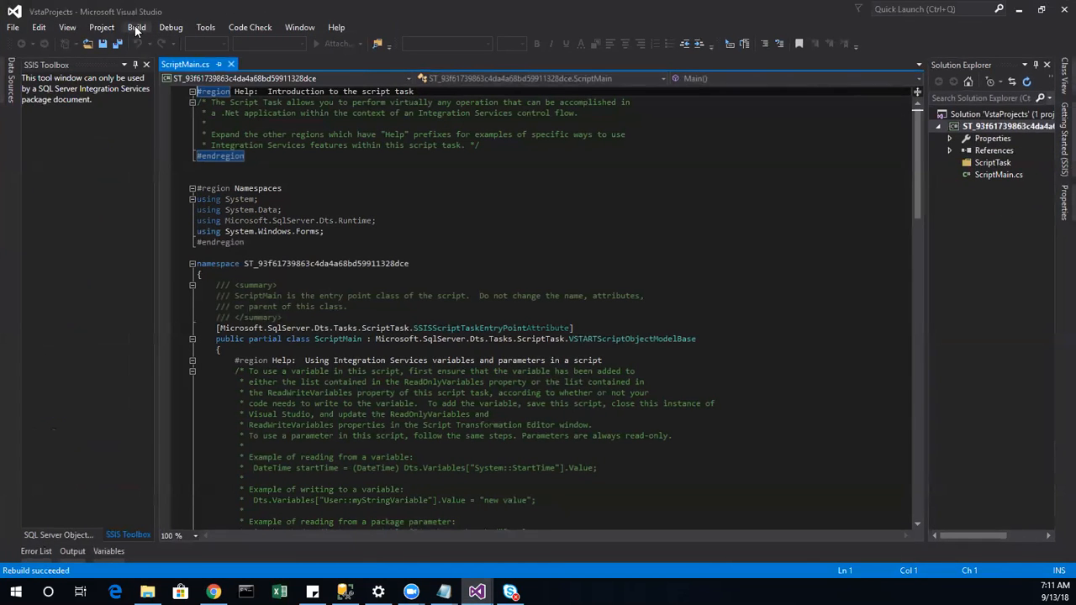
left_click(137, 27)
left_click(153, 72)
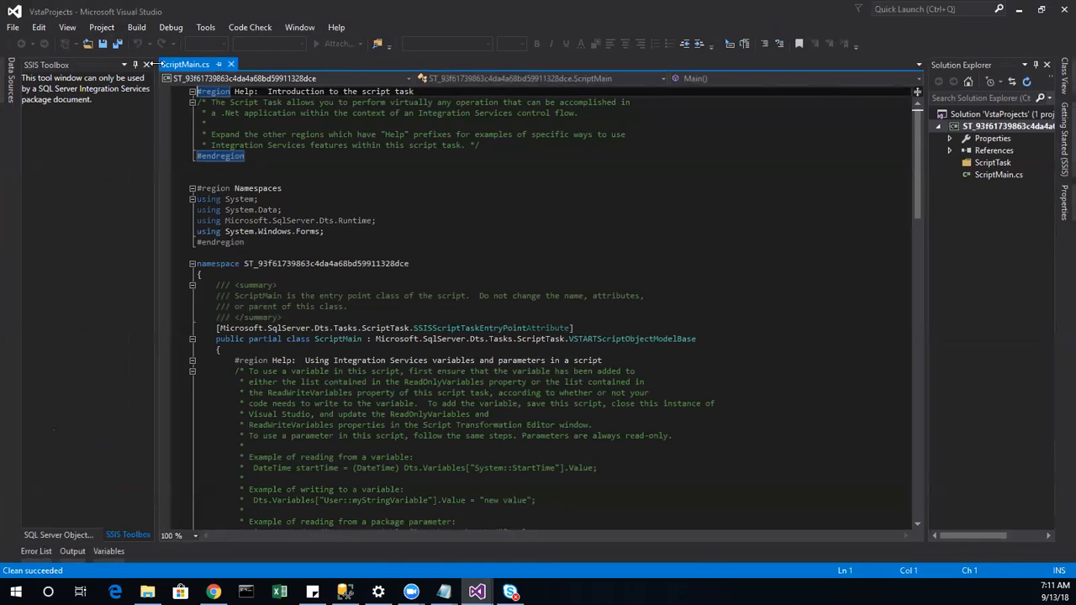
left_click(136, 27)
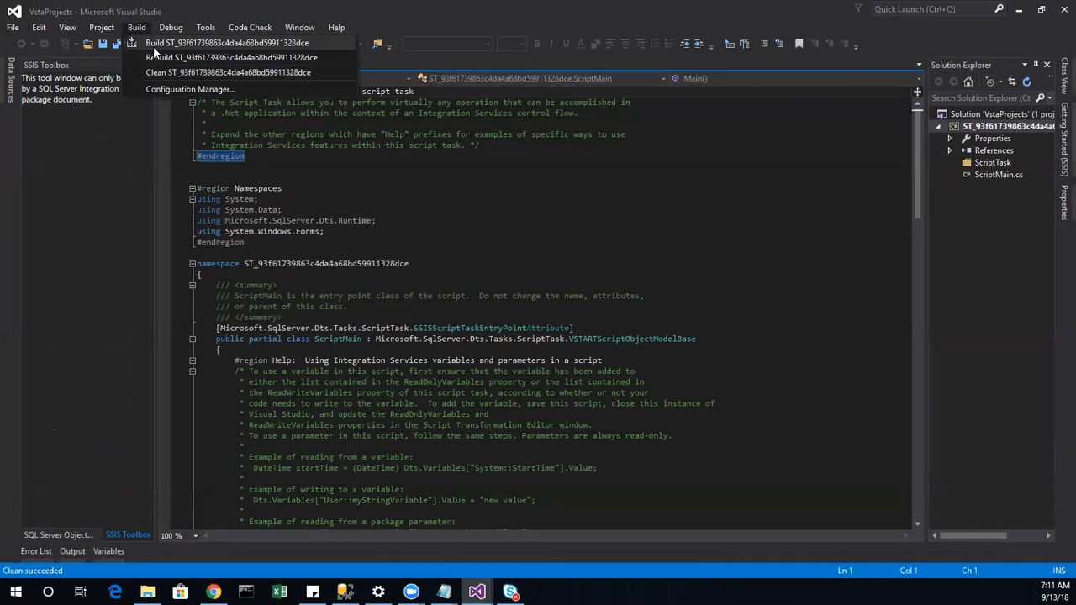
left_click(153, 46)
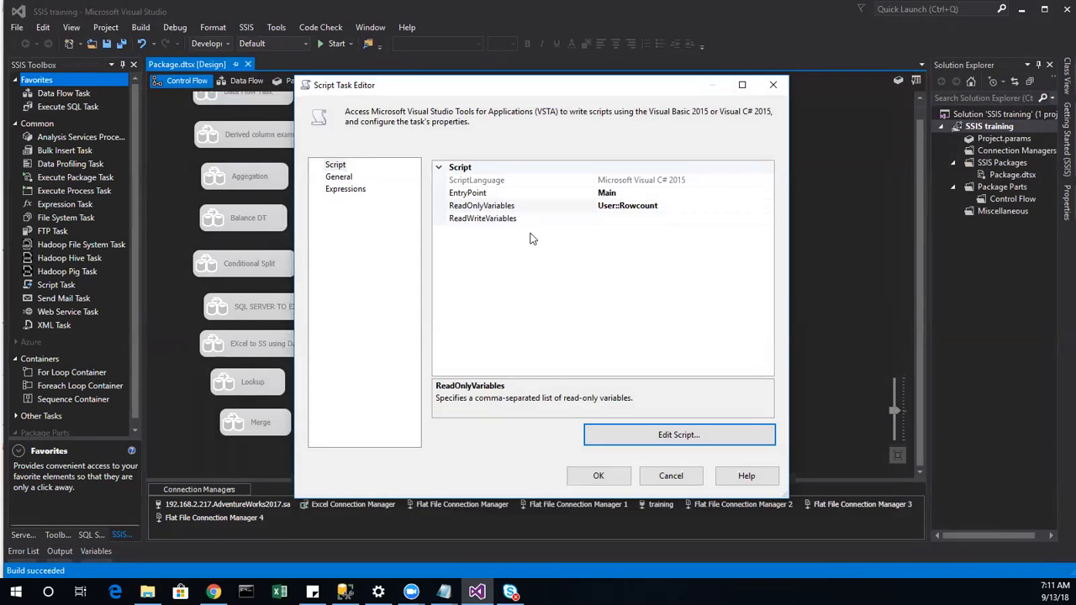
left_click(1062, 10)
left_click(571, 474)
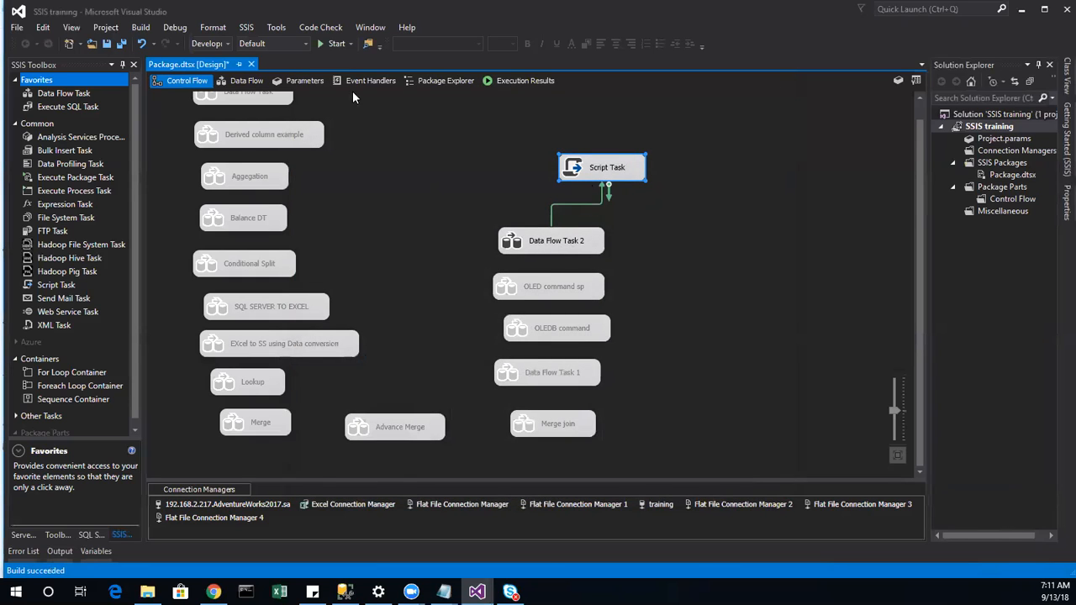
Step: Run the package again; validation fails because User::Rowcount is not an integer
left_click(374, 177)
left_click(333, 44)
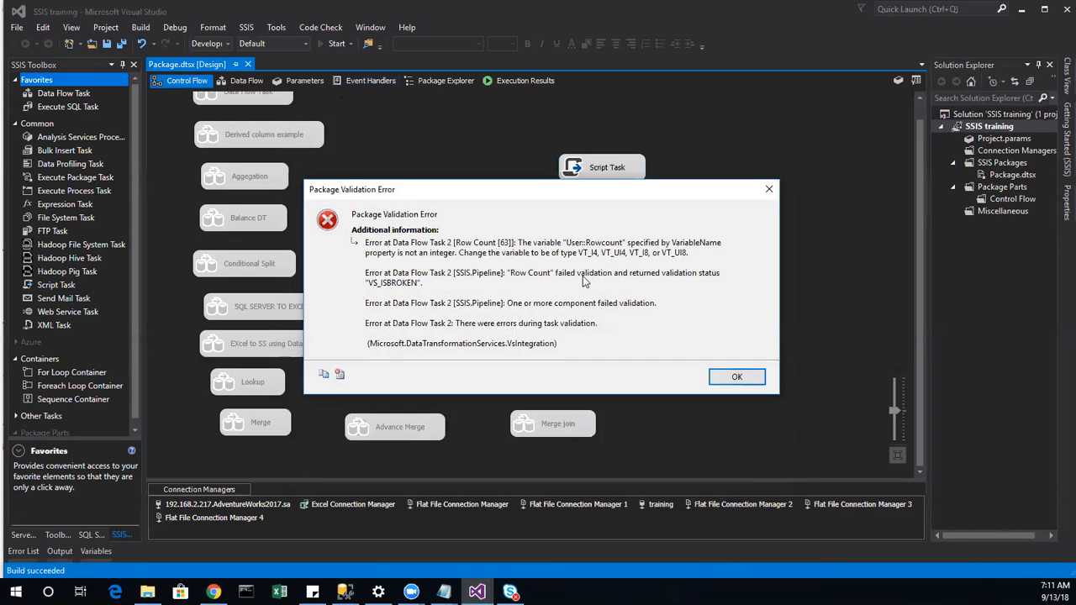
Step: Open Data Flow Task 2 and check Row Count's variable list, which has no usable variable
left_click(738, 376)
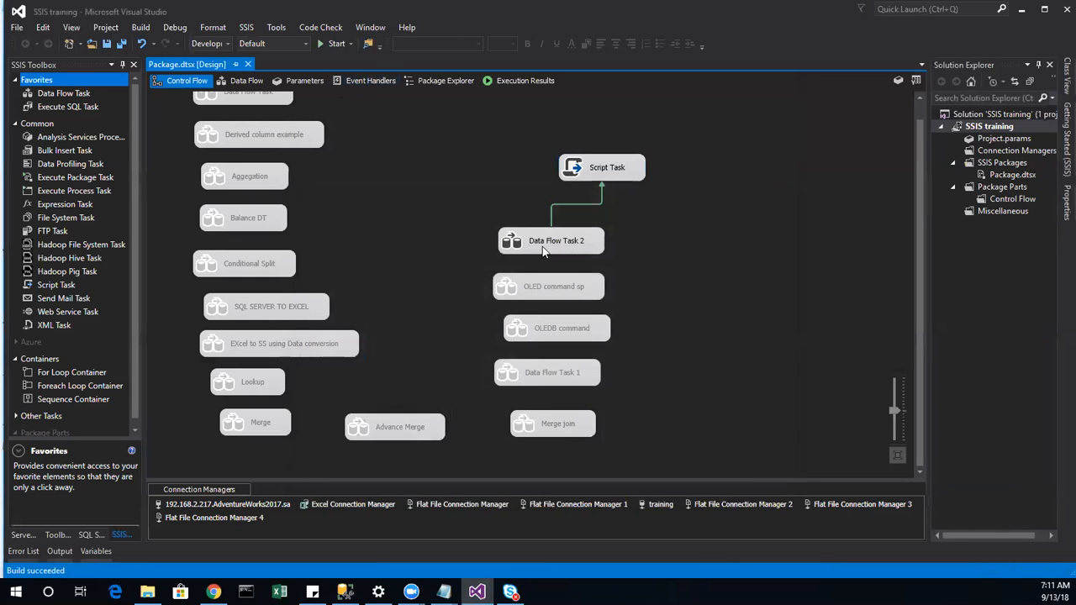
double_click(542, 245)
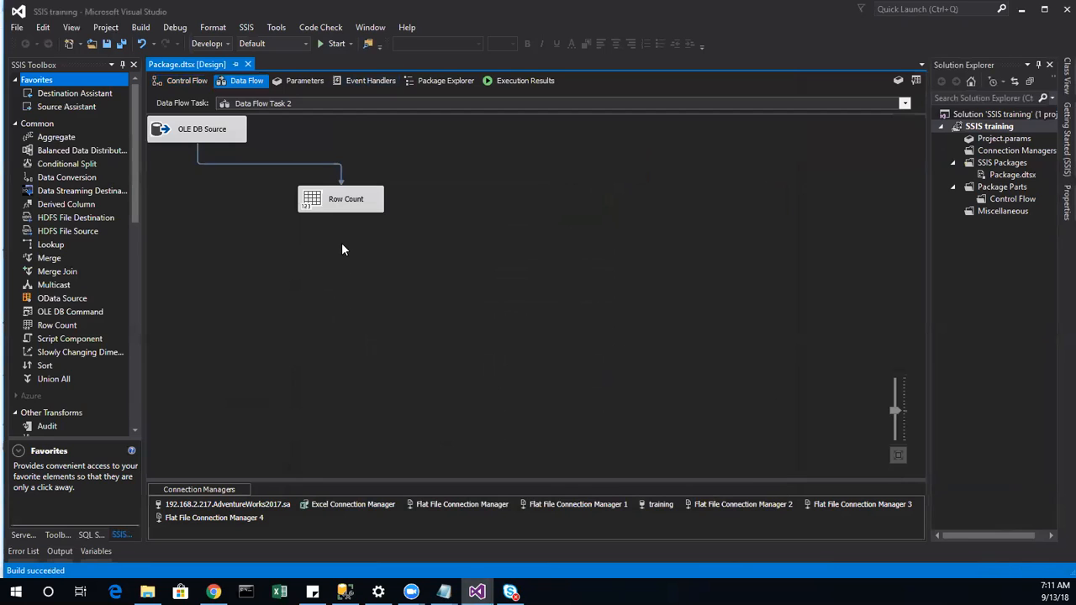
double_click(340, 203)
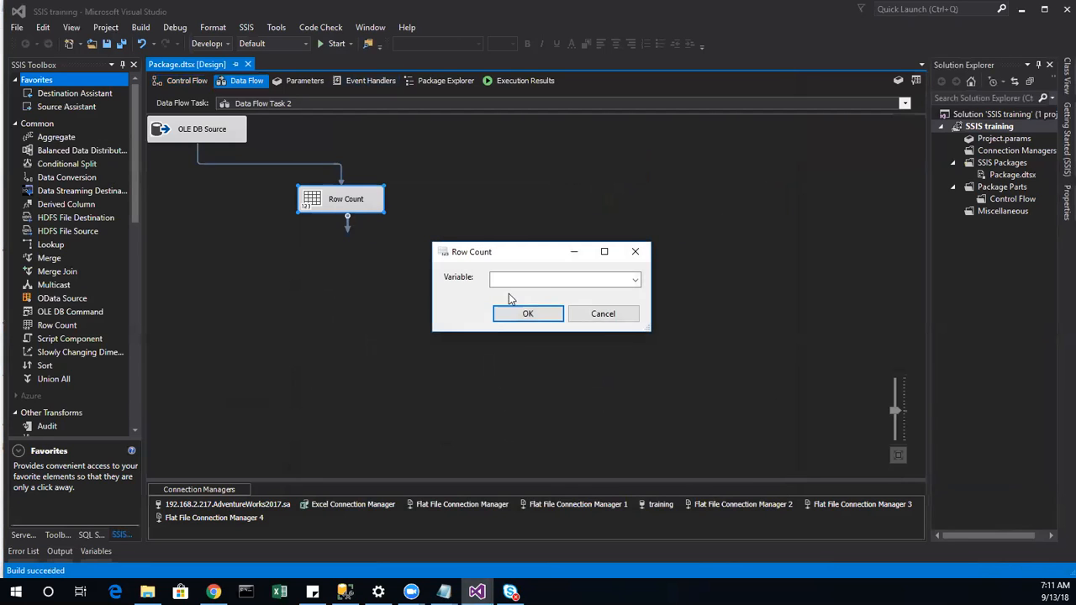
left_click(617, 320)
right_click(469, 327)
left_click(368, 202)
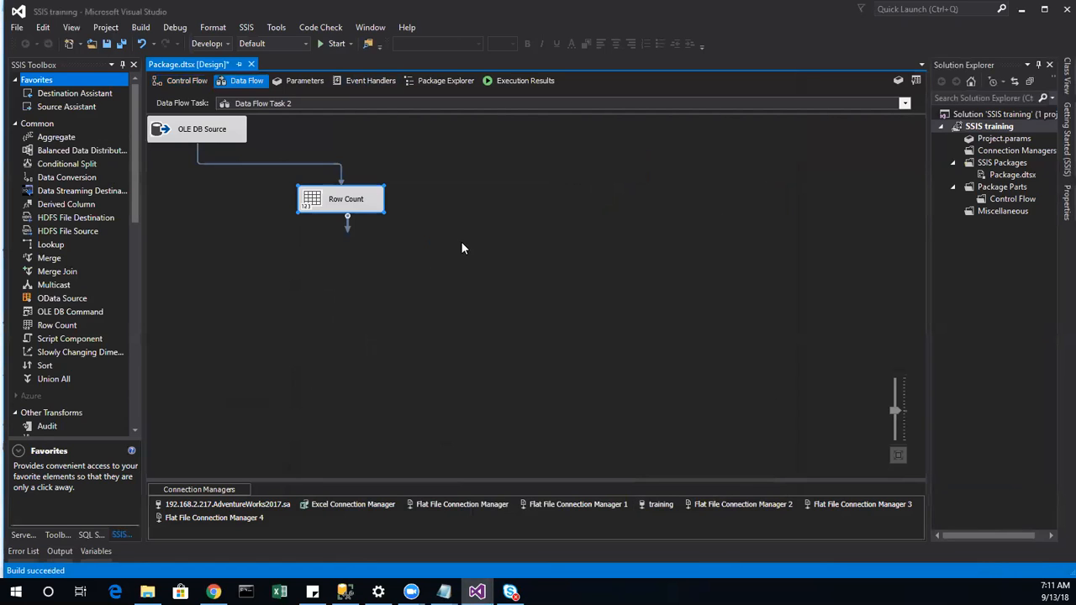
double_click(354, 198)
left_click(635, 280)
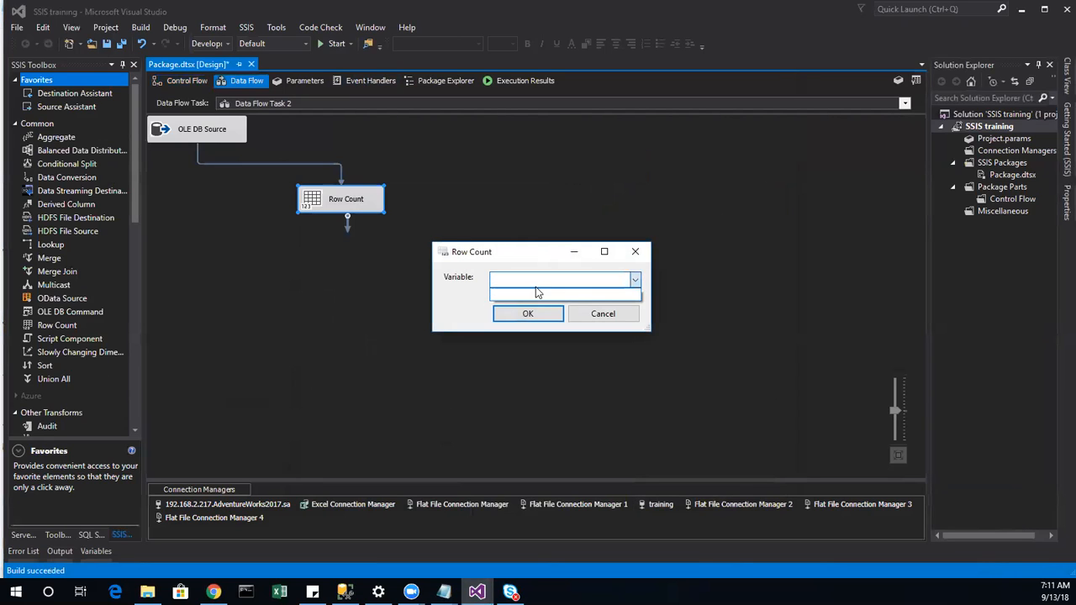
left_click(608, 324)
left_click(591, 314)
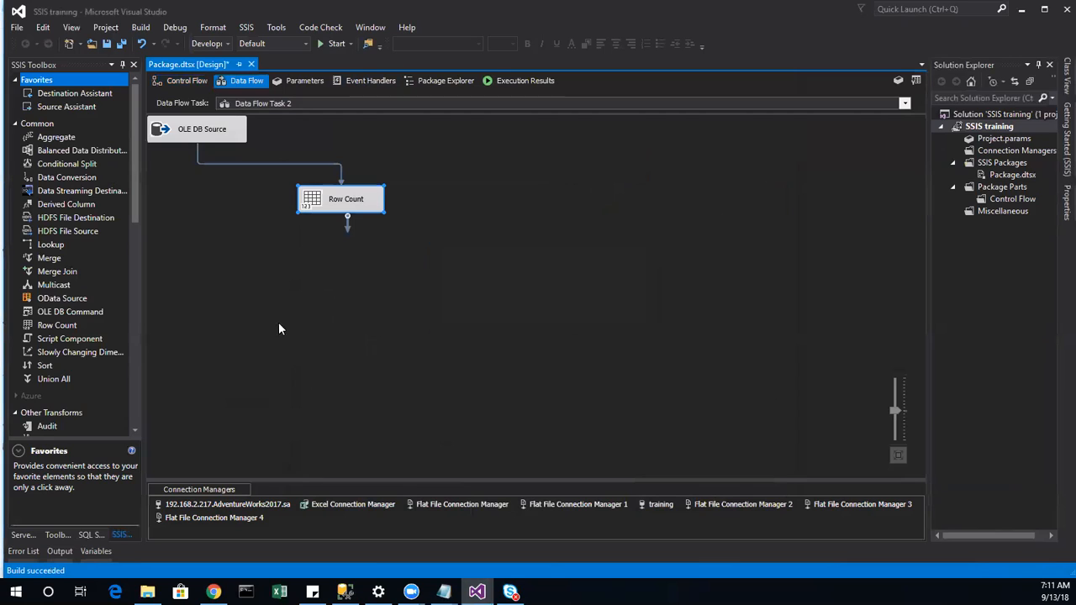
Step: Add a new Int32 package variable named rows
left_click(443, 395)
right_click(456, 370)
left_click(475, 379)
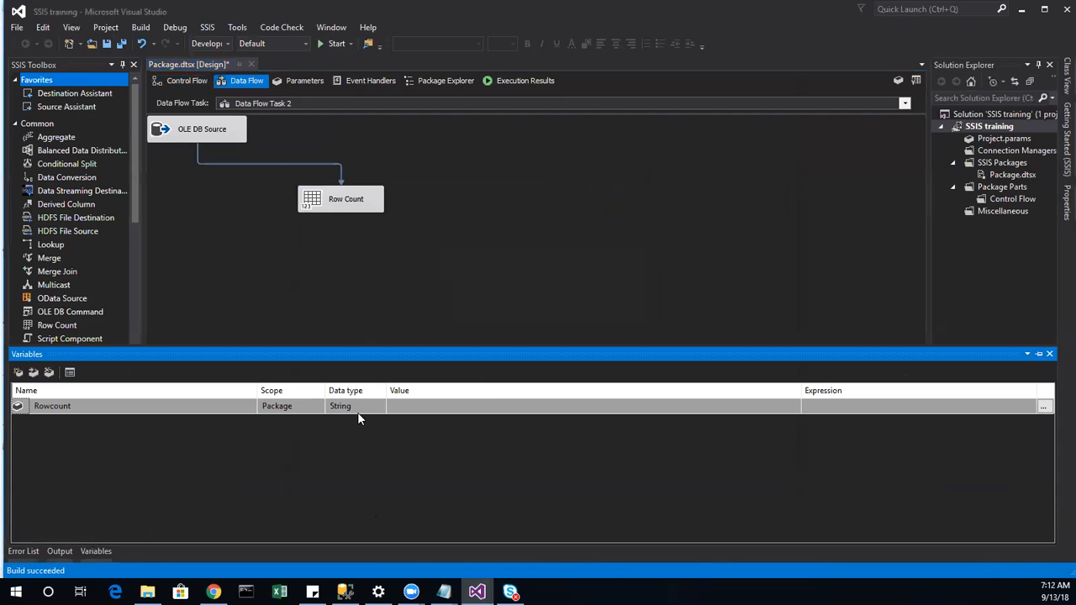
left_click(18, 372)
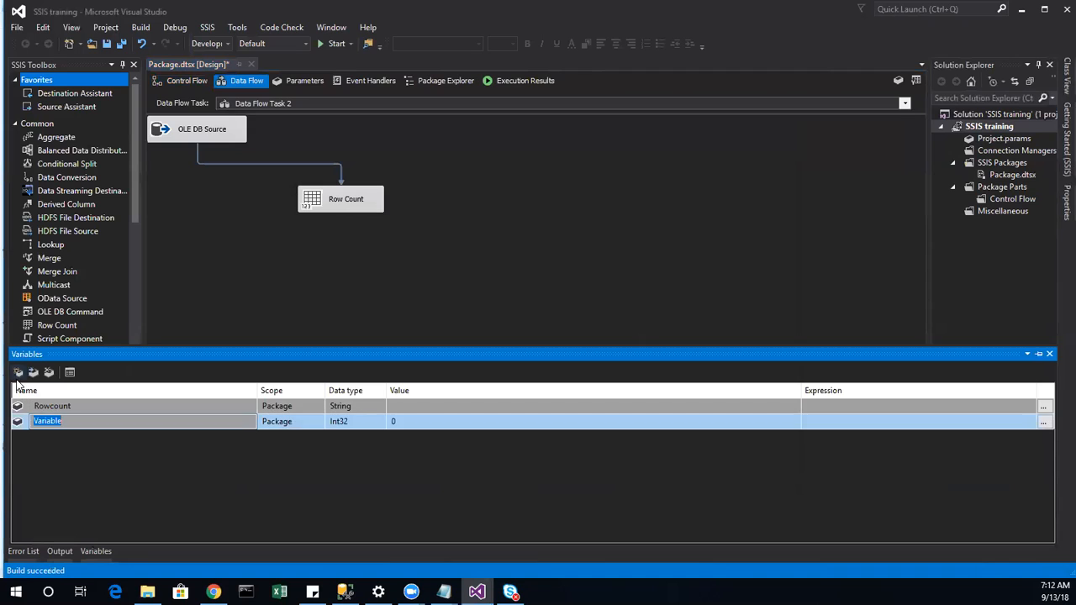
type("rows")
left_click(362, 469)
Step: Set the Row Count component to store its count in User::rows
double_click(332, 209)
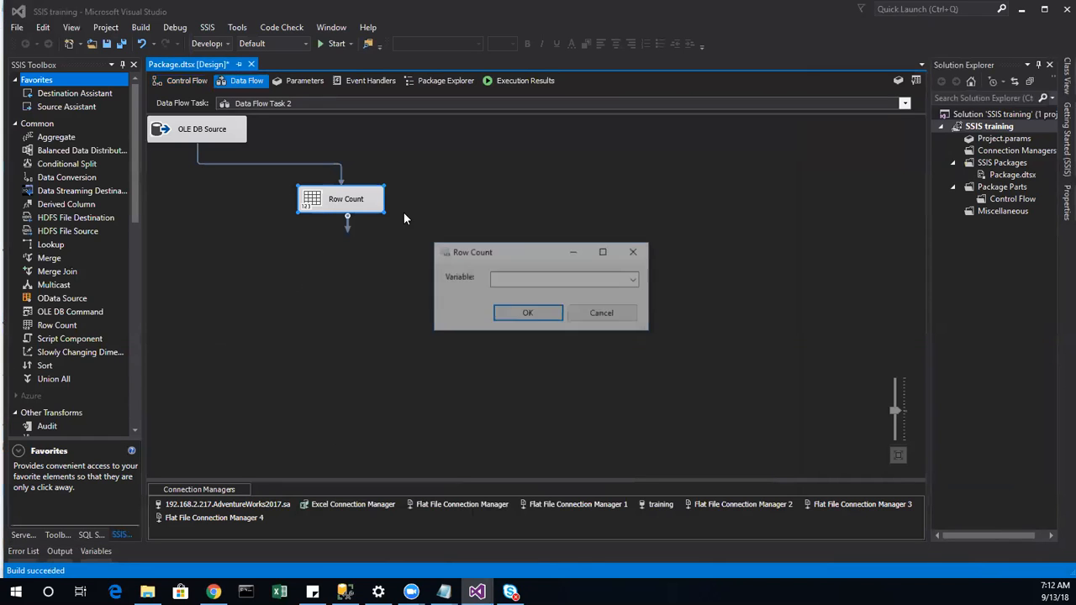
left_click(635, 279)
left_click(525, 295)
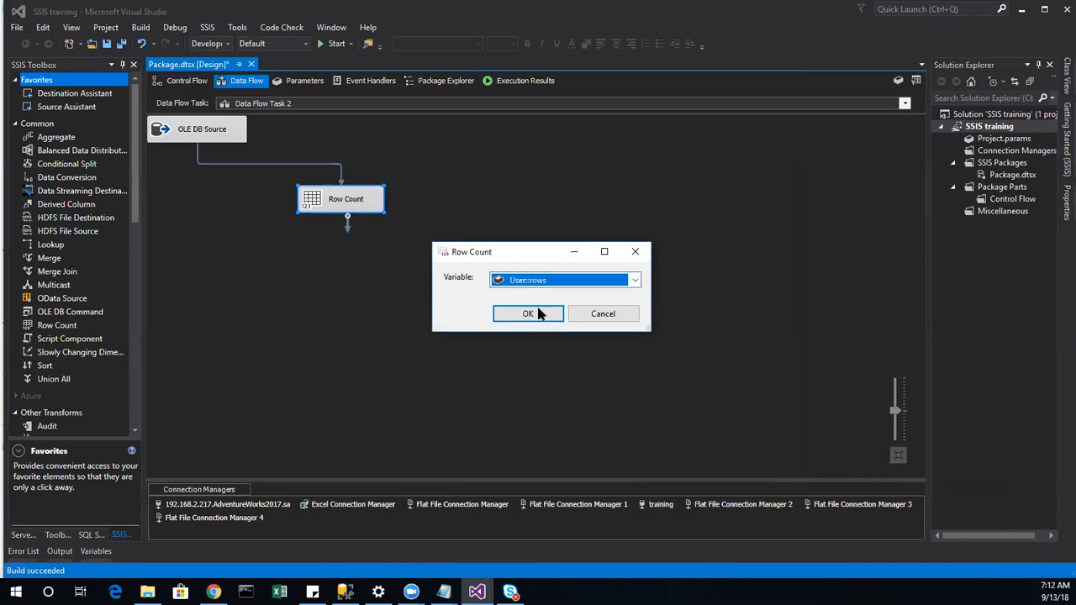
left_click(528, 314)
Step: Select the Rowcount variable and open its expression editor
right_click(330, 340)
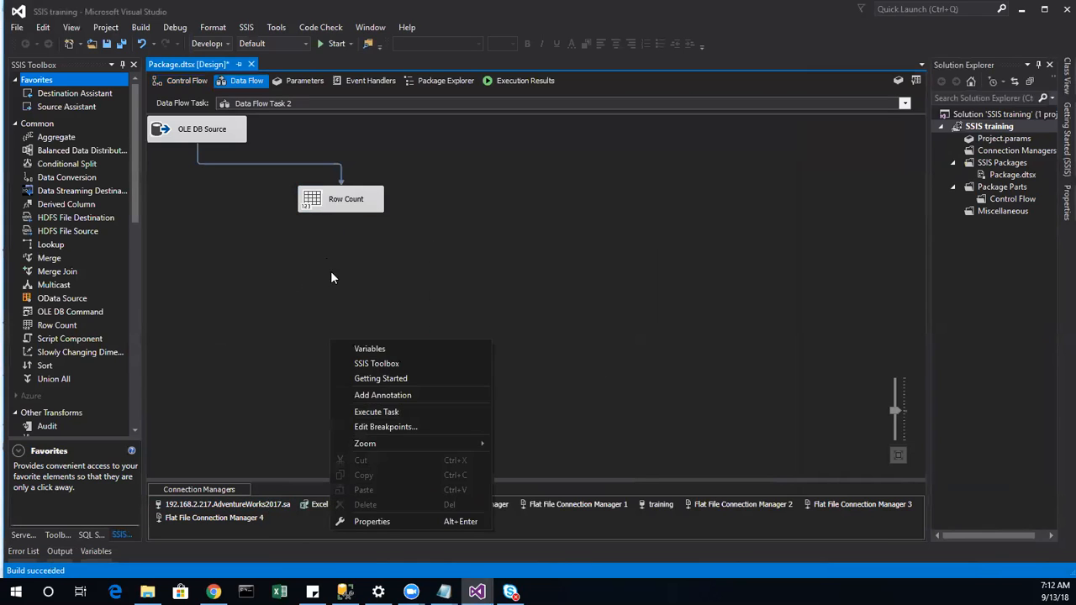
left_click(370, 352)
left_click(236, 421)
left_click(181, 408)
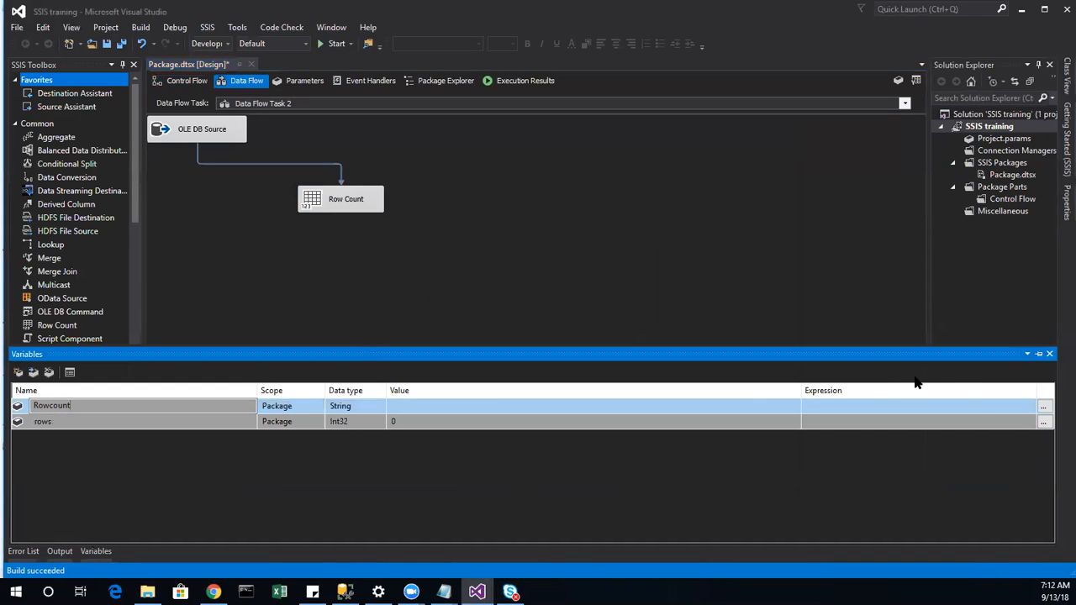
left_click(1043, 408)
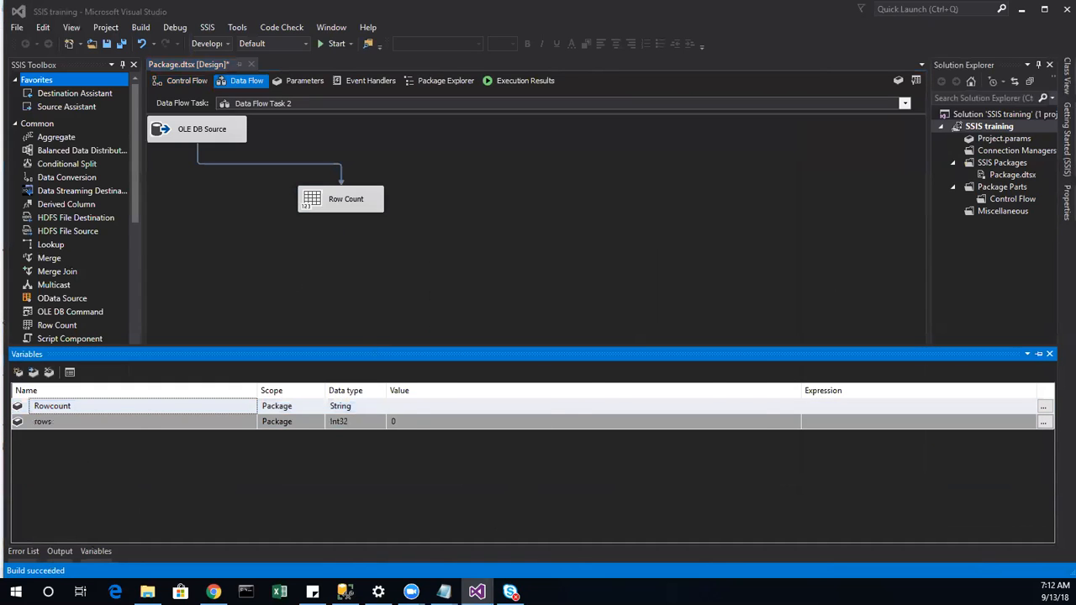
Step: Place the DT_STR cast from Type Casts into the Rowcount expression
left_click(401, 226)
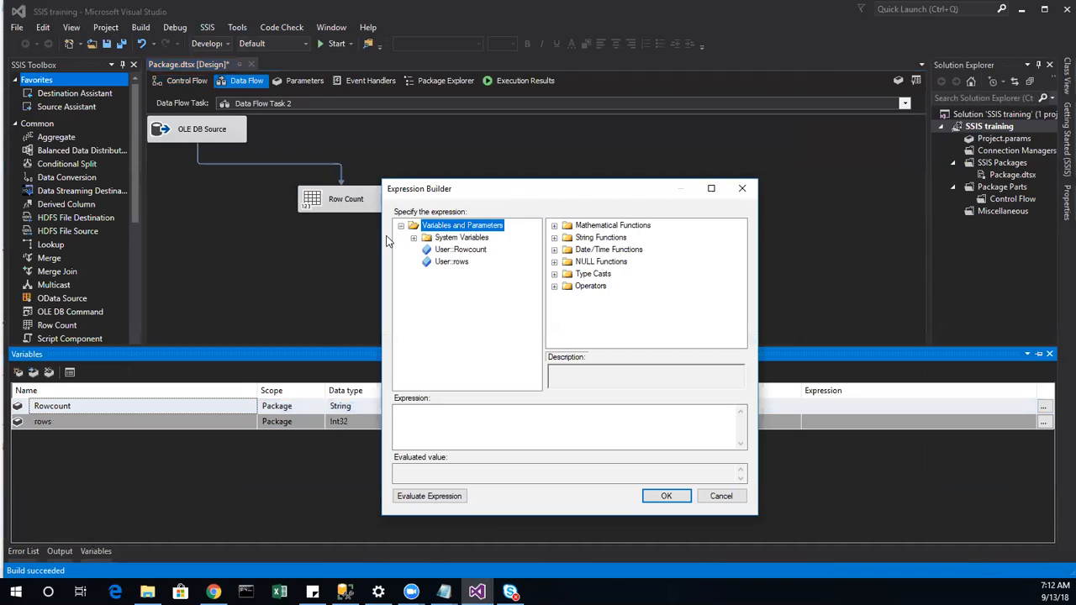
left_click(451, 263)
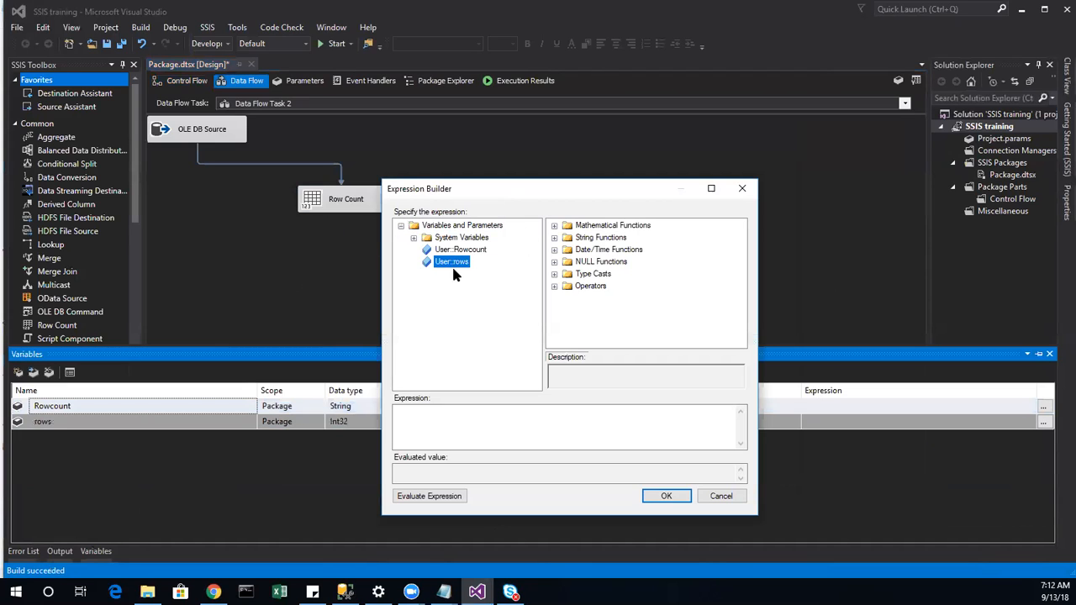
left_click(555, 274)
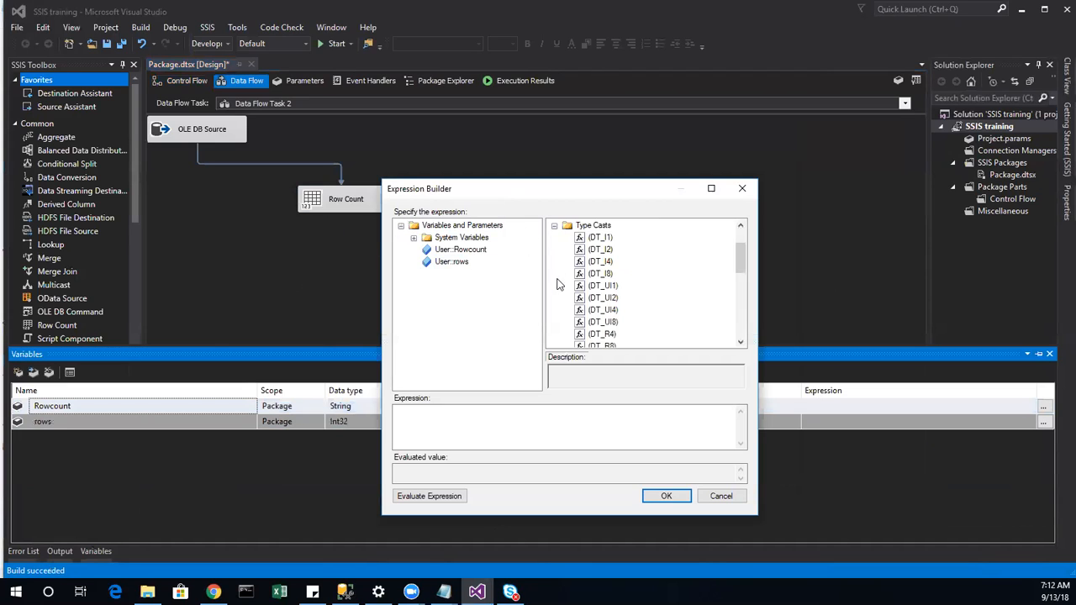
scroll(612, 336, "down", 3)
scroll(612, 340, "down", 1)
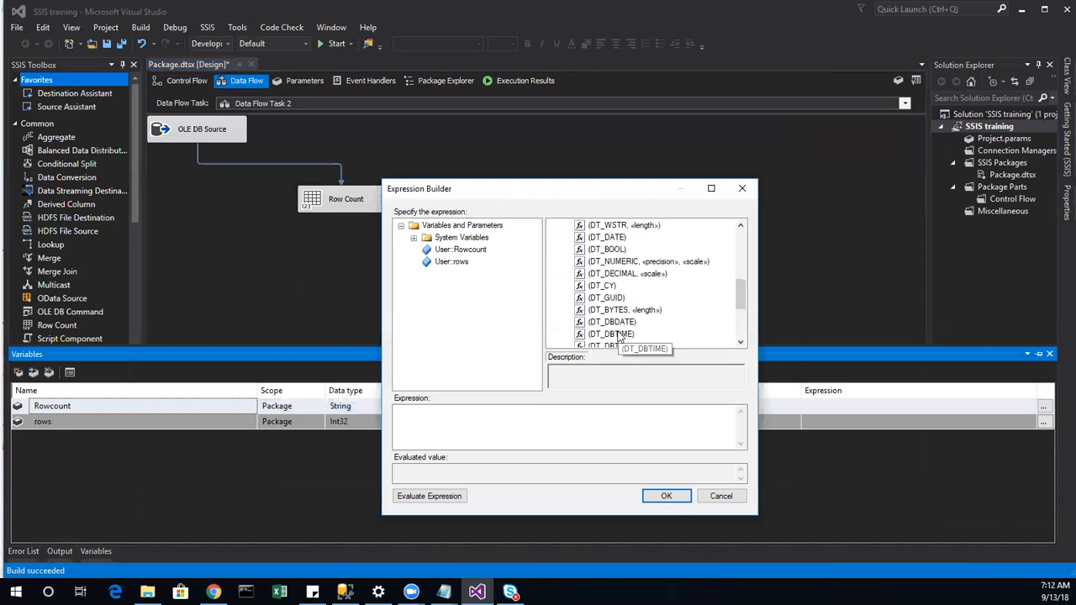
left_click(712, 189)
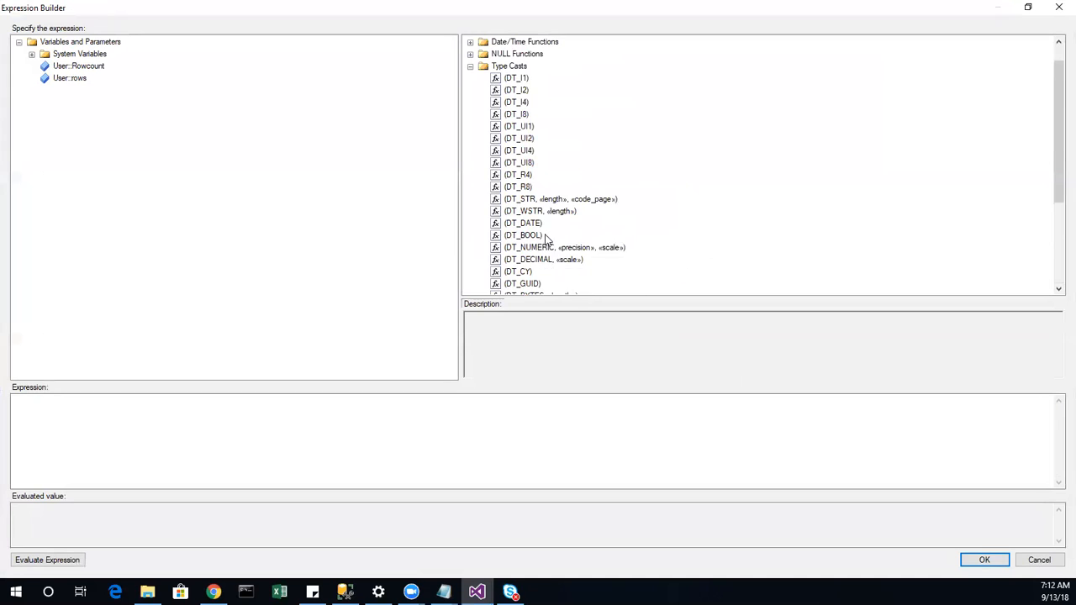
left_click(573, 205)
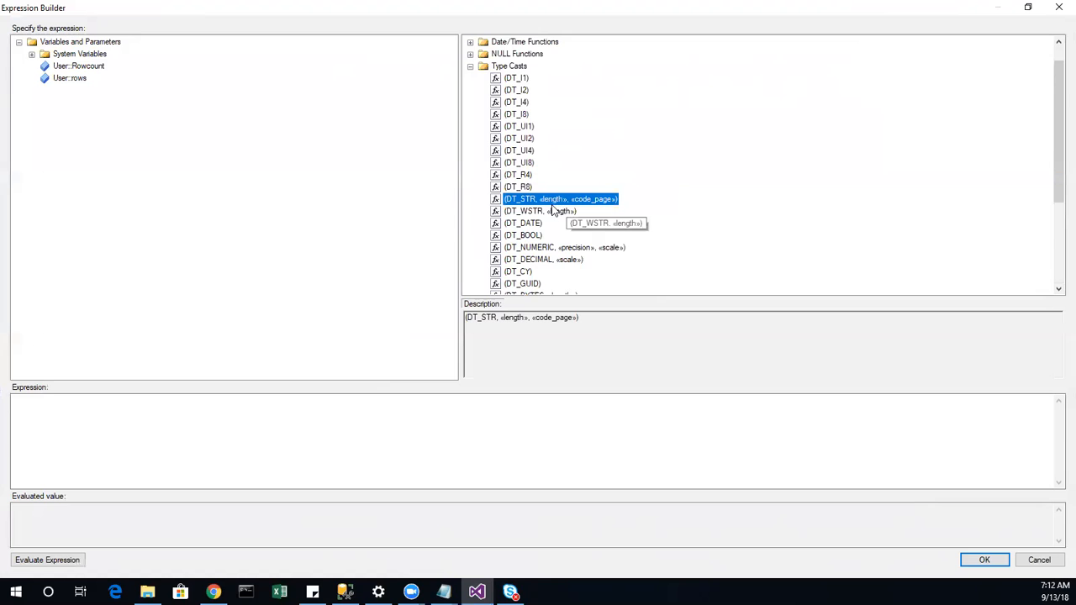
mouse_move(553, 206)
left_mouse_down()
mouse_move(565, 202)
mouse_move(566, 372)
mouse_move(440, 447)
mouse_move(444, 436)
left_mouse_up()
Step: Add @[User::rows], fill in length 5 and code page 1252, and evaluate the expression
left_click(83, 79)
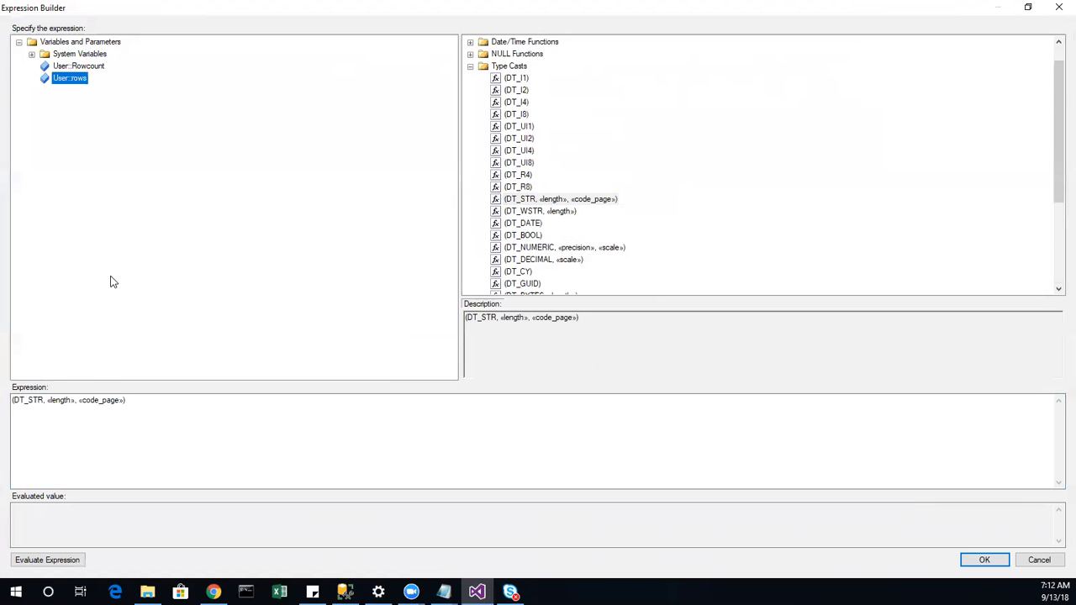
left_click_drag(69, 79, 10, 413)
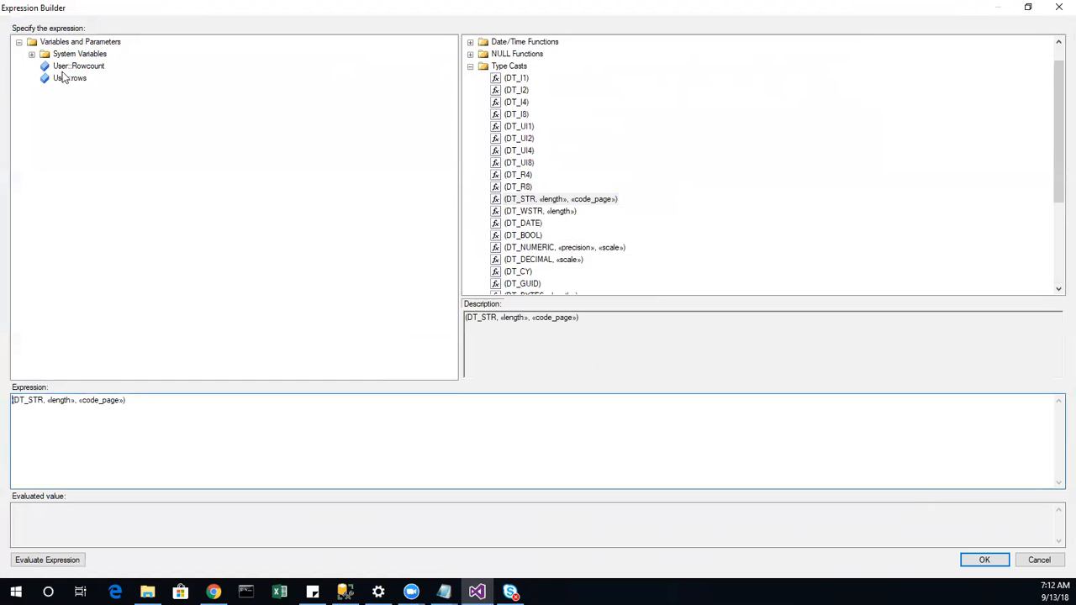
left_click_drag(67, 78, 14, 408)
left_click(104, 402)
double_click(103, 402)
key("Delete")
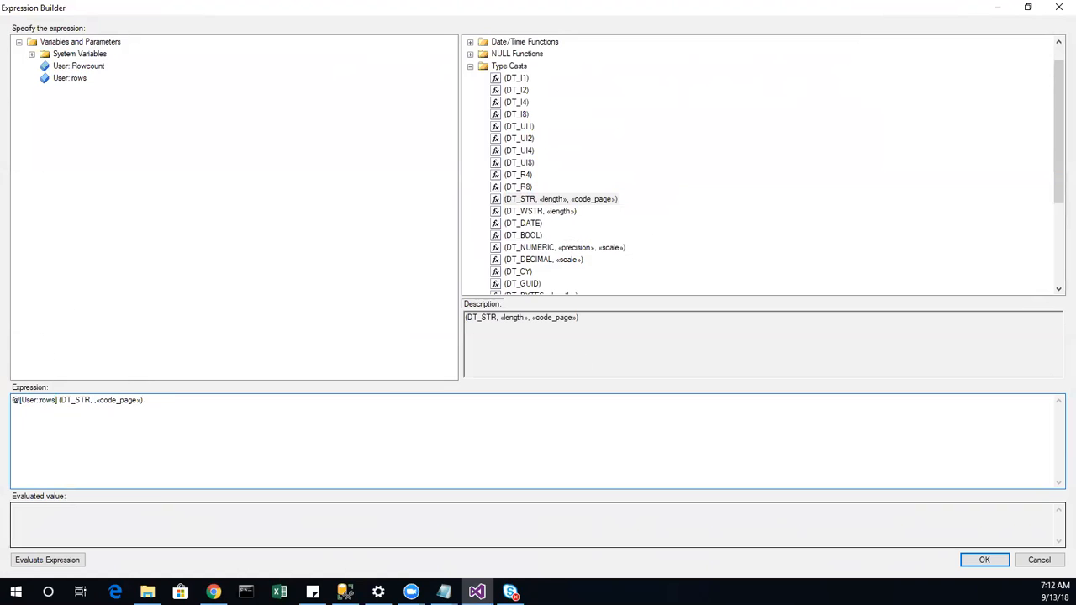
type("5")
key("shift+Right")
key("shift+Right")
key("shift+Right")
key("shift+Right")
key("shift+Right")
key("shift+Right")
key("shift+Right")
key("shift+Right")
key("shift+Right")
key("shift+Right")
key("shift+Right")
type("1252")
left_click(64, 562)
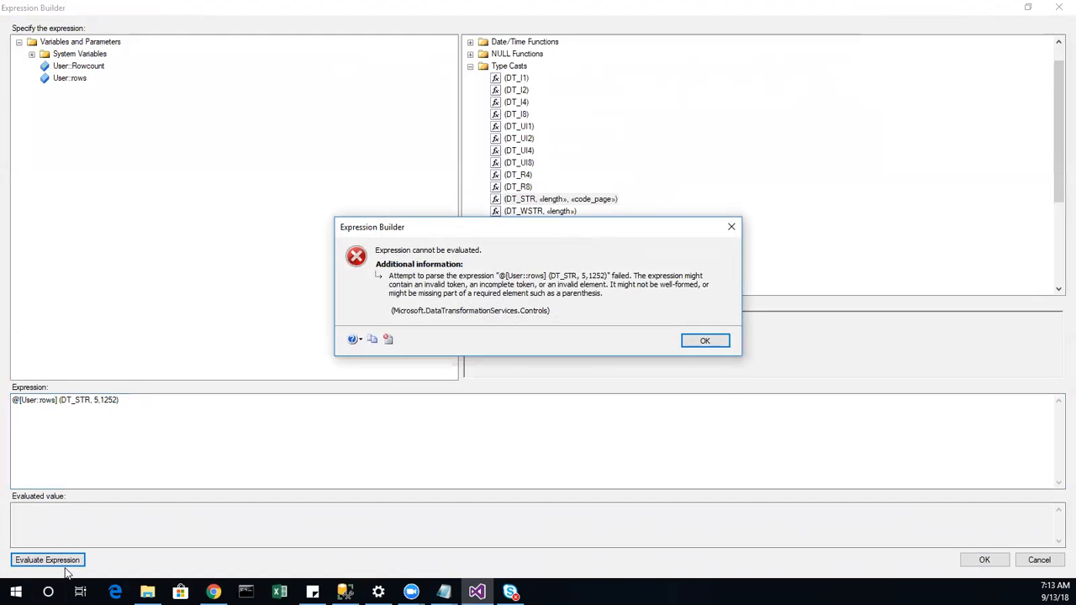
Step: Rearrange the DT_STR expression and re-evaluate it, which gives a type conversion error
left_click(714, 345)
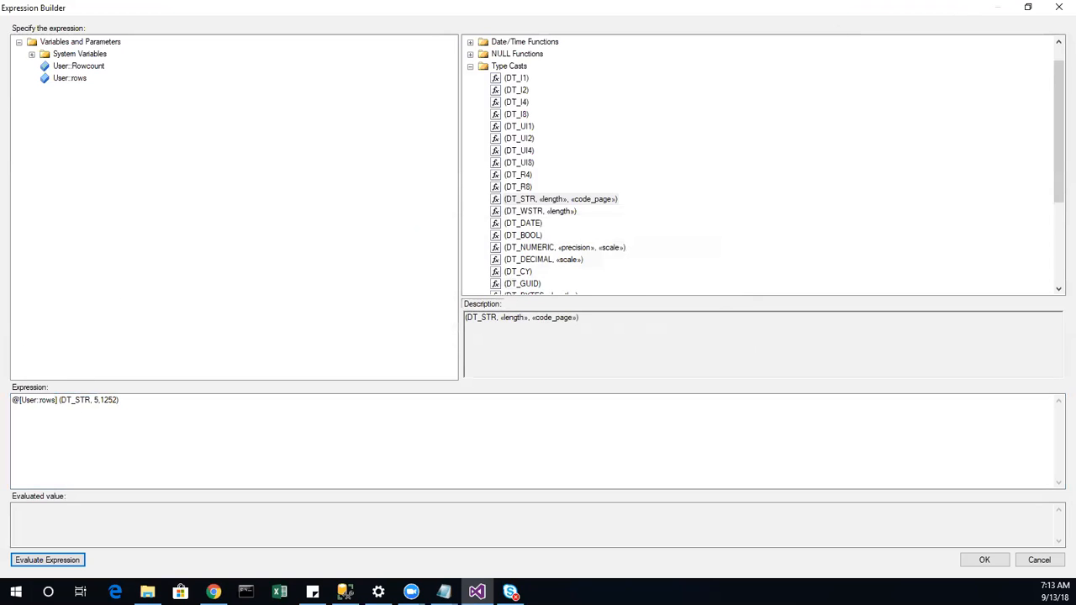
key("alt+Tab")
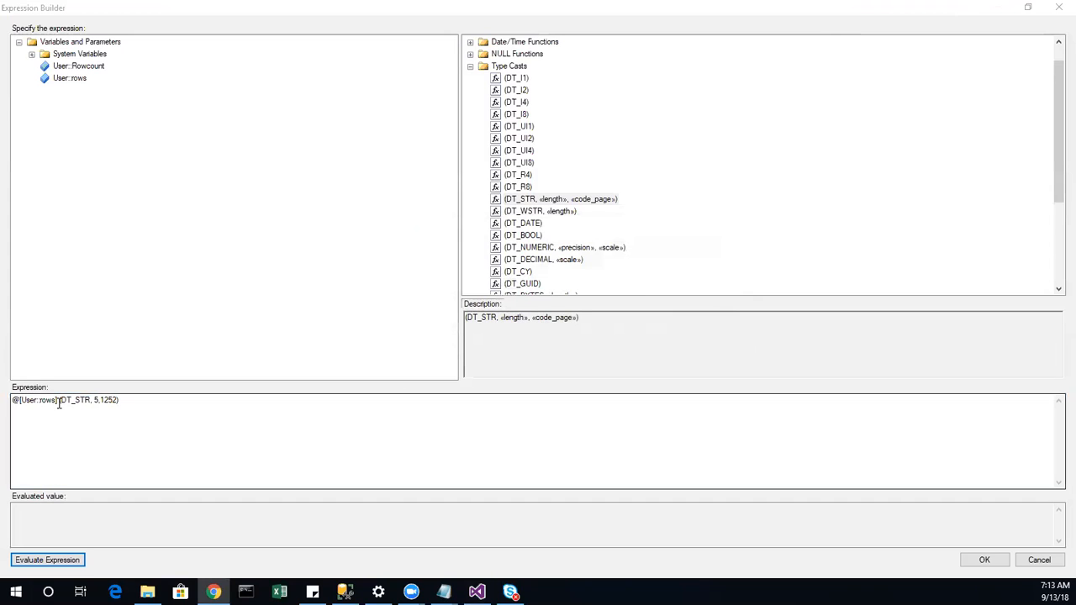
left_click_drag(58, 401, 7, 403)
key("Delete")
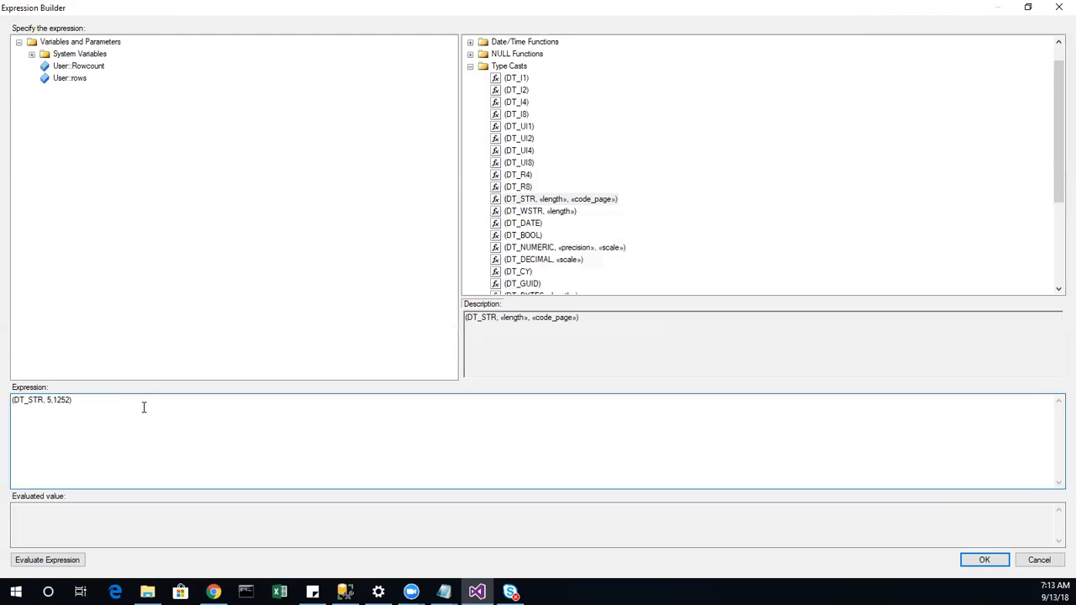
key("ctrl+z")
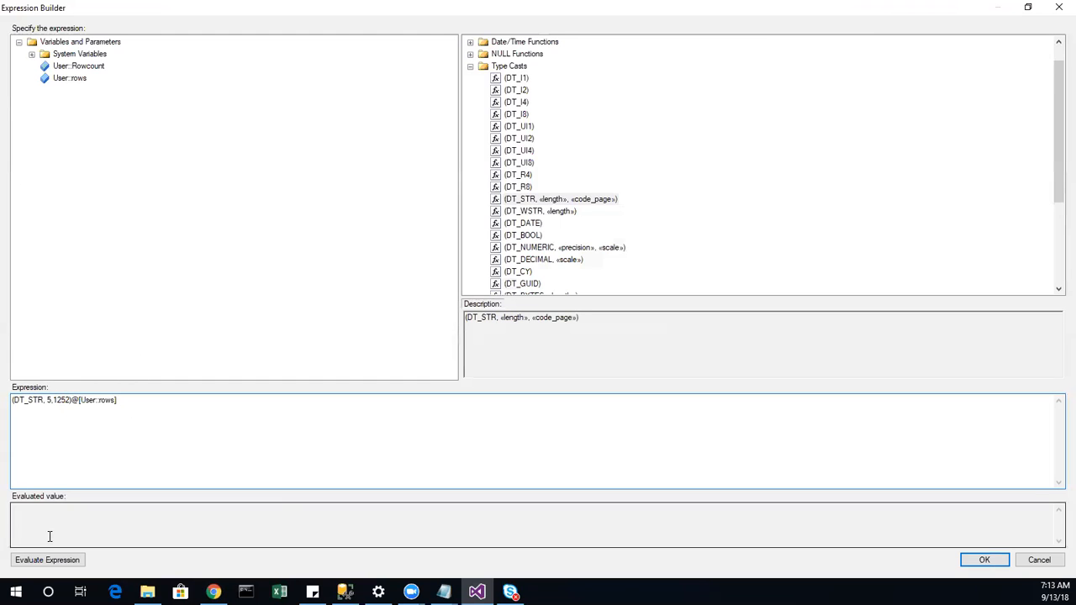
left_click(42, 560)
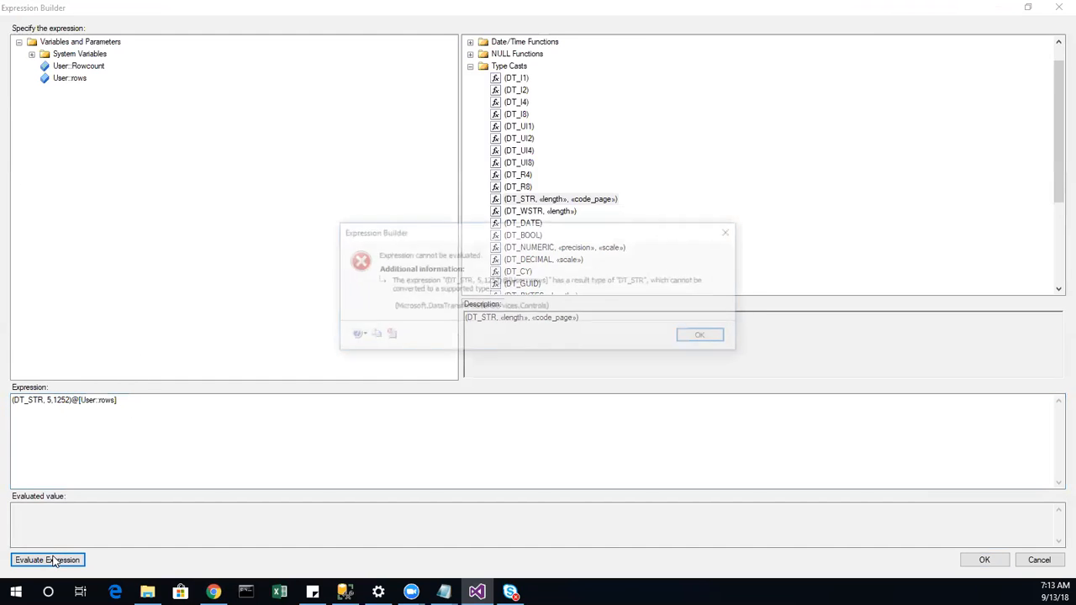
left_click(705, 338)
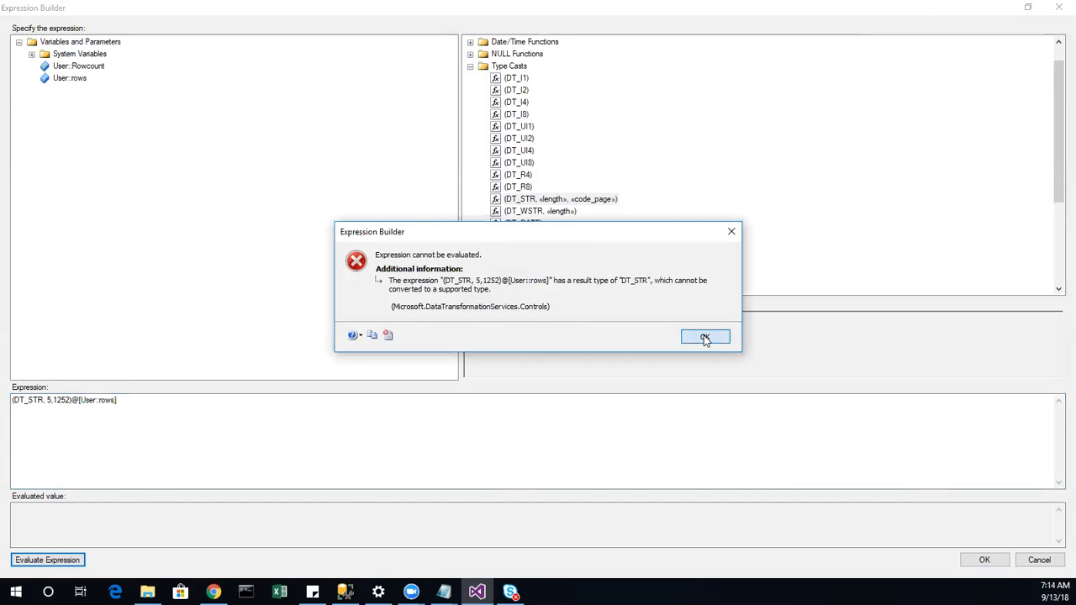
left_click(705, 338)
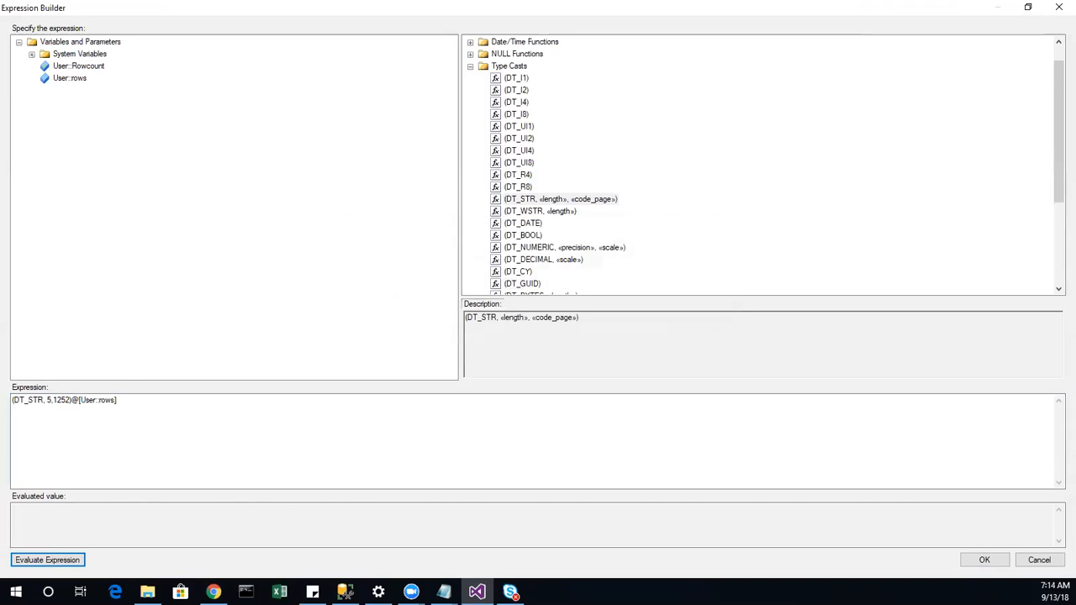
Step: Change the expression to (DT_WSTR, 5)@[User::rows], evaluate it to 0, and accept
left_click(75, 404)
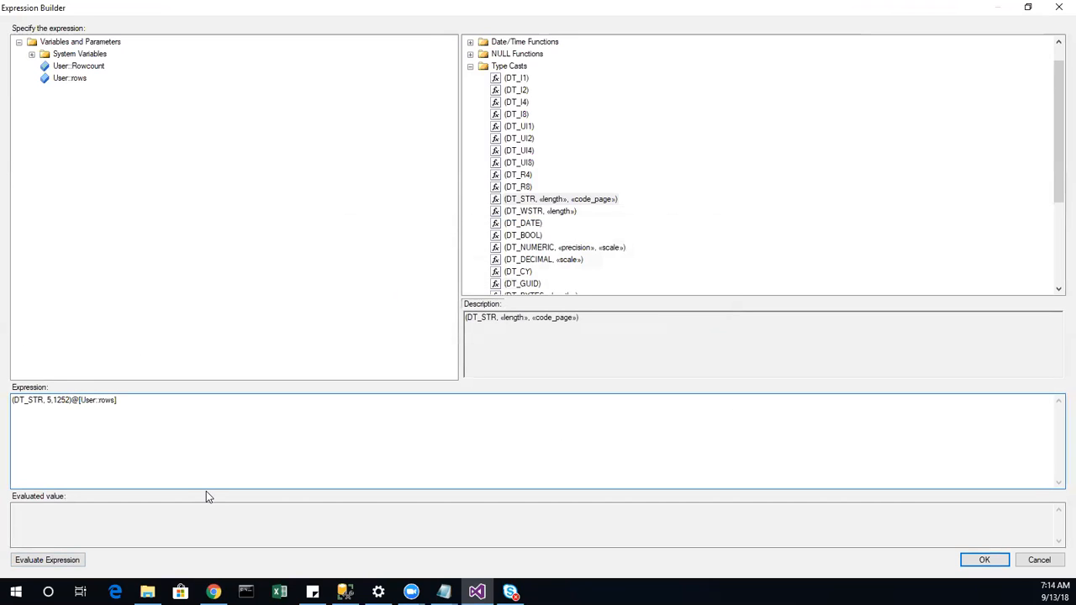
key("BackSpace")
key("BackSpace")
key("BackSpace")
key("BackSpace")
key("BackSpace")
key("BackSpace")
type("W")
left_click(24, 562)
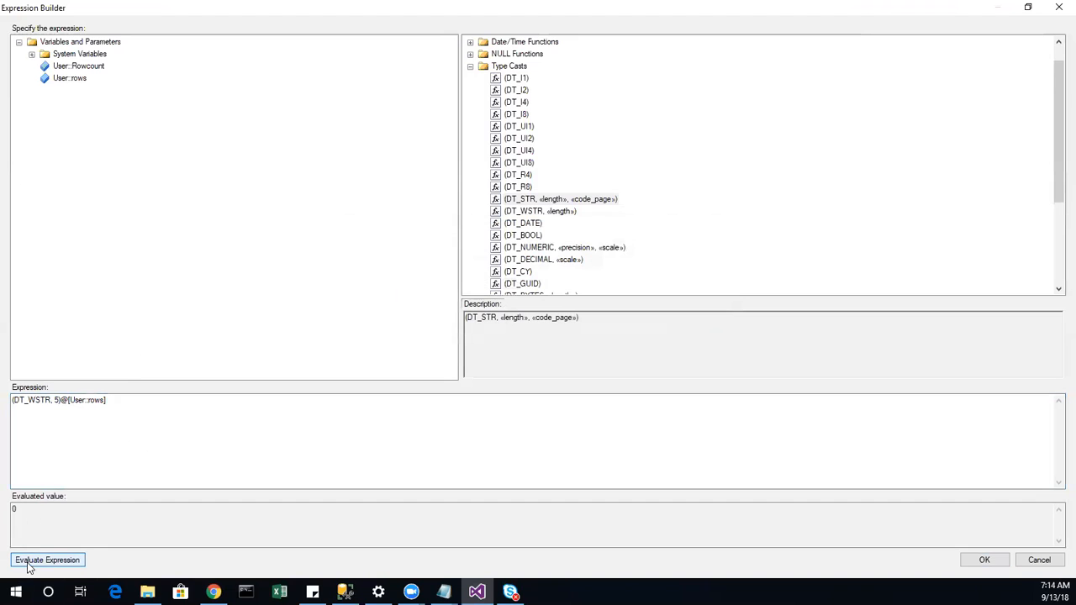
left_click(982, 560)
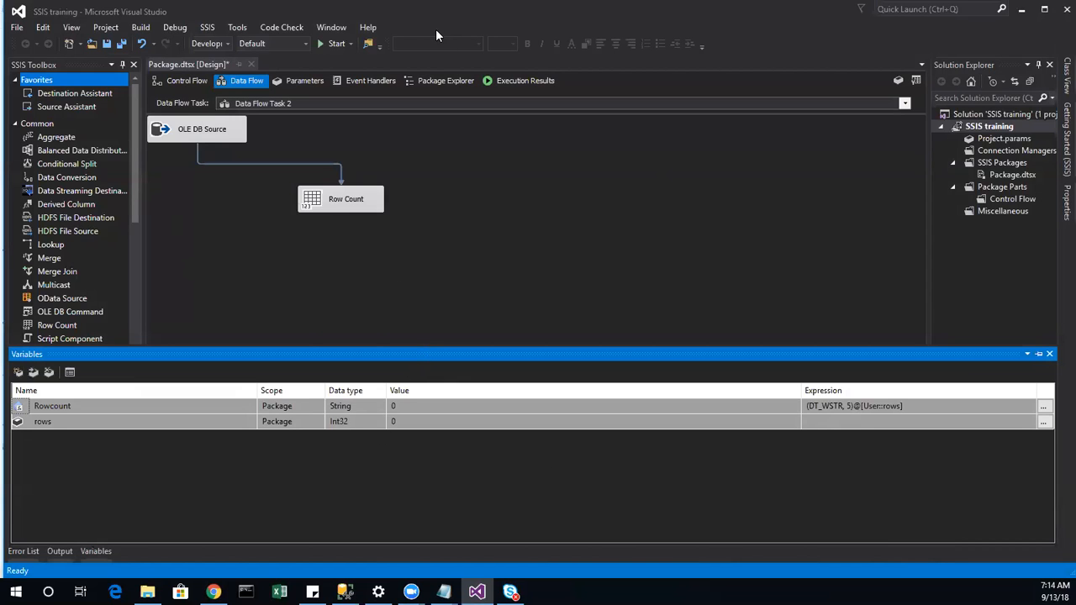
Step: Confirm the Script Task settings from Control Flow and debug the package again
left_click(195, 80)
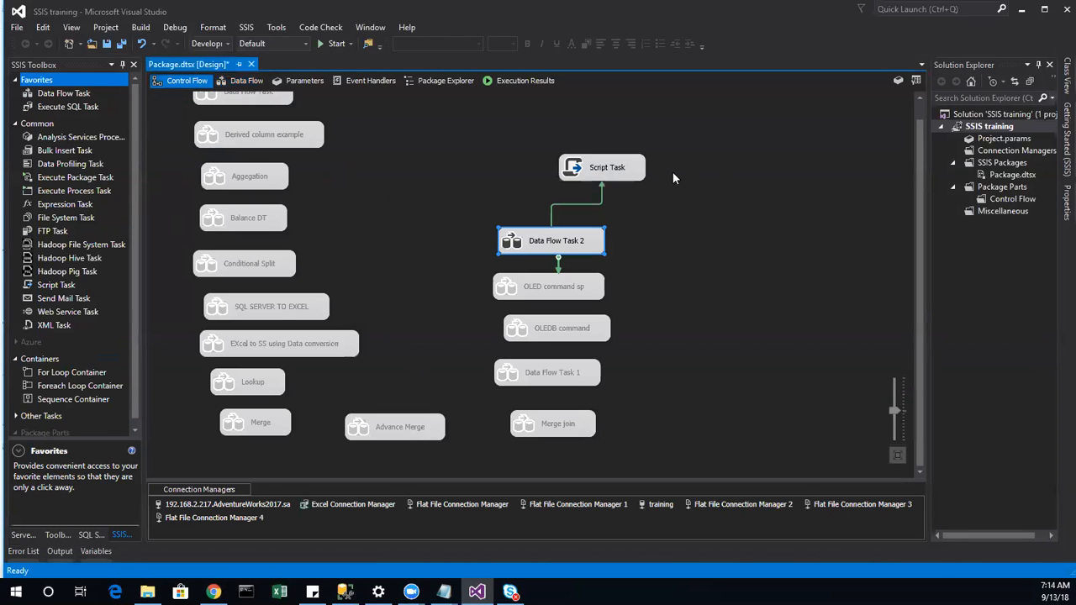
double_click(636, 172)
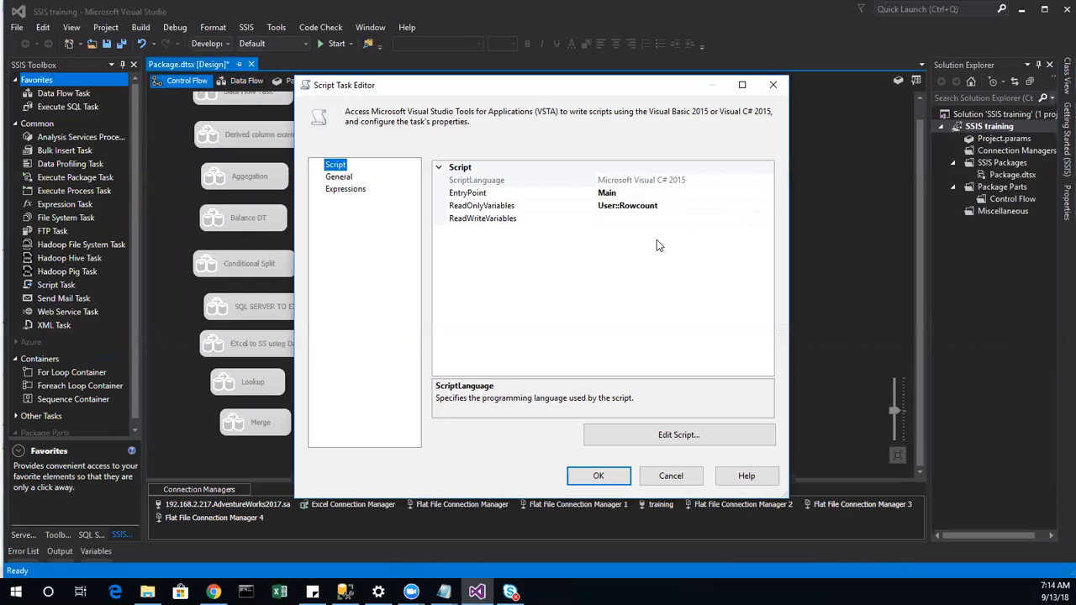
left_click(624, 477)
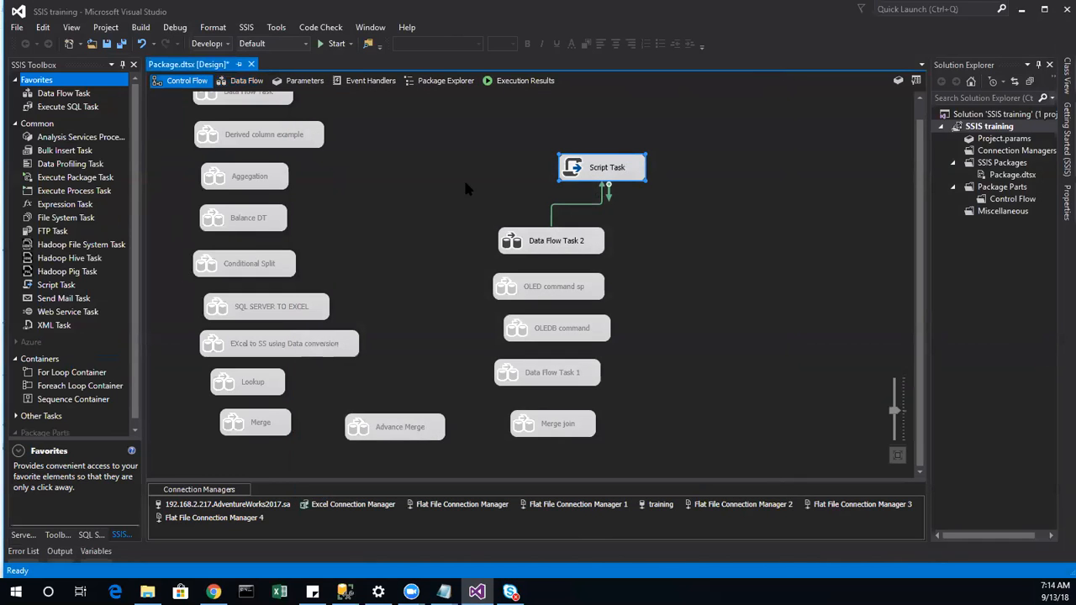
left_click(335, 43)
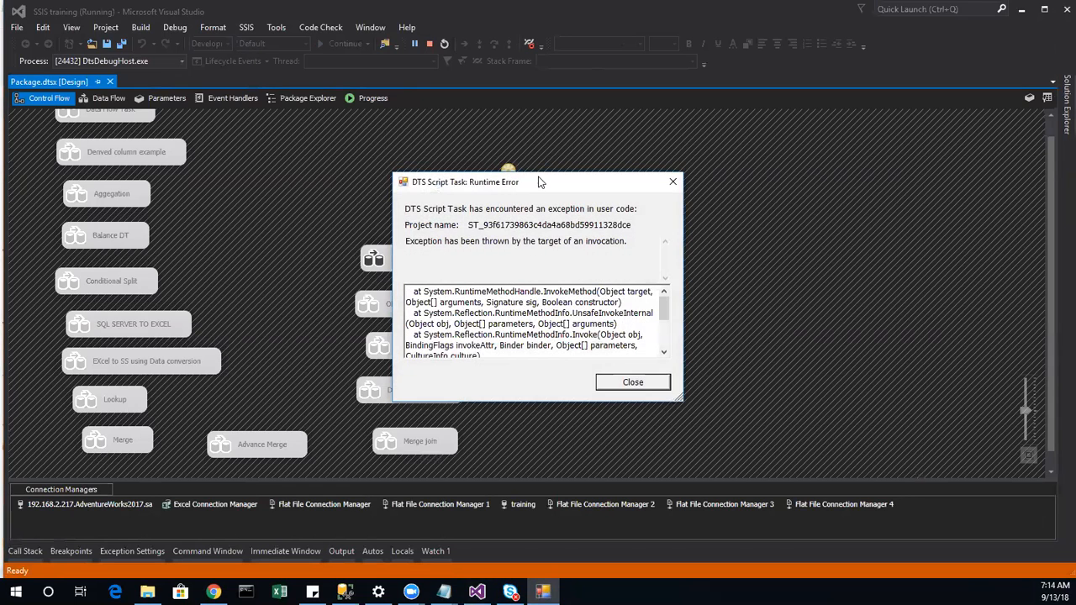
Step: Dismiss the runtime error and stop debugging to return to design mode
left_click(643, 387)
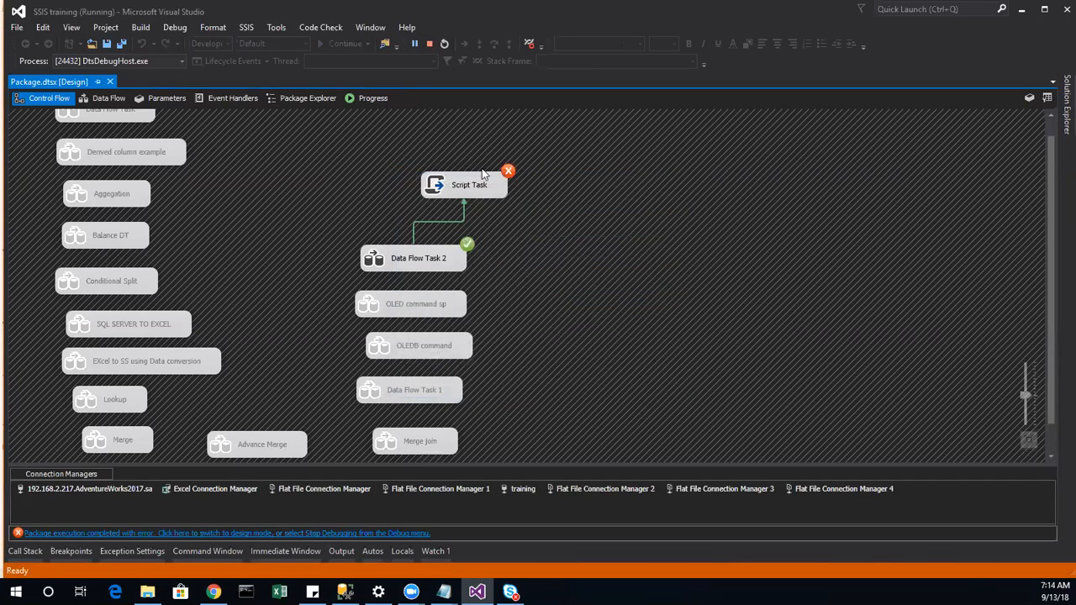
right_click(470, 176)
left_click(421, 90)
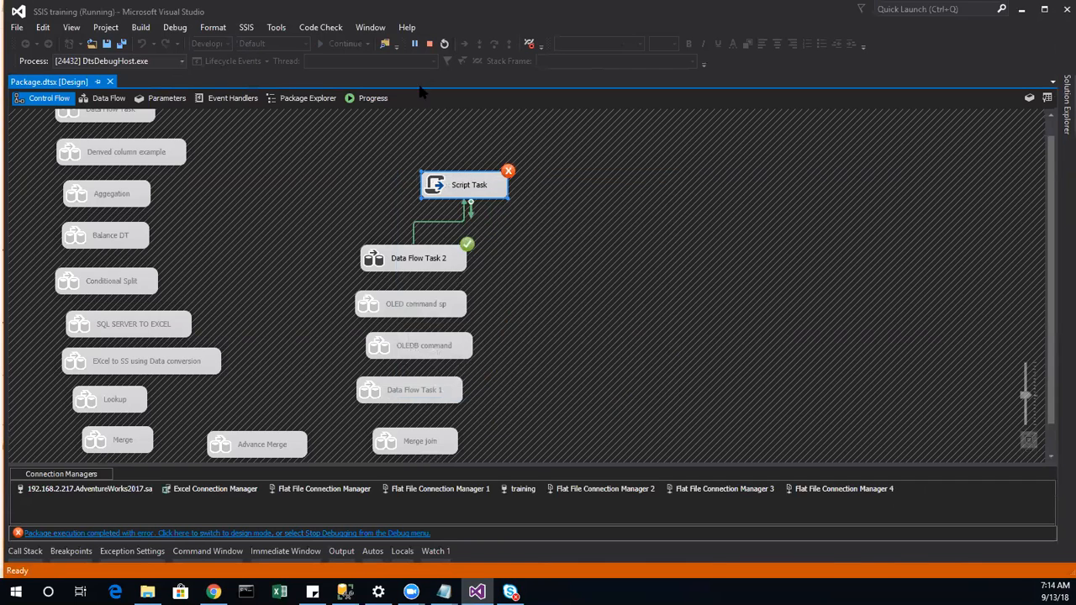
left_click(429, 42)
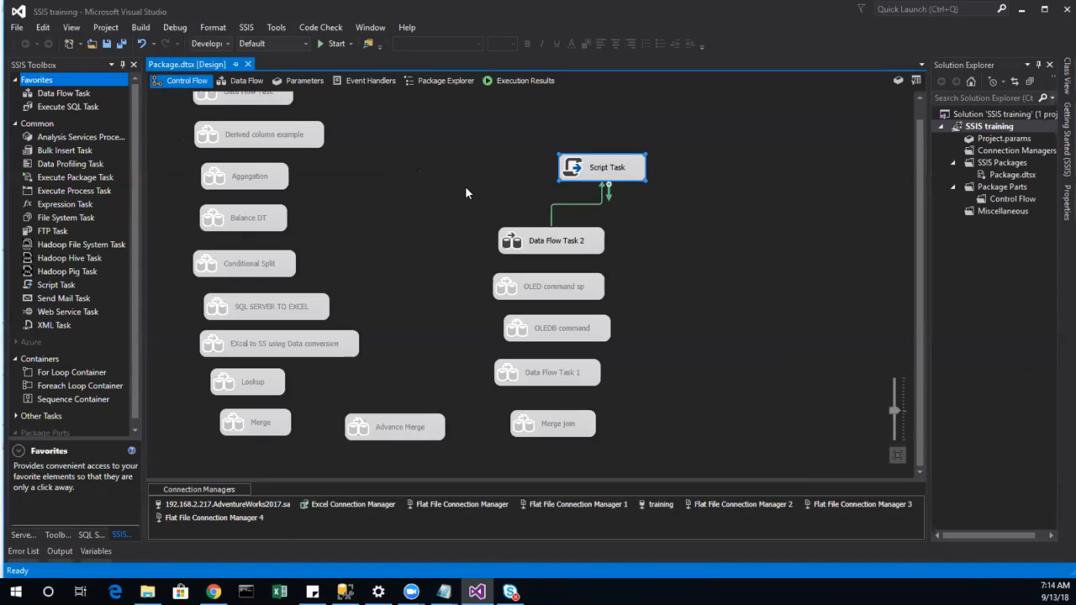
Step: Delete the old Script Task, add a new one, and link Data Flow Task 2 to it
right_click(572, 168)
left_click(591, 363)
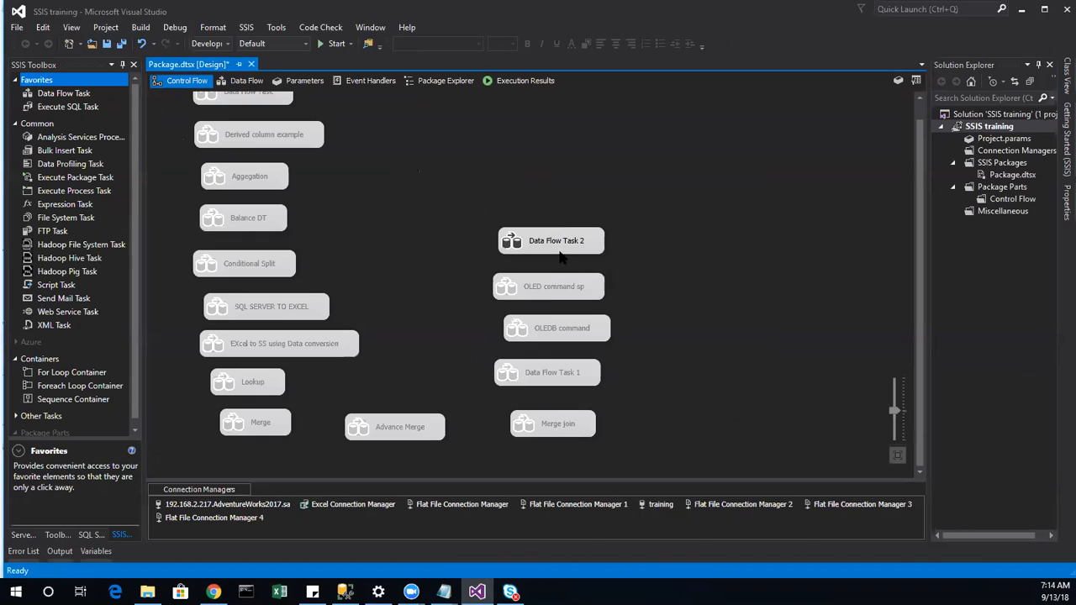
left_click_drag(69, 286, 572, 141)
left_click(545, 252)
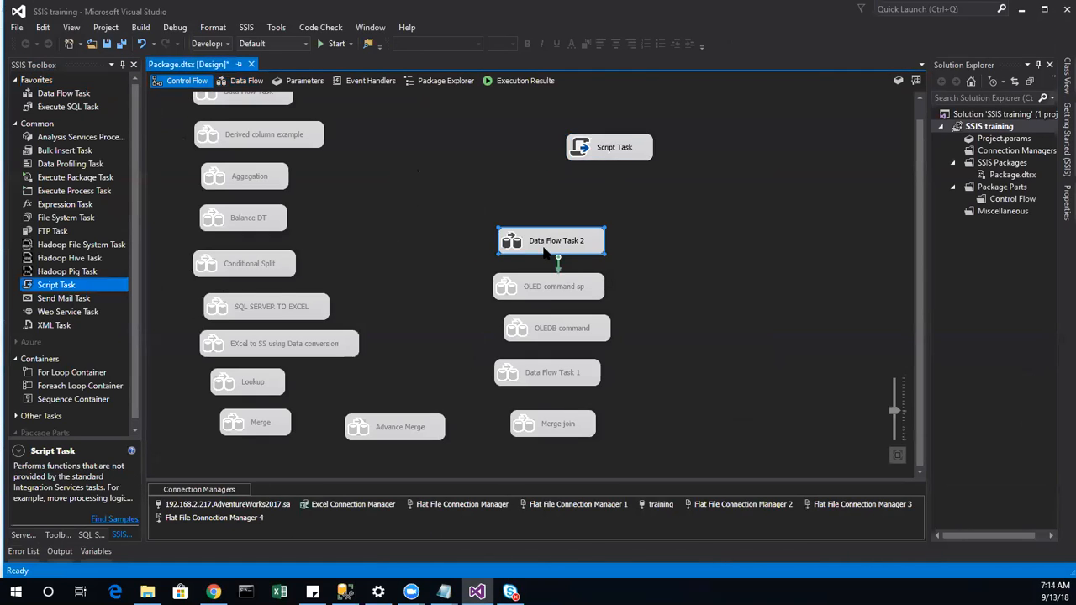
left_click_drag(558, 259, 618, 158)
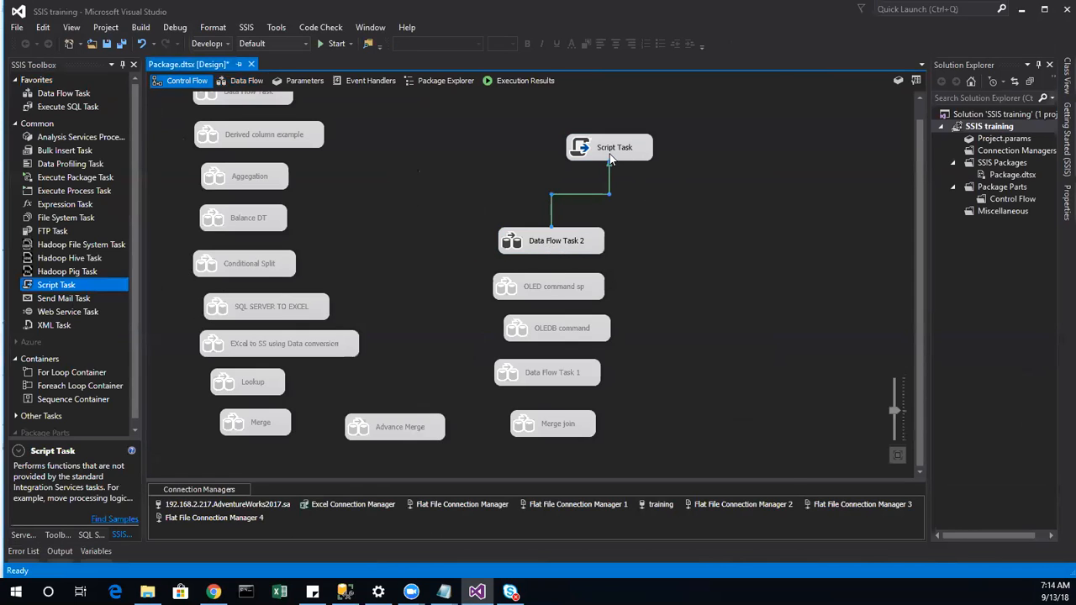
Step: Give the new Script Task User::Rowcount as a ReadOnlyVariable and open its script
double_click(618, 156)
left_click(637, 205)
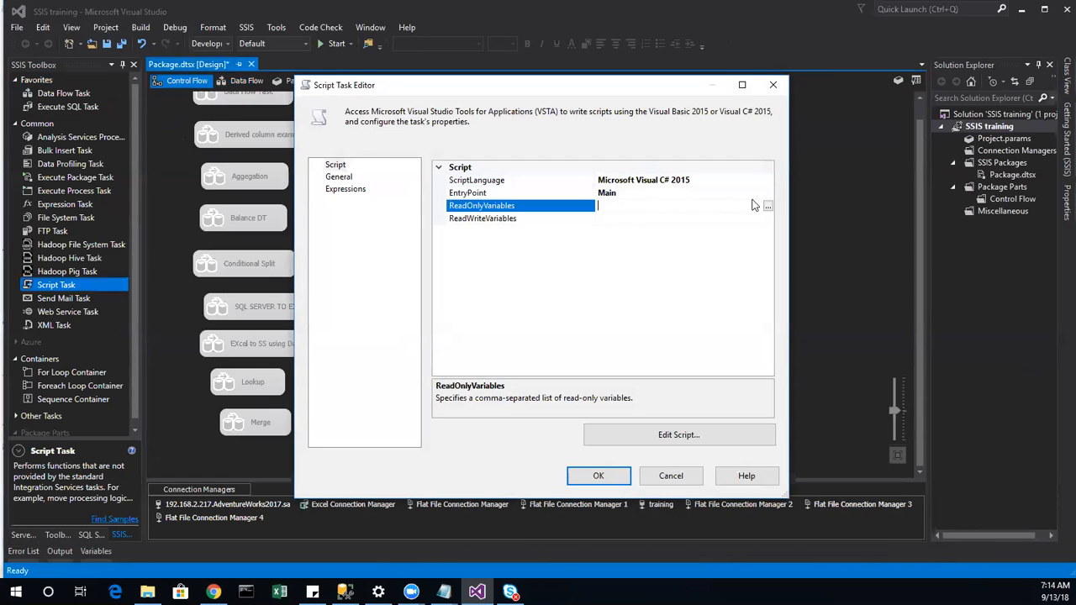
left_click(767, 208)
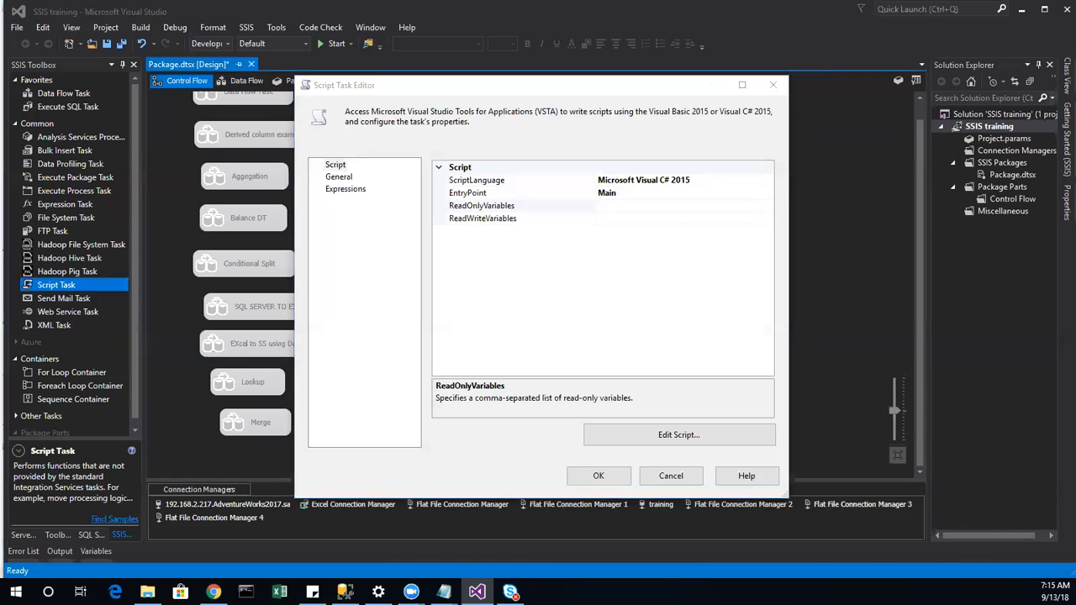
left_click_drag(704, 190, 706, 265)
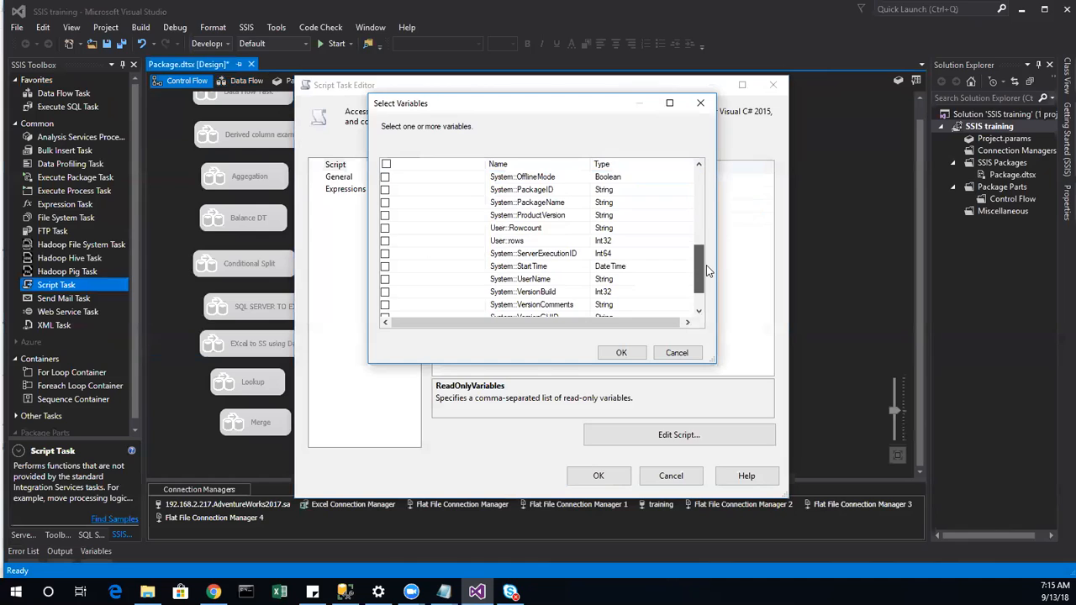
left_click(385, 228)
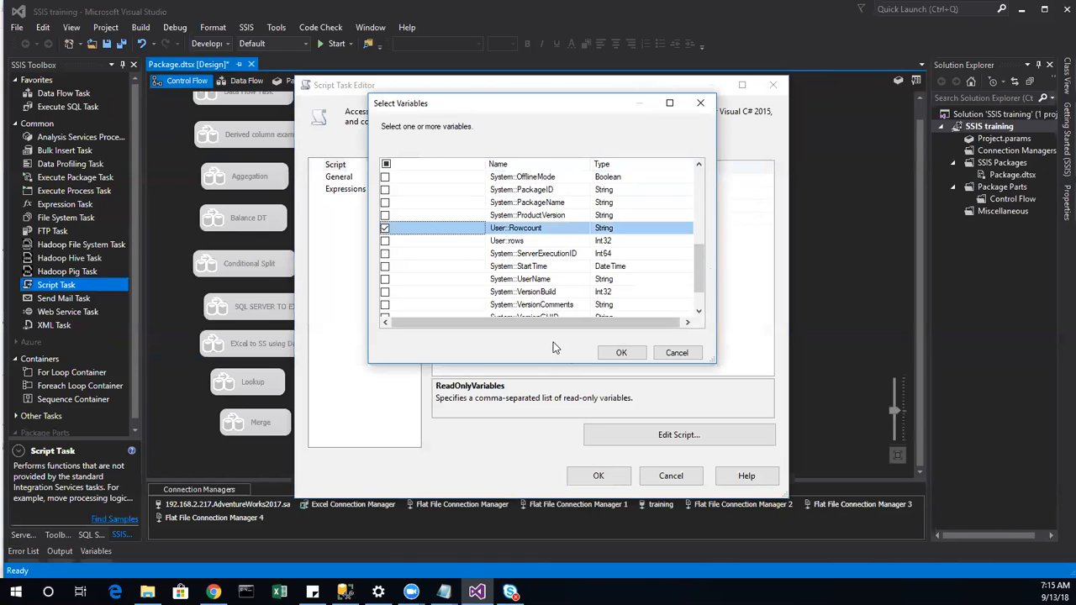
left_click(621, 352)
left_click(643, 434)
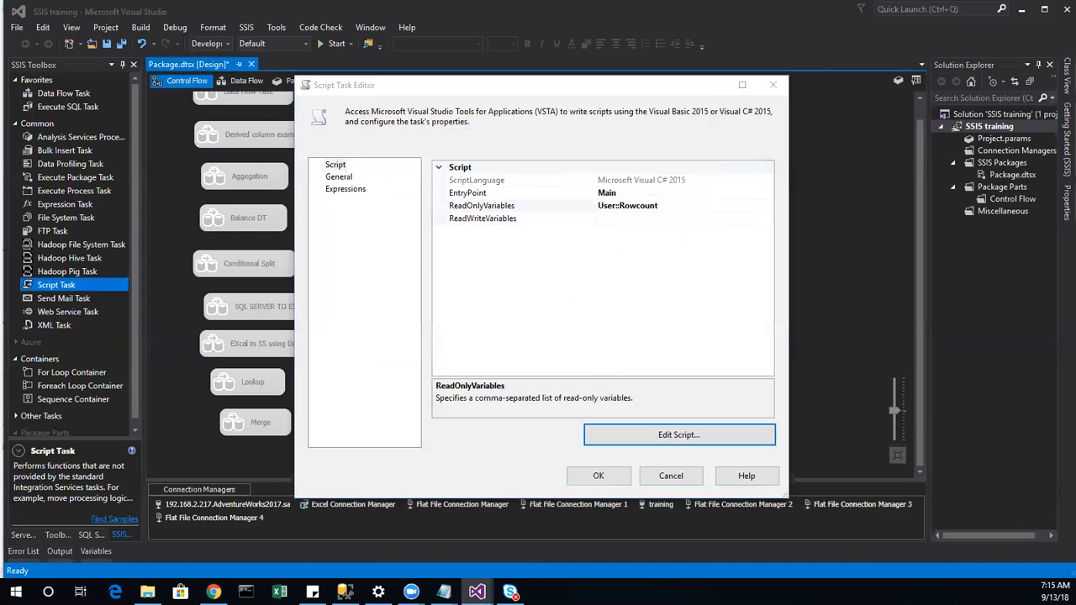
scroll(437, 417, "down", 15)
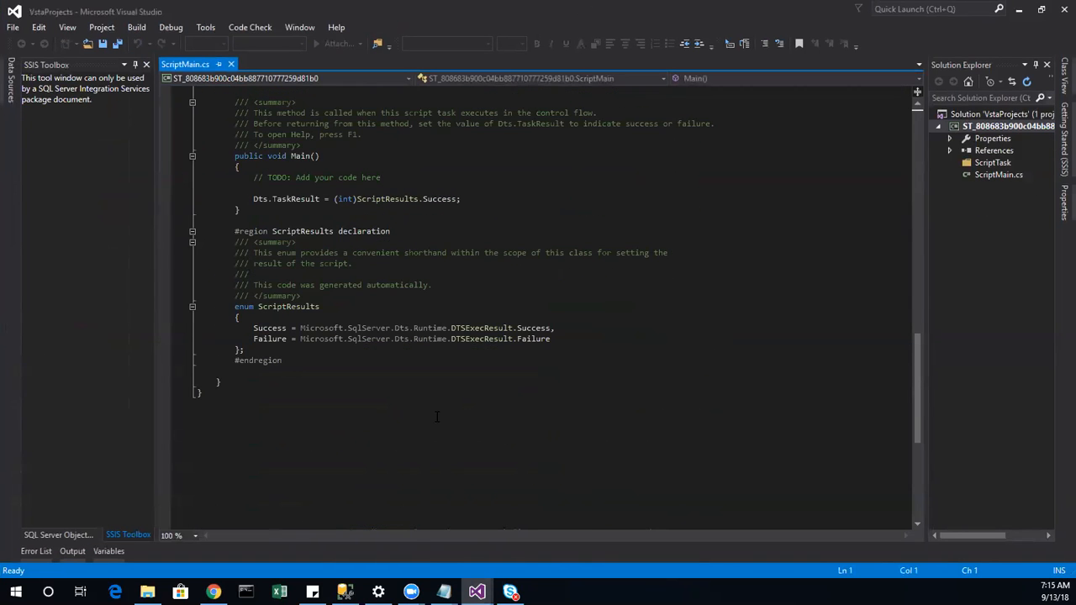
Step: Begin Main() with MessageBox.Show(Dts.Variables using IntelliSense completions
scroll(447, 410, "up", 2)
left_click(256, 251)
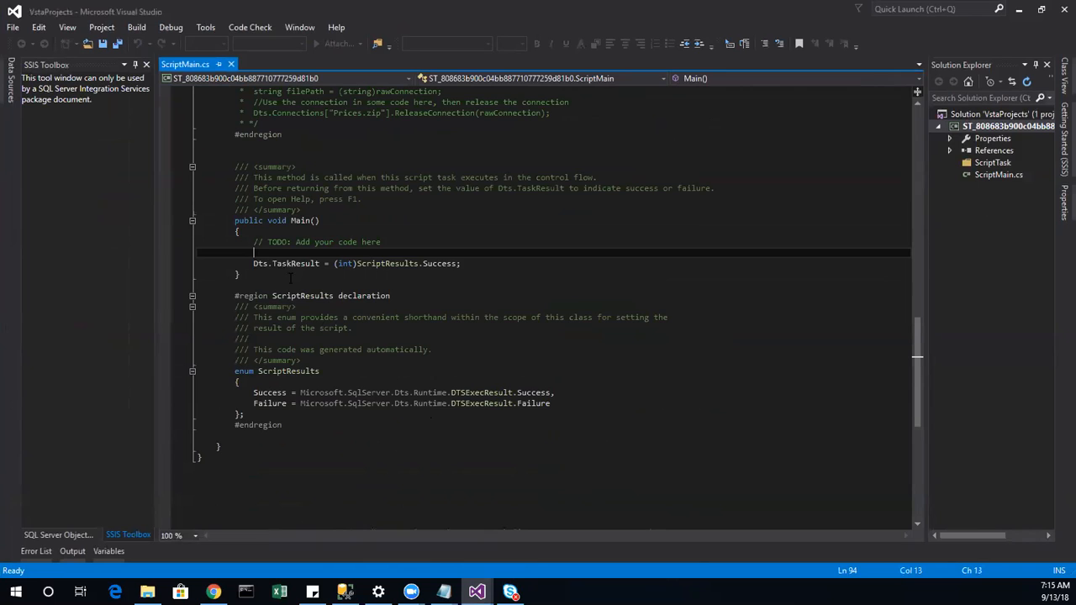
type("ssa")
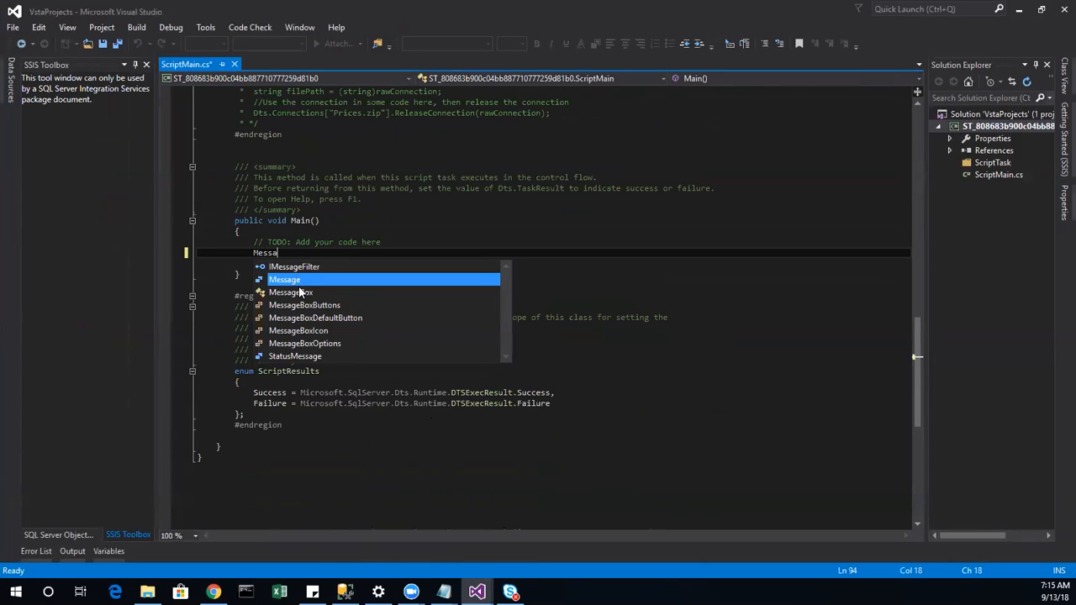
key("Tab")
type(".S")
key("Tab")
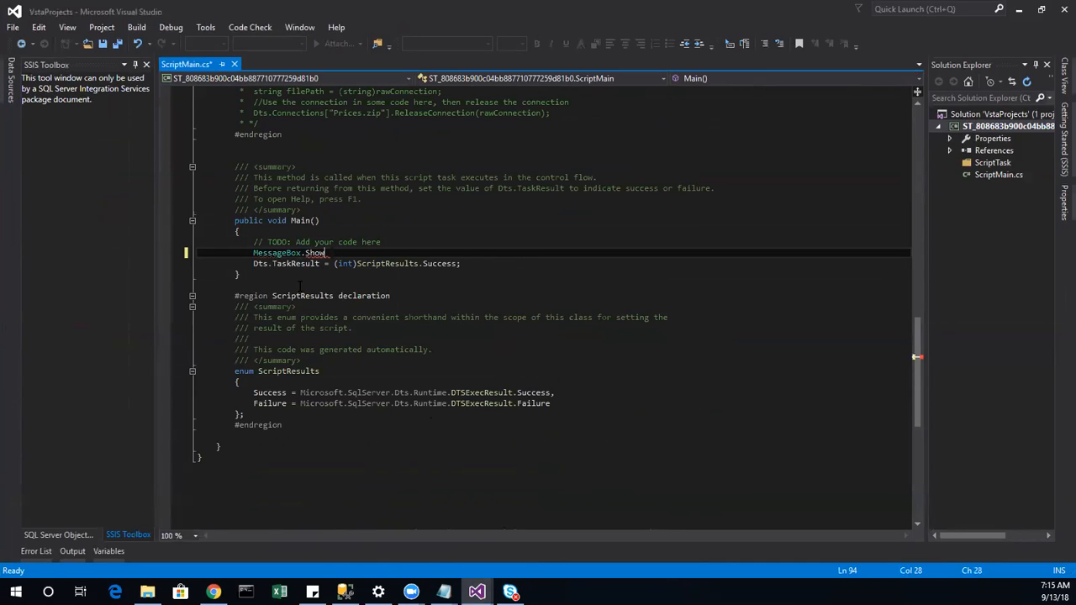
type("(")
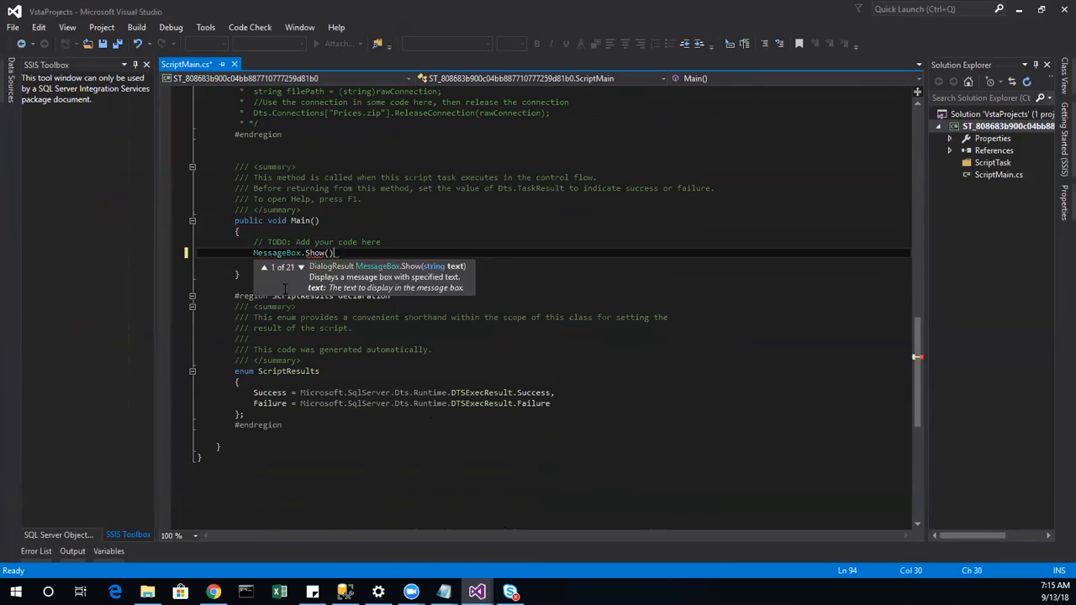
type("Dts")
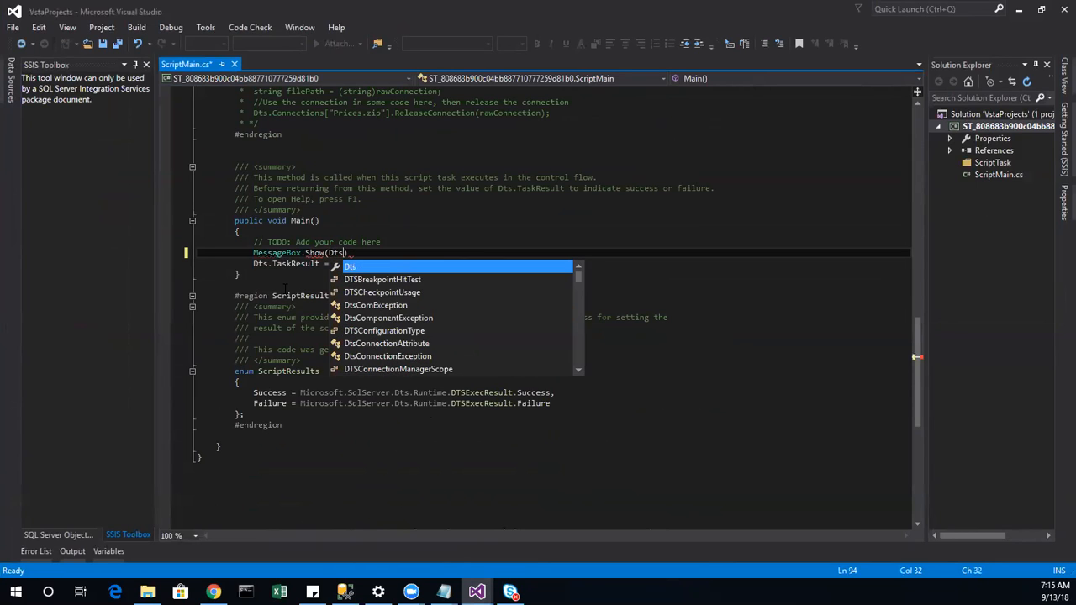
type(".")
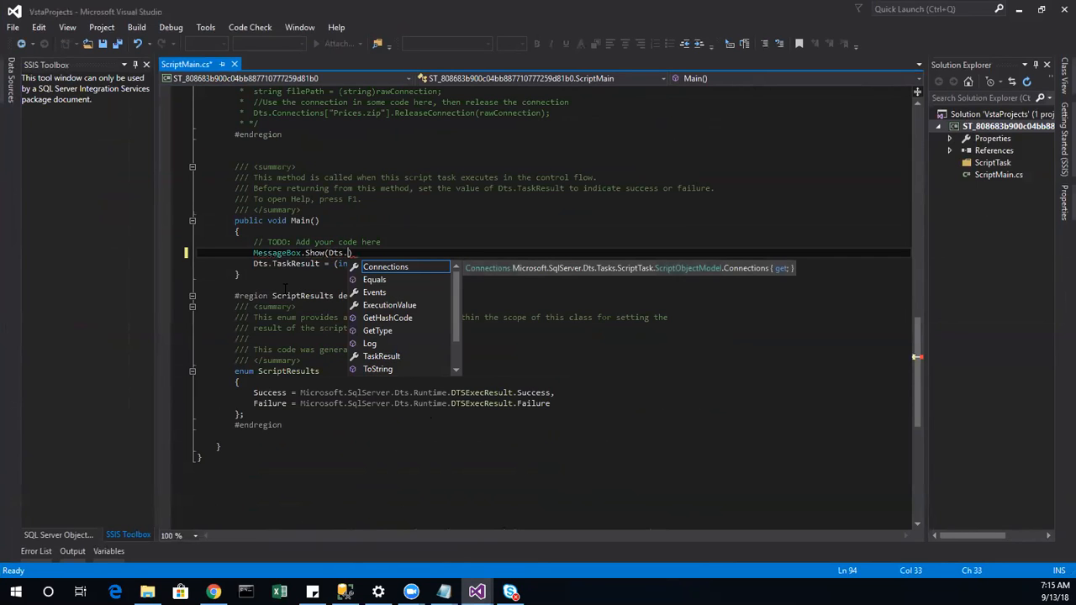
type("V")
key("Down")
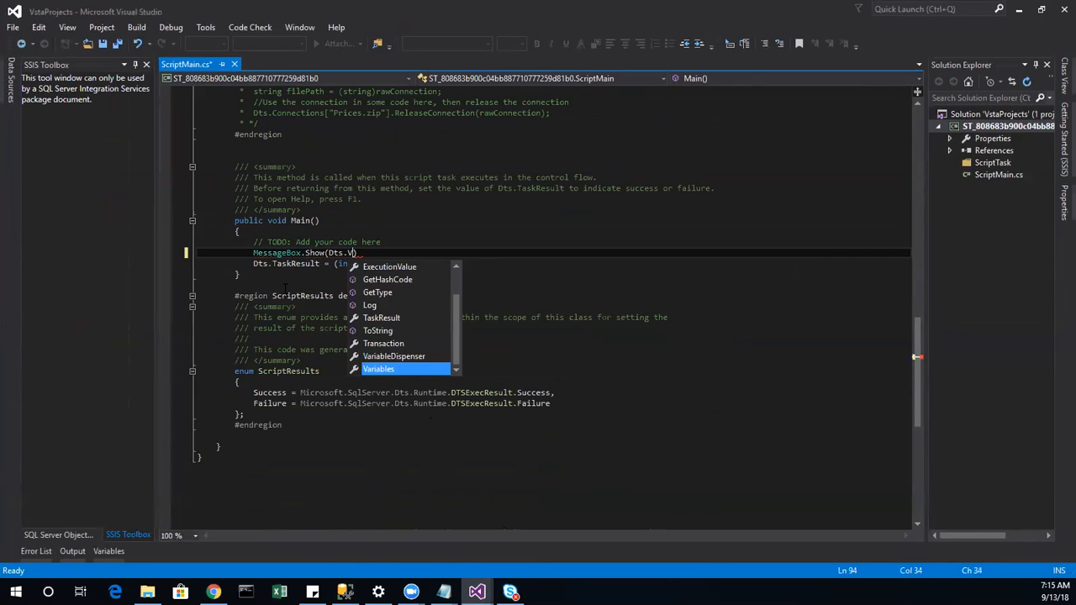
key("Tab")
Step: Finish the call with ["User::Rowcount"].Value.ToString()); and save ScriptMain.cs
type("[")
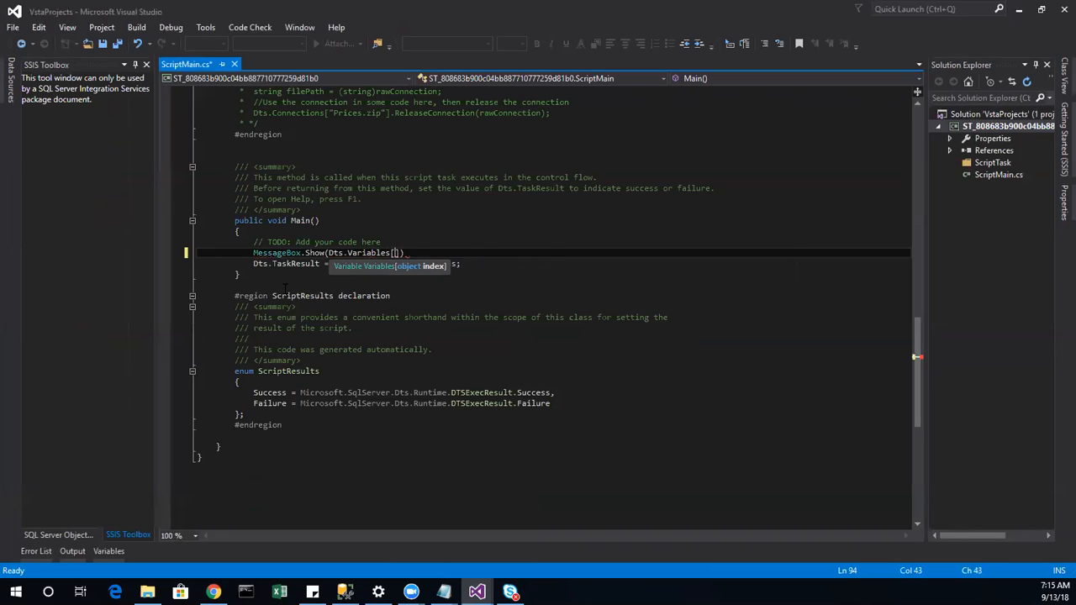
type("\"User::Rowcount\"")
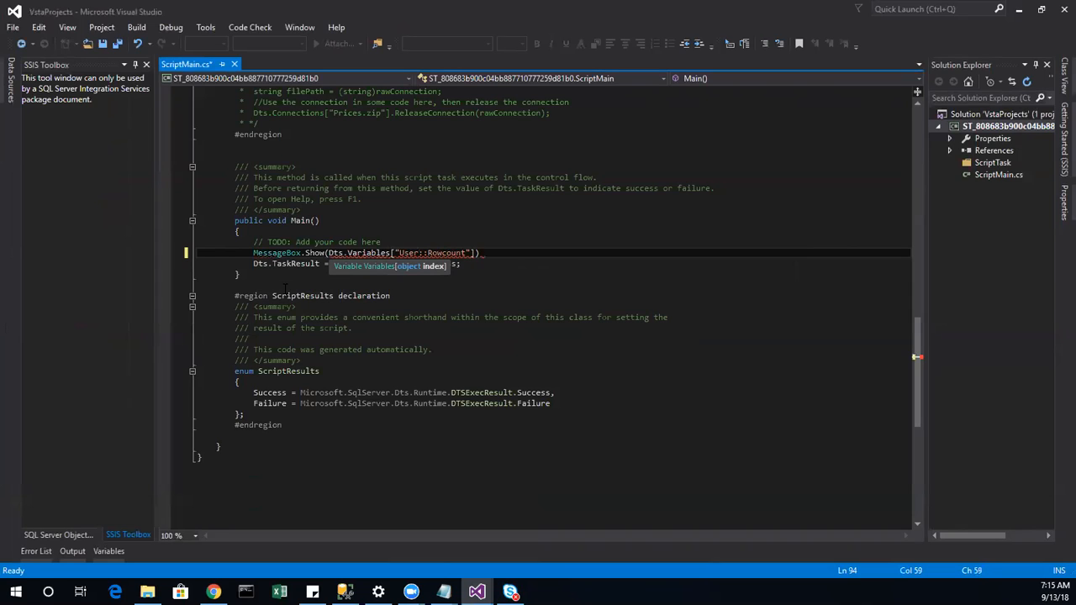
type("].V")
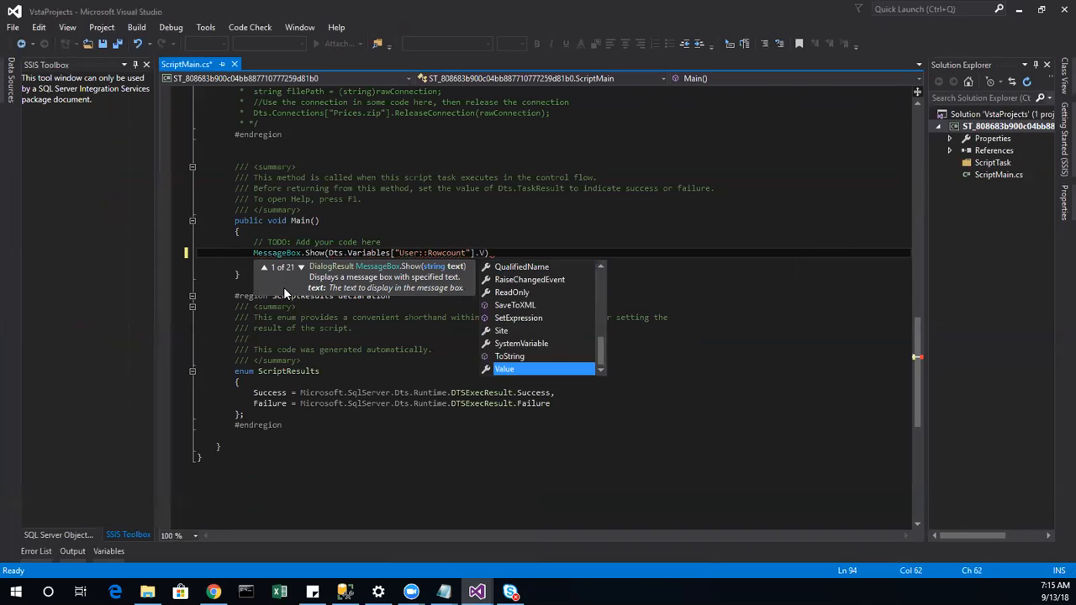
key("Tab")
type(".To")
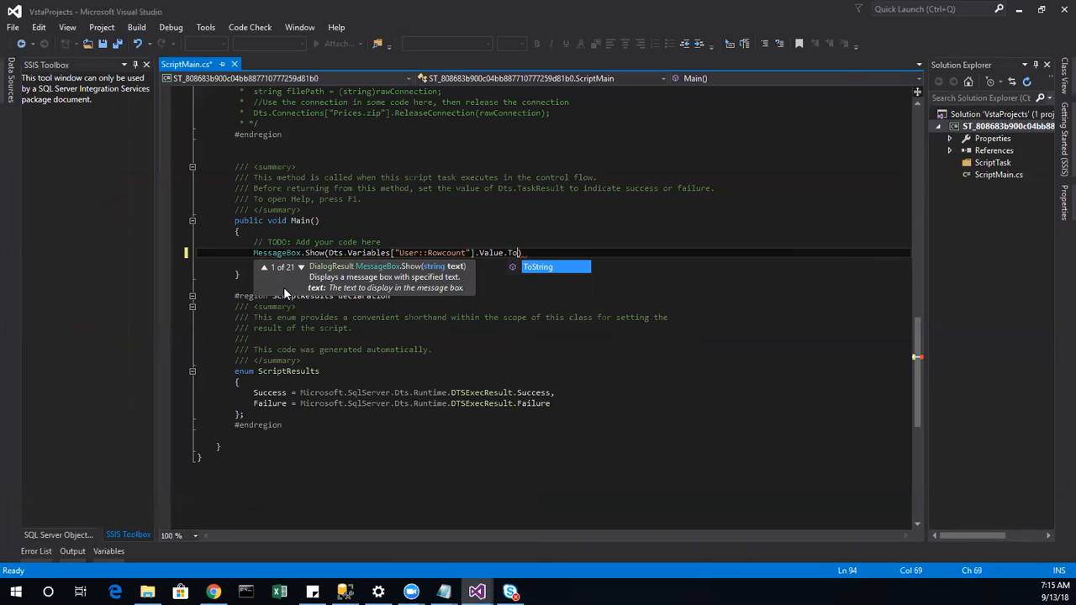
key("Tab")
type("())")
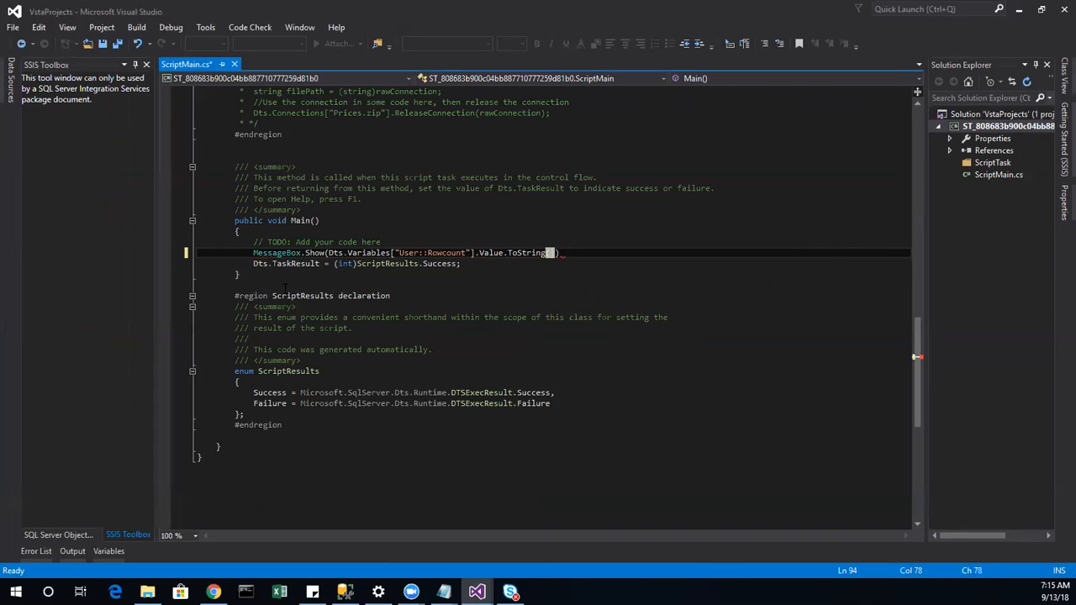
type(";")
key("Down")
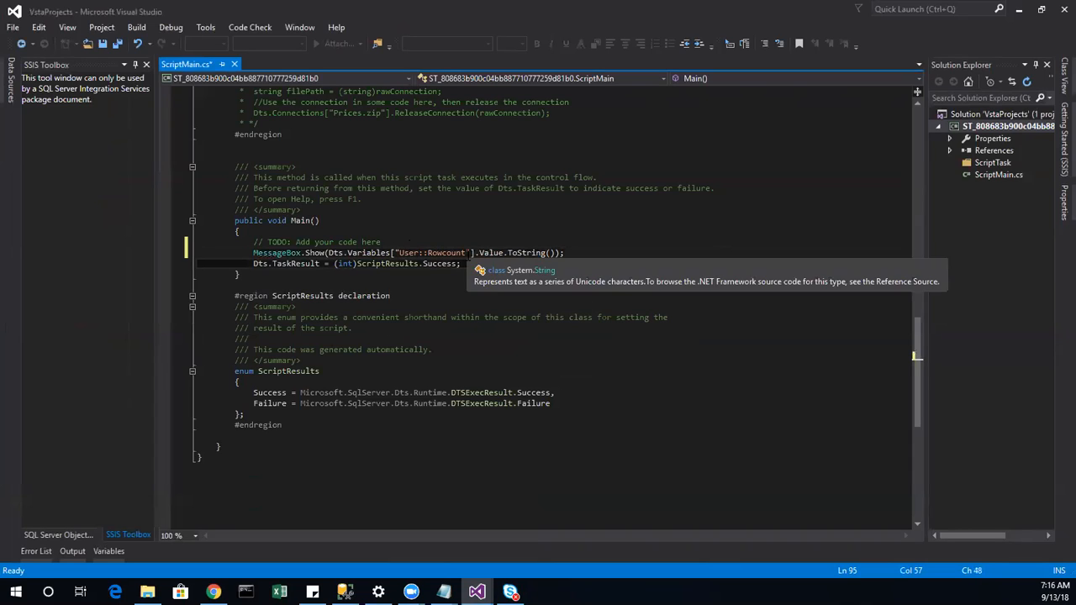
key("ctrl+s")
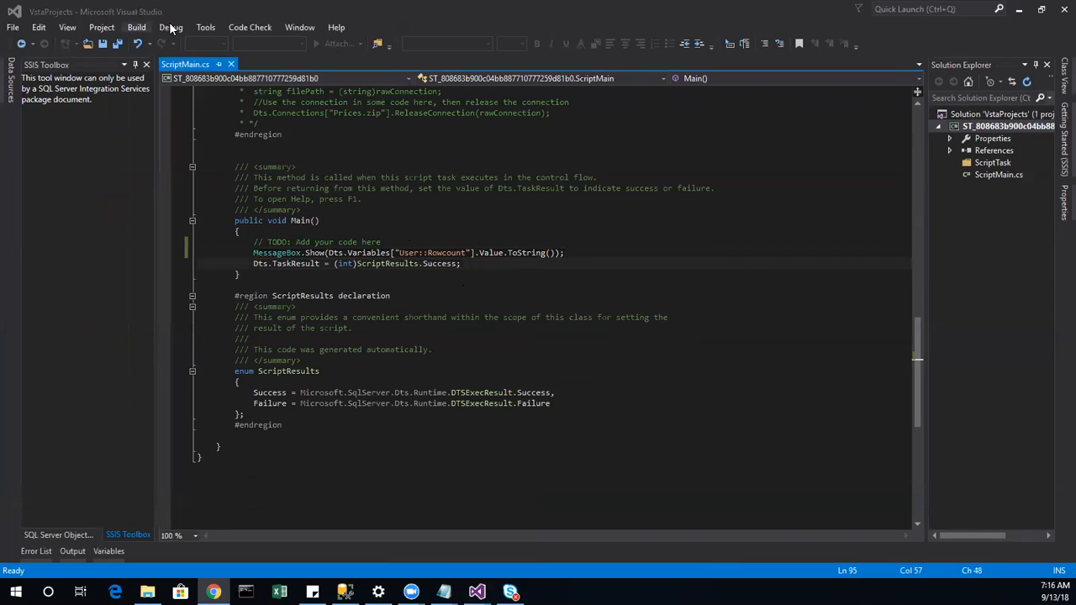
Step: Build and rebuild the script project, then close the VSTA script editor
left_click(136, 28)
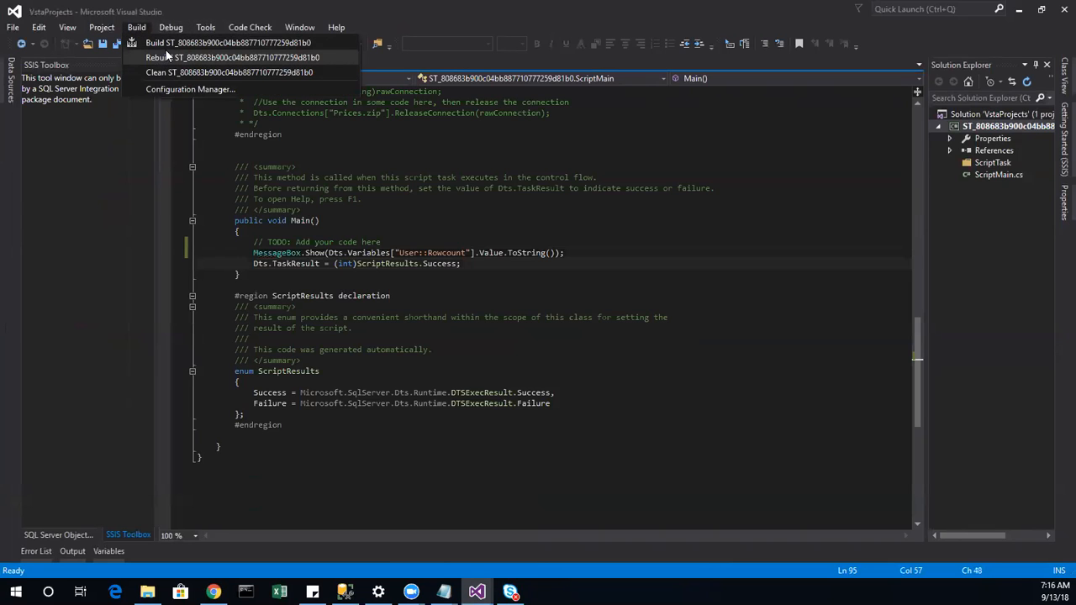
left_click(175, 42)
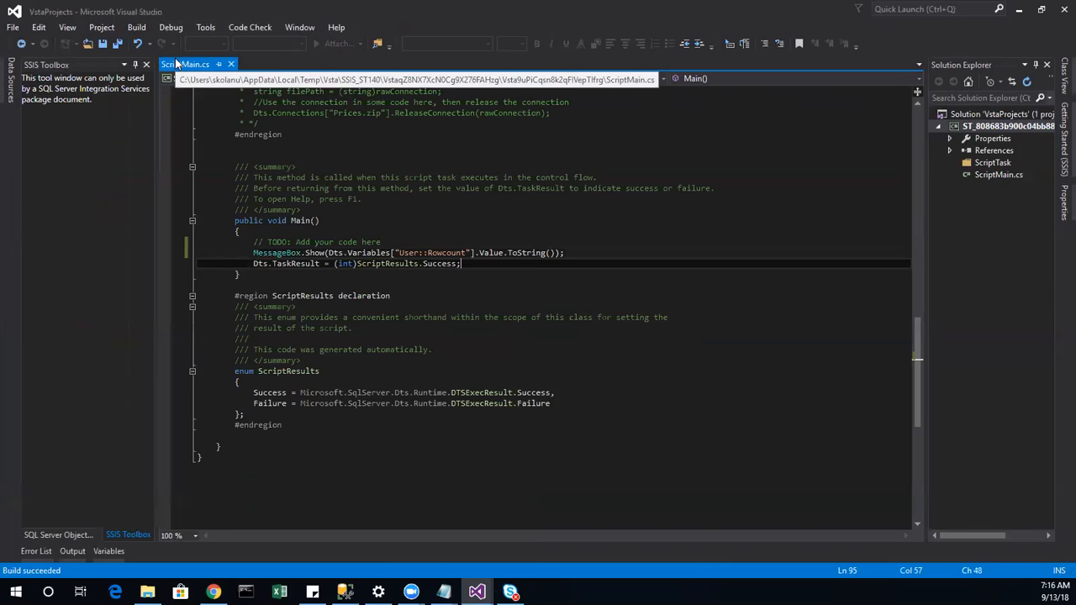
left_click(137, 29)
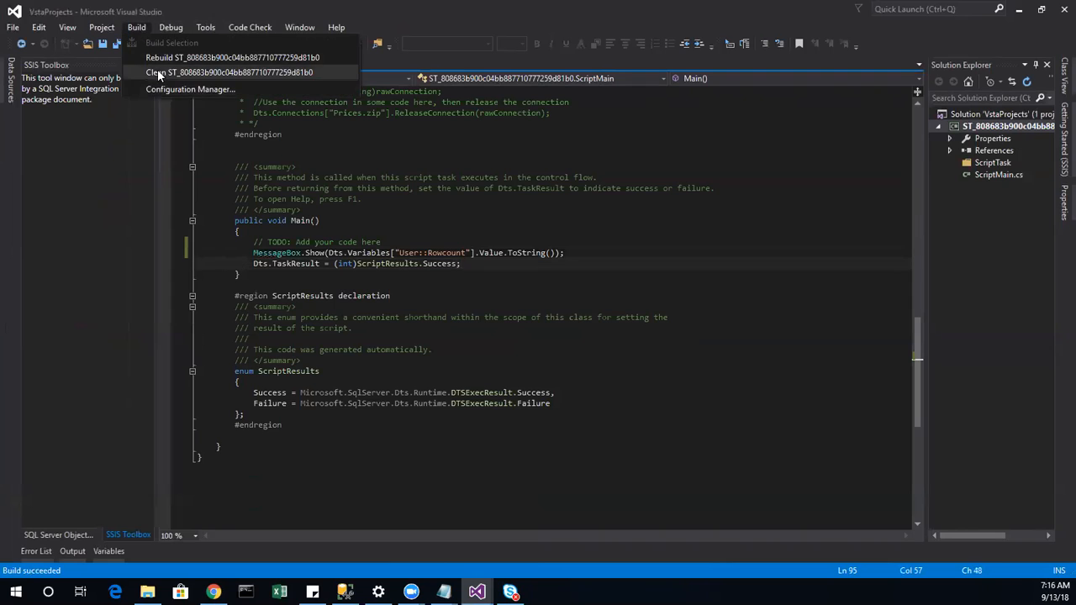
left_click(163, 57)
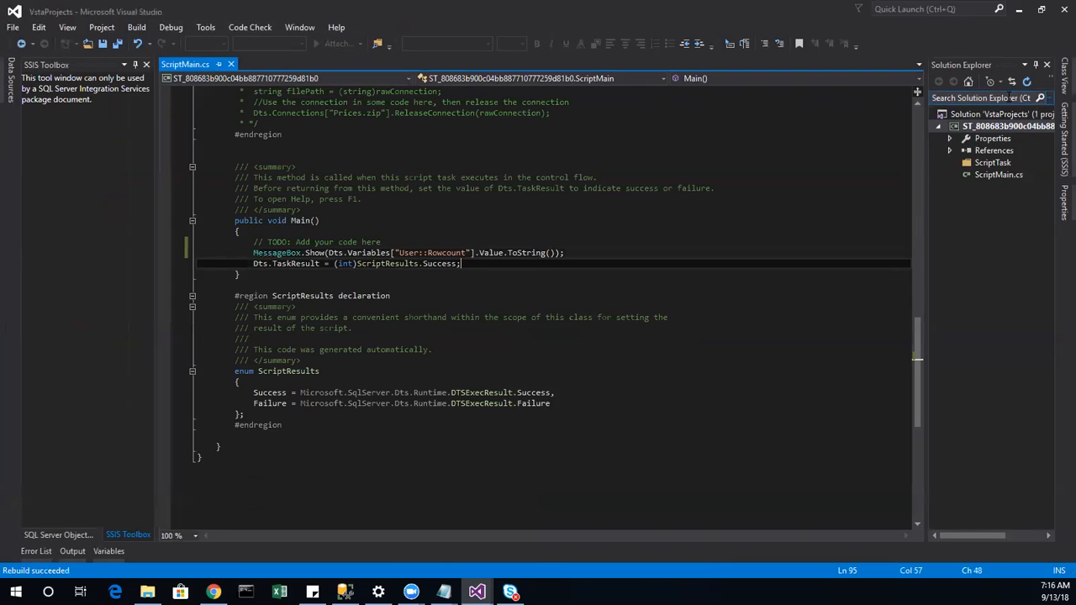
scroll(856, 271, "down", 5)
scroll(867, 263, "up", 6)
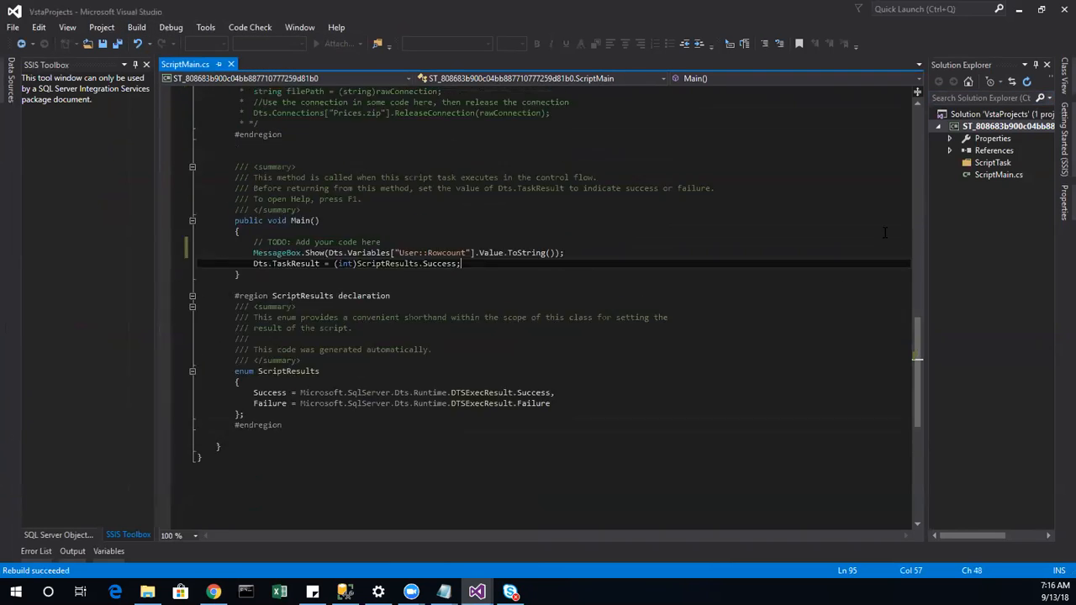
left_click(1065, 10)
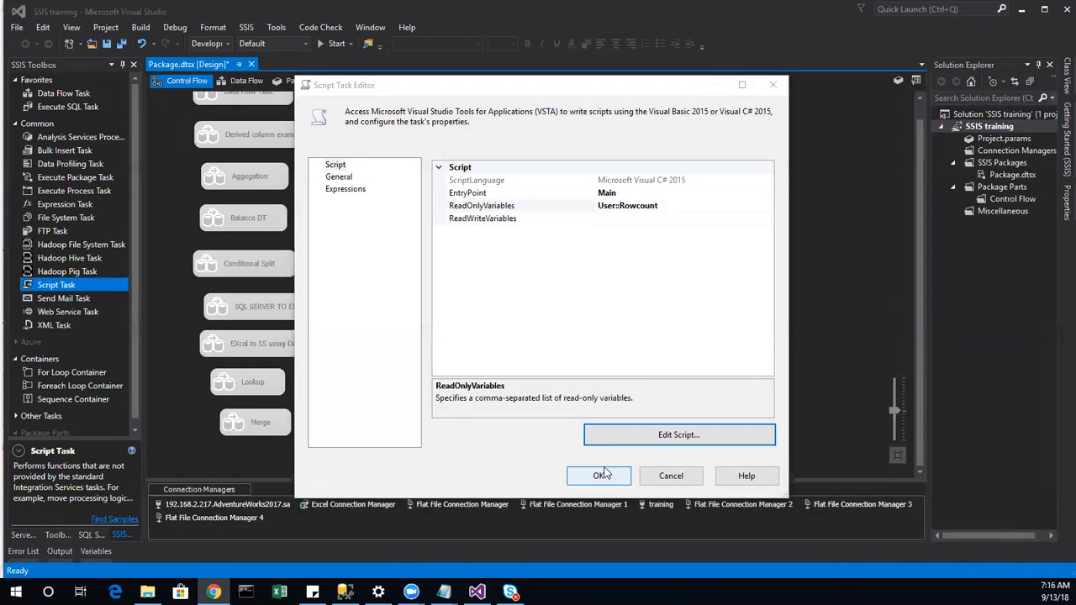
Step: Close the Script Task Editor with OK and show the package Variables window
left_click(598, 476)
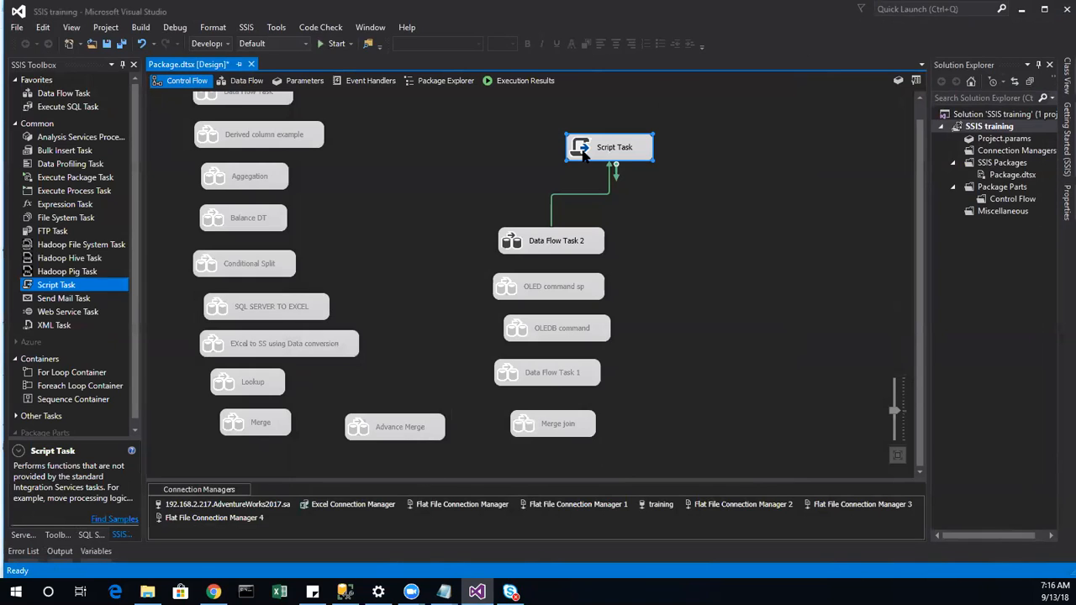
right_click(583, 154)
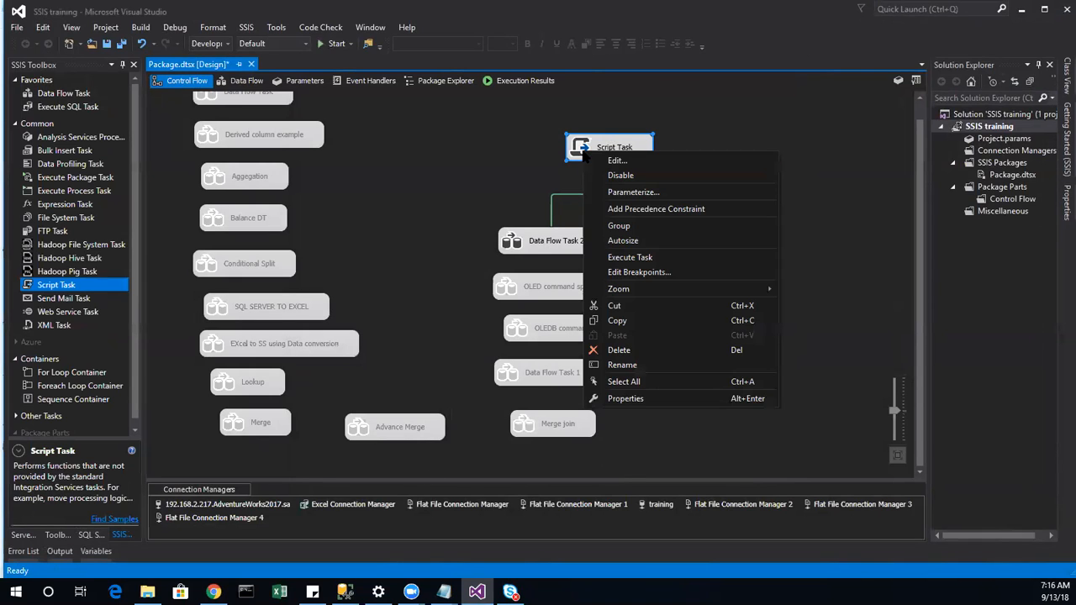
left_click(458, 212)
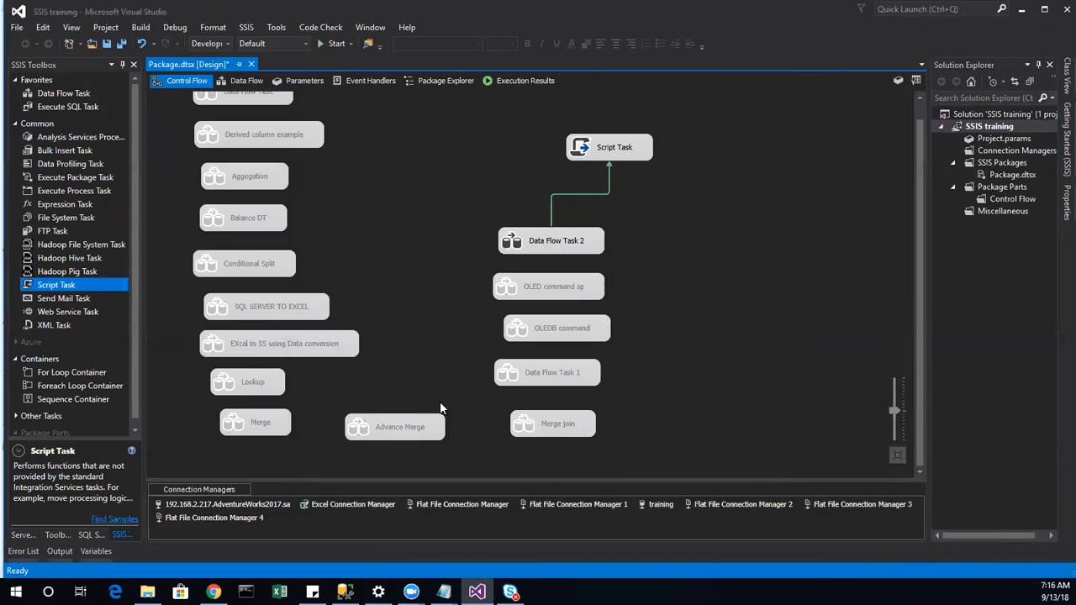
right_click(688, 326)
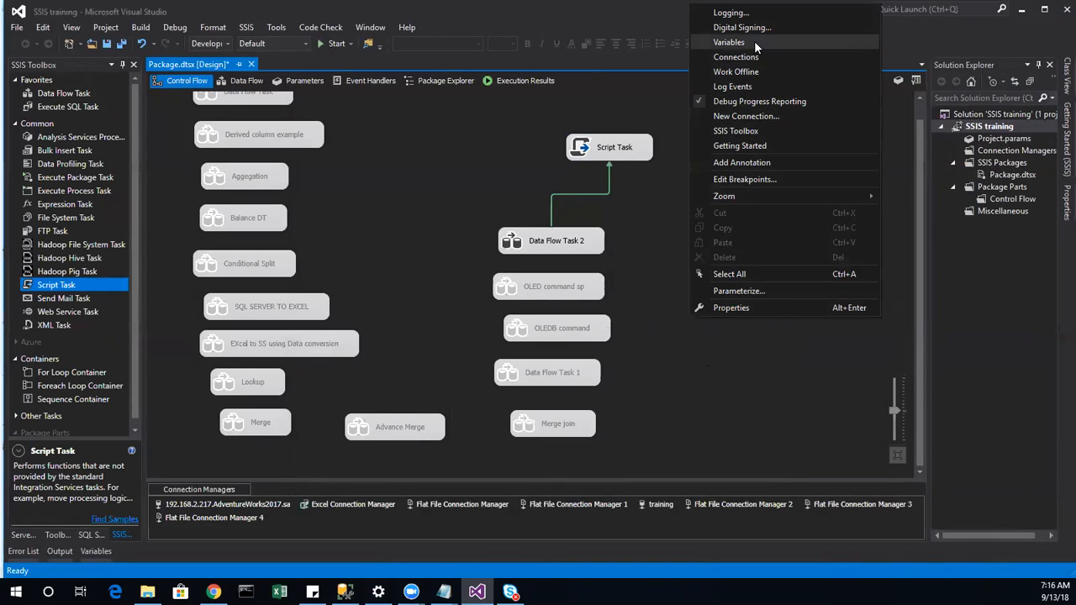
left_click(728, 41)
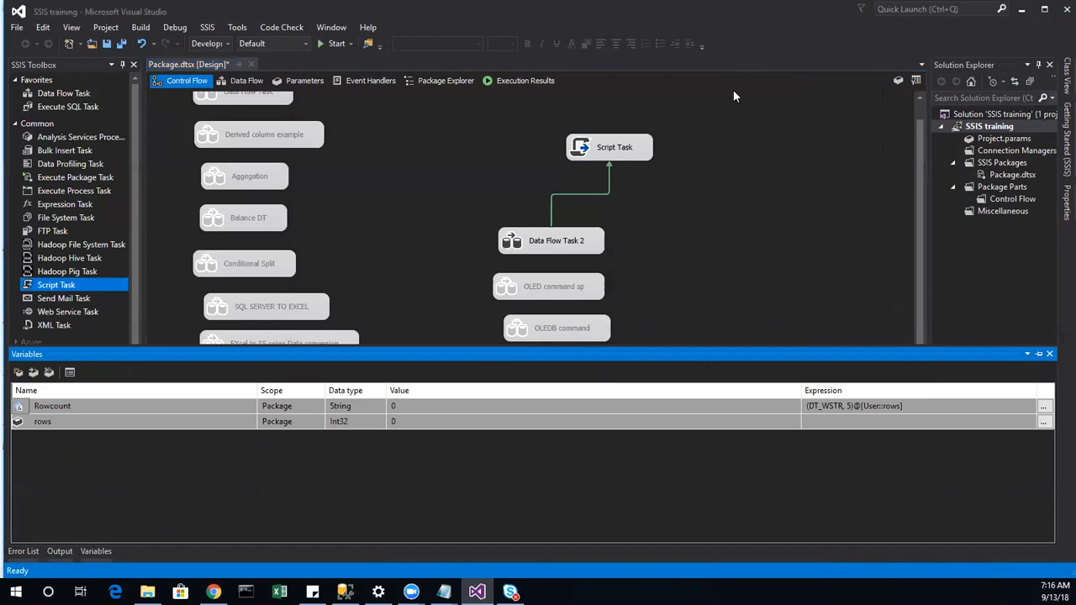
Step: Set the rows variable to 100 and reconfirm Rowcount's expression
left_click(421, 422)
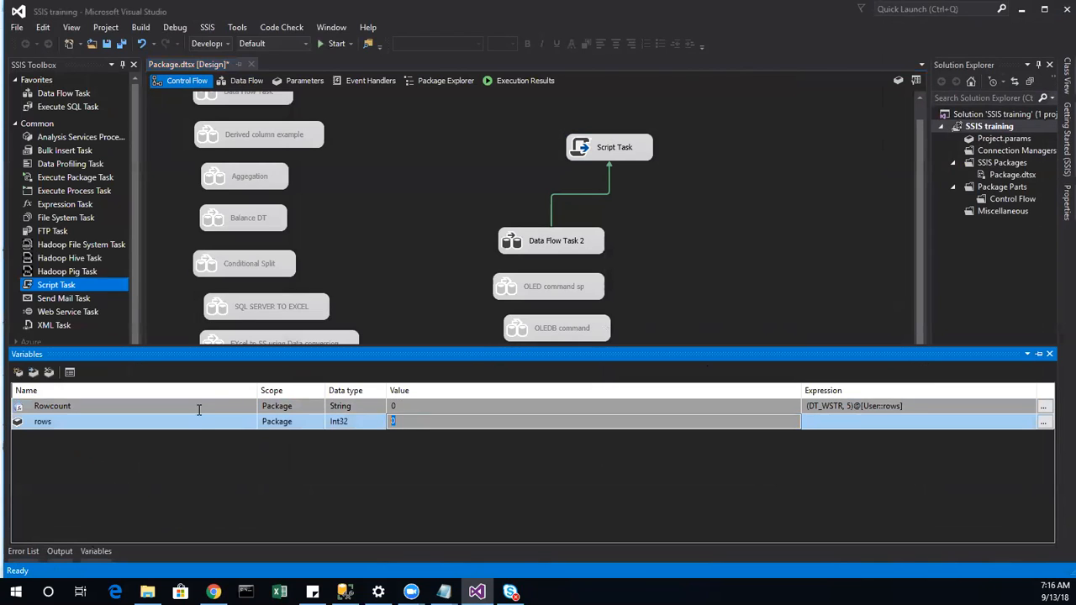
type("100")
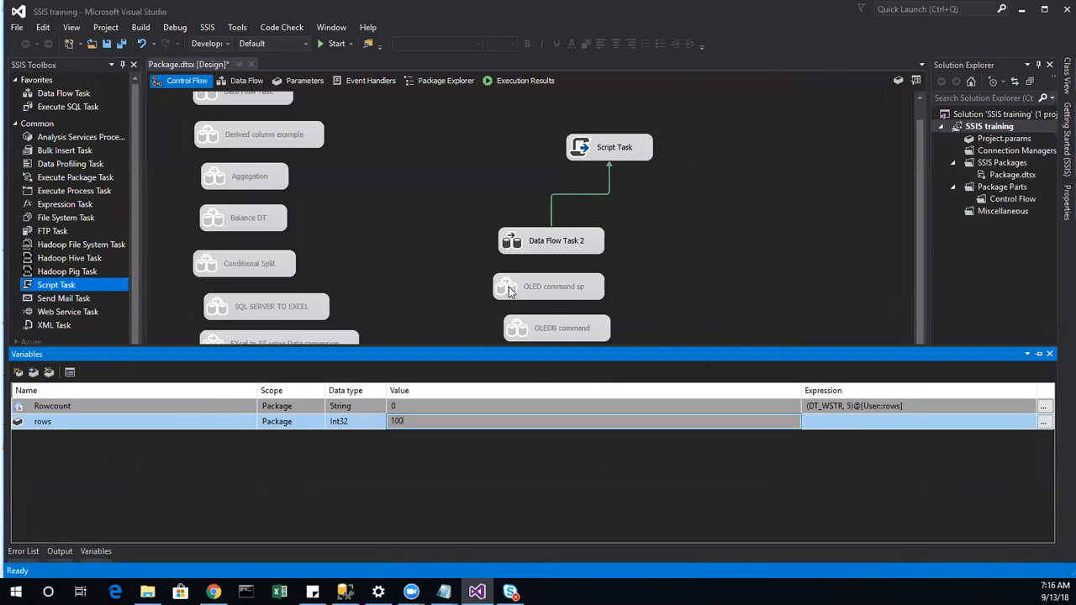
left_click(564, 536)
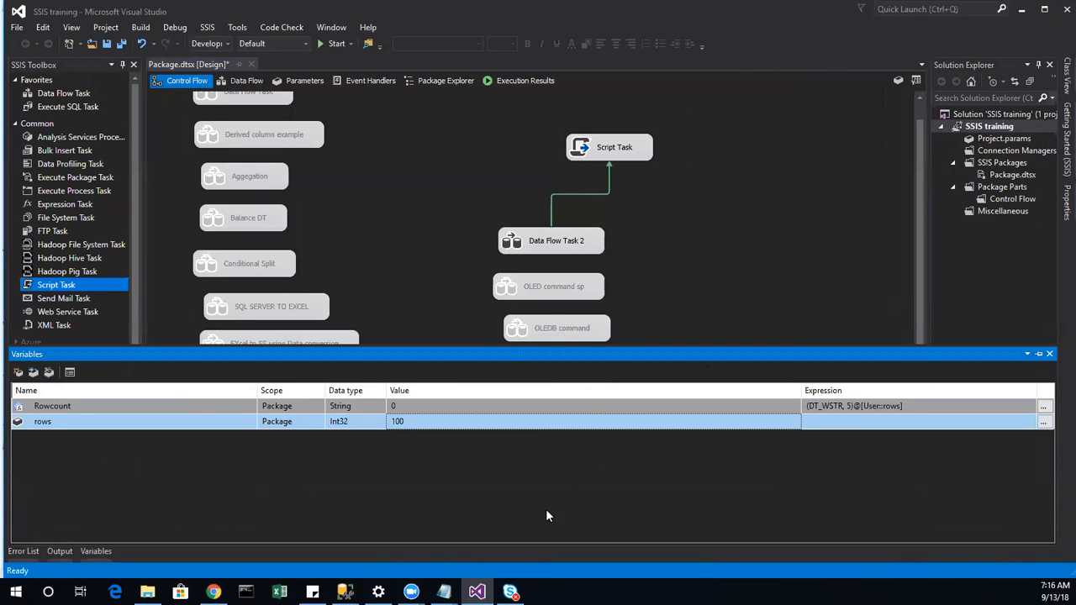
left_click(1045, 407)
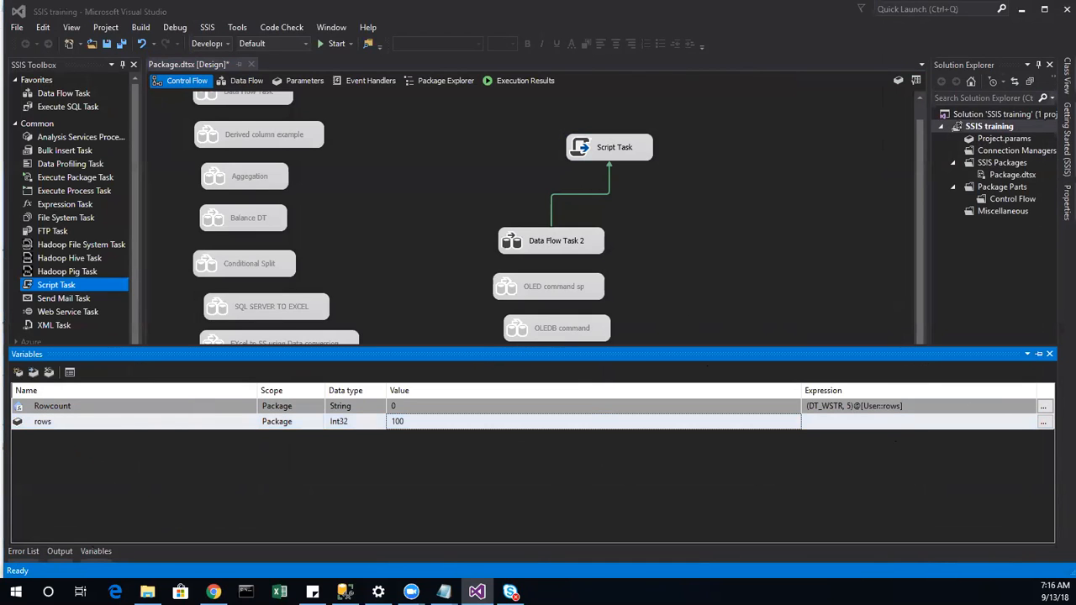
left_click(902, 375)
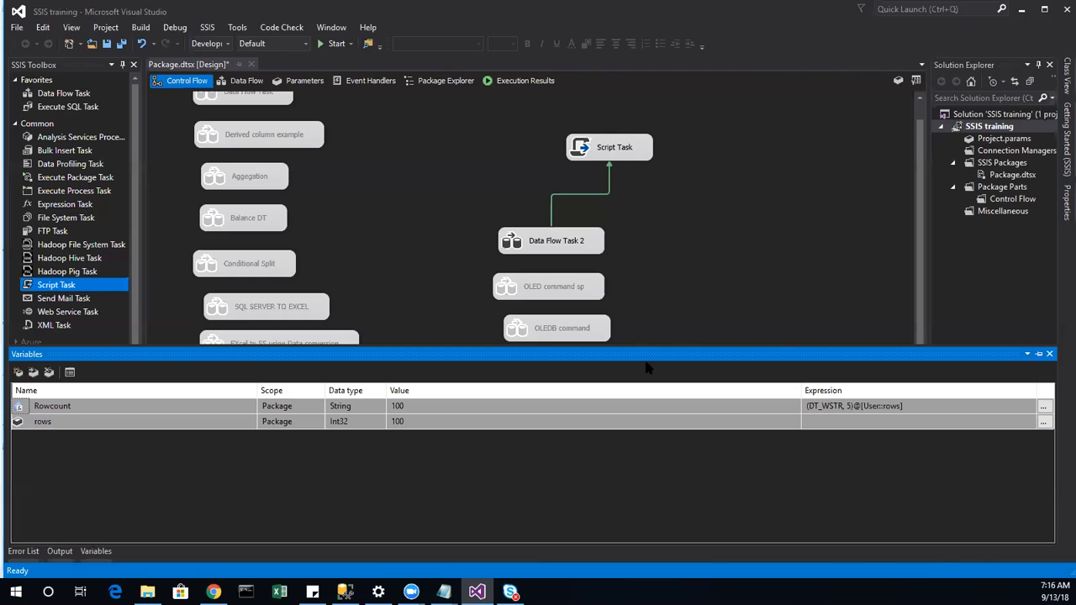
Step: Execute only the Script Task, dismiss its row-count message, and stop debugging
left_click(632, 146)
right_click(627, 148)
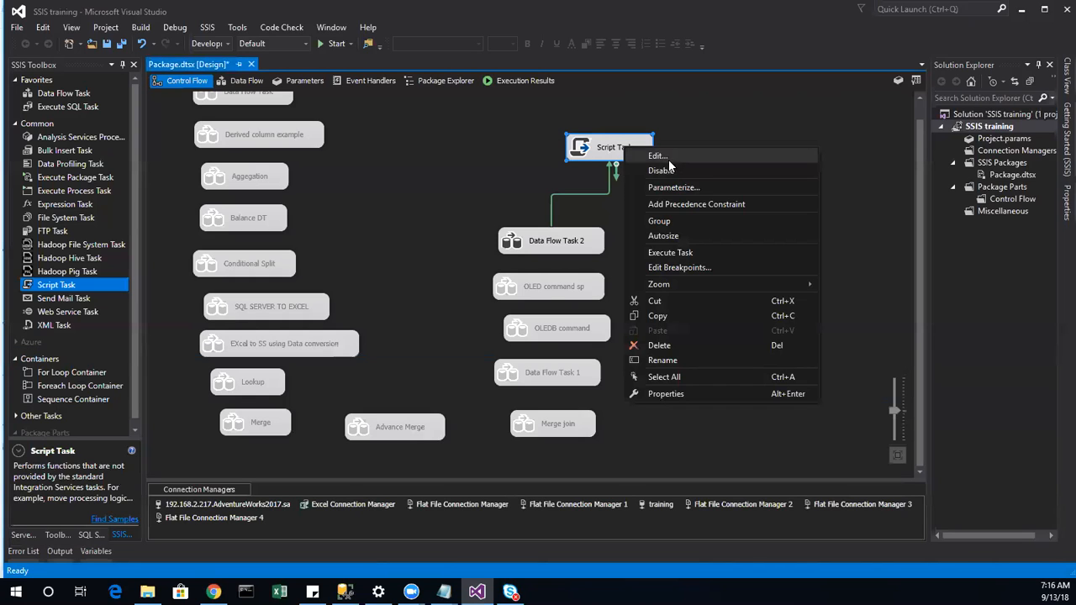
left_click(670, 252)
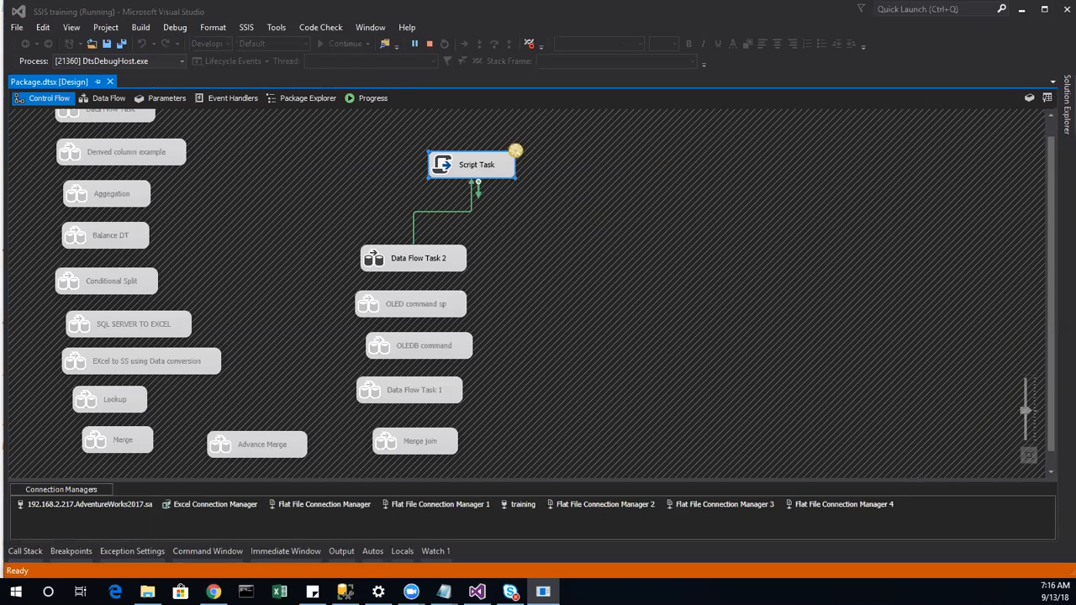
left_click(580, 282)
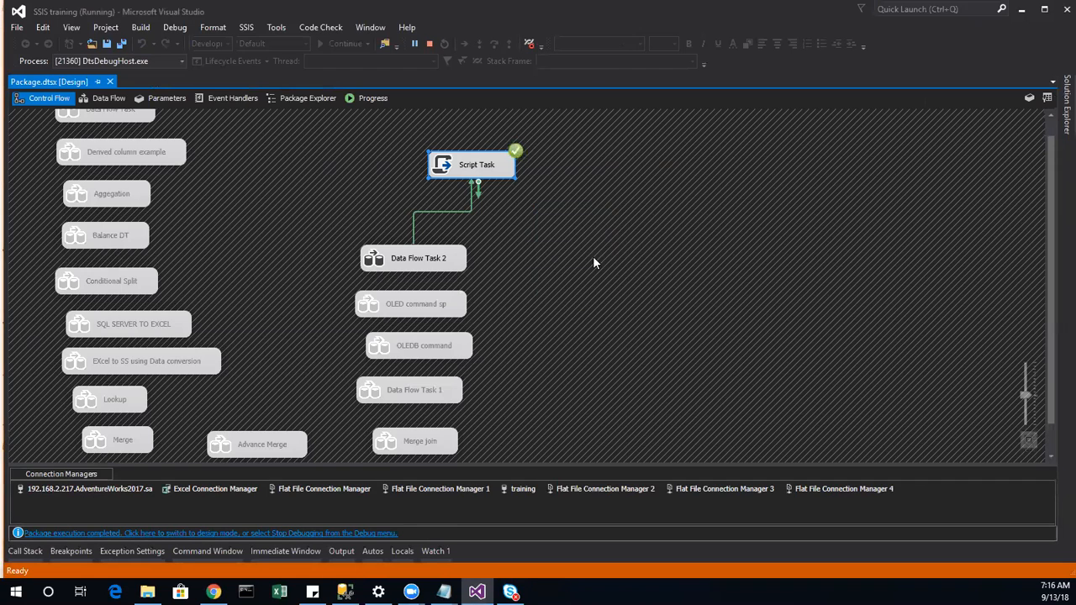
left_click(428, 43)
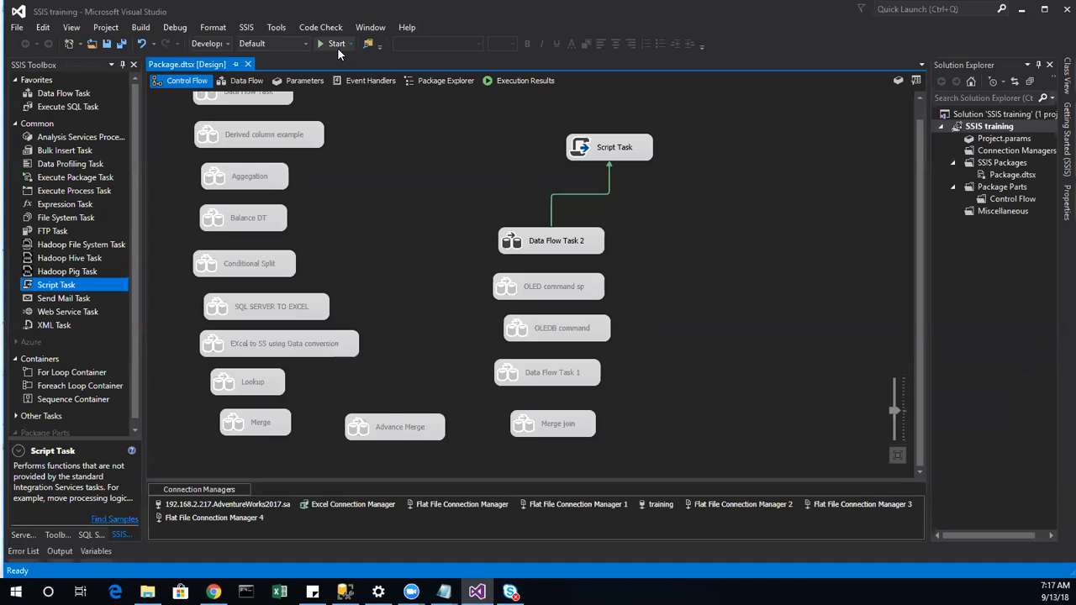
Step: Run the whole package, show the Variables window, and dismiss the 19972 row-count message
left_click(334, 42)
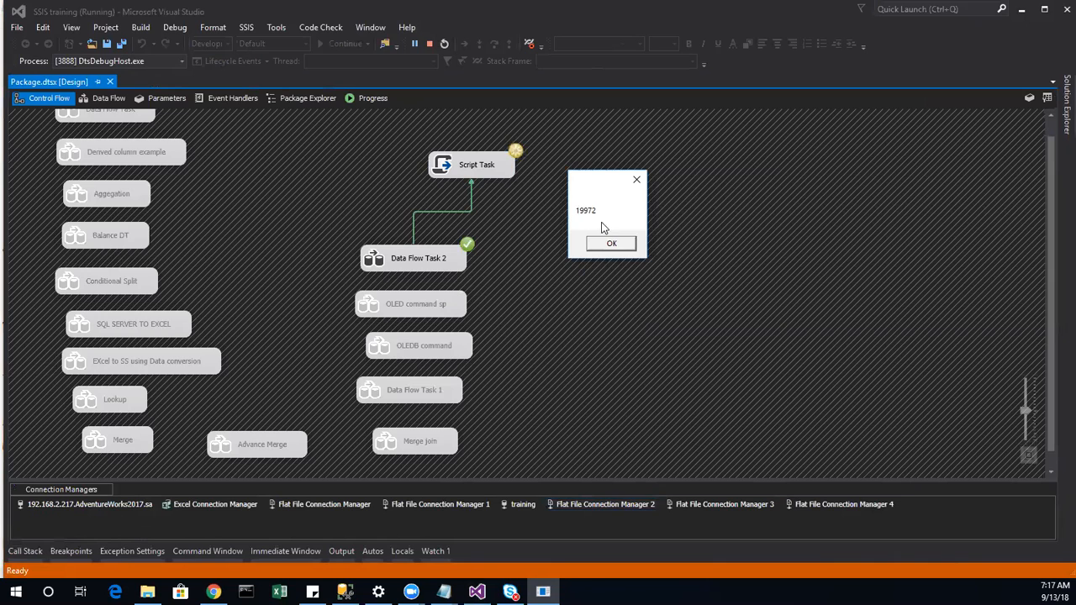
double_click(413, 260)
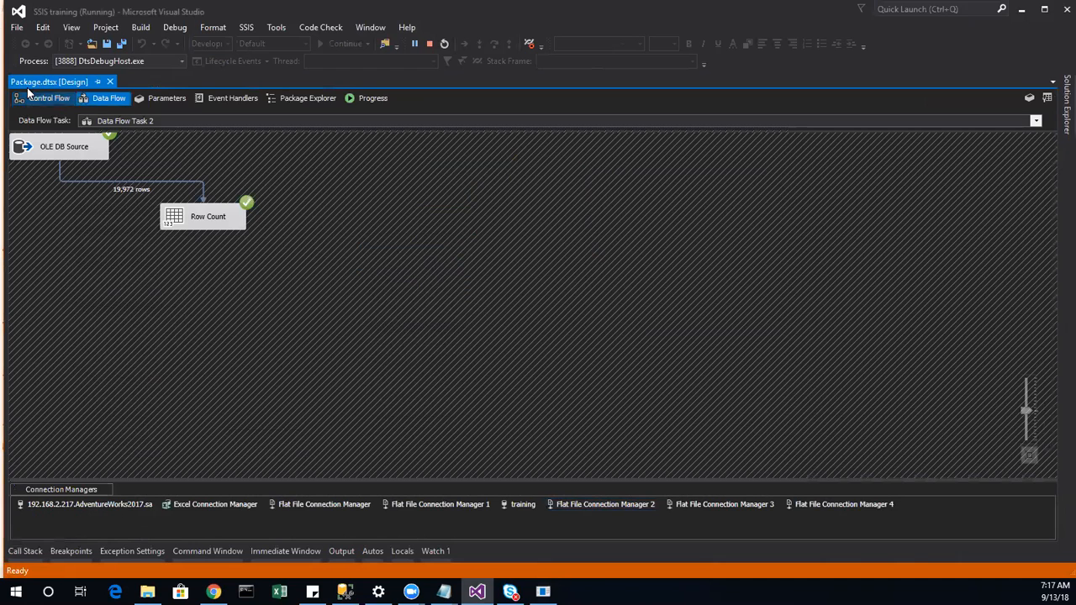
left_click(42, 97)
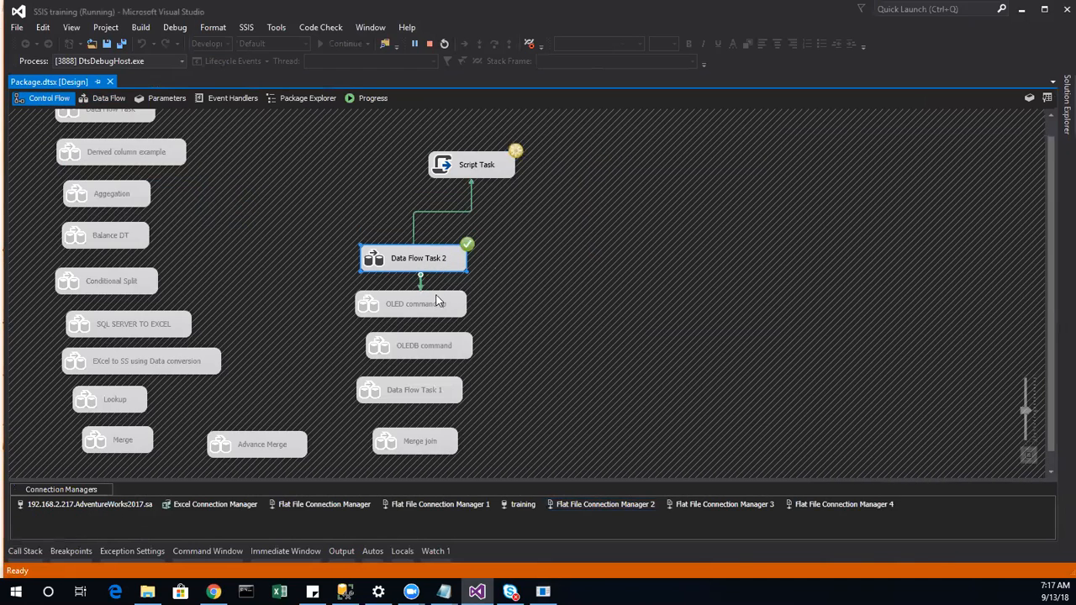
right_click(619, 297)
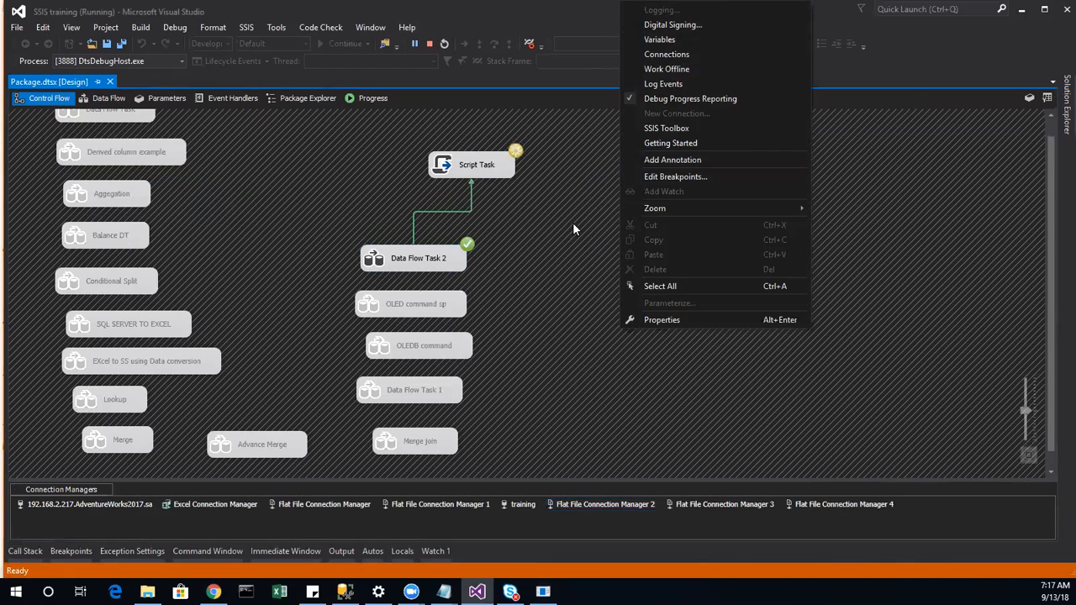
left_click(670, 39)
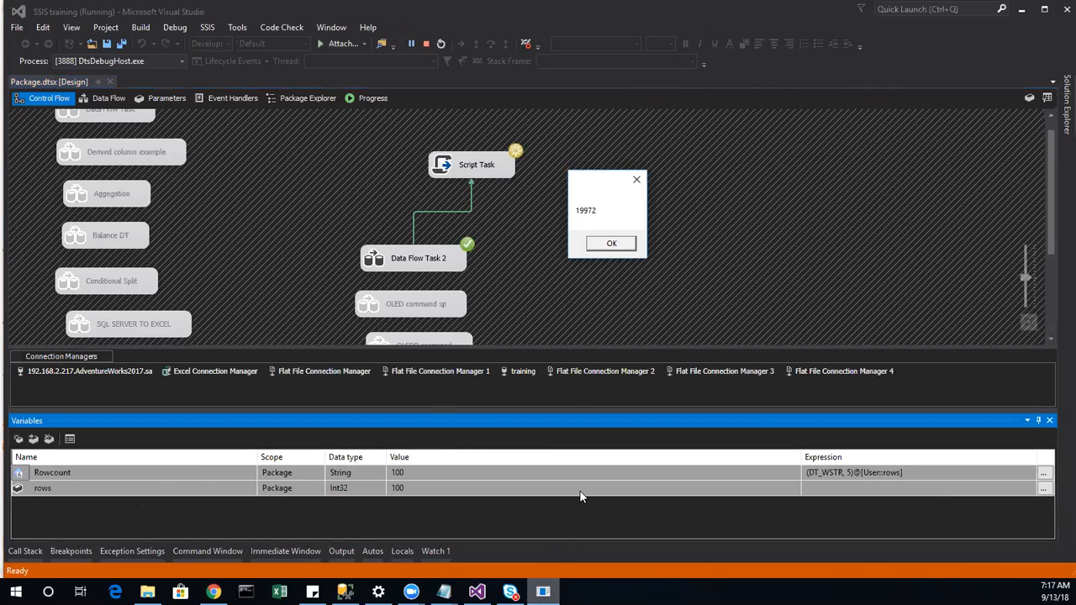
left_click(617, 248)
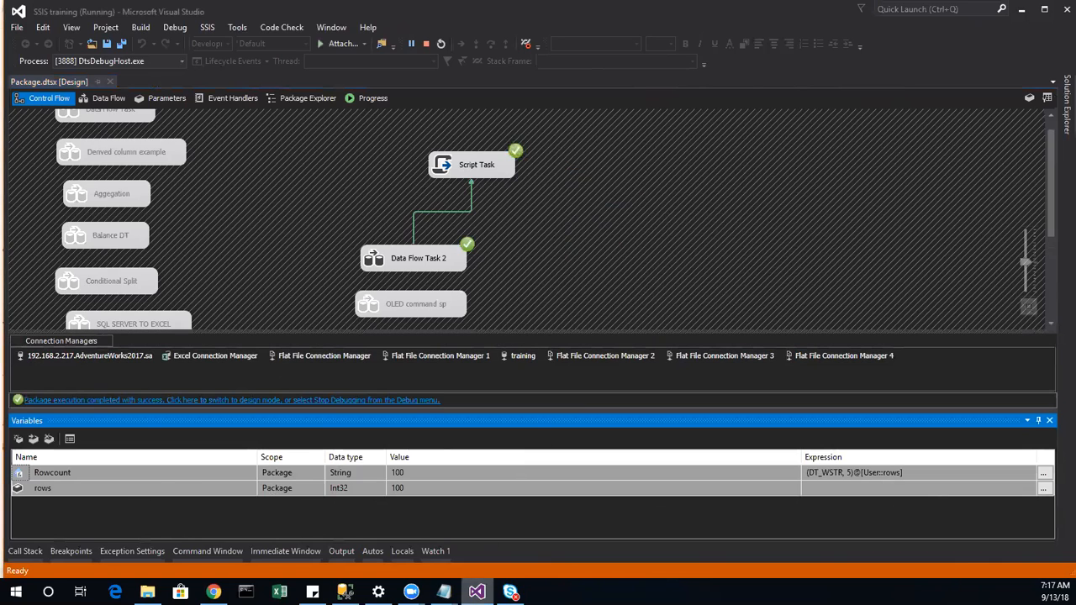
Step: Stop debugging and view the Execute SQL Task description in the SSIS Toolbox
left_click(563, 253)
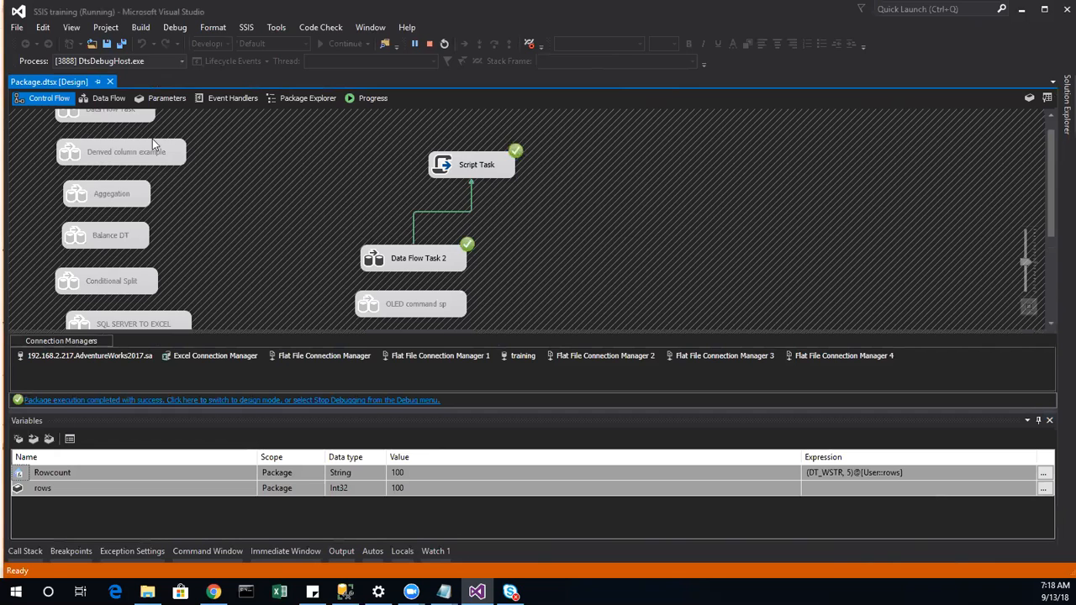
left_click(429, 43)
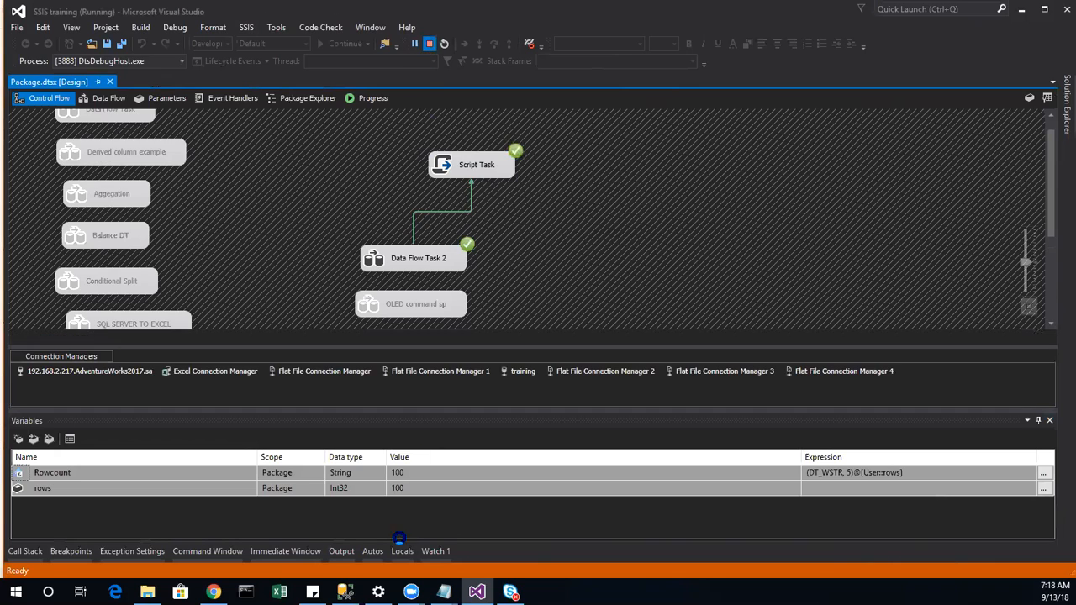
left_click(87, 112)
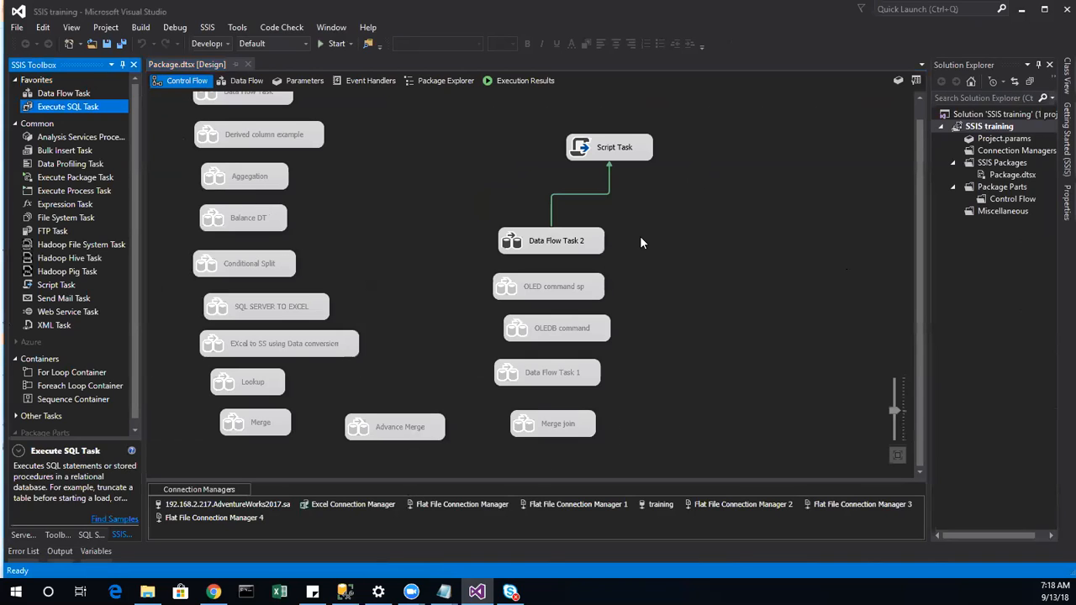
Step: Rename Data Flow Task 2 to 'Row count' and place a new Data Flow Task 2 at lower right
left_click(586, 245)
left_click_drag(603, 156, 531, 172)
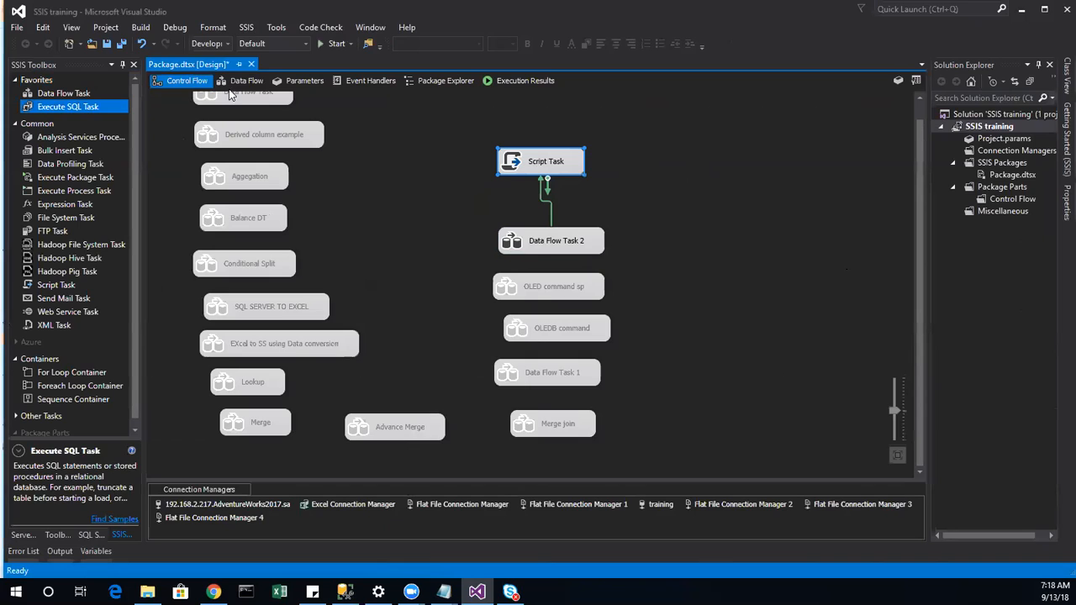
right_click(556, 243)
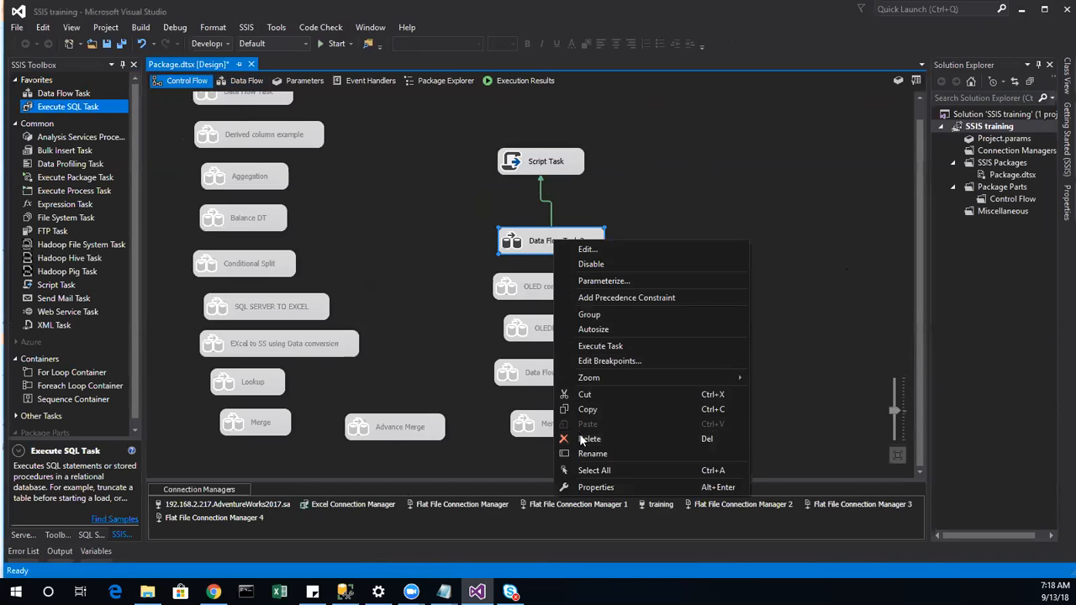
left_click(590, 455)
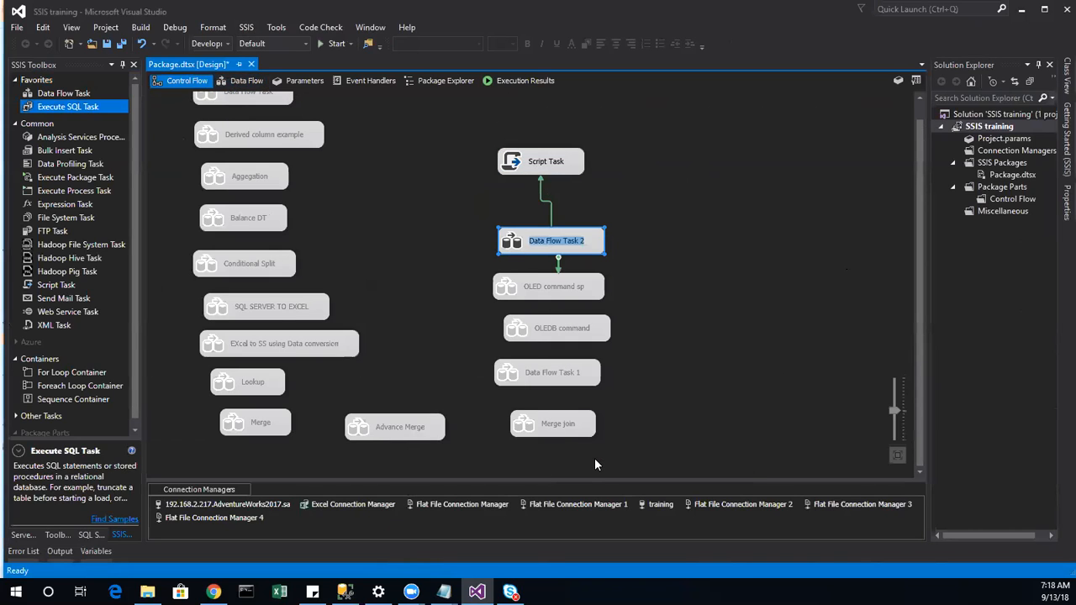
type("Row c")
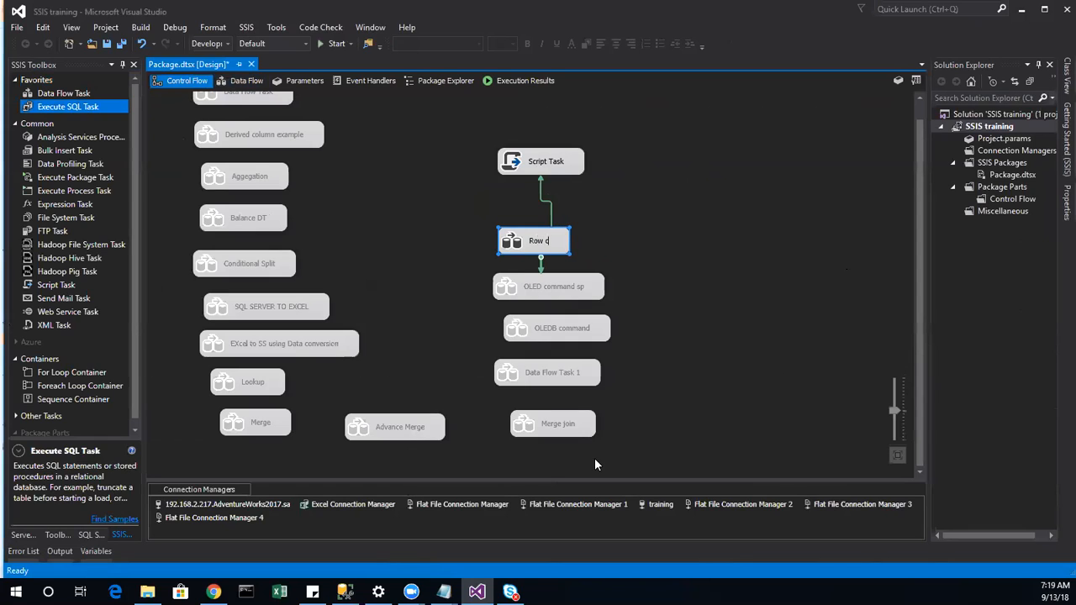
type("ount")
key("Return")
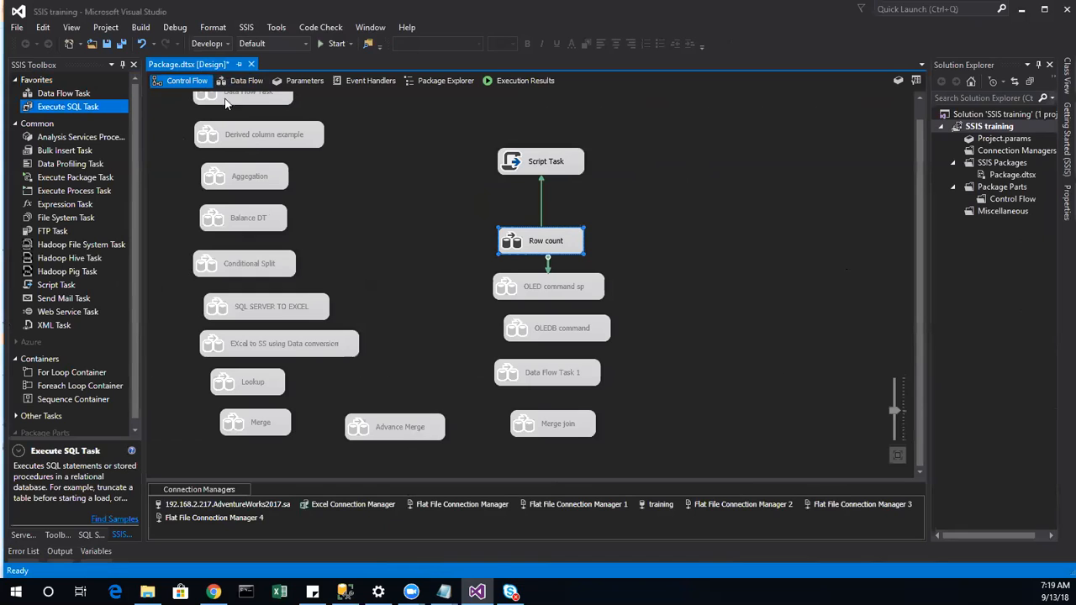
double_click(68, 94)
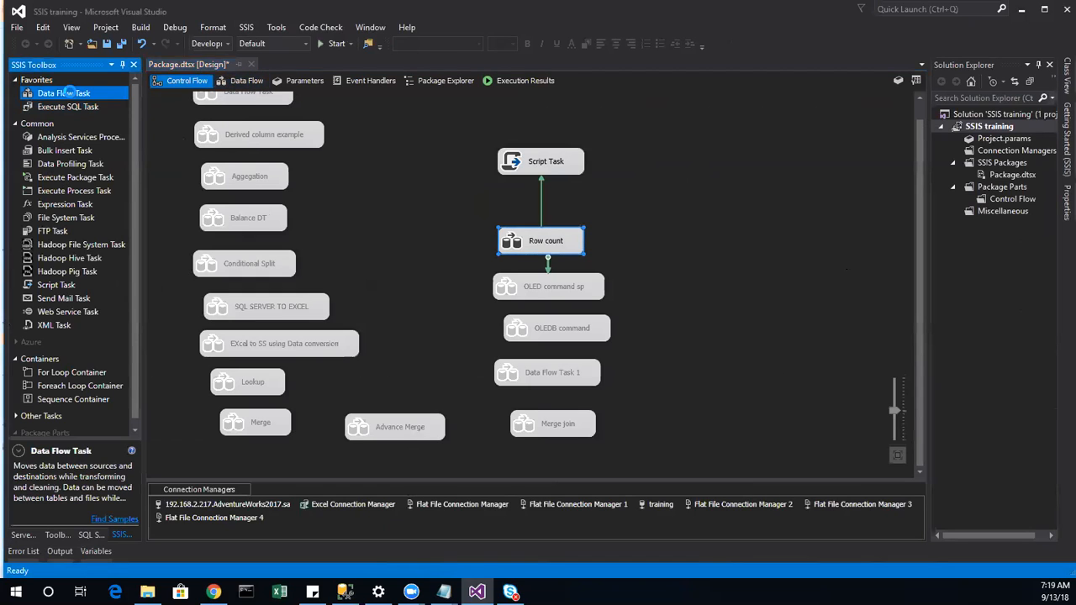
left_click_drag(228, 109, 708, 378)
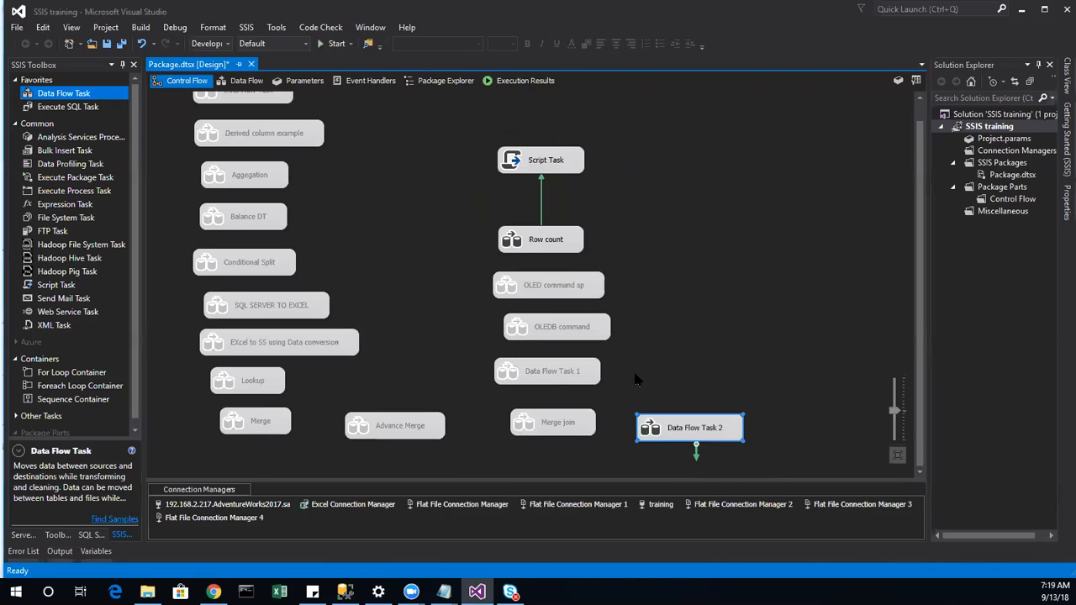
Step: Open Data Flow Task 2's data flow and review Row Count, Script Component, Slowly Changing Dimension, Sort, Union All
double_click(680, 431)
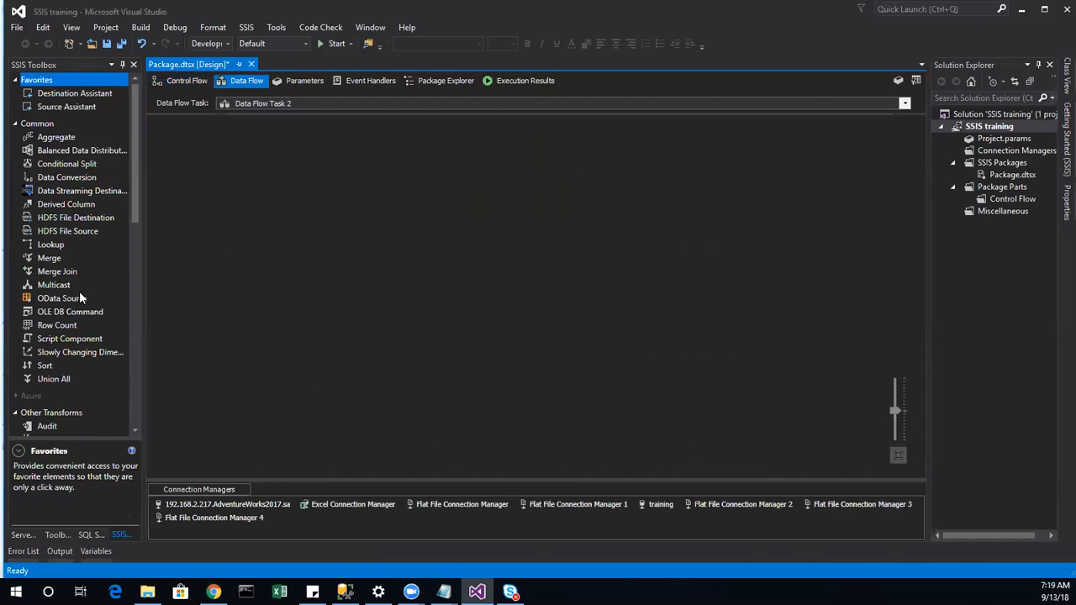
left_click(60, 325)
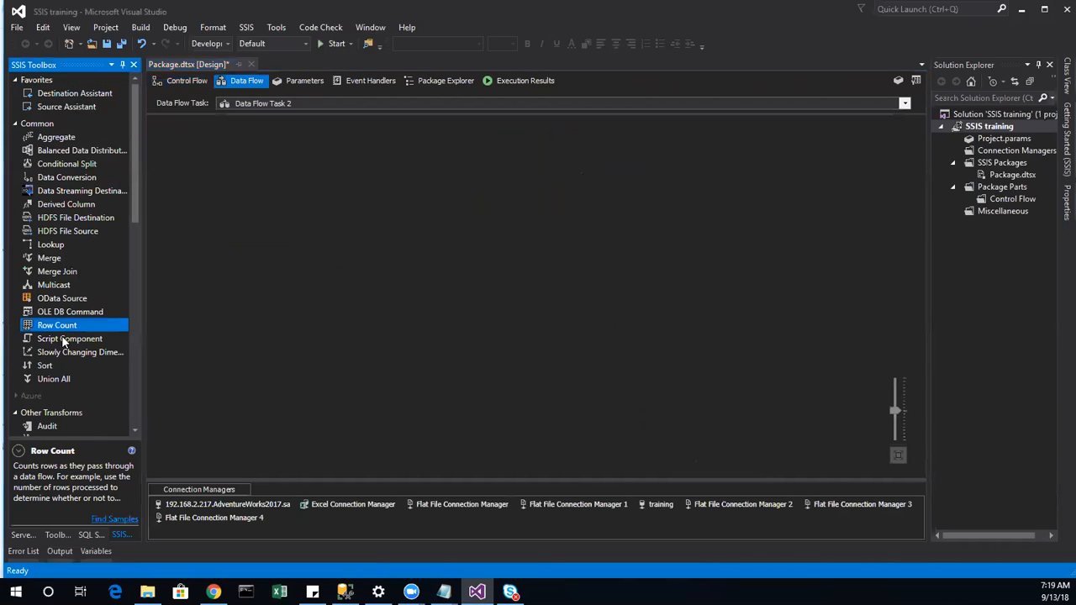
left_click(67, 341)
left_click(91, 354)
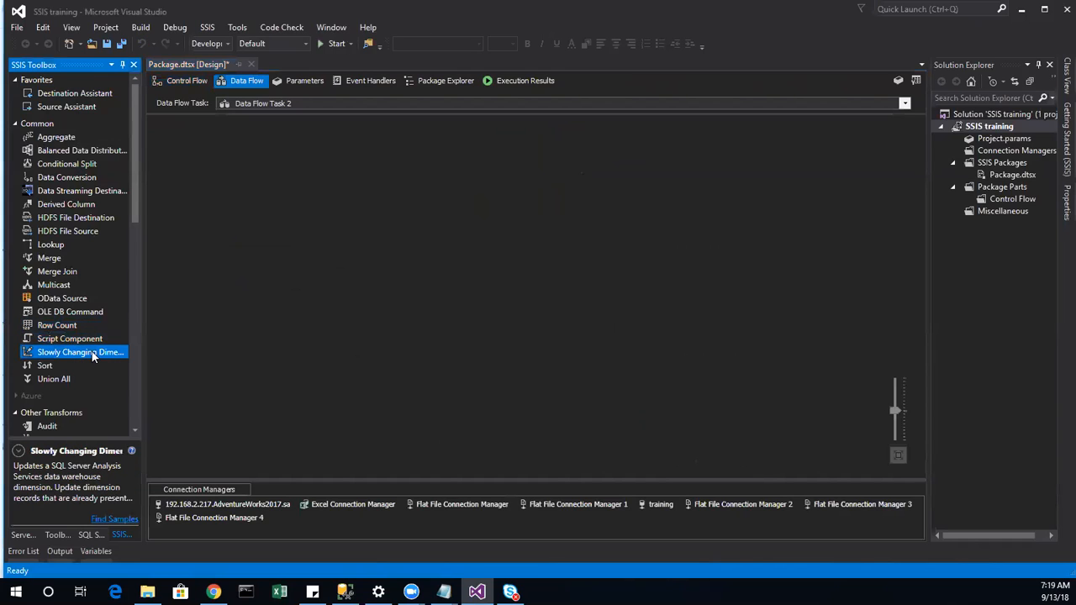
left_click(47, 366)
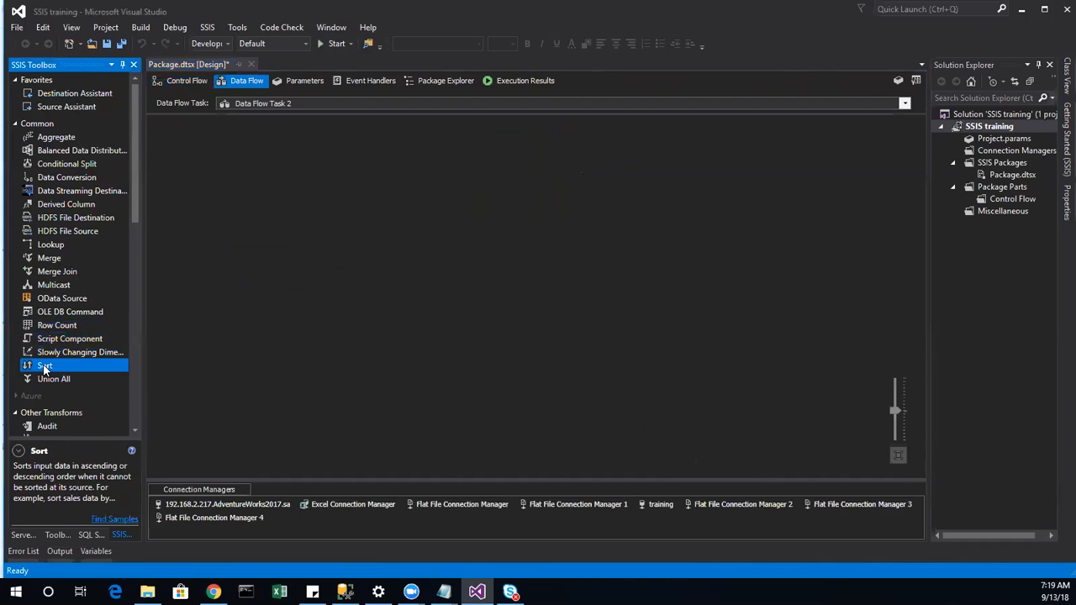
left_click(55, 377)
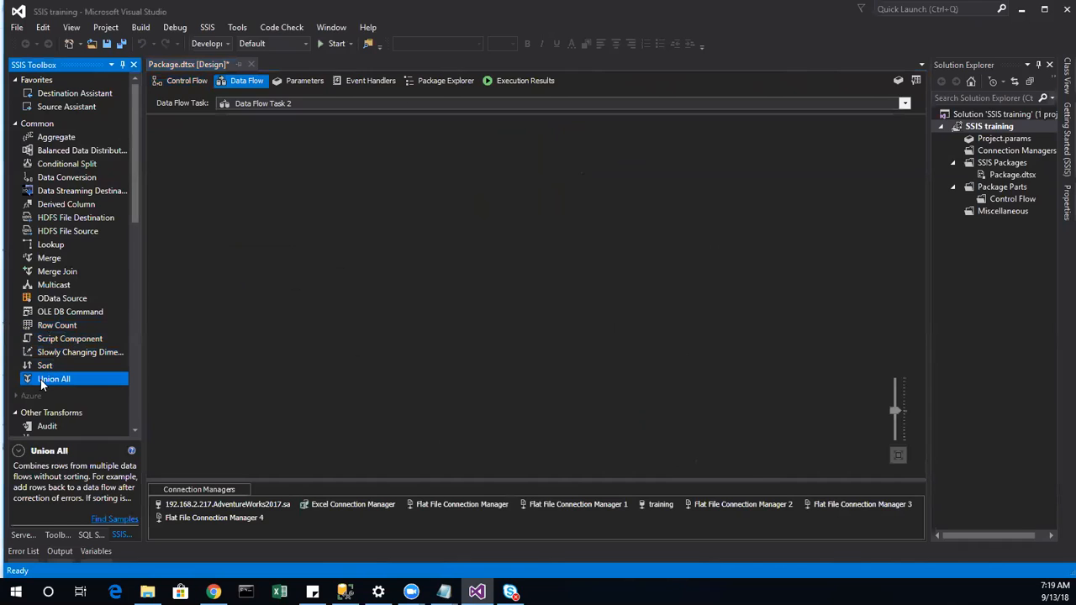
left_click(90, 342)
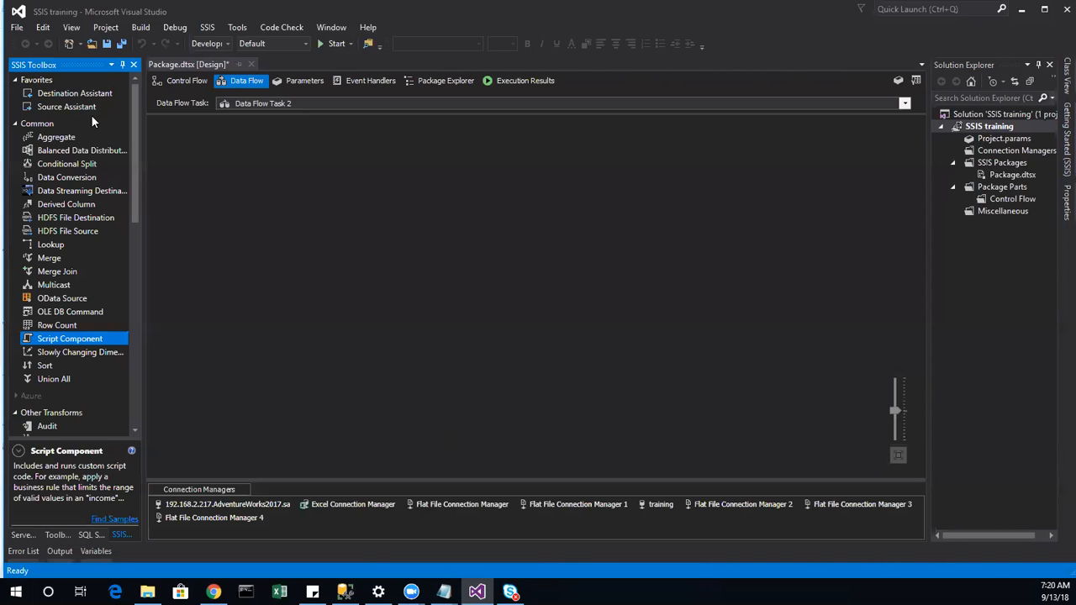
Step: Select Derived Column in the Common section of the SSIS Toolbox to show its description
scroll(110, 275, "down", 9)
scroll(113, 262, "up", 3)
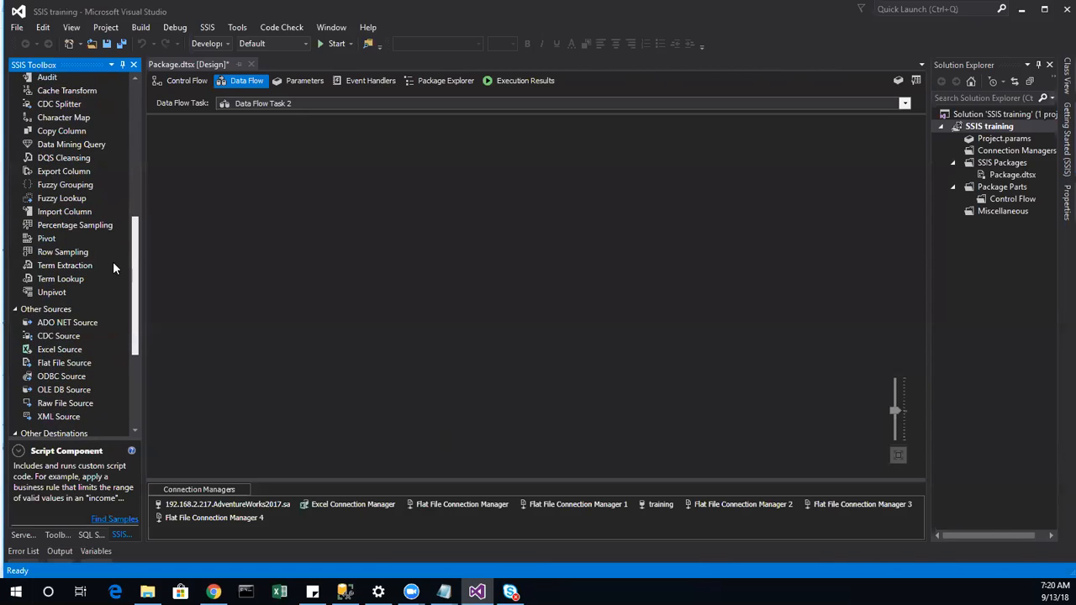
scroll(122, 228, "up", 1)
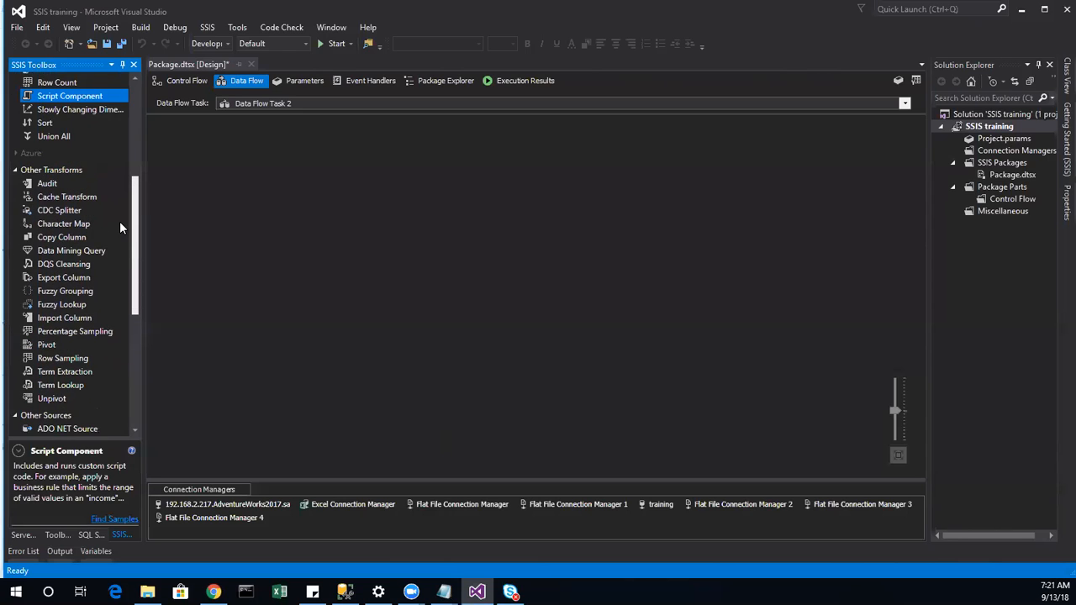
left_click_drag(135, 223, 139, 182)
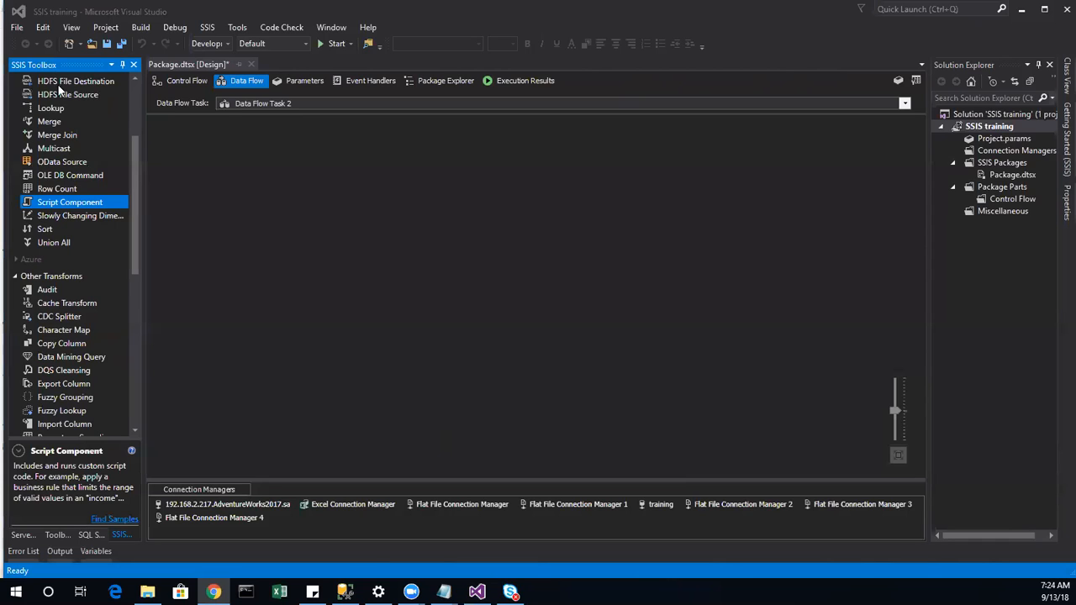
scroll(101, 218, "up", 3)
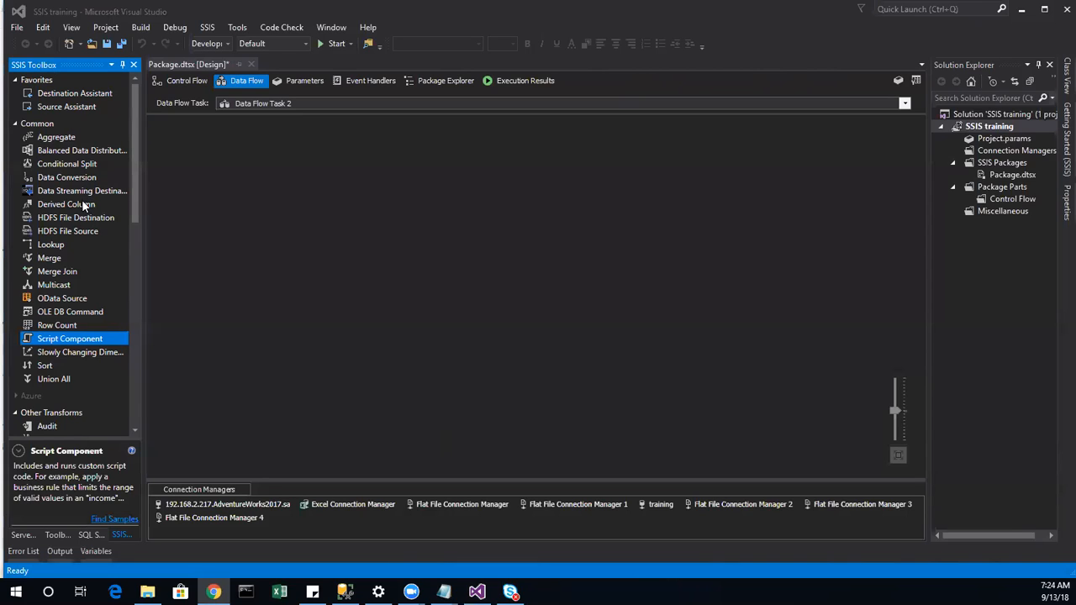
left_click(81, 204)
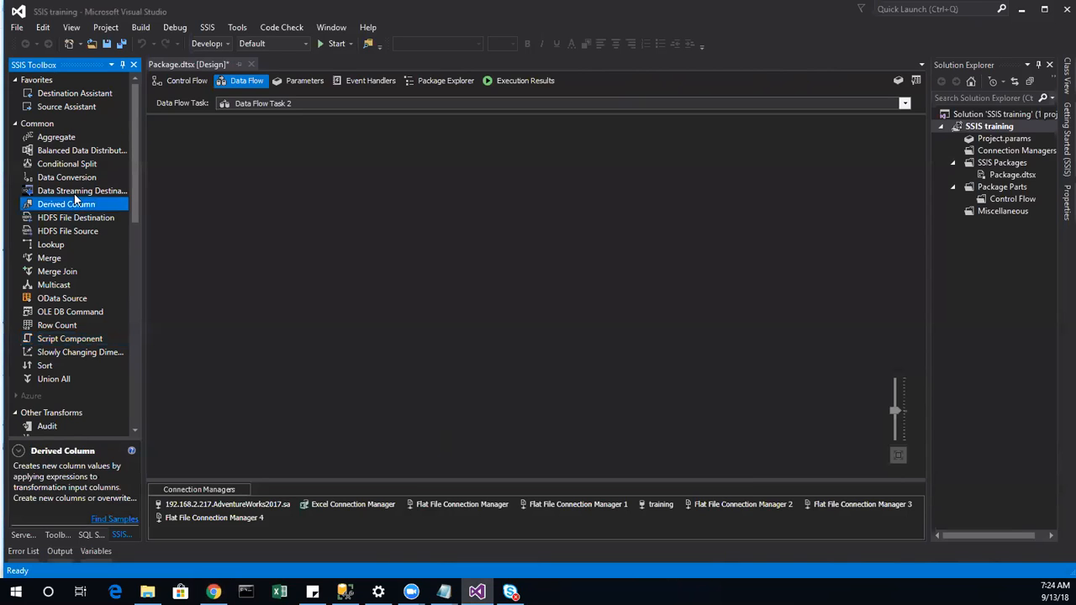